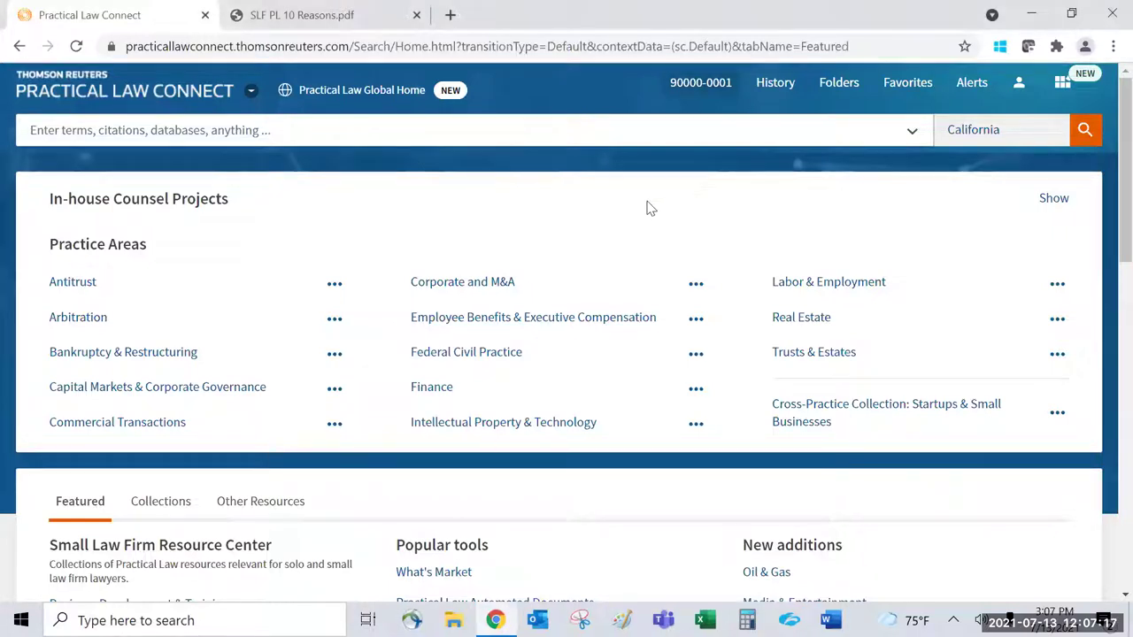
# Step: Close the SLF PL 10 Reasons.pdf tab and open the Trusts & Estates practice area
pyautogui.scroll(-1, 506, 220)
pyautogui.scroll(1, 505, 220)
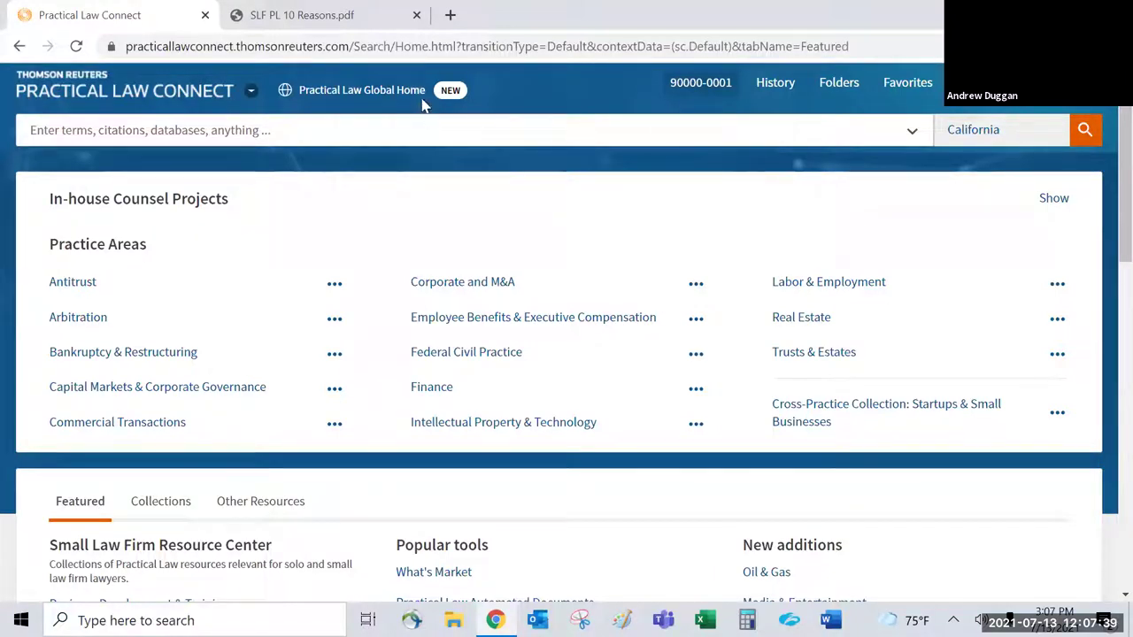
pyautogui.click(417, 15)
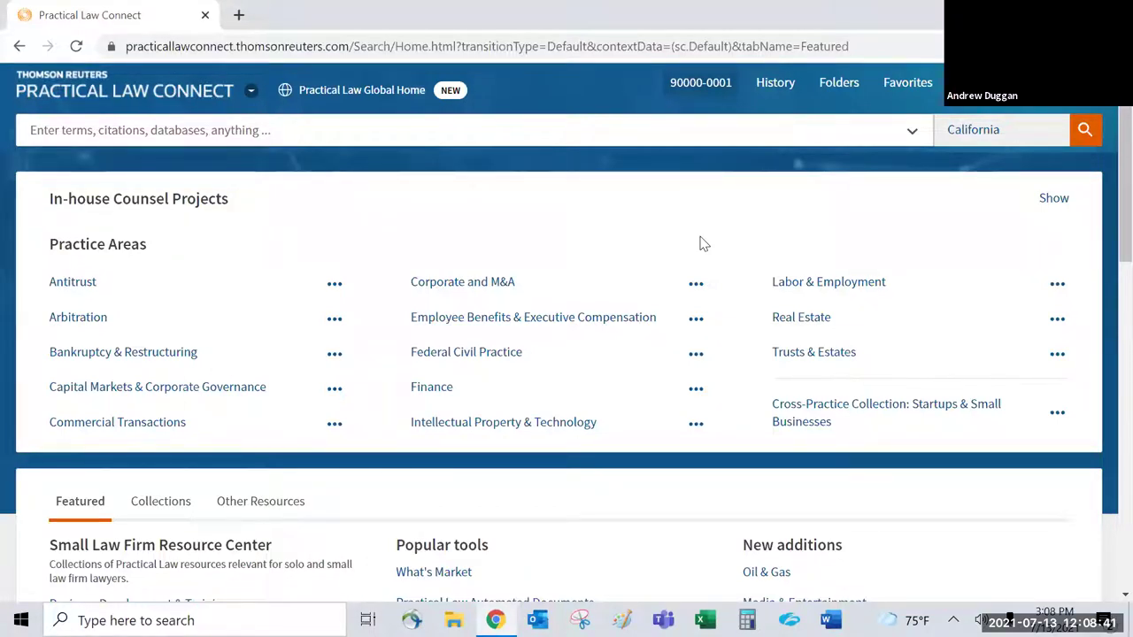
pyautogui.click(818, 363)
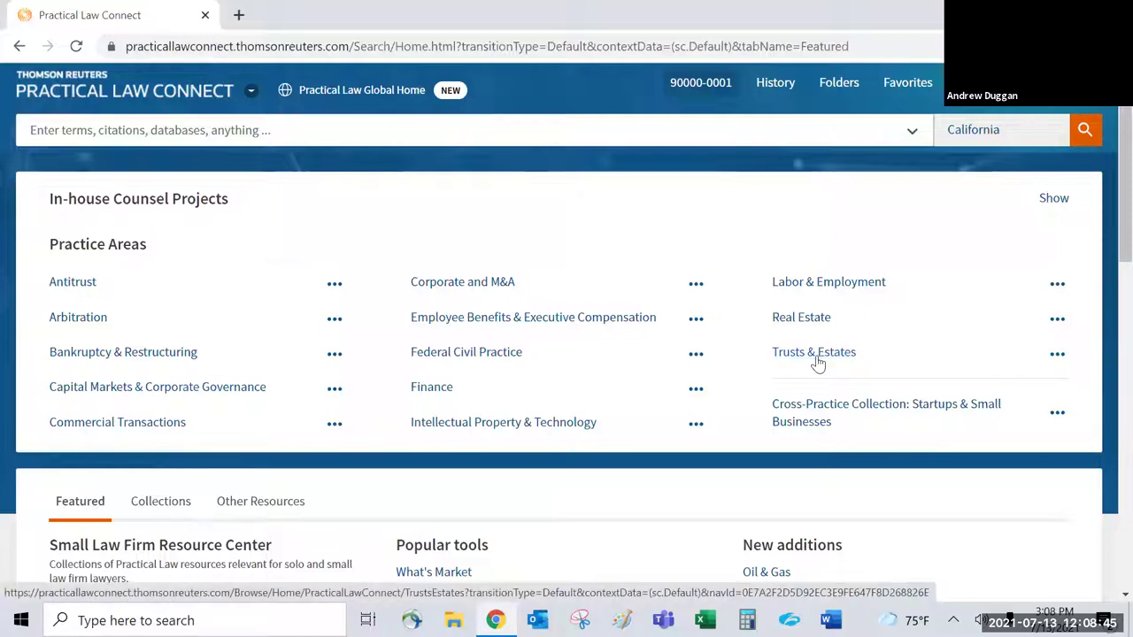
pyautogui.click(815, 352)
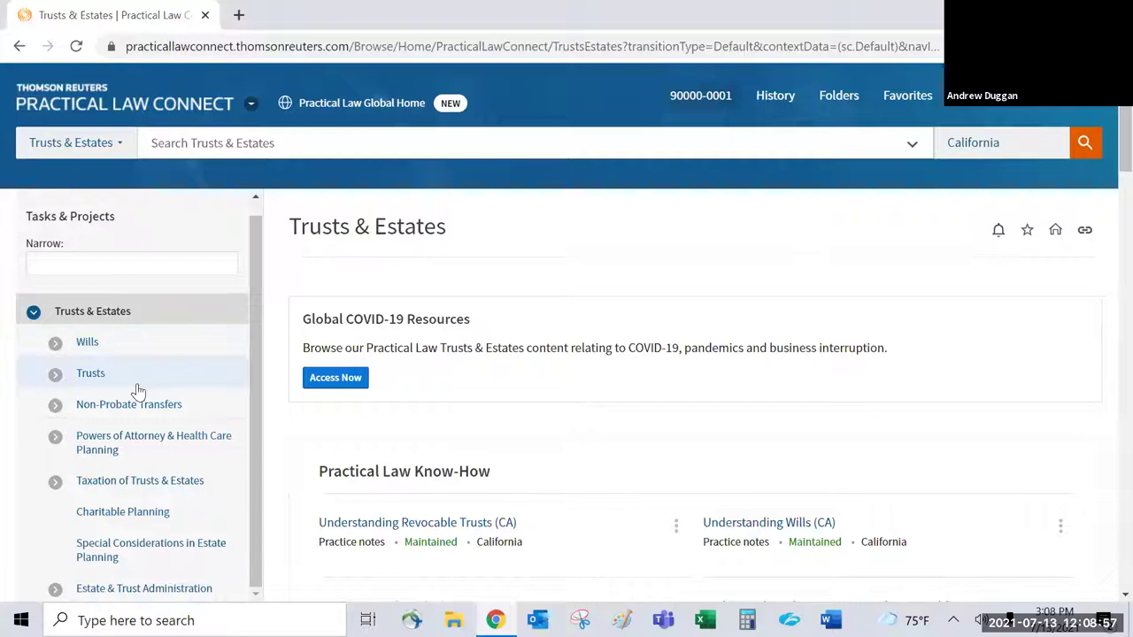
# Step: Open the Trusts topic under Trusts & Estates and show its subtopics in the task list
pyautogui.scroll(-1, 238, 349)
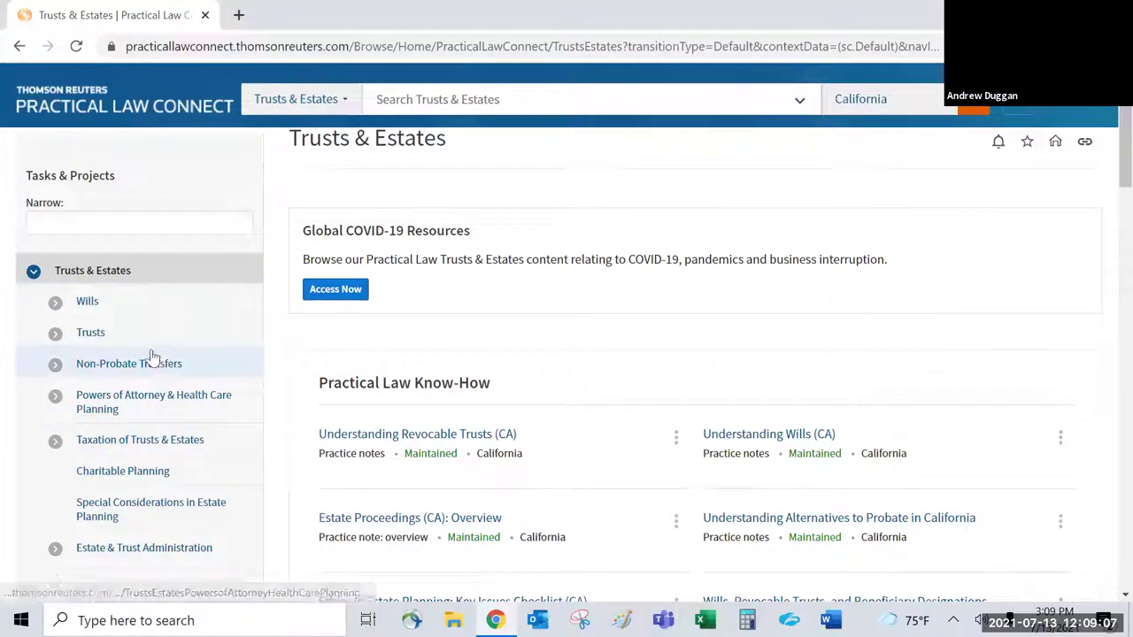
pyautogui.click(89, 336)
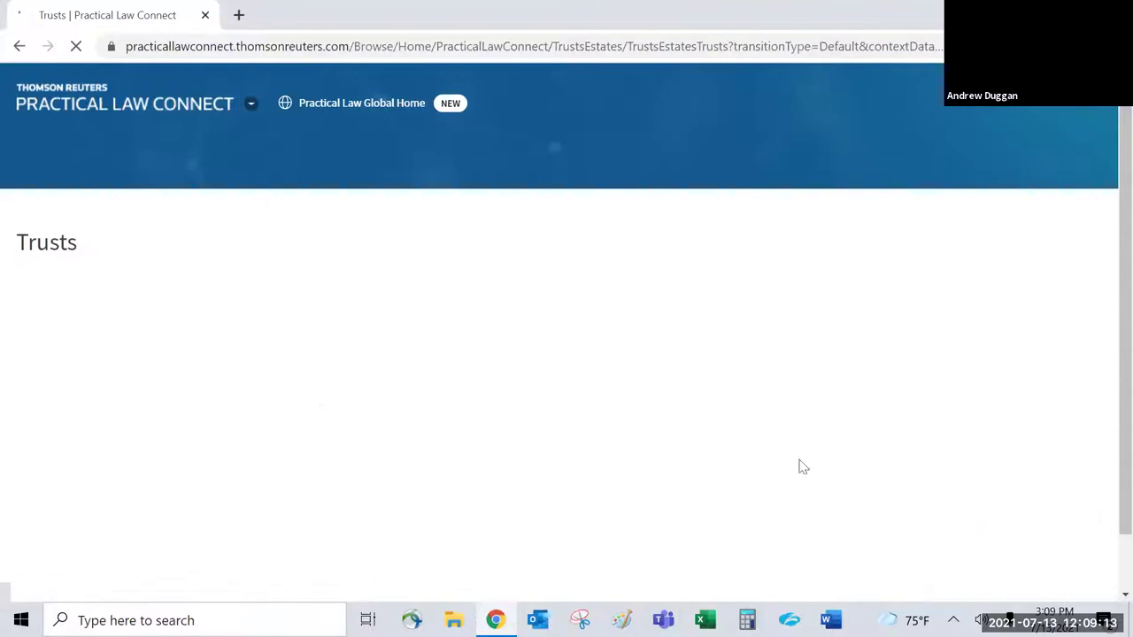
pyautogui.scroll(-1, 56, 313)
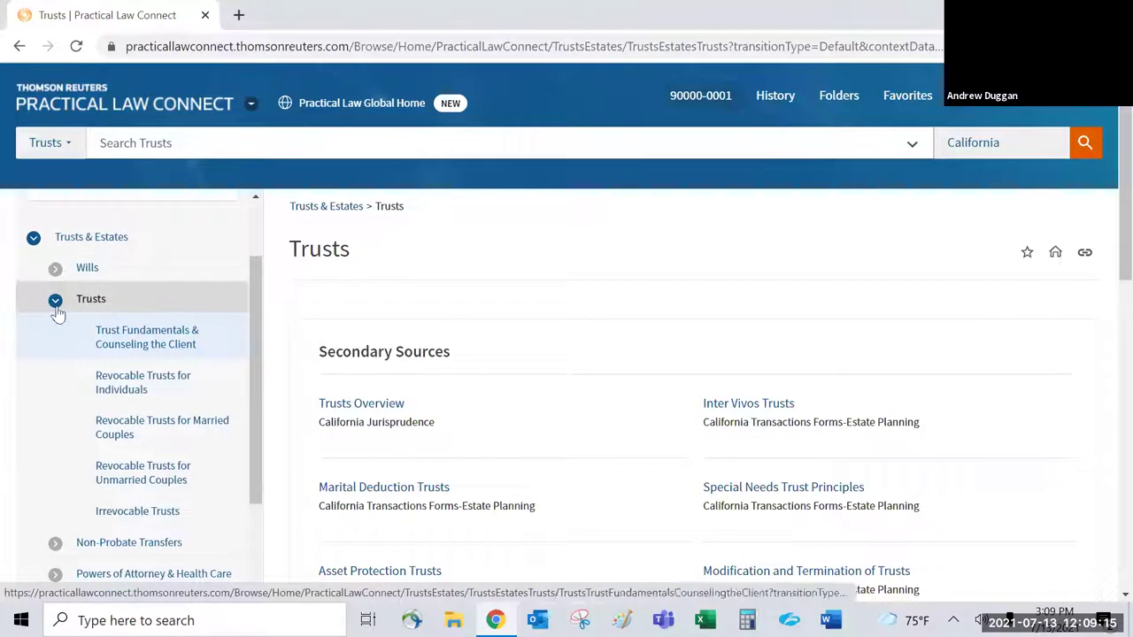
pyautogui.click(54, 302)
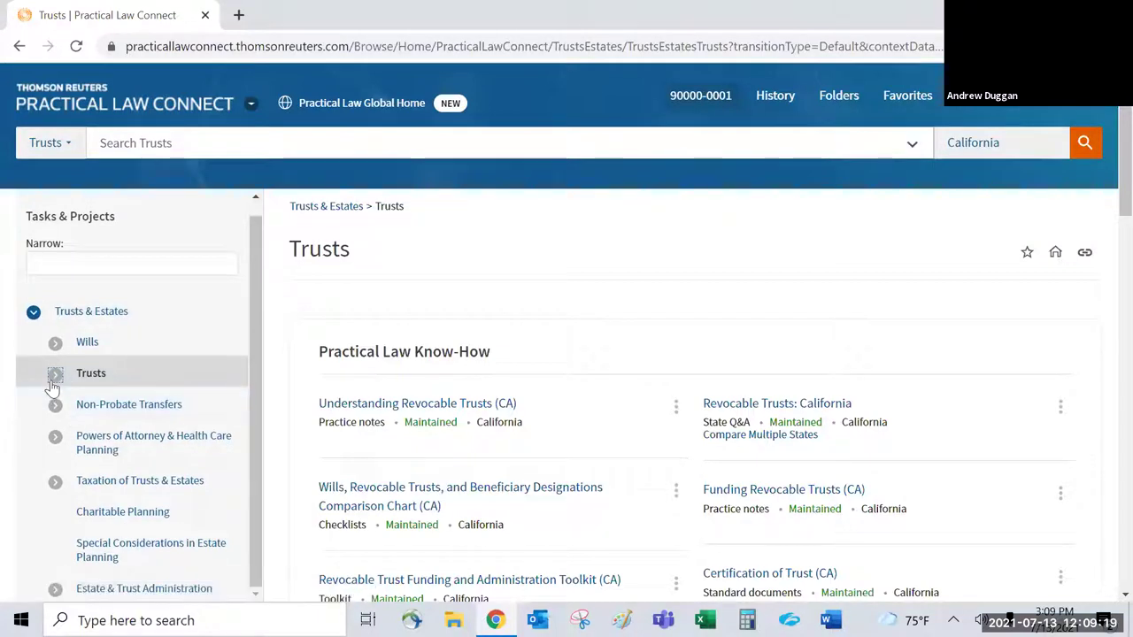
pyautogui.scroll(-1, 53, 374)
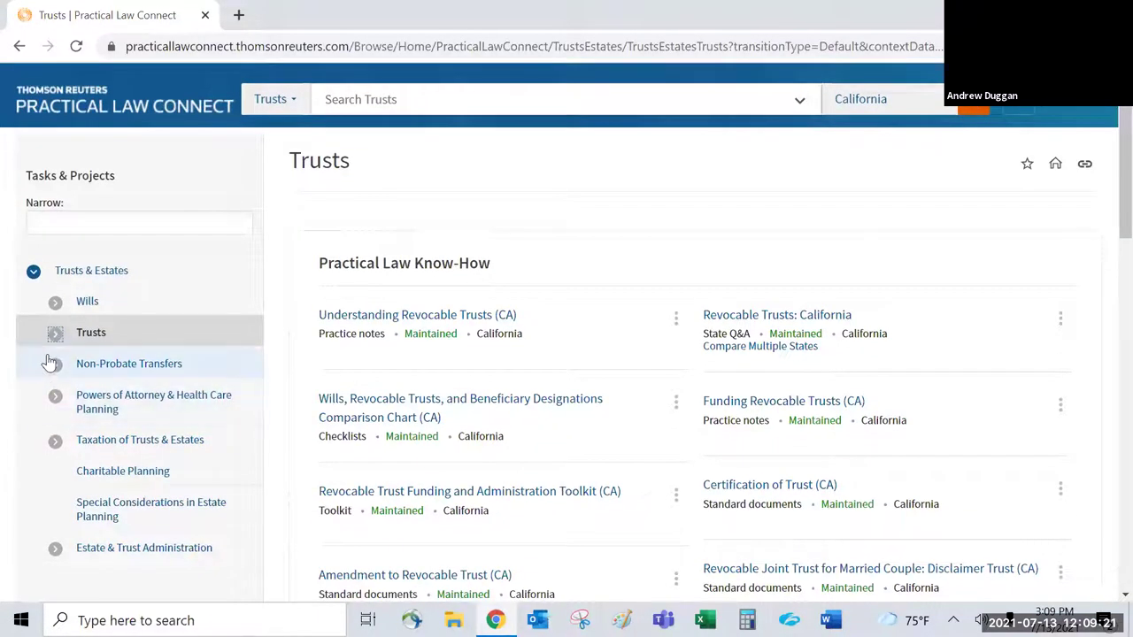
pyautogui.click(55, 336)
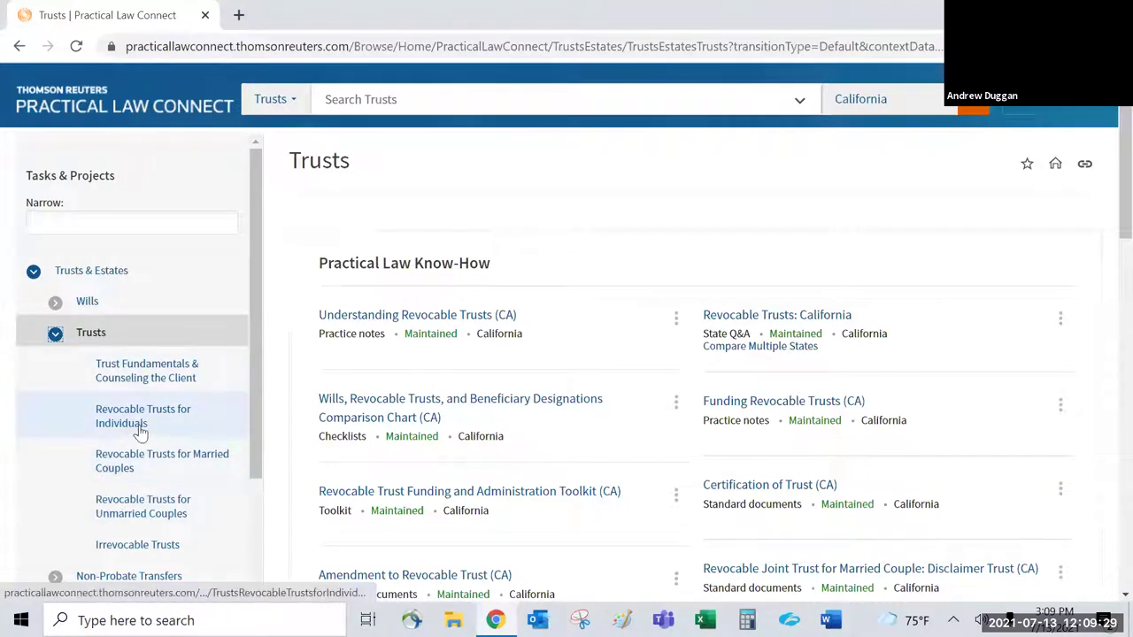
# Step: Look through the subtopics of Non-Probate Transfers and of Powers of Attorney & Health Care Planning
pyautogui.scroll(-1, 142, 382)
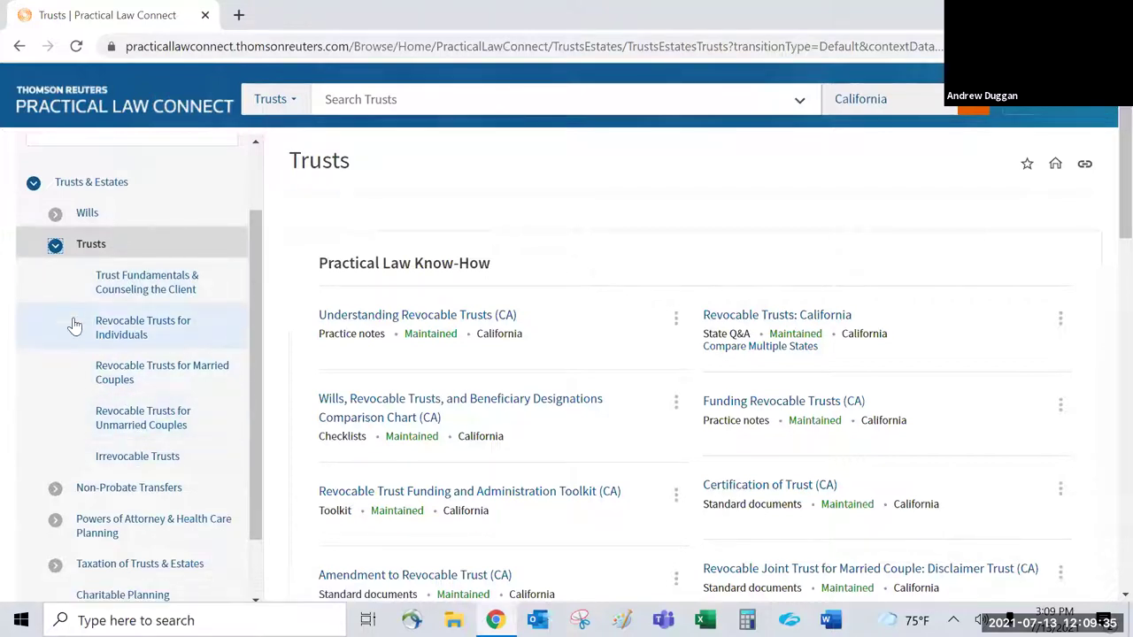
pyautogui.scroll(-1, 76, 323)
pyautogui.click(54, 411)
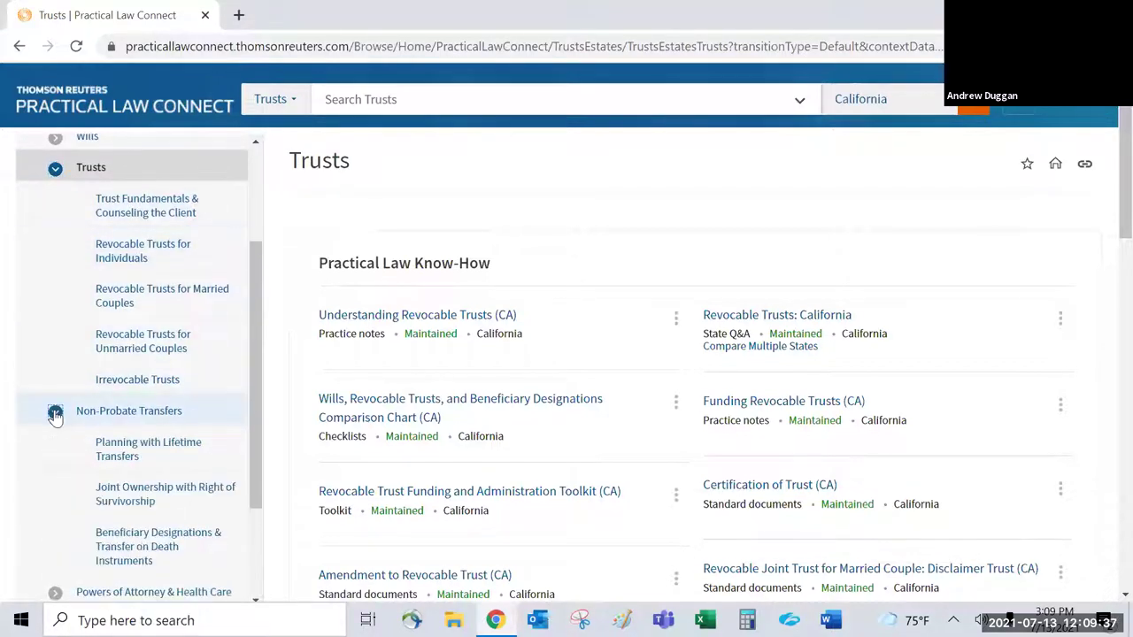
pyautogui.scroll(-1, 60, 412)
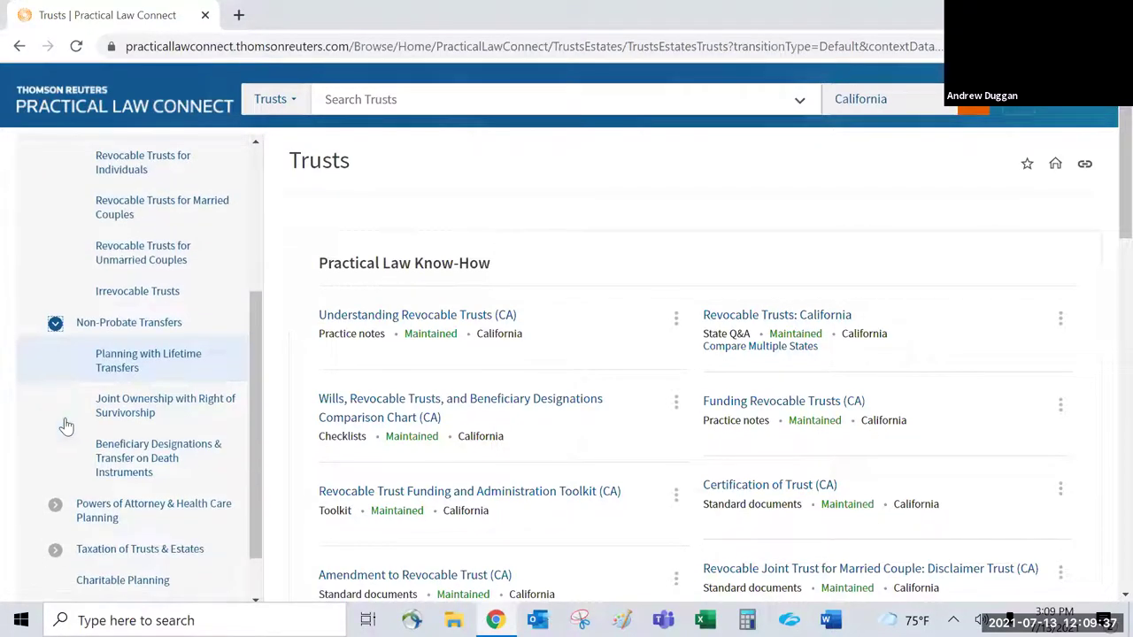
pyautogui.click(54, 510)
pyautogui.scroll(-2, 78, 525)
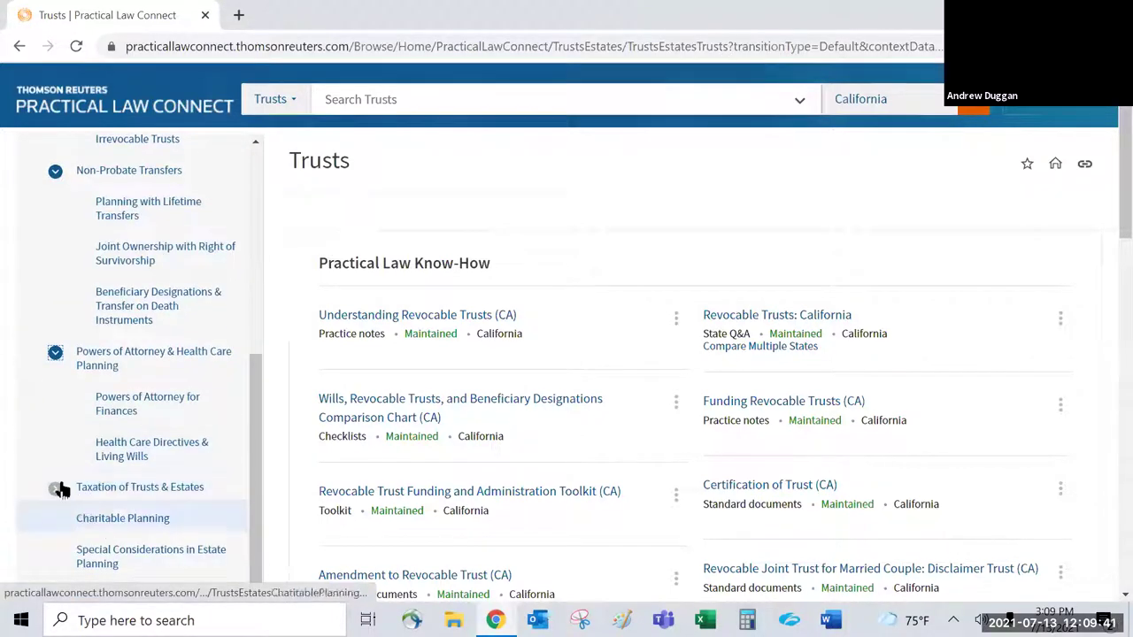
pyautogui.scroll(5, 55, 354)
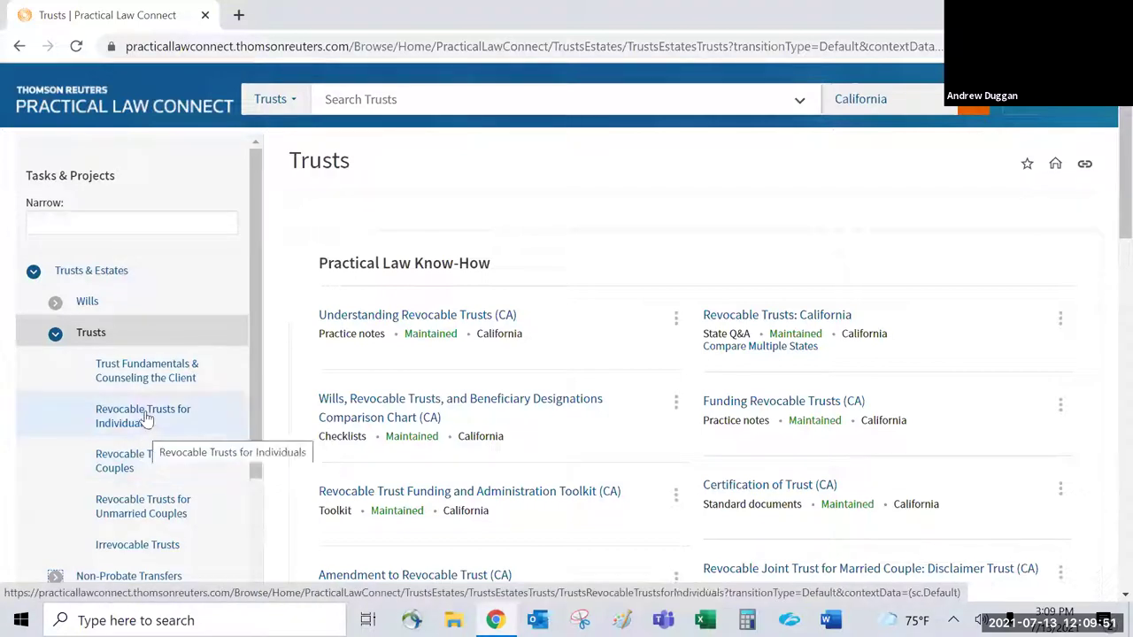
# Step: Open the Revocable Trusts for Married Couples topic and view its Practical Law Know-How section
pyautogui.scroll(-1, 142, 407)
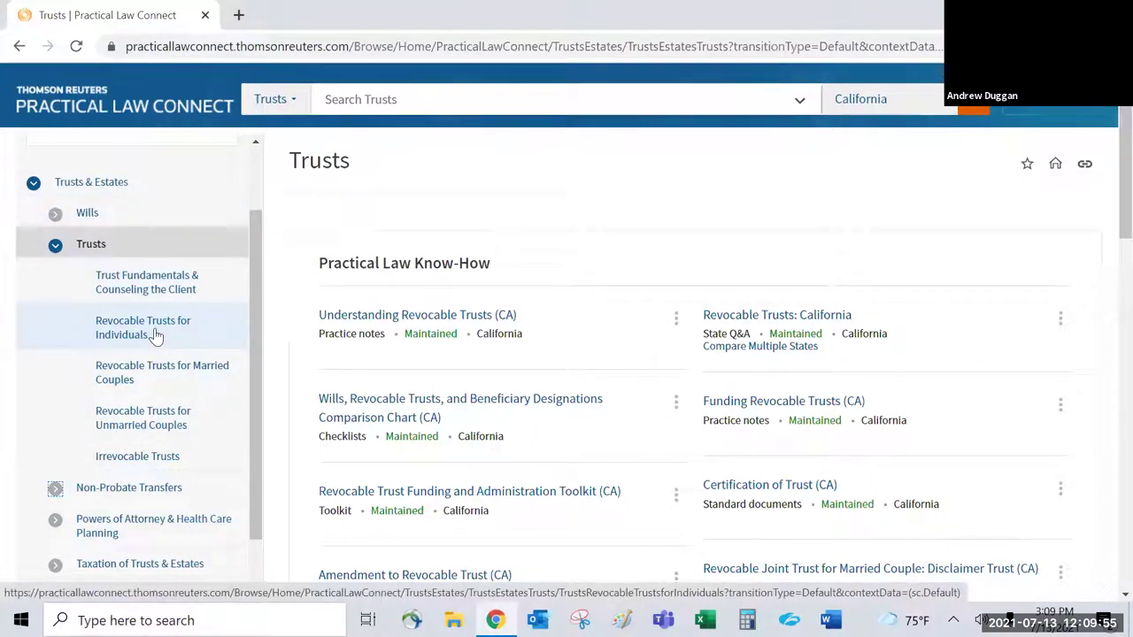
pyautogui.click(149, 380)
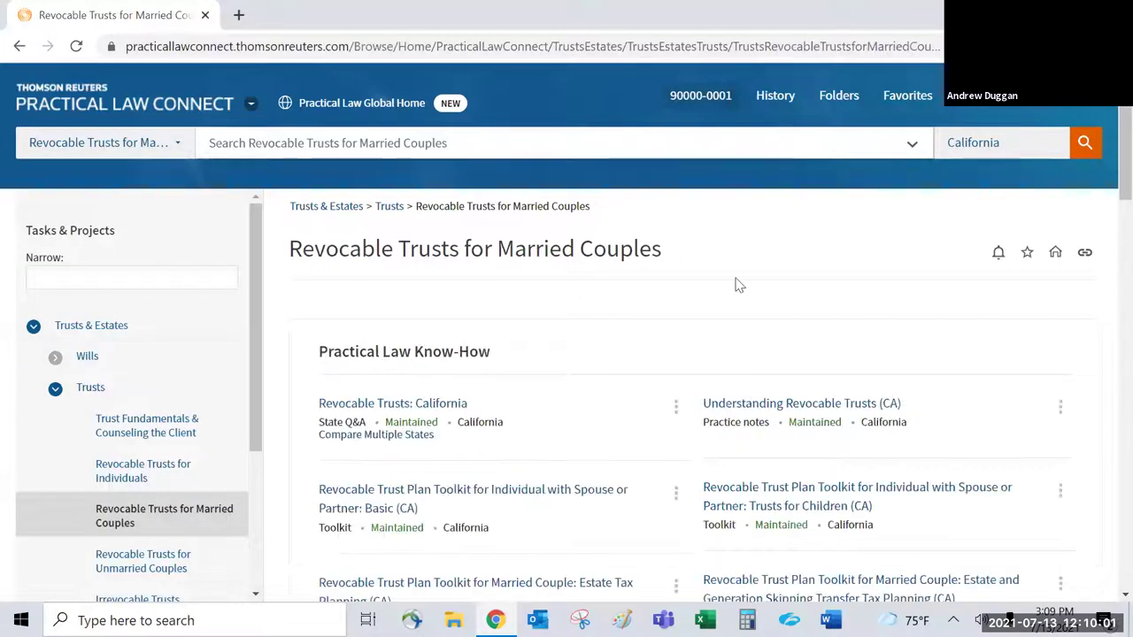
pyautogui.scroll(-2, 646, 296)
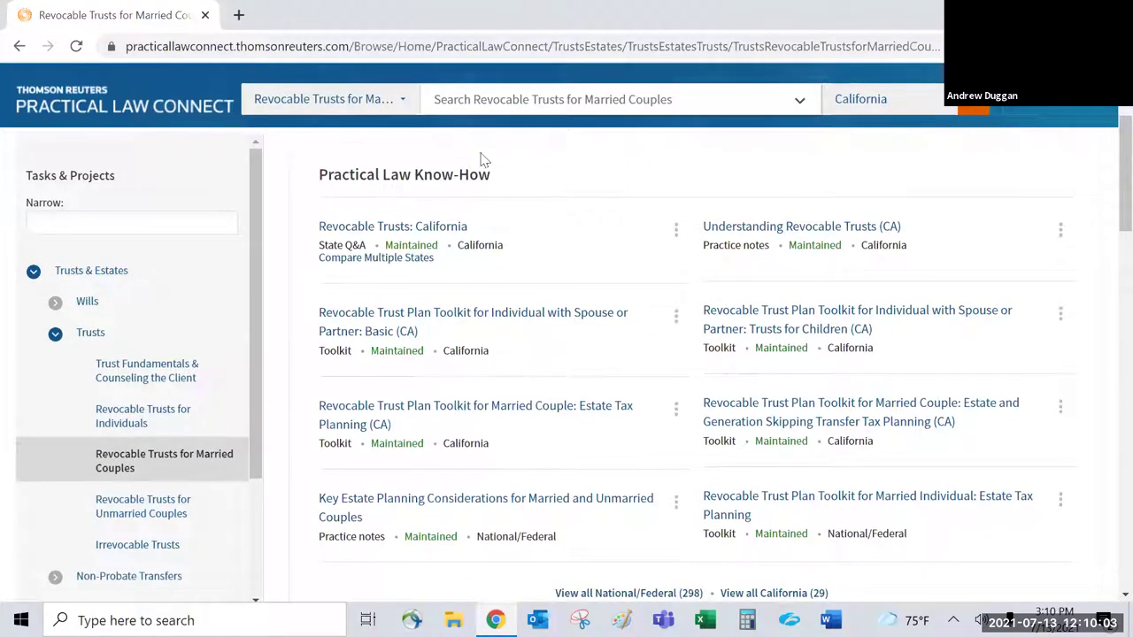
pyautogui.moveTo(500, 182); pyautogui.dragTo(316, 185)
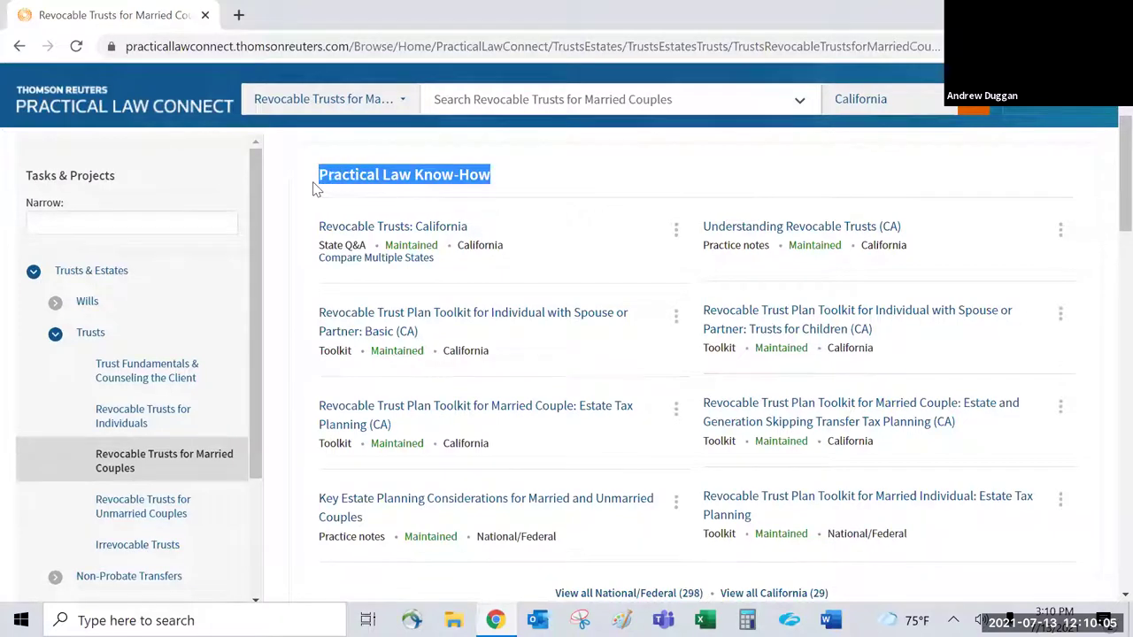
pyautogui.click(569, 177)
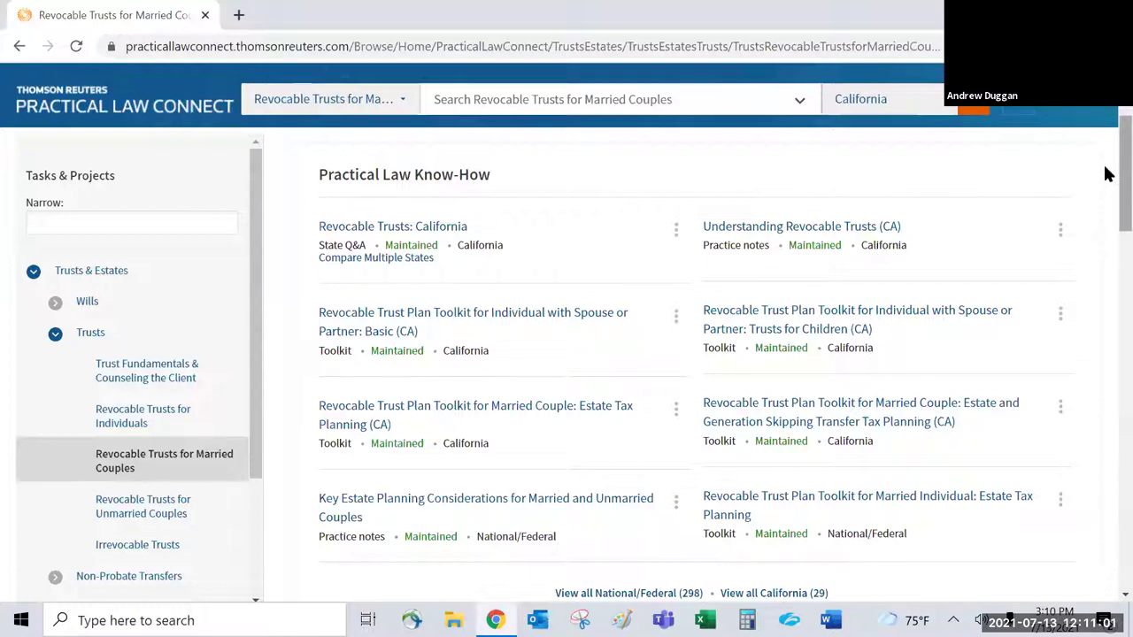
# Step: Examine the National/Federal and California jurisdiction labels on the revocable trust plan toolkits for married clients
pyautogui.scroll(-1, 1107, 177)
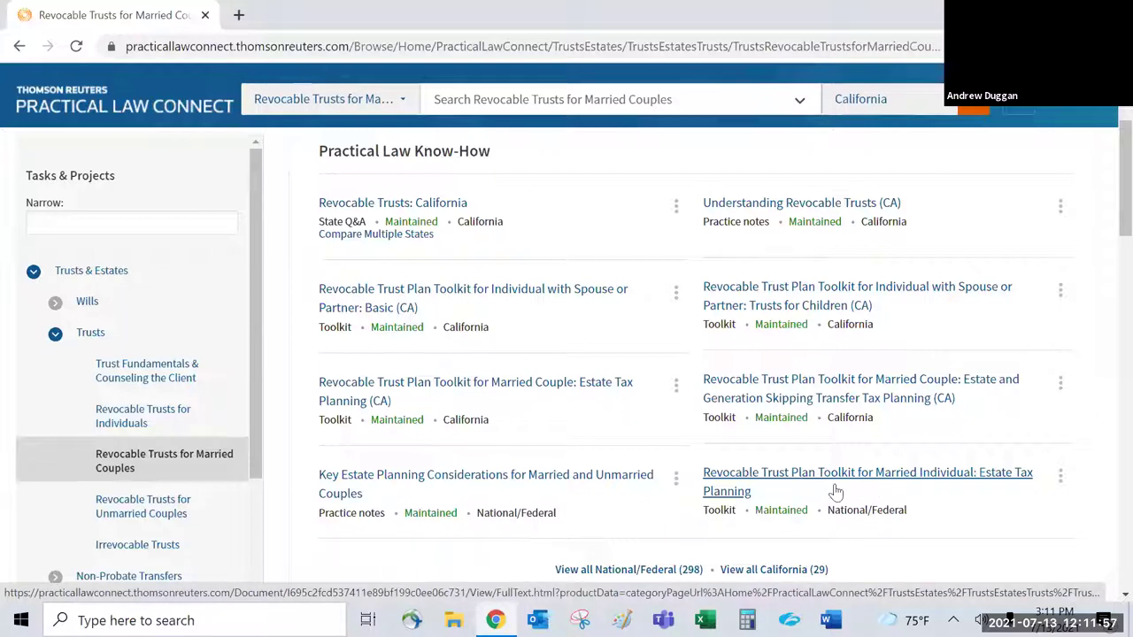
pyautogui.moveTo(826, 517); pyautogui.dragTo(919, 523)
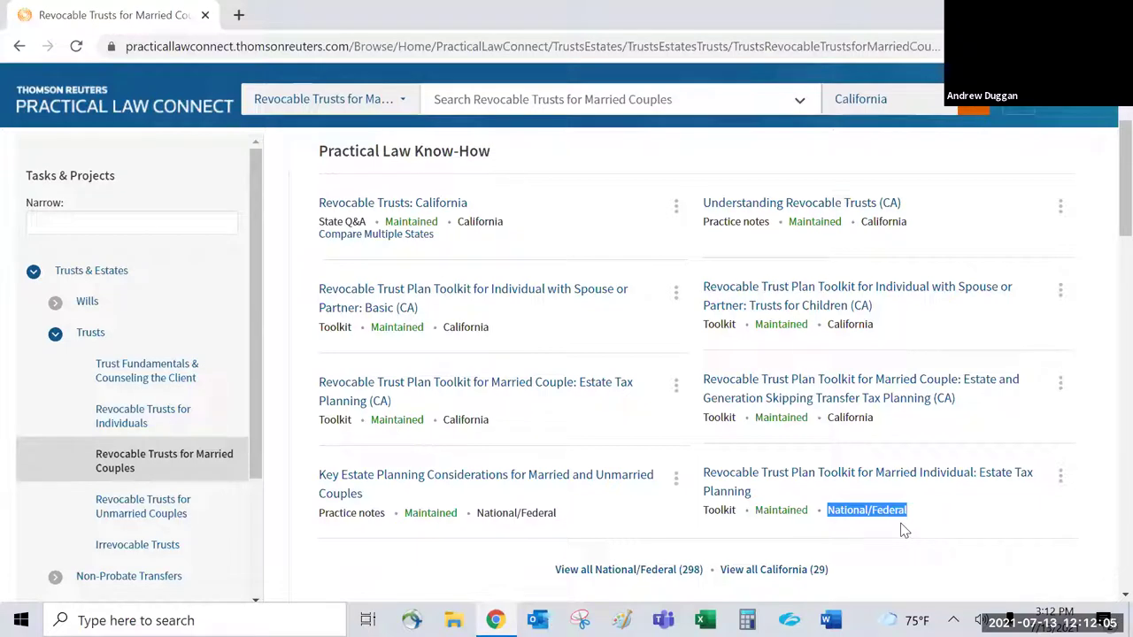
pyautogui.click(897, 551)
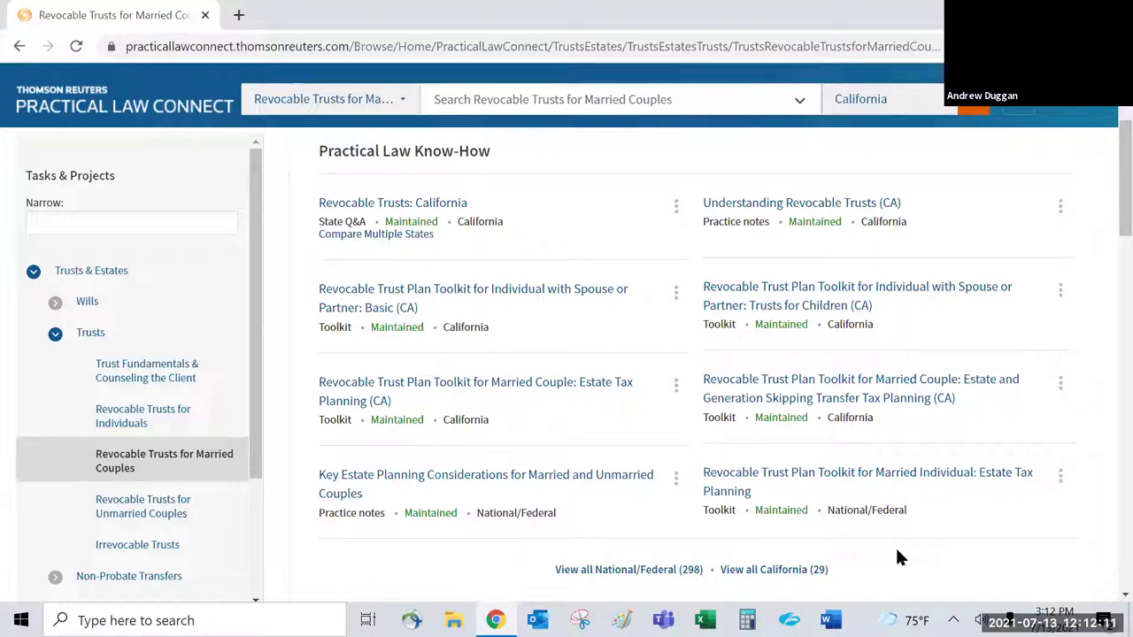
pyautogui.doubleClick(853, 421)
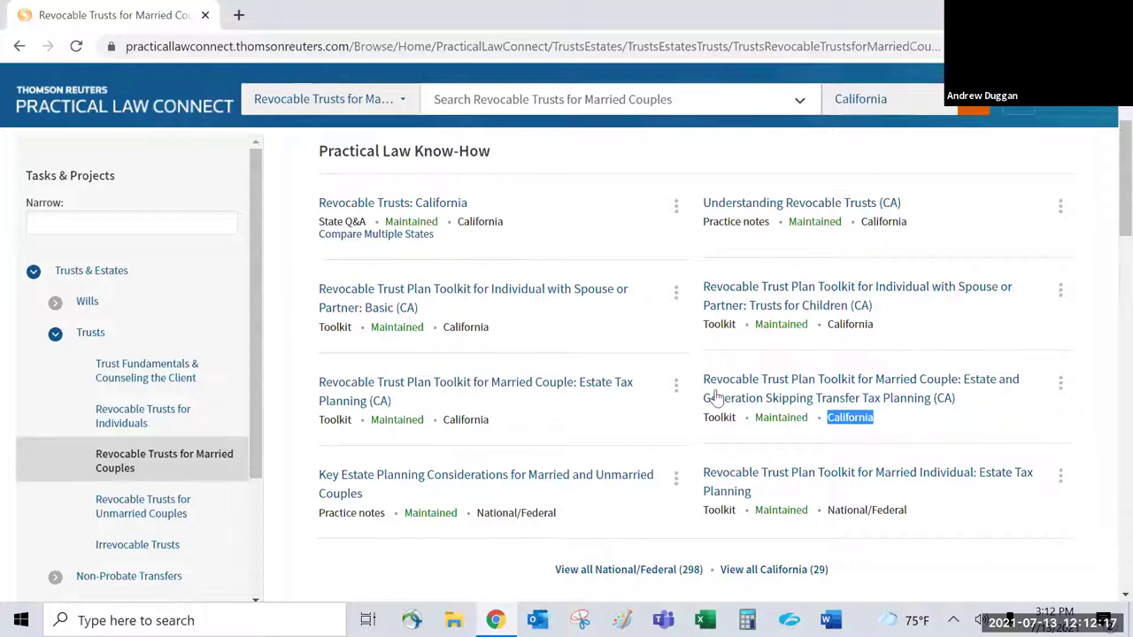
pyautogui.click(822, 398)
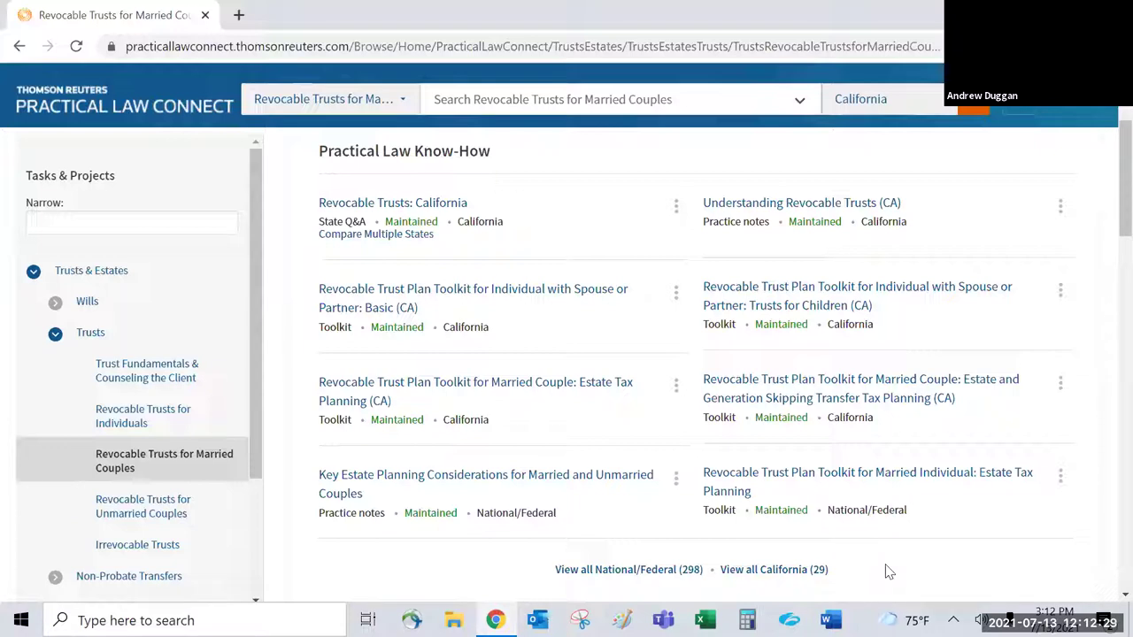
# Step: Open the complete National/Federal resource list for Revocable Trusts for Married Couples and look over its practice notes
pyautogui.click(634, 571)
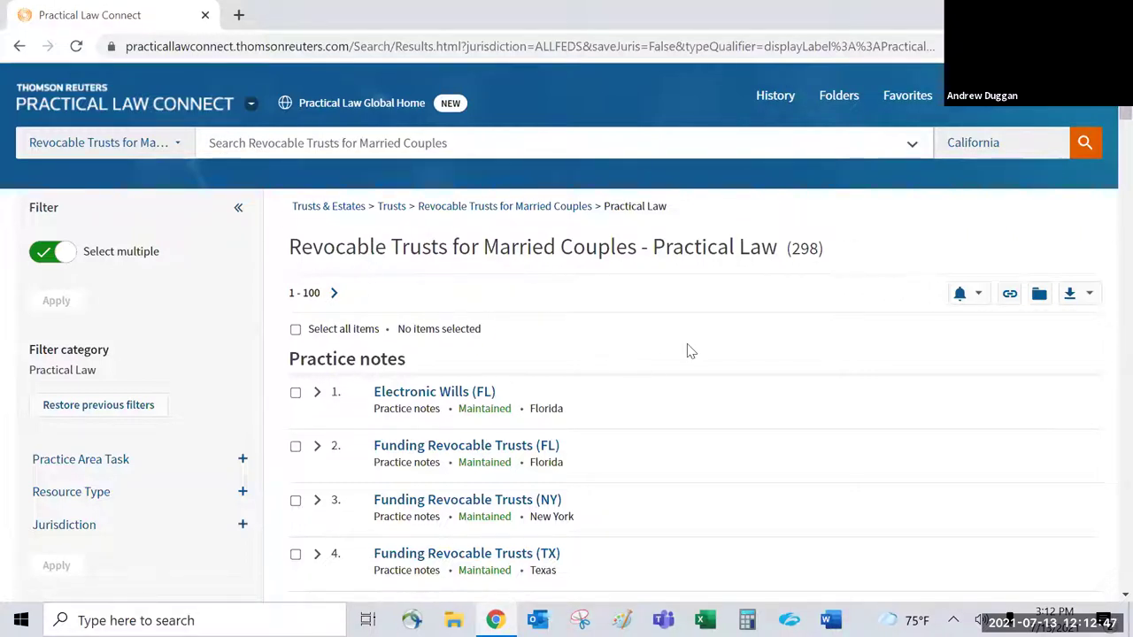
pyautogui.scroll(-1, 687, 351)
pyautogui.scroll(-1, 688, 349)
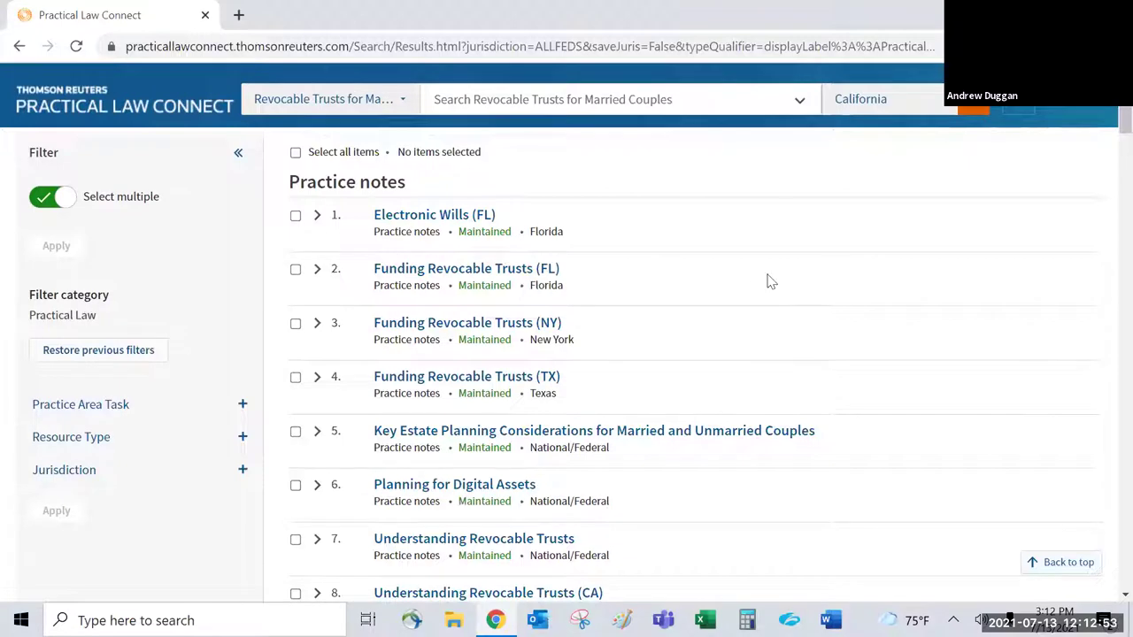
pyautogui.scroll(-2, 769, 279)
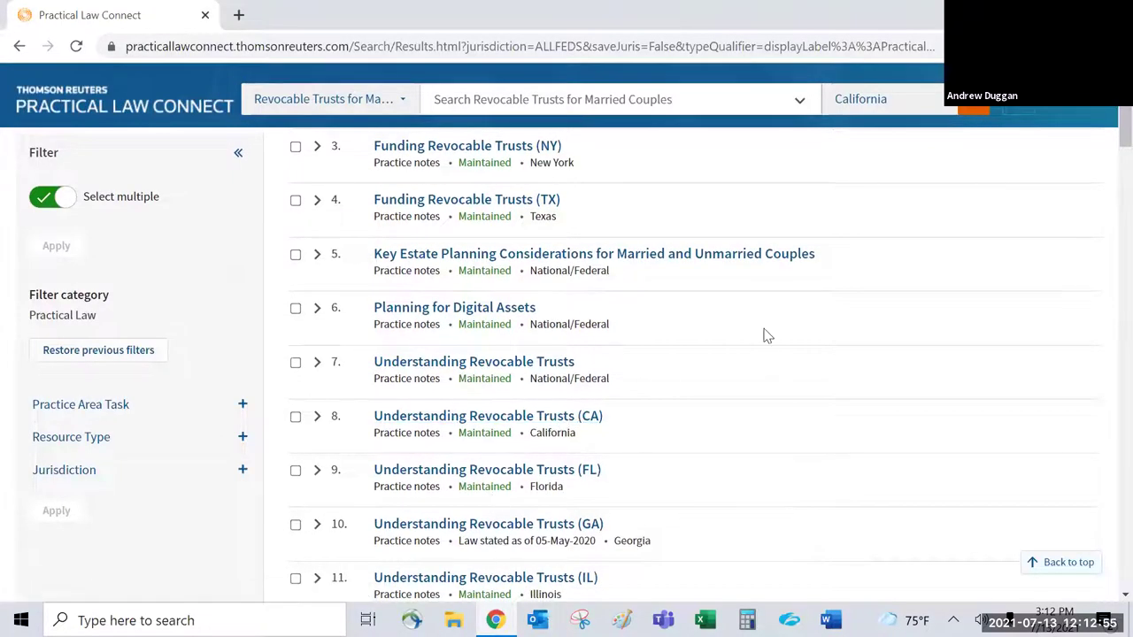
pyautogui.scroll(2, 767, 336)
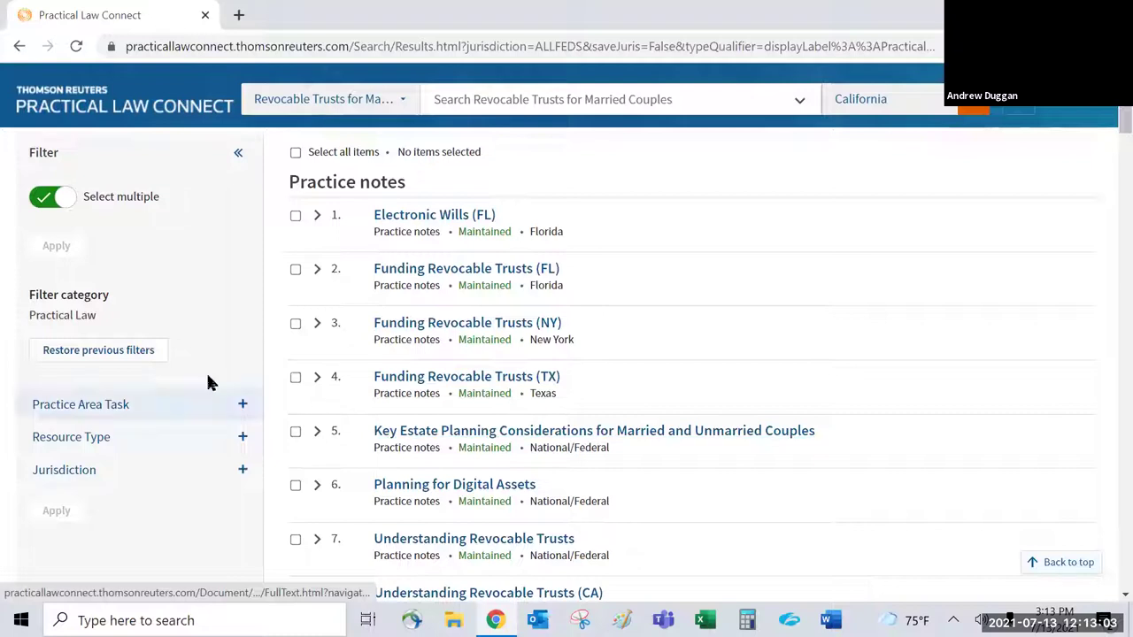
# Step: Filter the Revocable Trusts for Married Couples resources to the National/Federal, California and Oregon jurisdictions
pyautogui.scroll(-1, 236, 366)
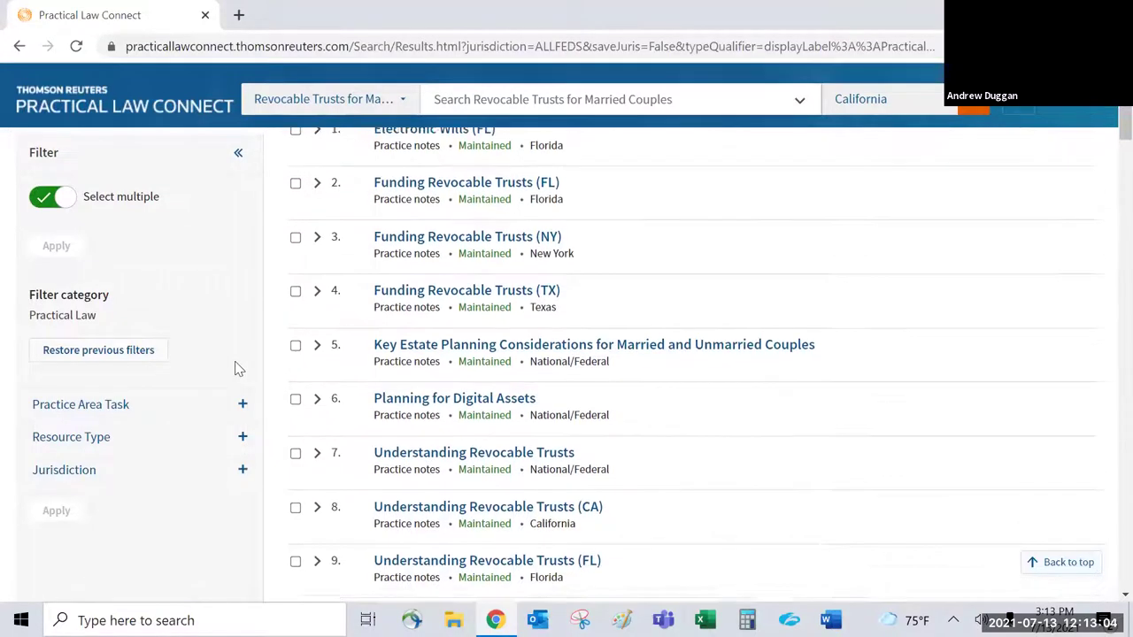
pyautogui.click(241, 473)
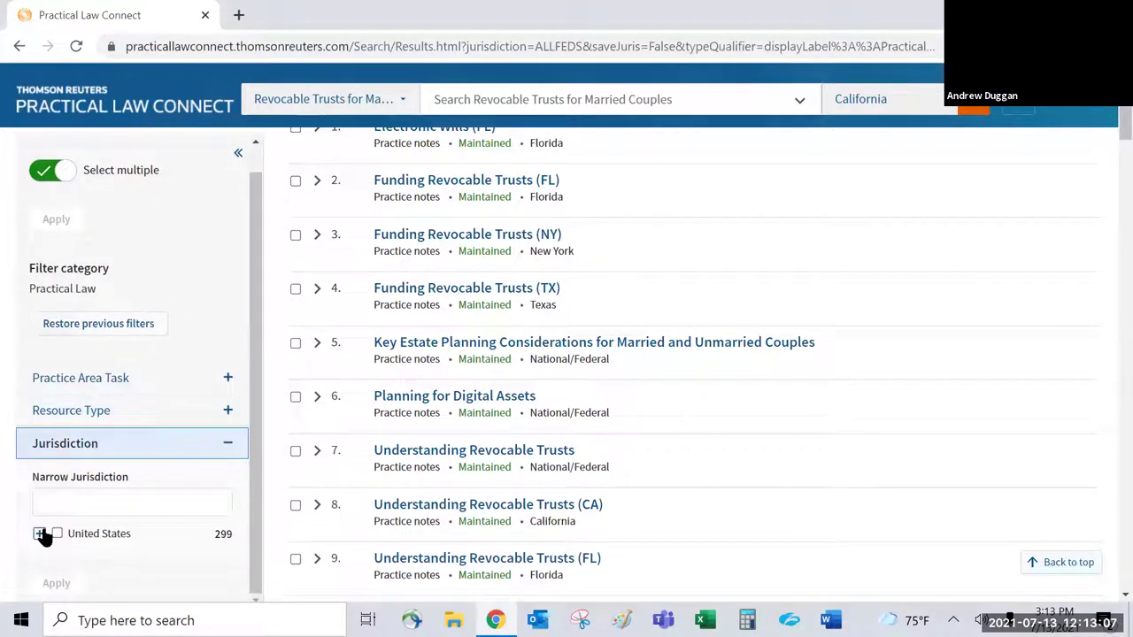
pyautogui.click(40, 535)
pyautogui.scroll(-4, 157, 463)
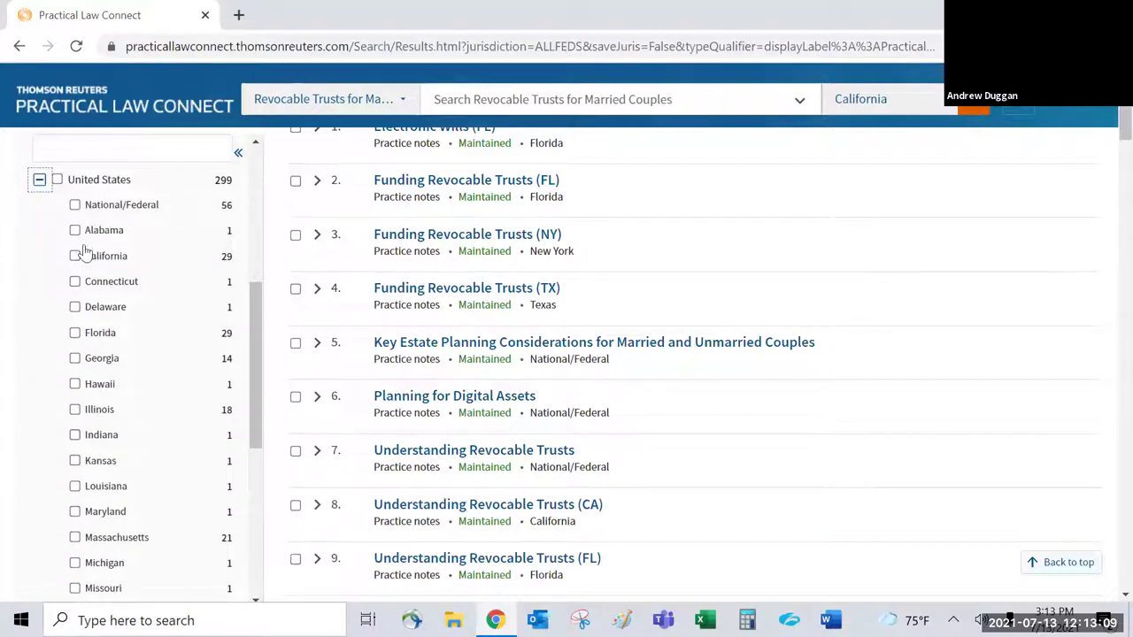
pyautogui.scroll(1, 88, 239)
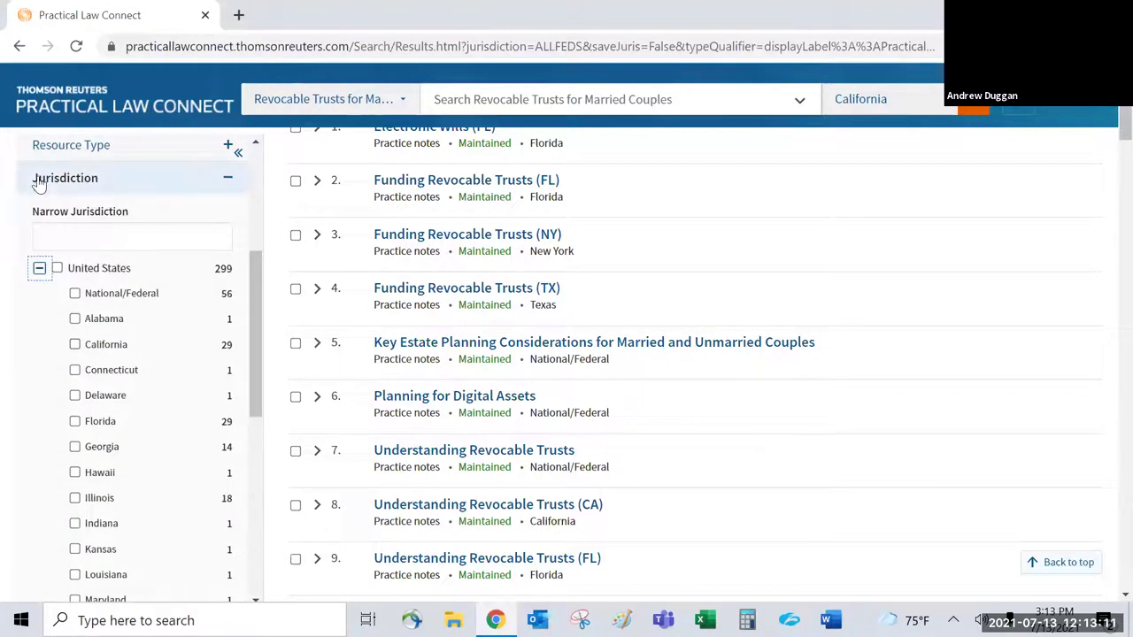
pyautogui.click(75, 294)
pyautogui.click(75, 347)
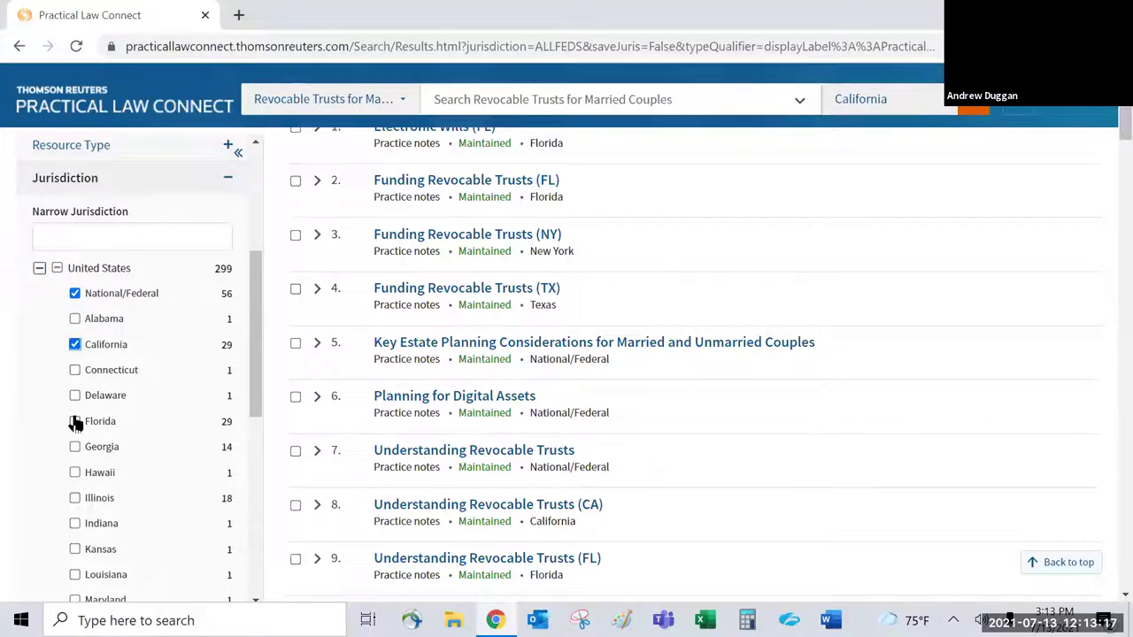
pyautogui.scroll(-5, 75, 423)
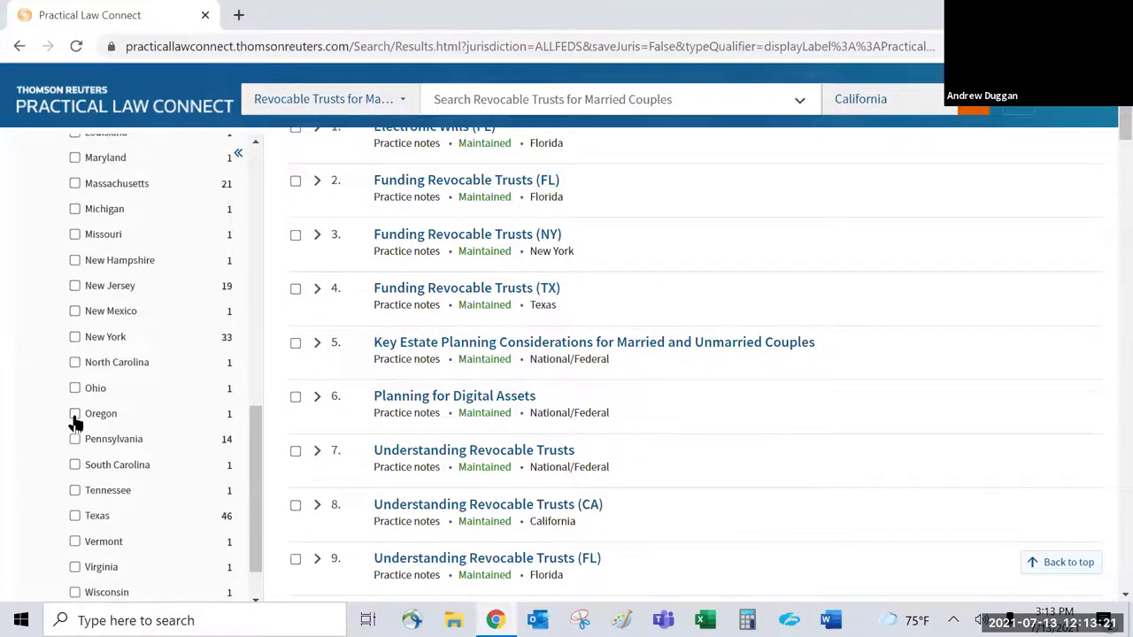
pyautogui.click(75, 414)
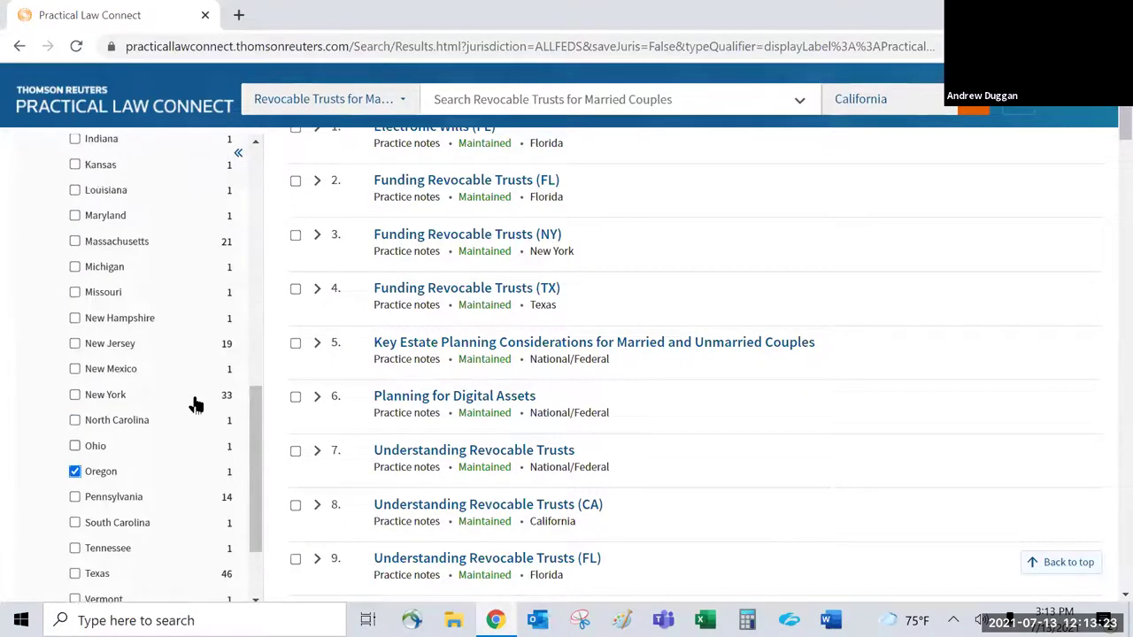
pyautogui.scroll(8, 196, 405)
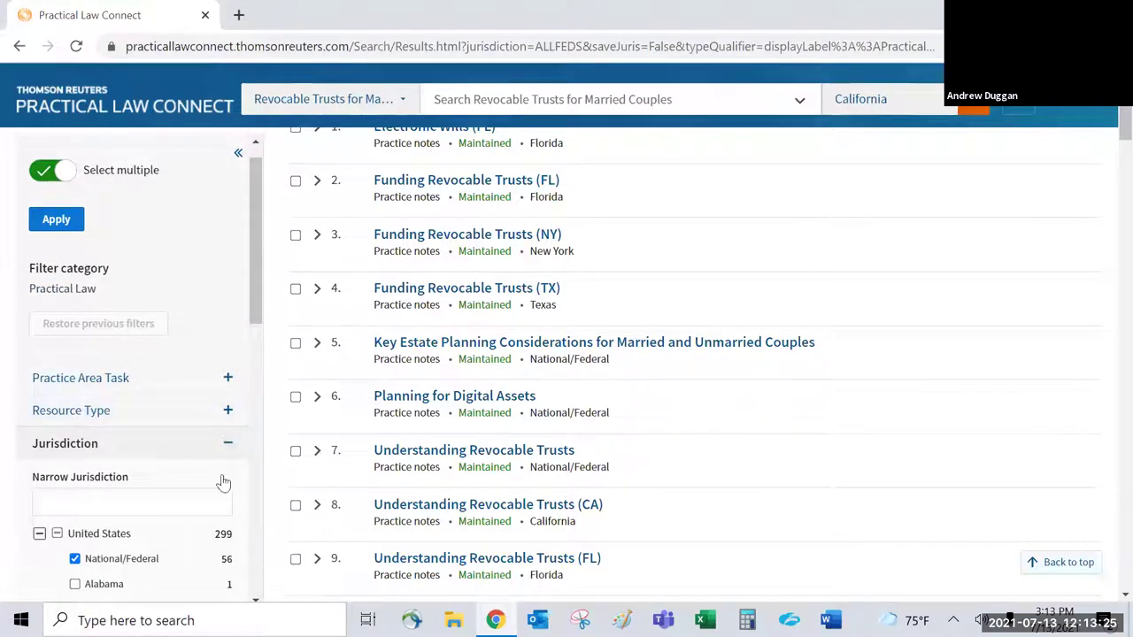
pyautogui.scroll(1, 134, 496)
pyautogui.click(57, 246)
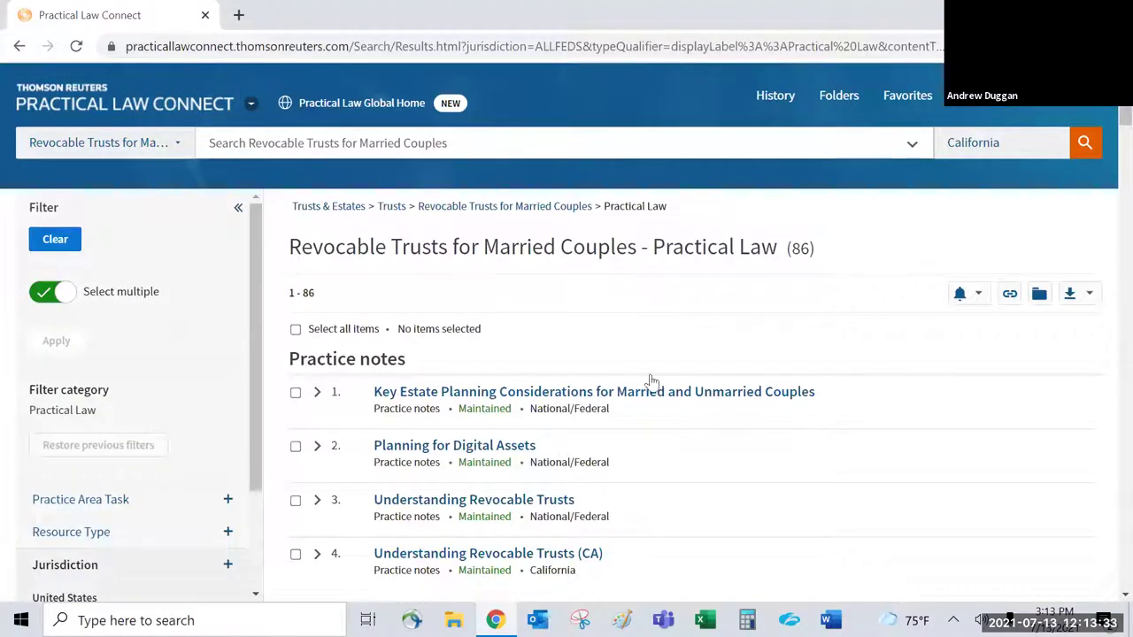
# Step: Expand the Resource Type filter for the narrowed list and look over the available resource categories
pyautogui.scroll(-1, 570, 396)
pyautogui.scroll(-1, 570, 395)
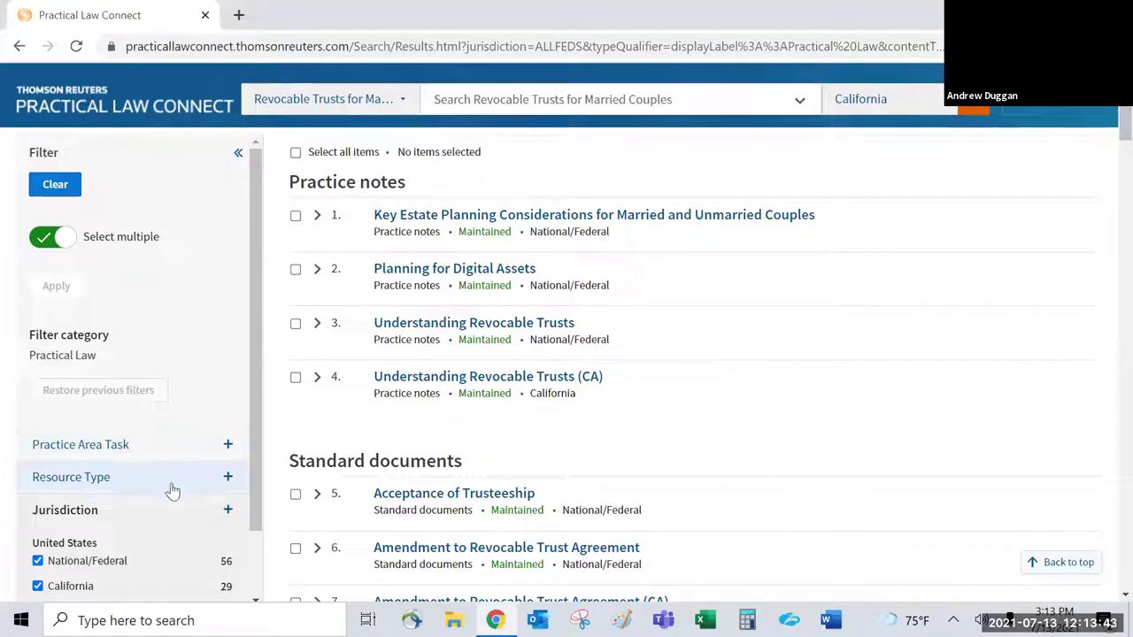
pyautogui.click(230, 479)
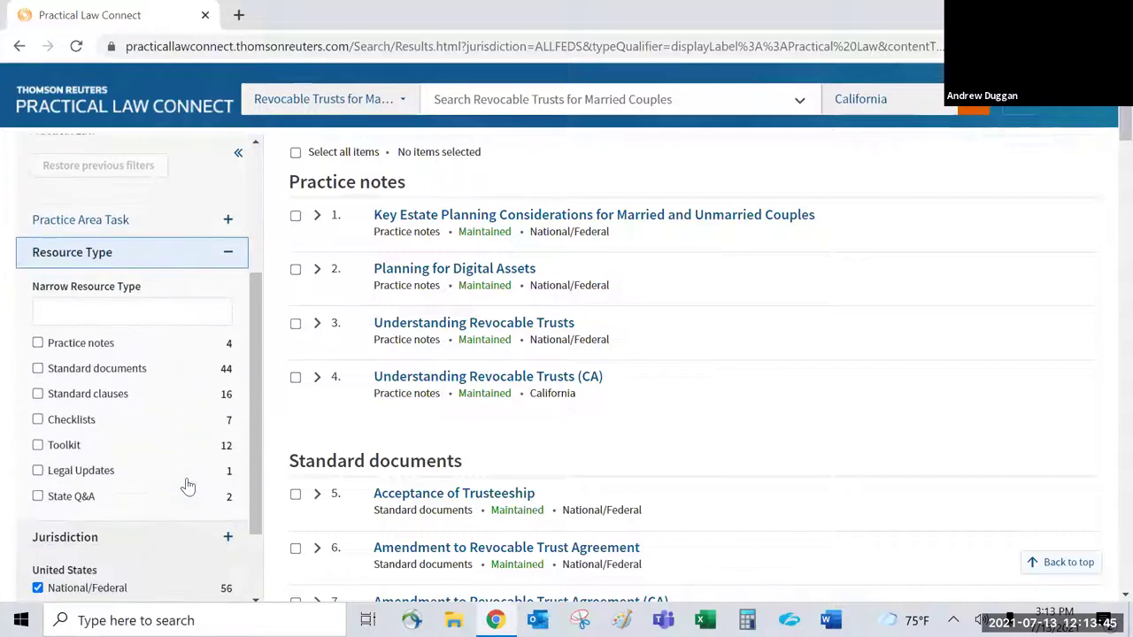
pyautogui.scroll(-1, 188, 485)
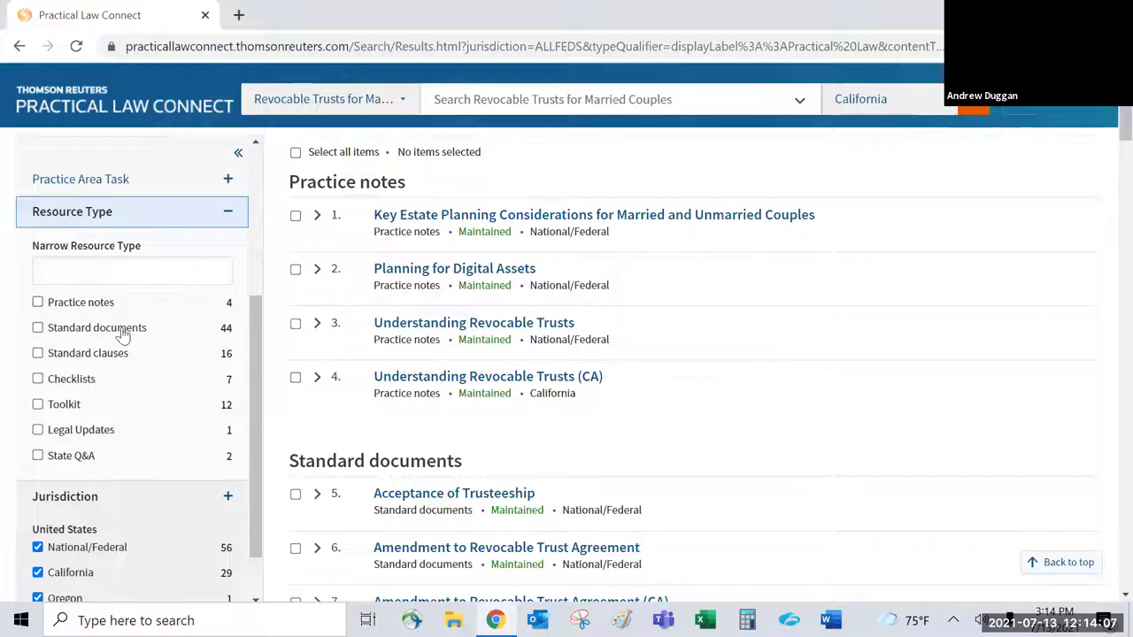
pyautogui.scroll(1, 114, 329)
pyautogui.scroll(-1, 292, 372)
pyautogui.scroll(1, 291, 374)
pyautogui.scroll(1, 746, 433)
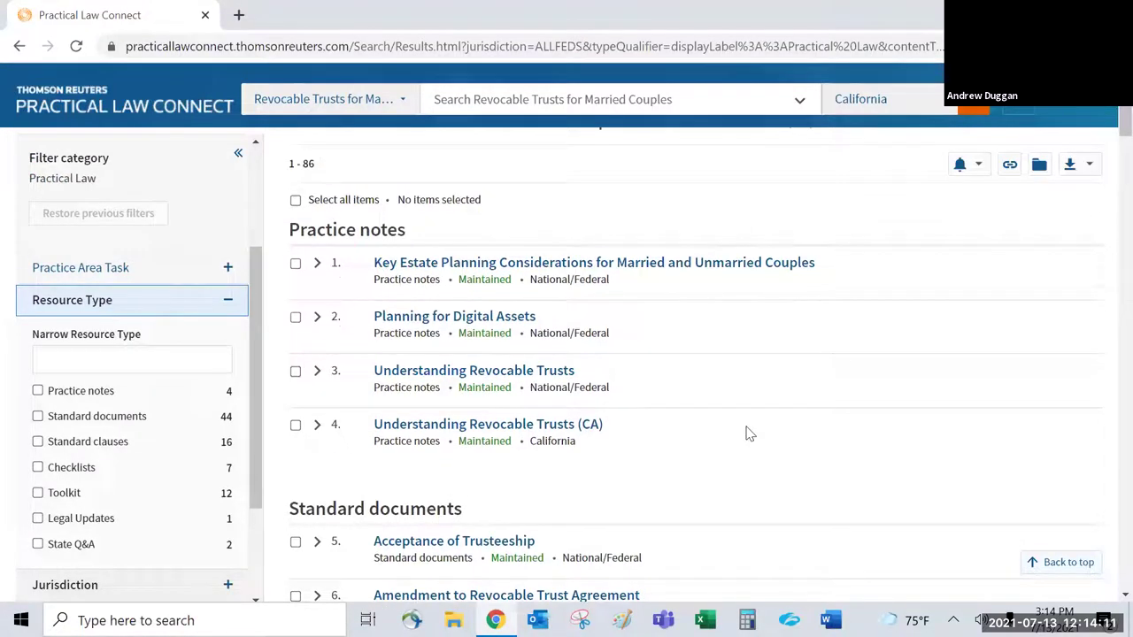
# Step: Look over the filtered practice notes and open the California note Understanding Revocable Trusts (CA)
pyautogui.scroll(1, 746, 434)
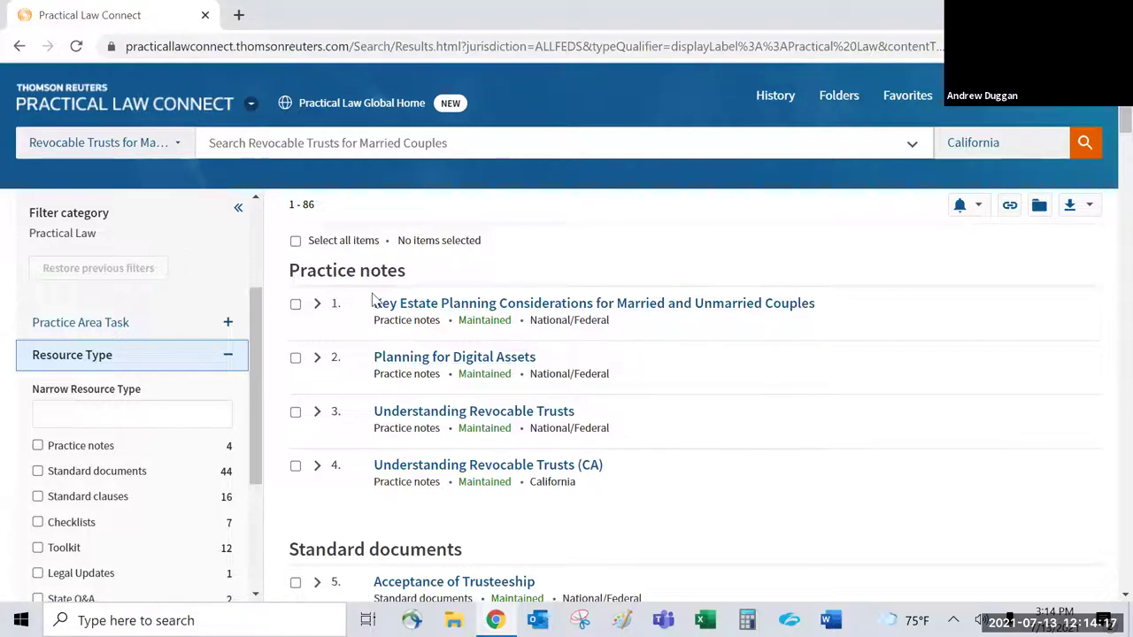
pyautogui.scroll(-2, 372, 301)
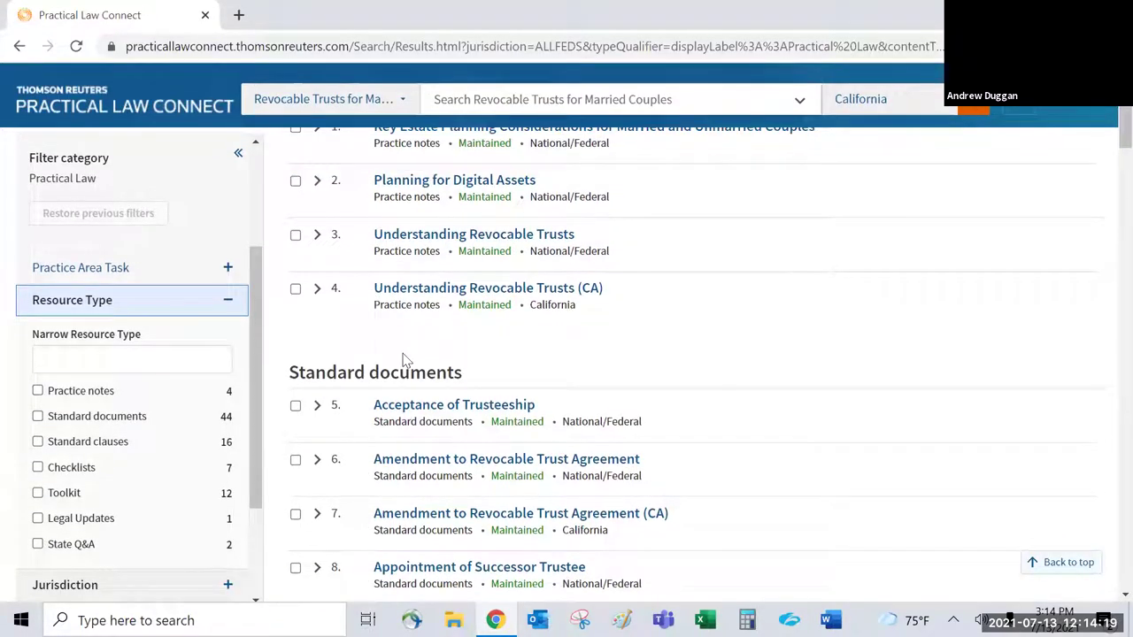
pyautogui.scroll(1, 774, 407)
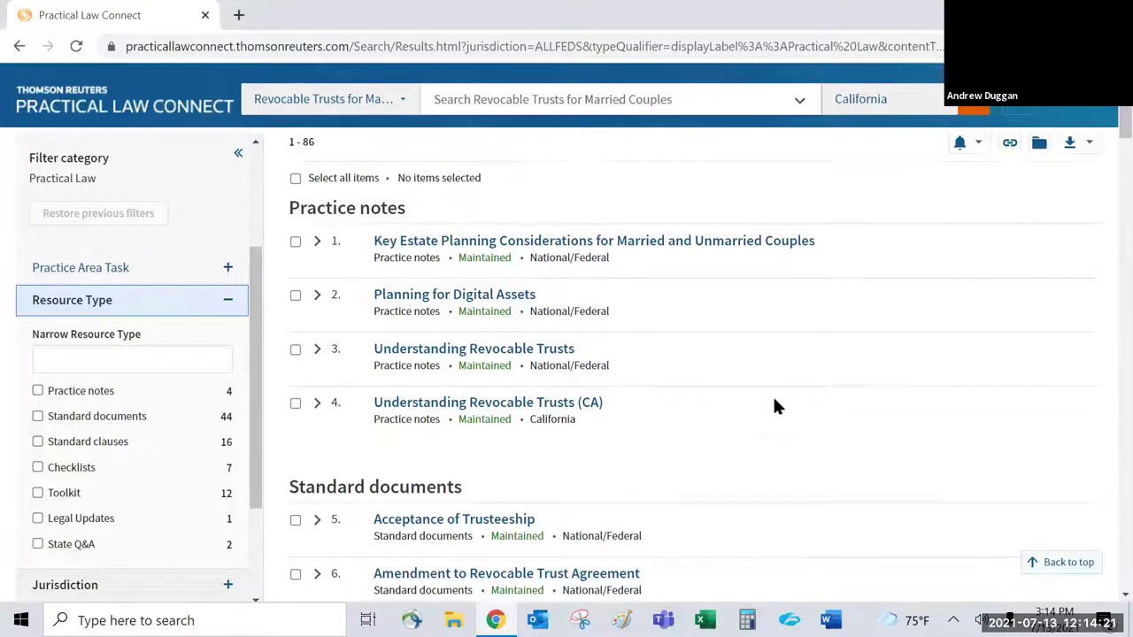
pyautogui.scroll(1, 773, 407)
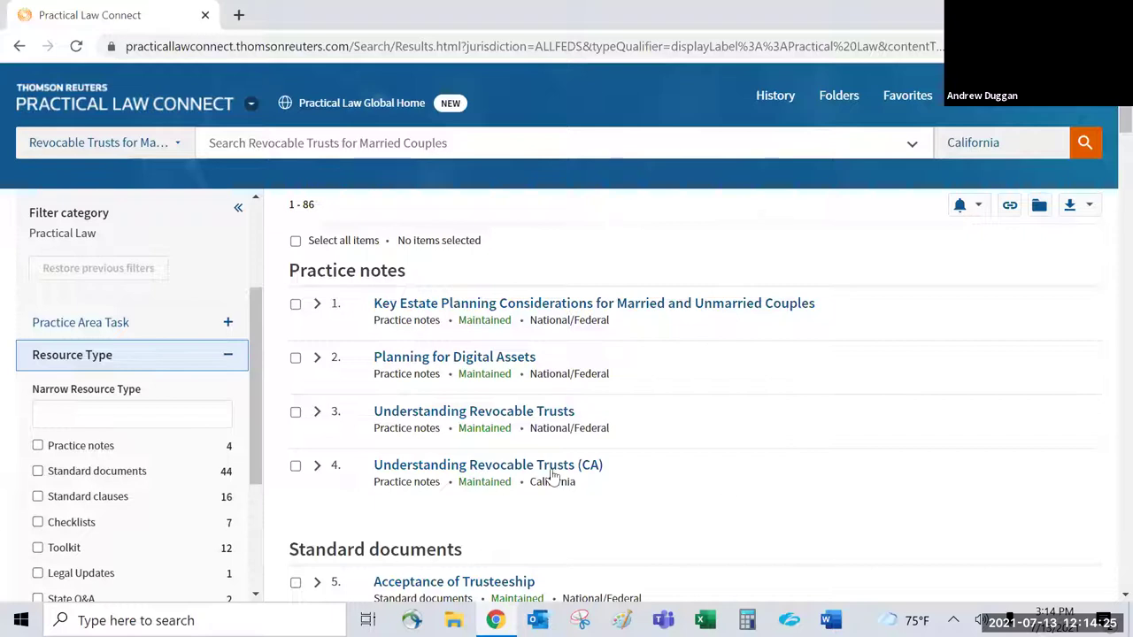
pyautogui.click(508, 469)
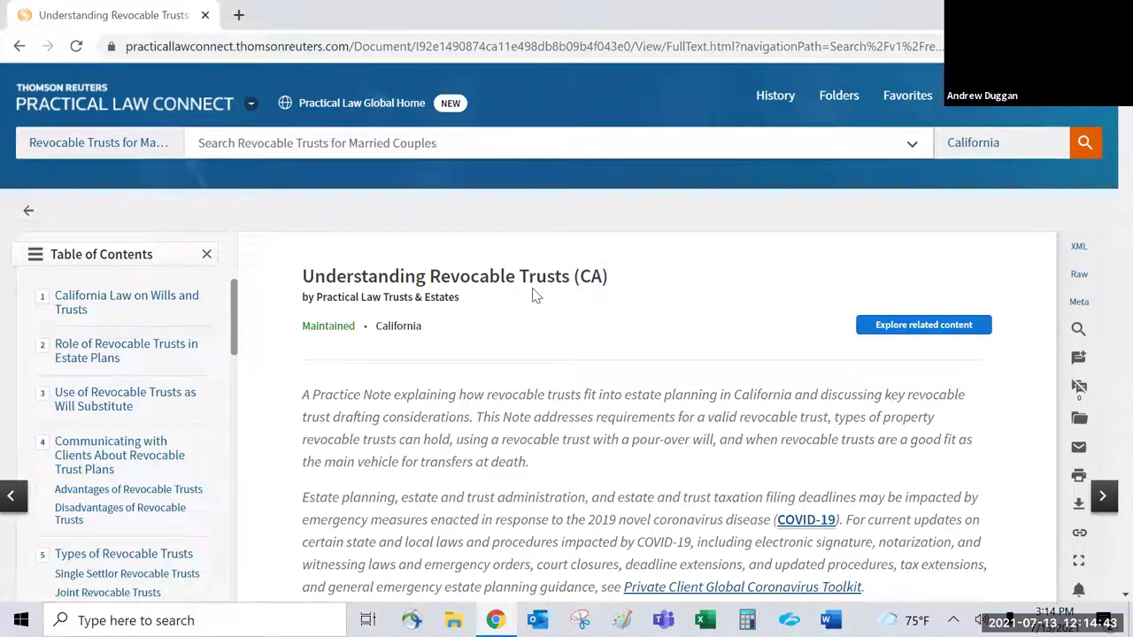
# Step: Look through the practice note's whole table of contents, return to its start, and highlight the note's Maintained status
pyautogui.moveTo(238, 305); pyautogui.dragTo(236, 395)
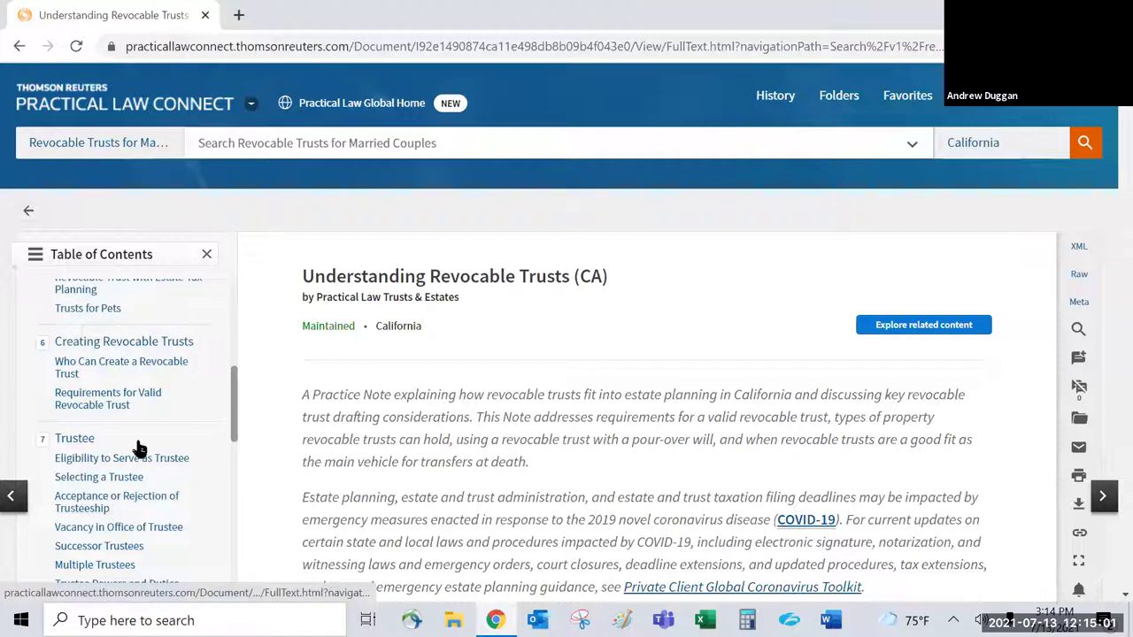
pyautogui.scroll(-5, 210, 505)
pyautogui.scroll(-3, 210, 506)
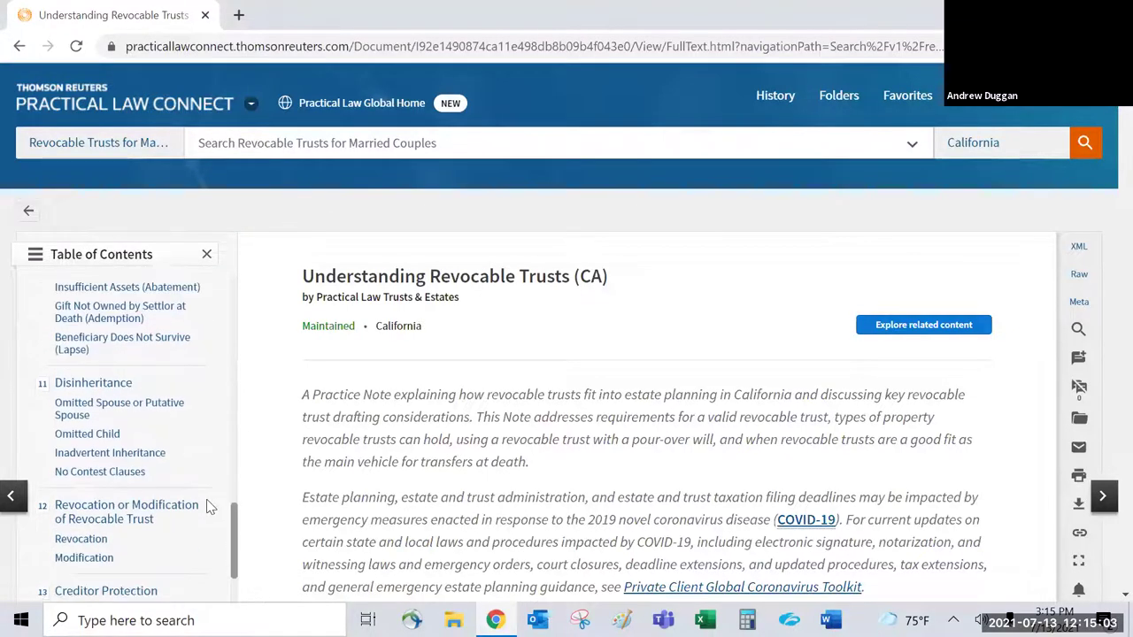
pyautogui.scroll(-1, 210, 506)
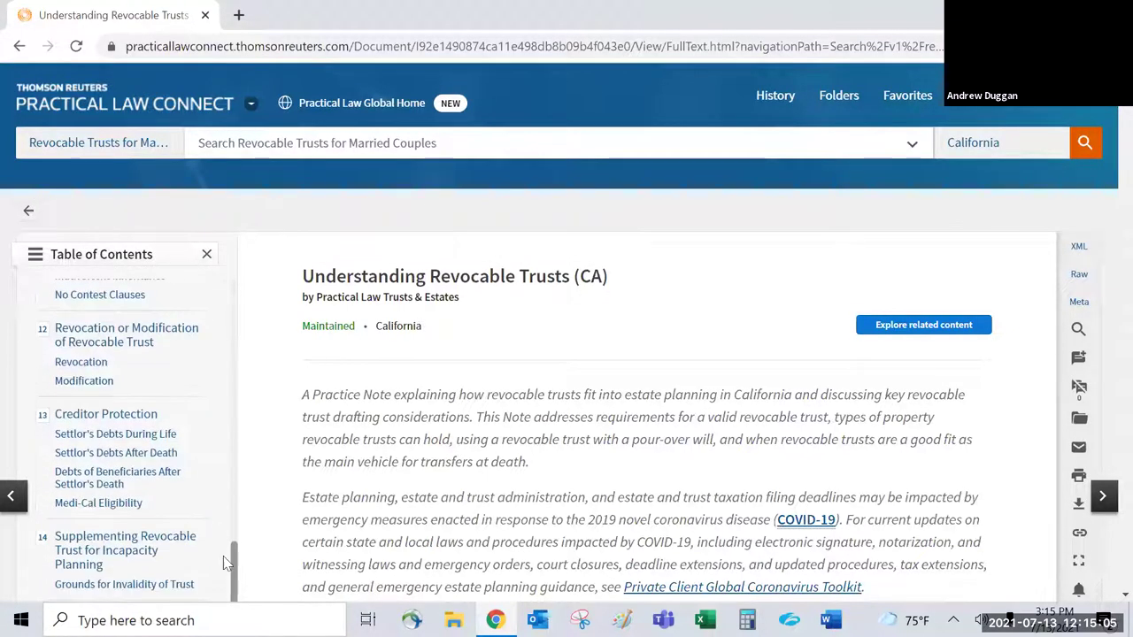
pyautogui.moveTo(236, 589); pyautogui.dragTo(238, 288)
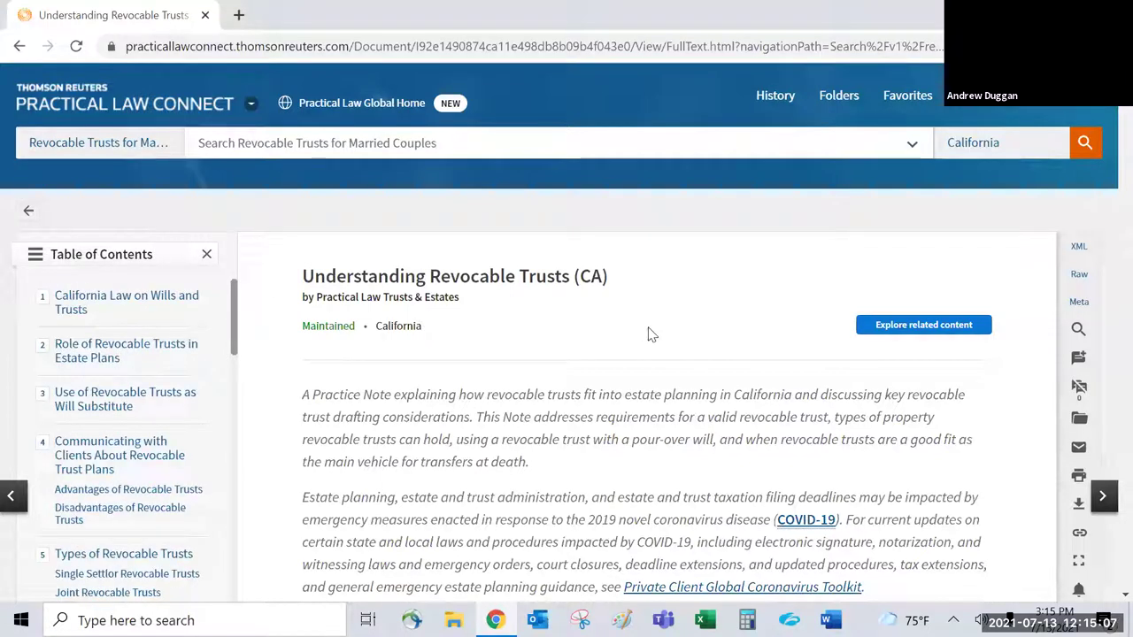
pyautogui.tripleClick(318, 326)
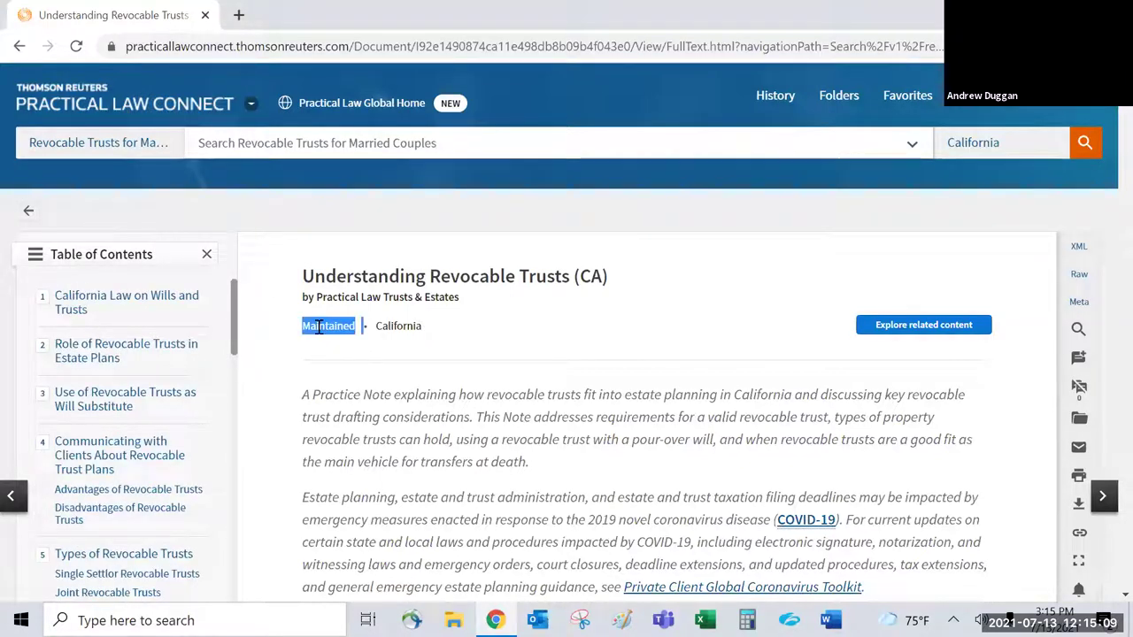
pyautogui.click(321, 346)
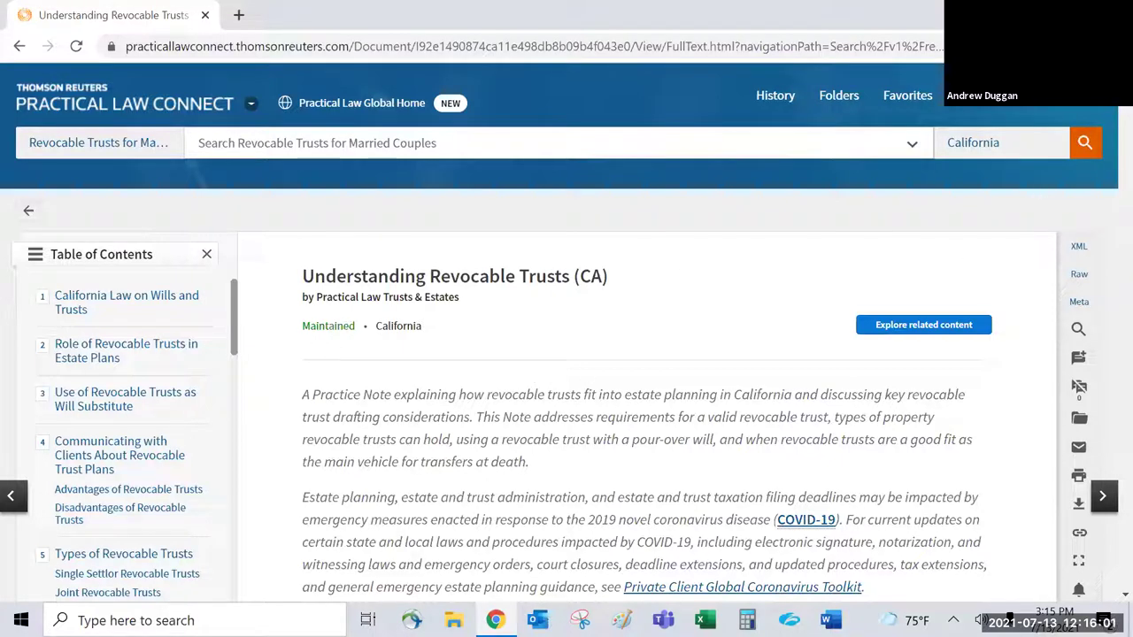
# Step: Read the practice note's introduction through its references to the comparison chart and the California State Q&A
pyautogui.scroll(-2, 804, 281)
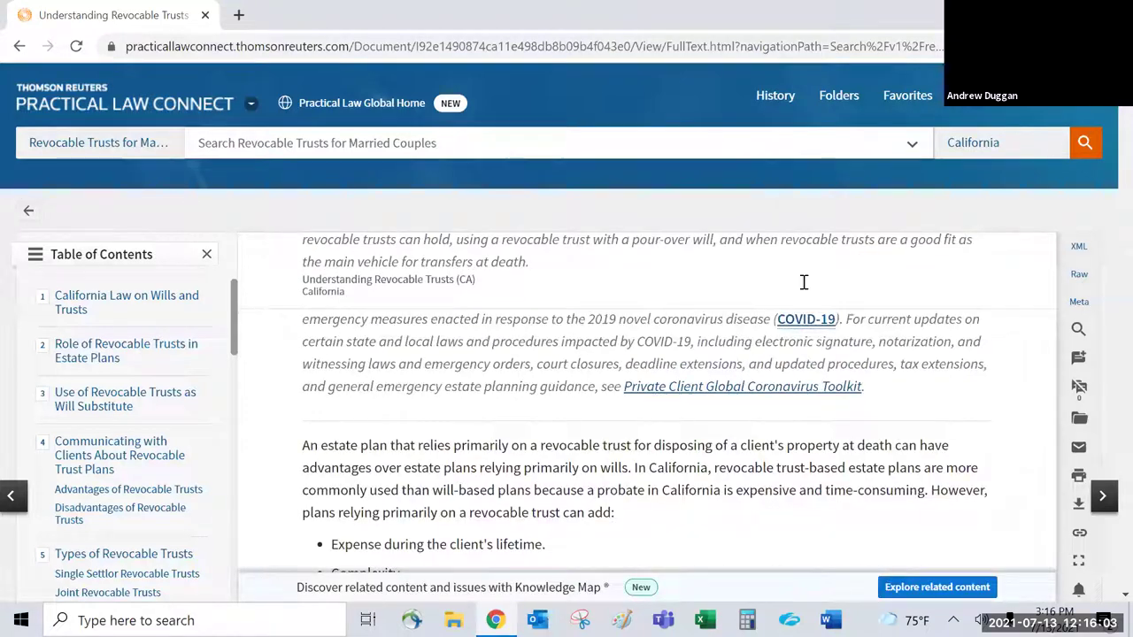
pyautogui.scroll(2, 501, 362)
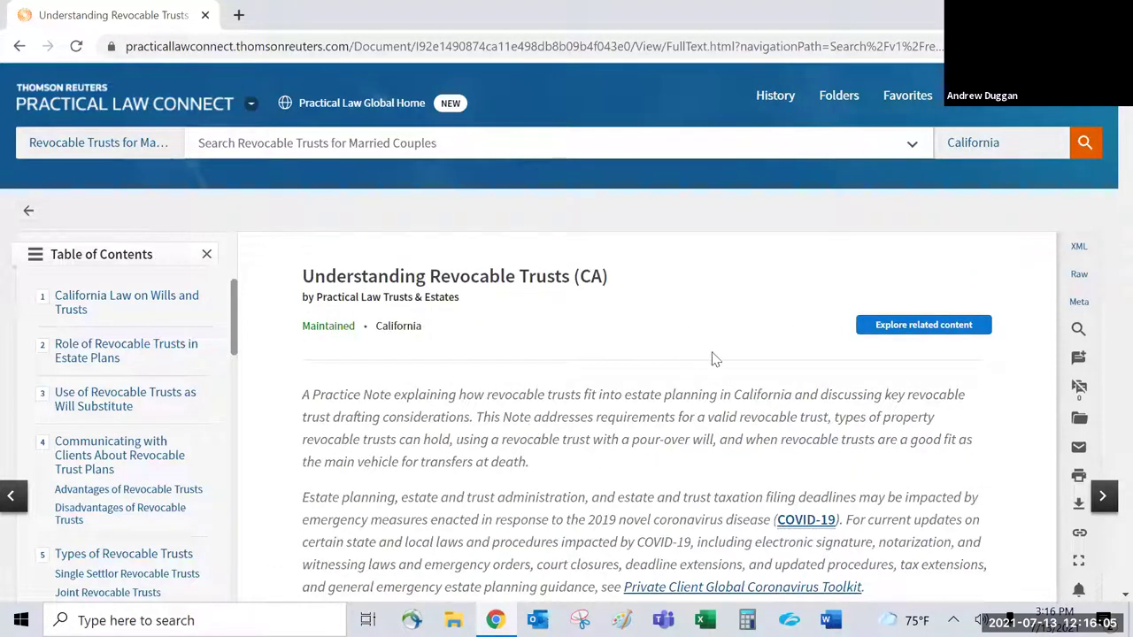
pyautogui.scroll(-4, 620, 379)
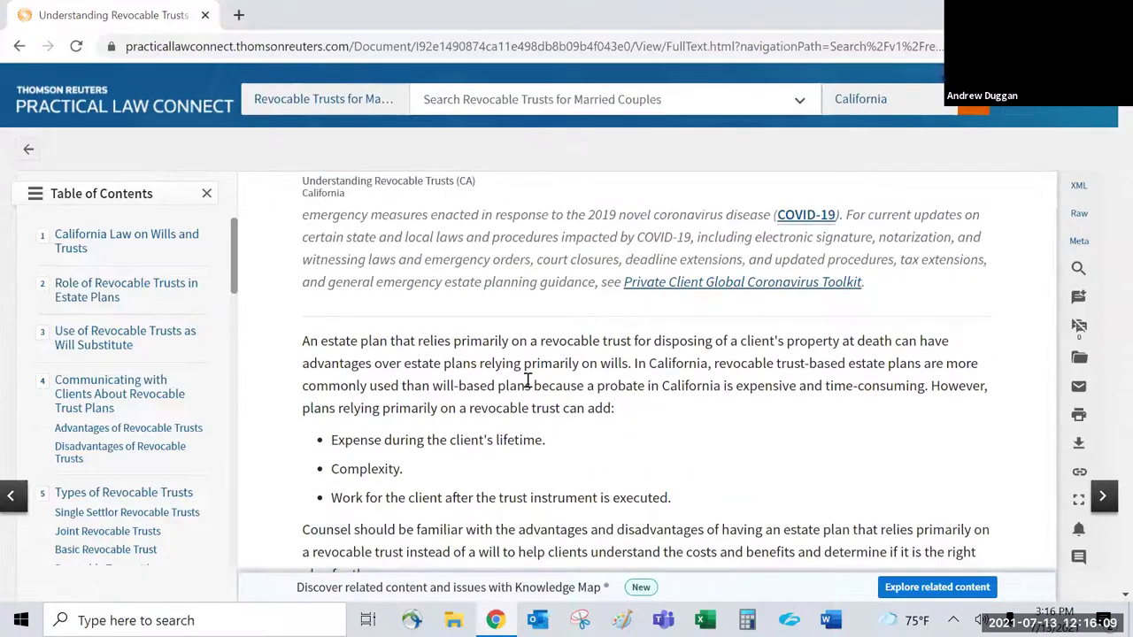
pyautogui.scroll(-1, 527, 381)
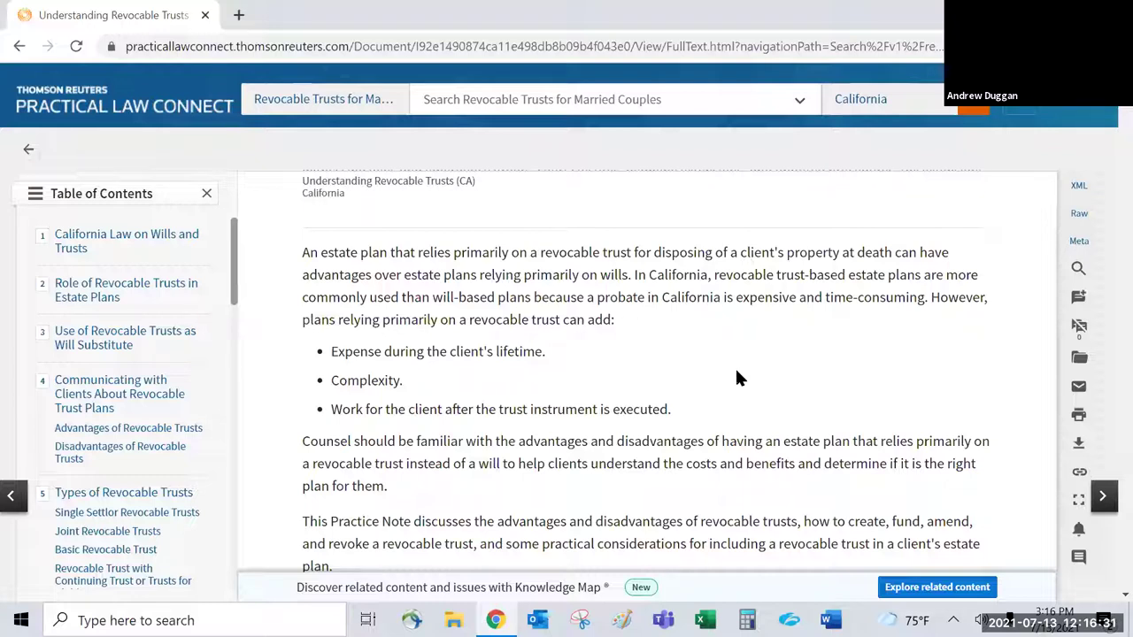
pyautogui.scroll(-3, 682, 346)
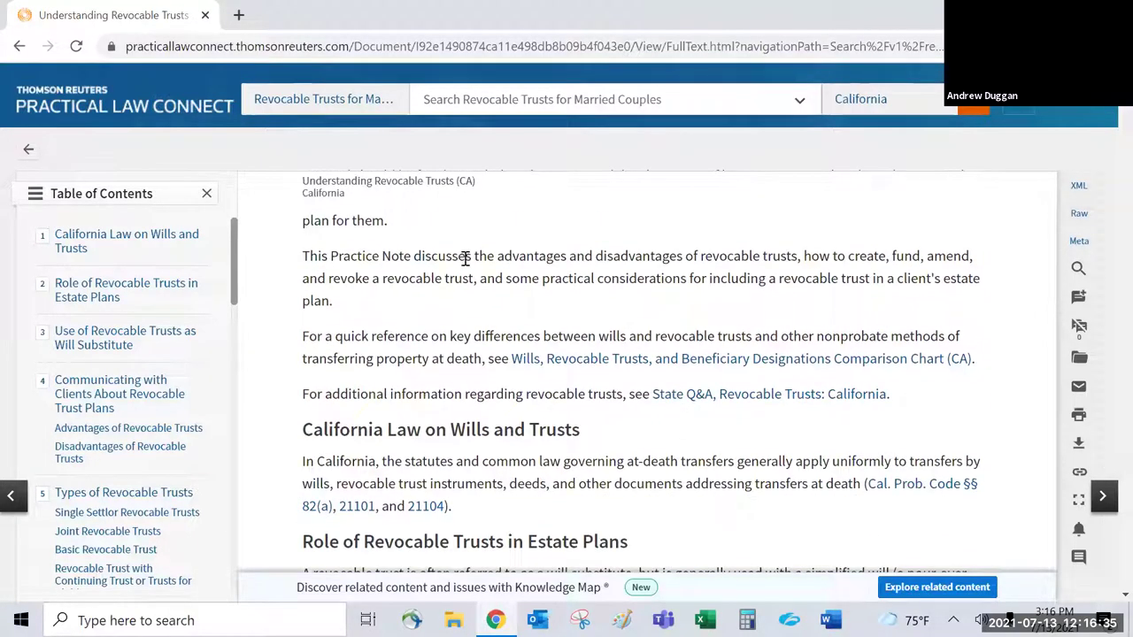
pyautogui.scroll(-1, 698, 434)
pyautogui.scroll(-1, 699, 434)
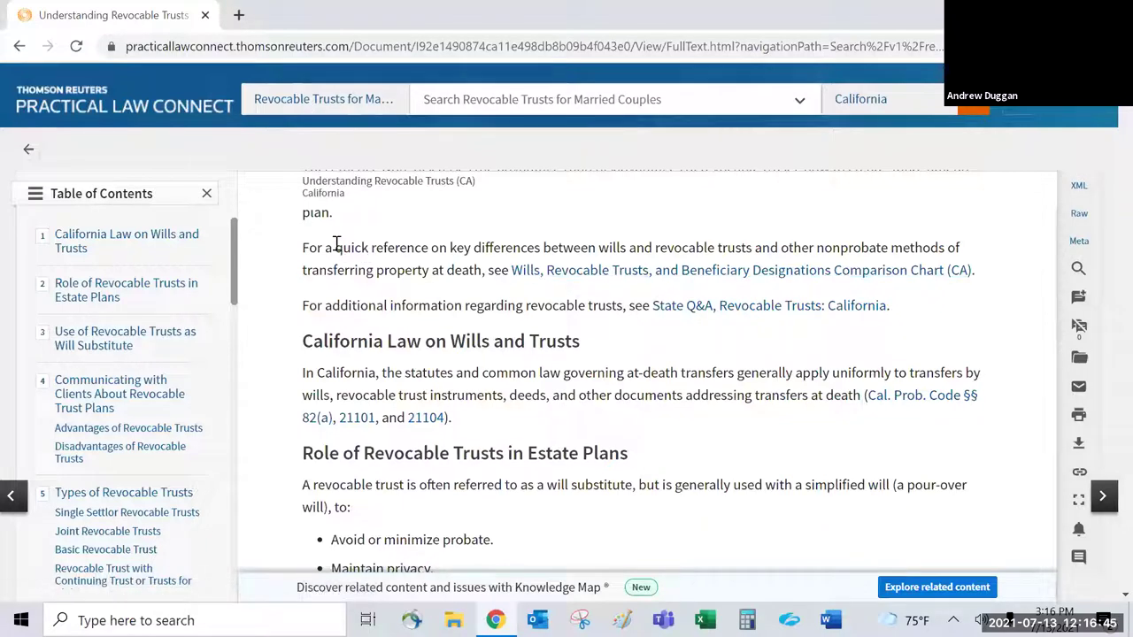
pyautogui.scroll(1, 522, 239)
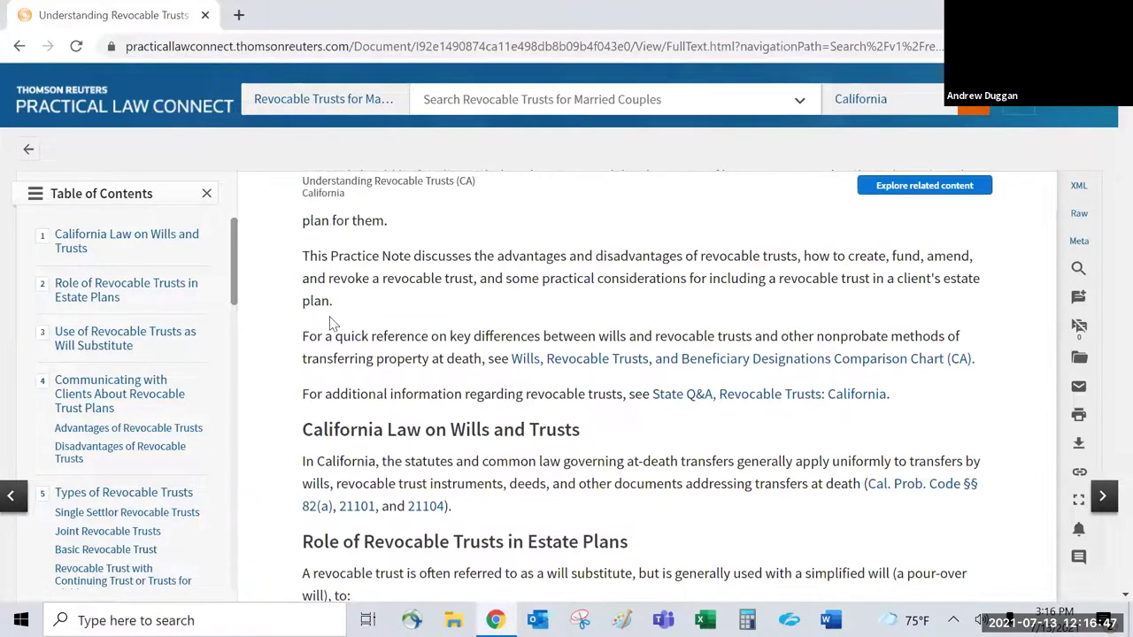
# Step: Open the Cal. Prob. Code § 82(a) citation from California Law on Wills and Trusts and highlight the statute's Document By WESTLAW label
pyautogui.scroll(-1, 330, 323)
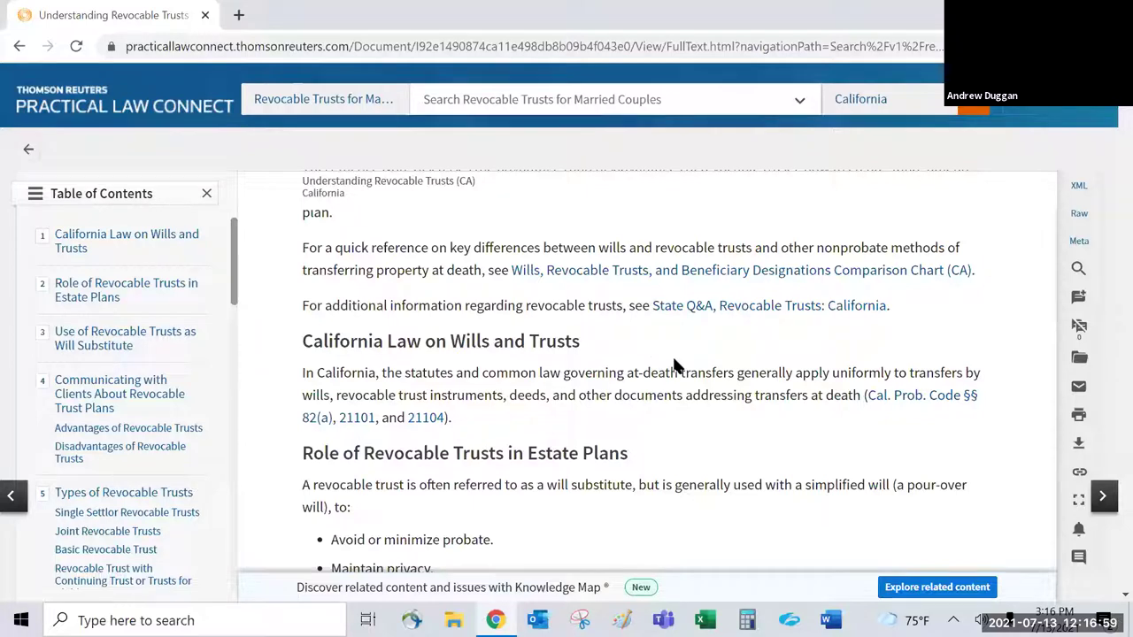
pyautogui.scroll(-1, 674, 348)
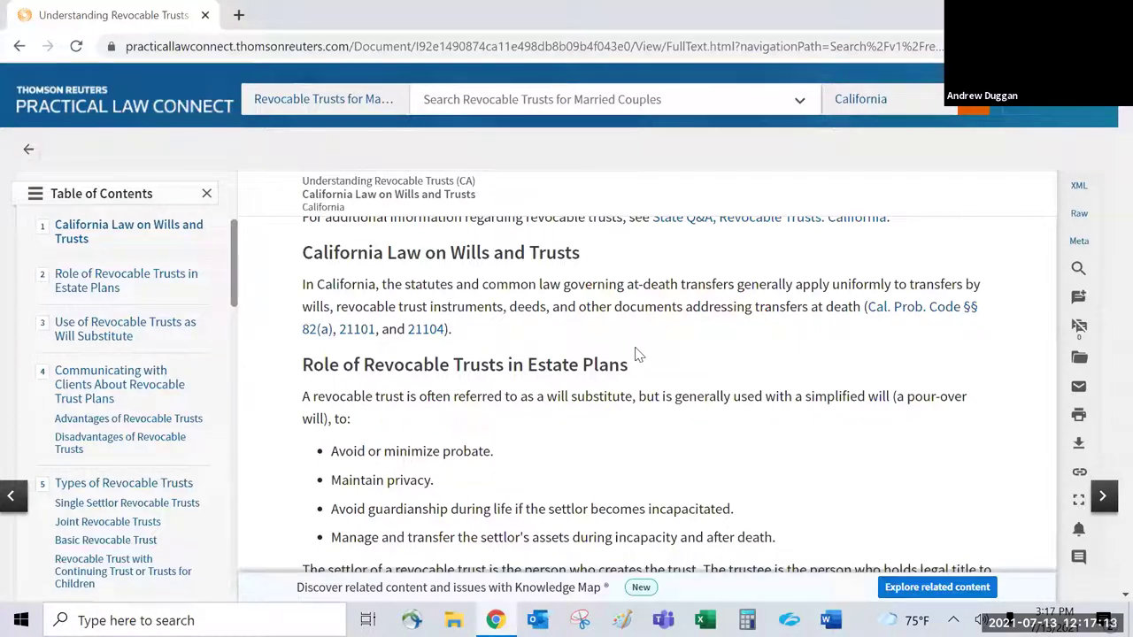
pyautogui.click(903, 313)
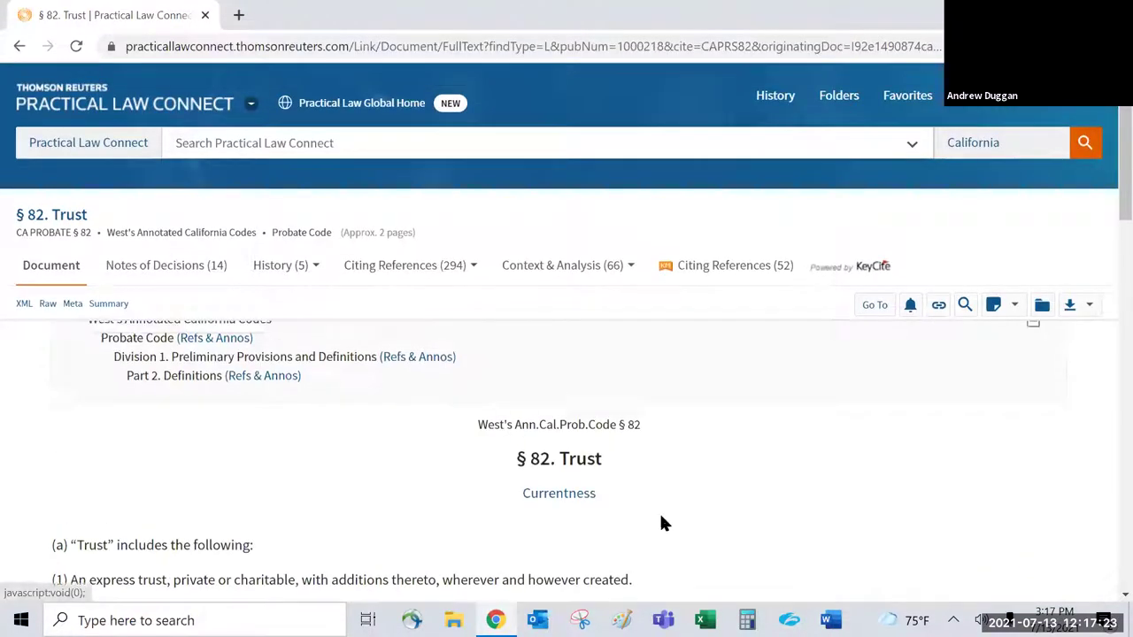
pyautogui.moveTo(600, 367); pyautogui.dragTo(510, 355)
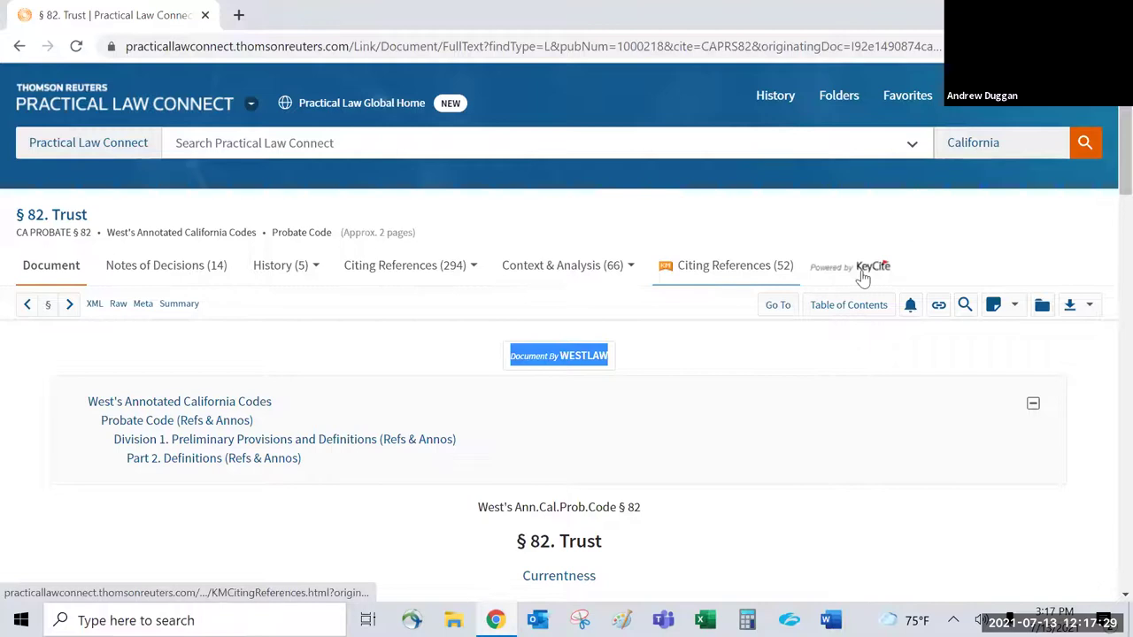
# Step: Read the § 82 statute's definition of what a trust includes and excludes, and return to the Understanding Revocable Trusts (CA) note
pyautogui.click(702, 355)
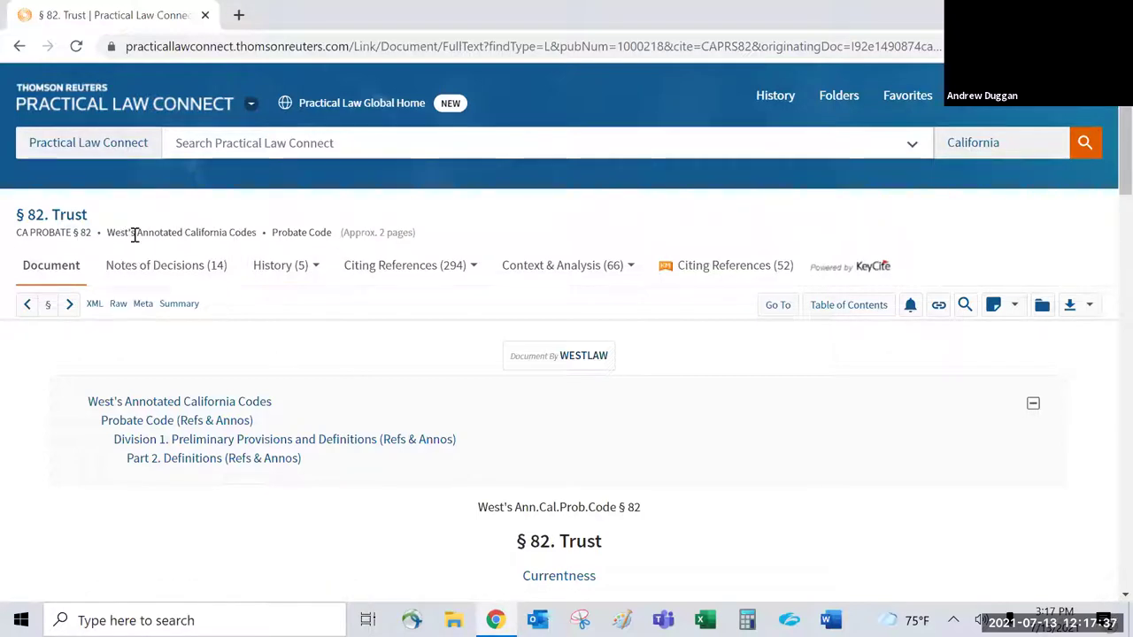
pyautogui.scroll(-4, 715, 443)
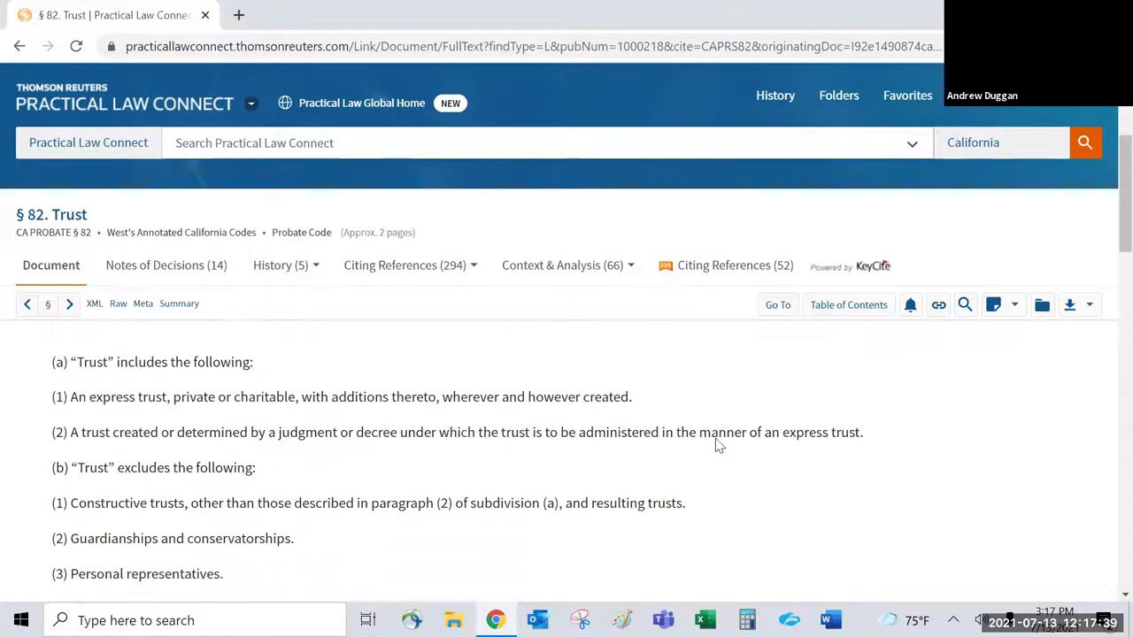
pyautogui.scroll(5, 722, 401)
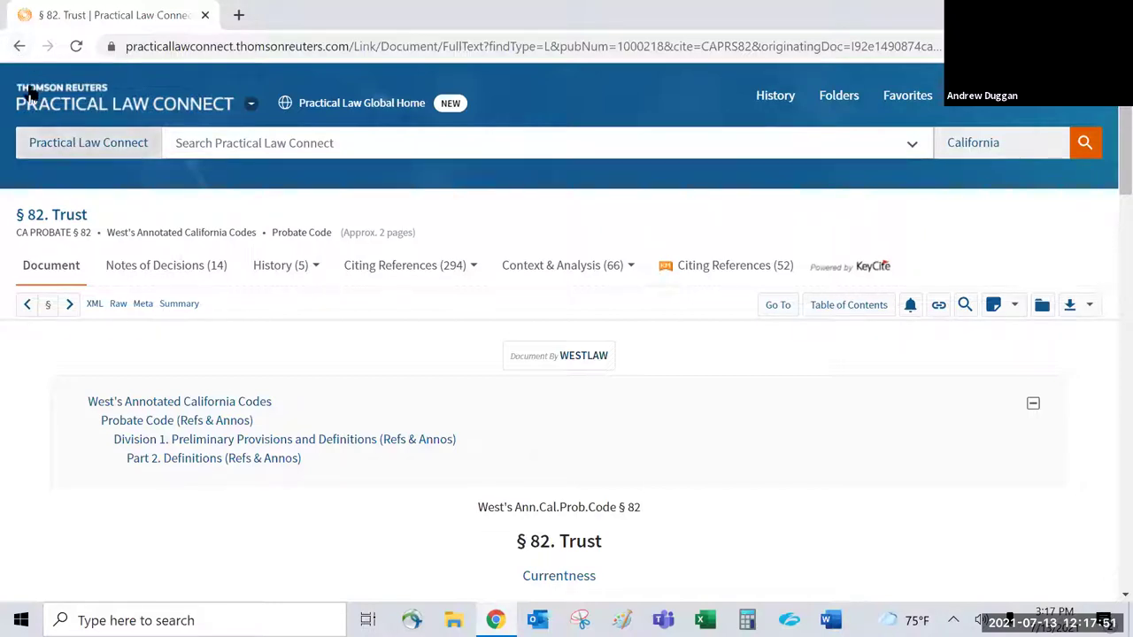
pyautogui.click(17, 47)
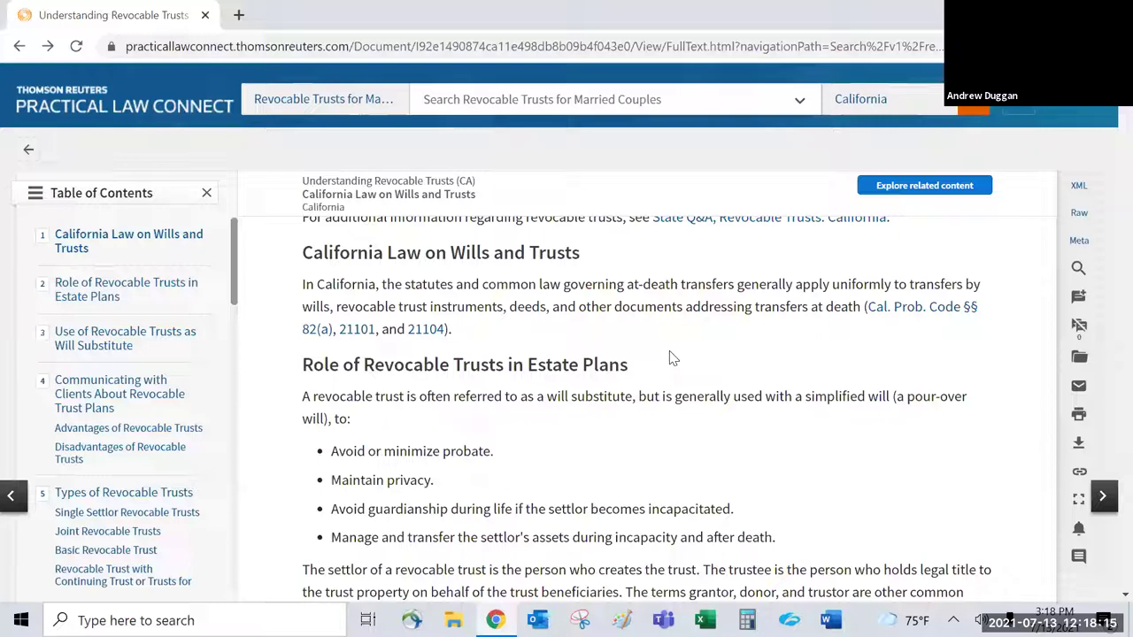
# Step: Read on to Use of Revocable Trusts as Will Substitute, check the file formats for emailing the note, and cancel without sending
pyautogui.scroll(-6, 690, 348)
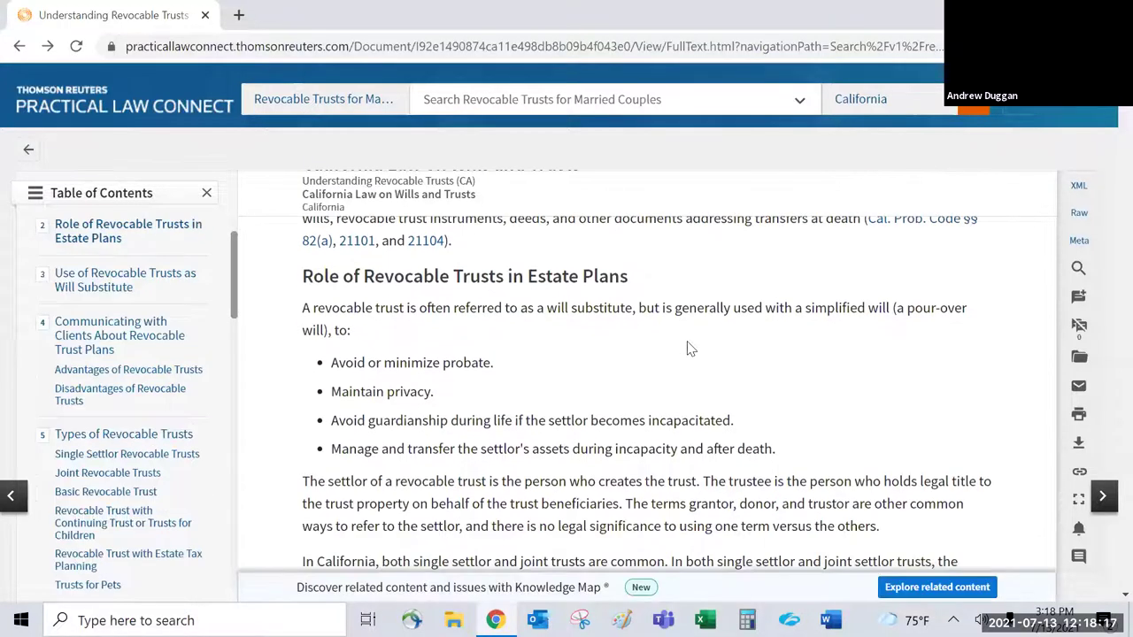
pyautogui.scroll(-5, 689, 348)
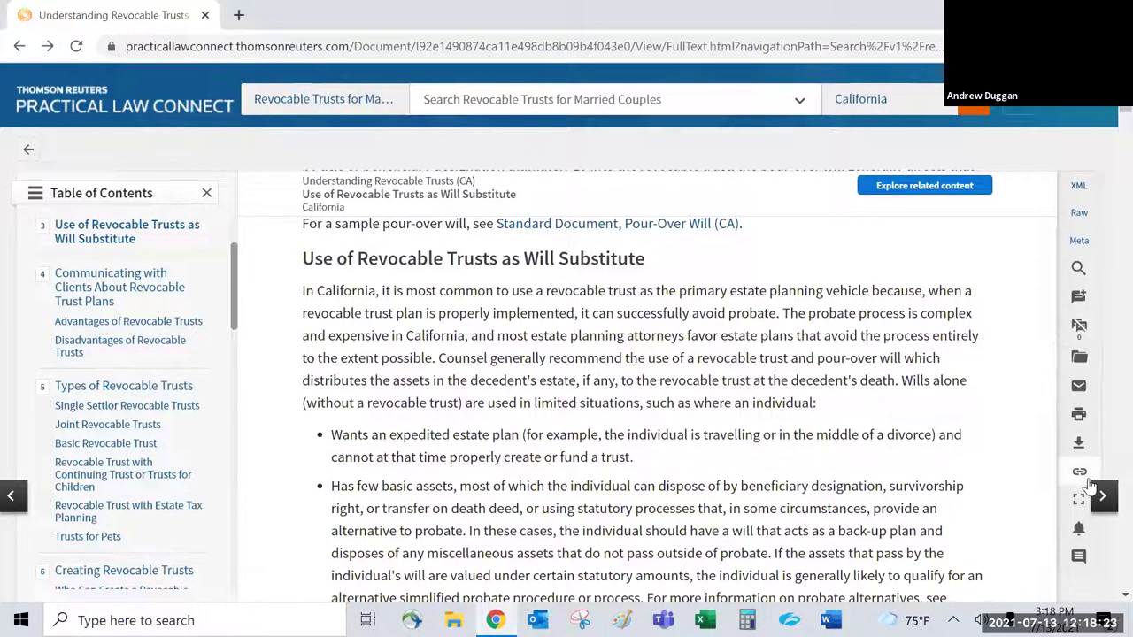
pyautogui.click(1079, 387)
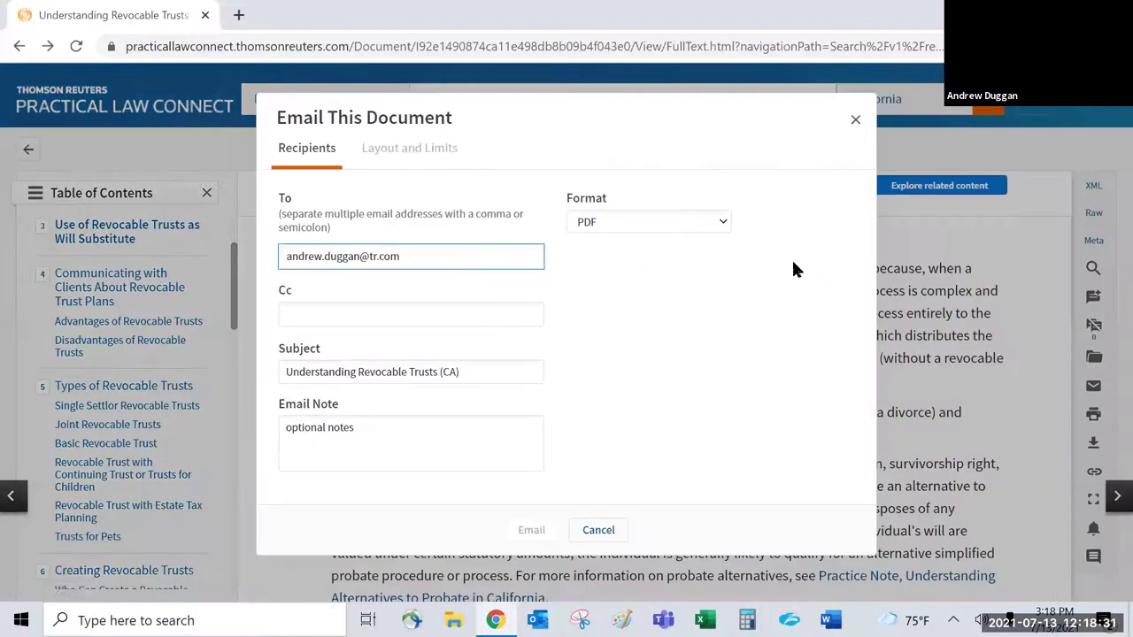
pyautogui.click(716, 222)
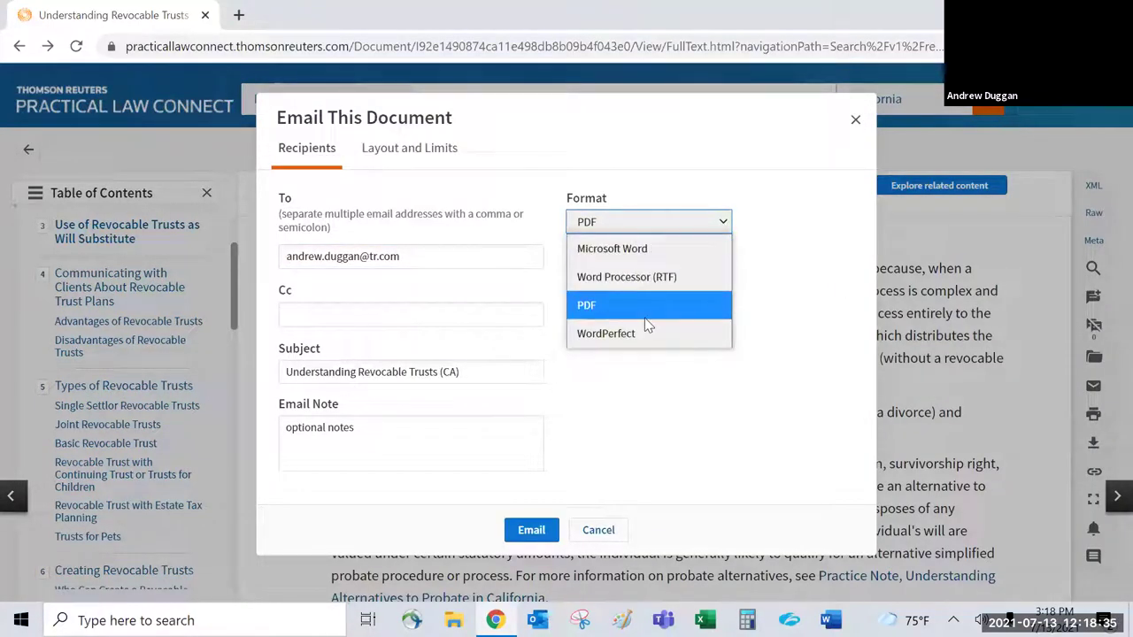
pyautogui.click(609, 535)
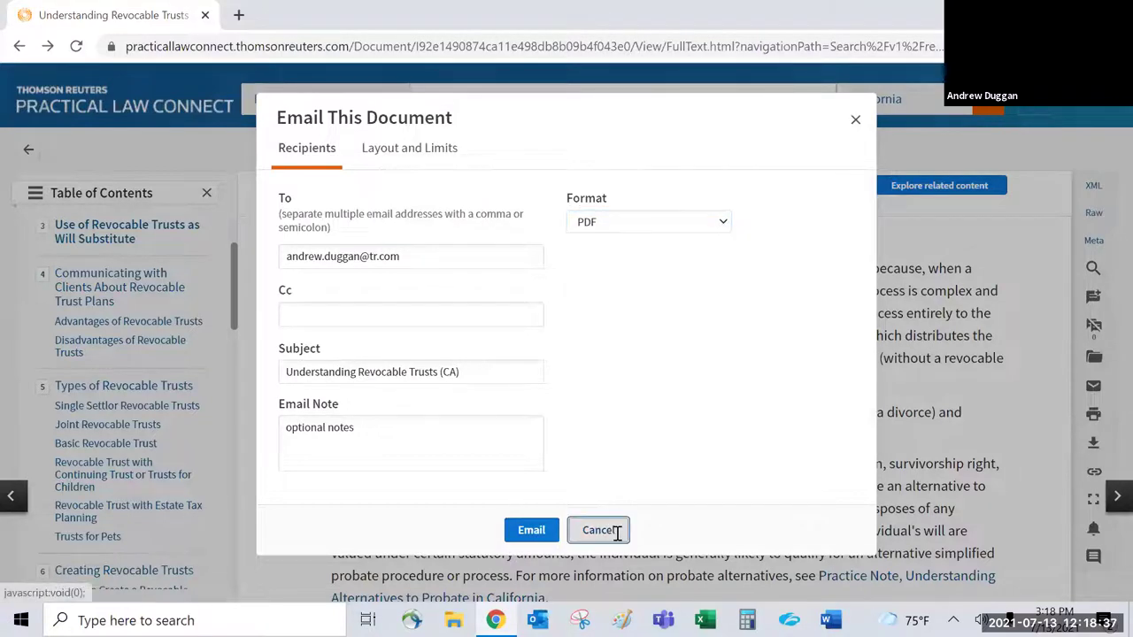
pyautogui.click(614, 531)
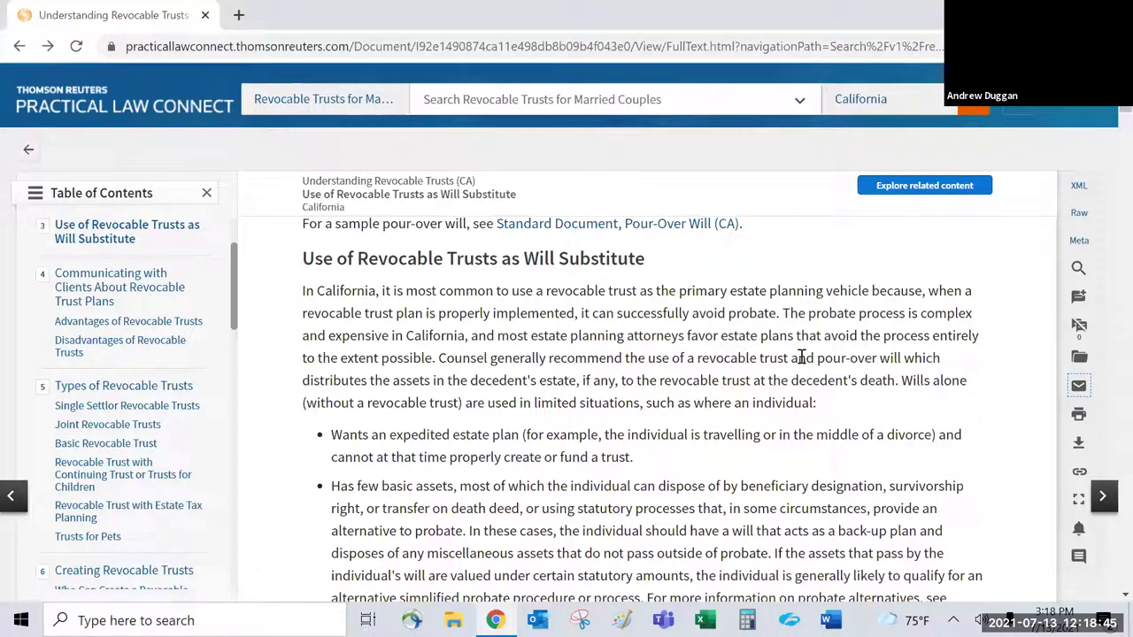
# Step: Return to the note's start, view the Create Document Alert settings, and close them without saving an alert
pyautogui.scroll(15, 253, 341)
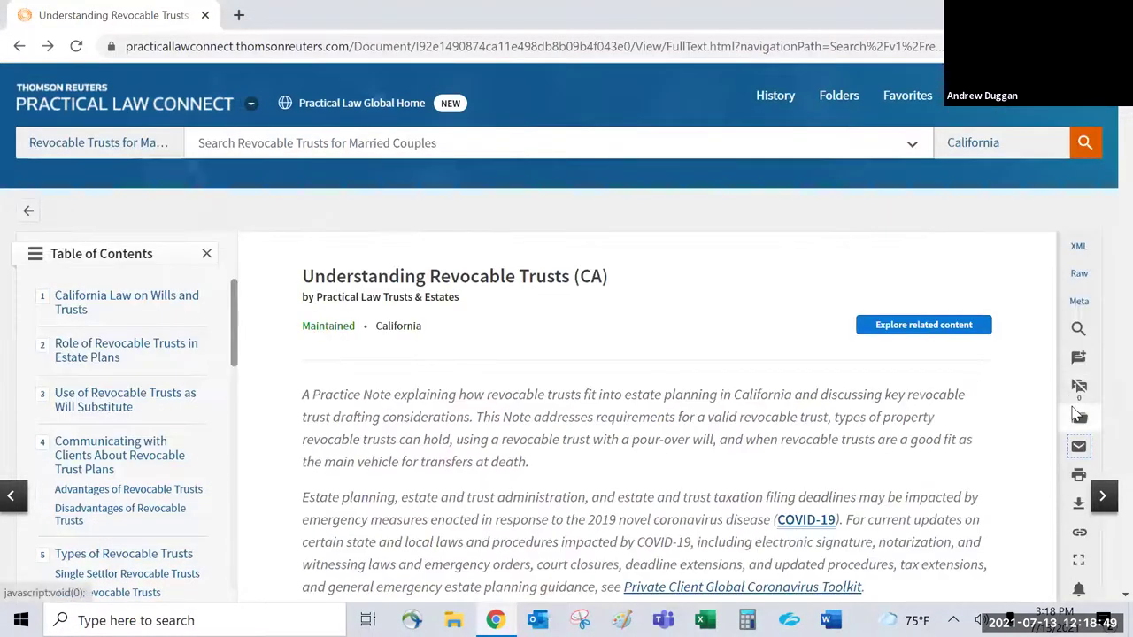
pyautogui.click(1078, 592)
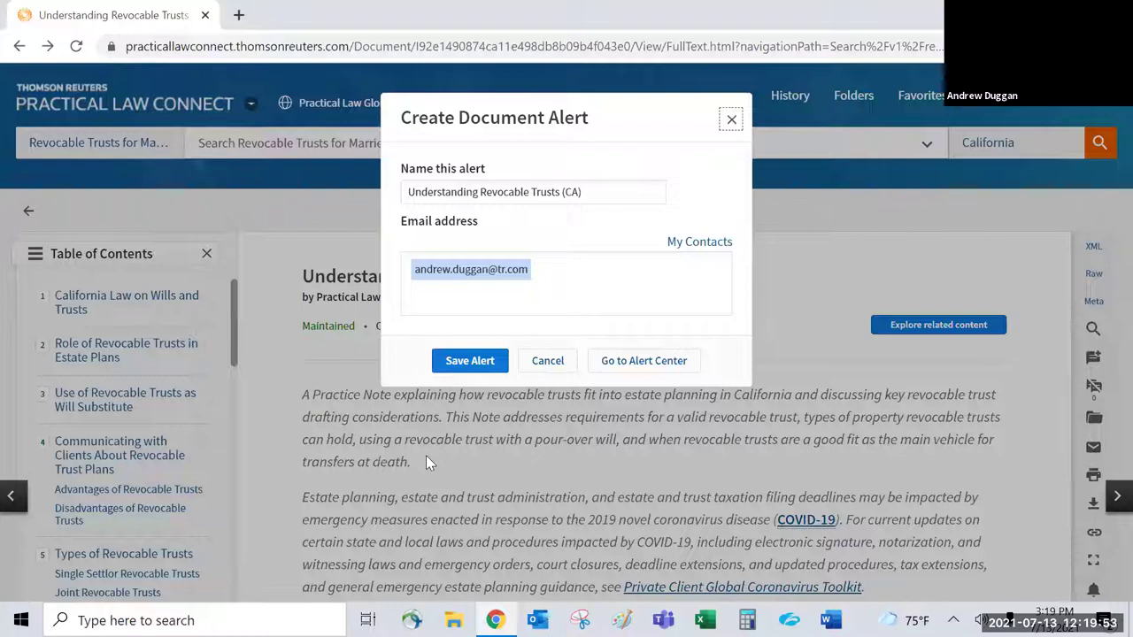
pyautogui.click(731, 121)
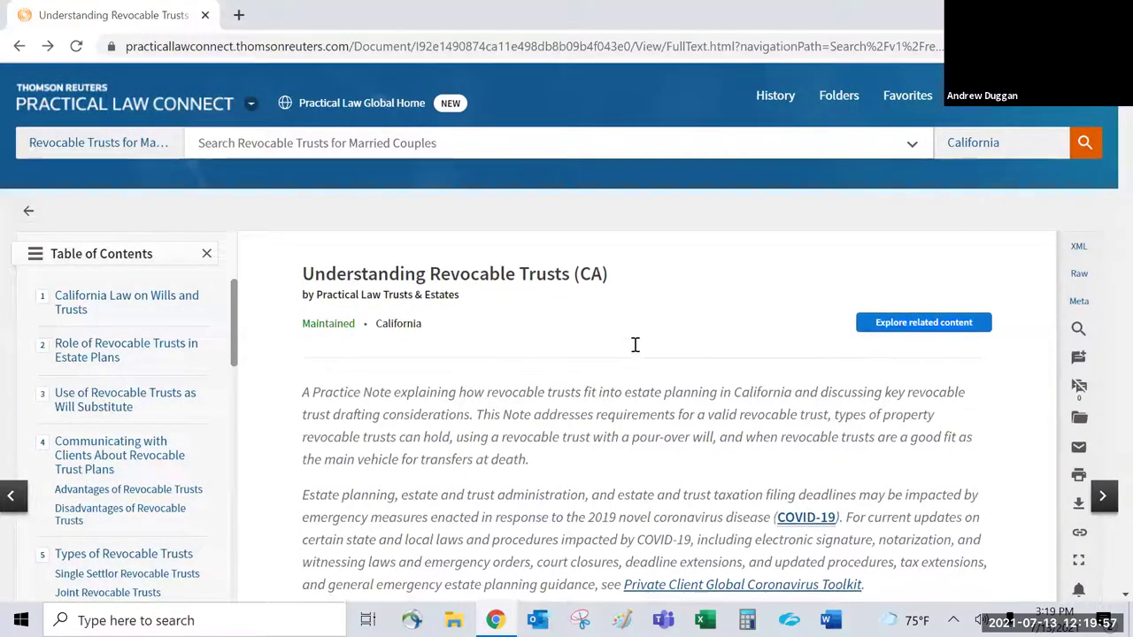
# Step: Look through the practice note to its Related Content and briefly highlight the Standard documents heading
pyautogui.scroll(-3, 635, 345)
pyautogui.scroll(-6, 635, 346)
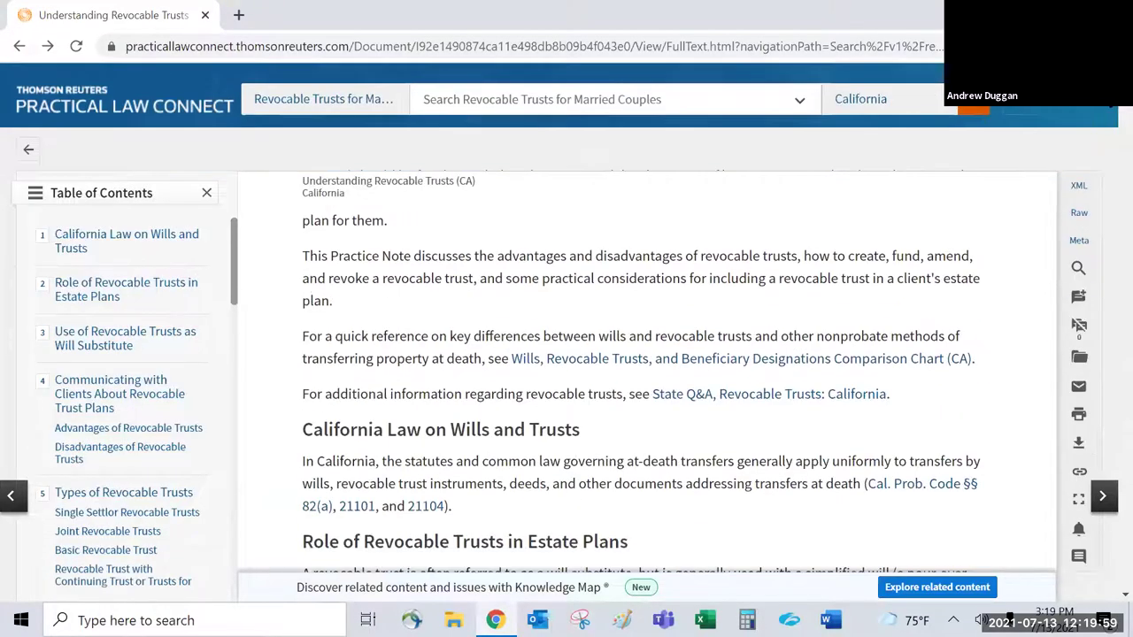
pyautogui.scroll(-10, 1111, 281)
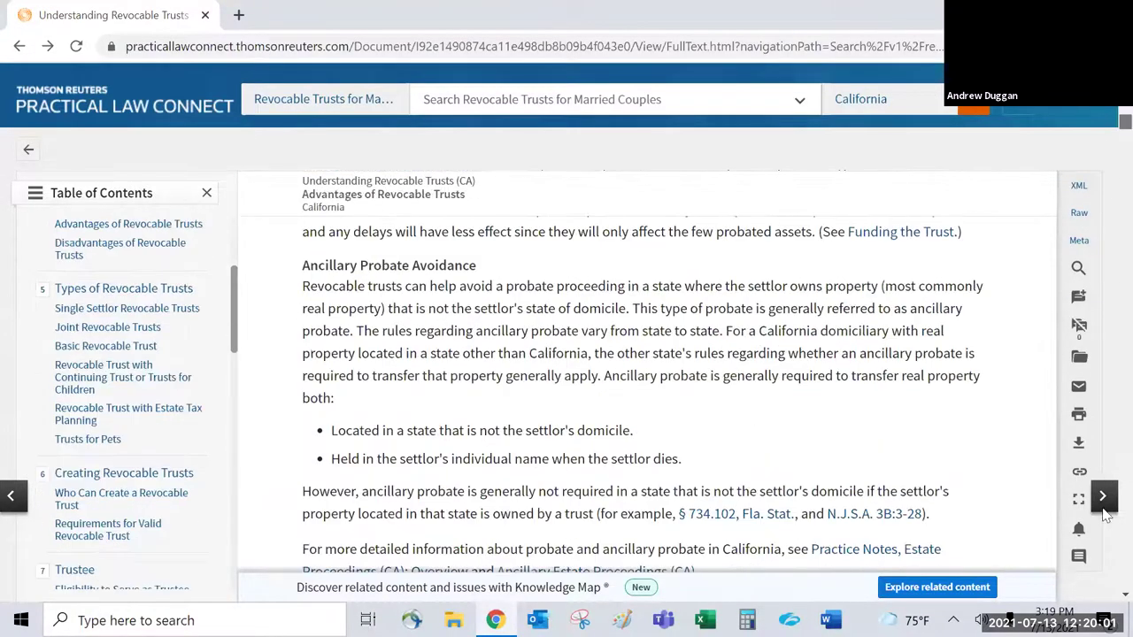
pyautogui.scroll(-15, 1102, 565)
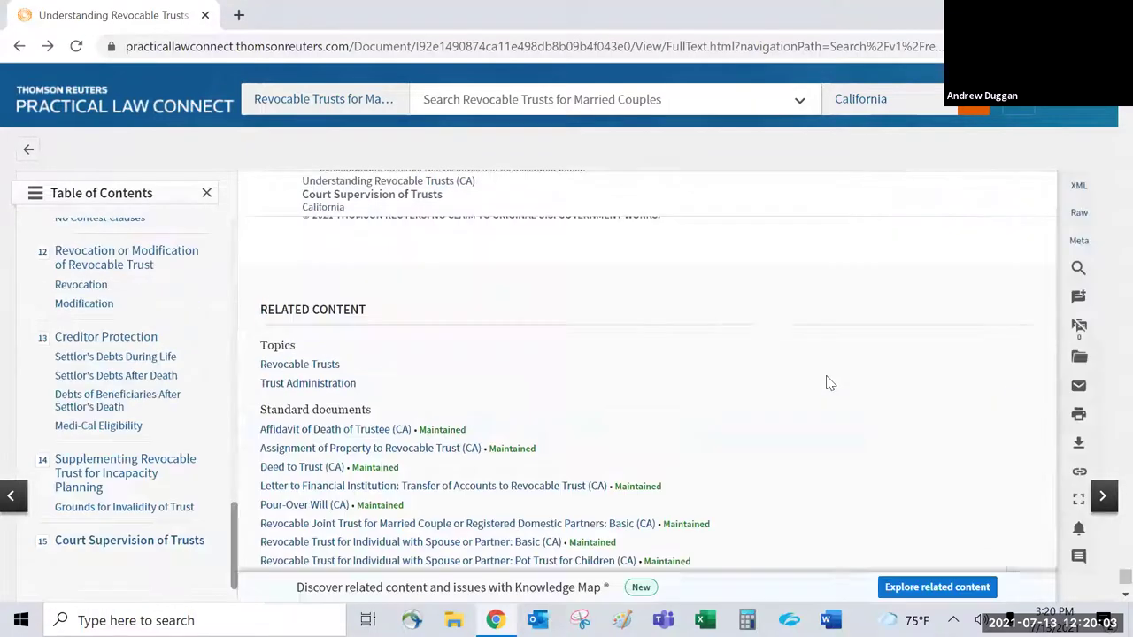
pyautogui.scroll(-1, 724, 335)
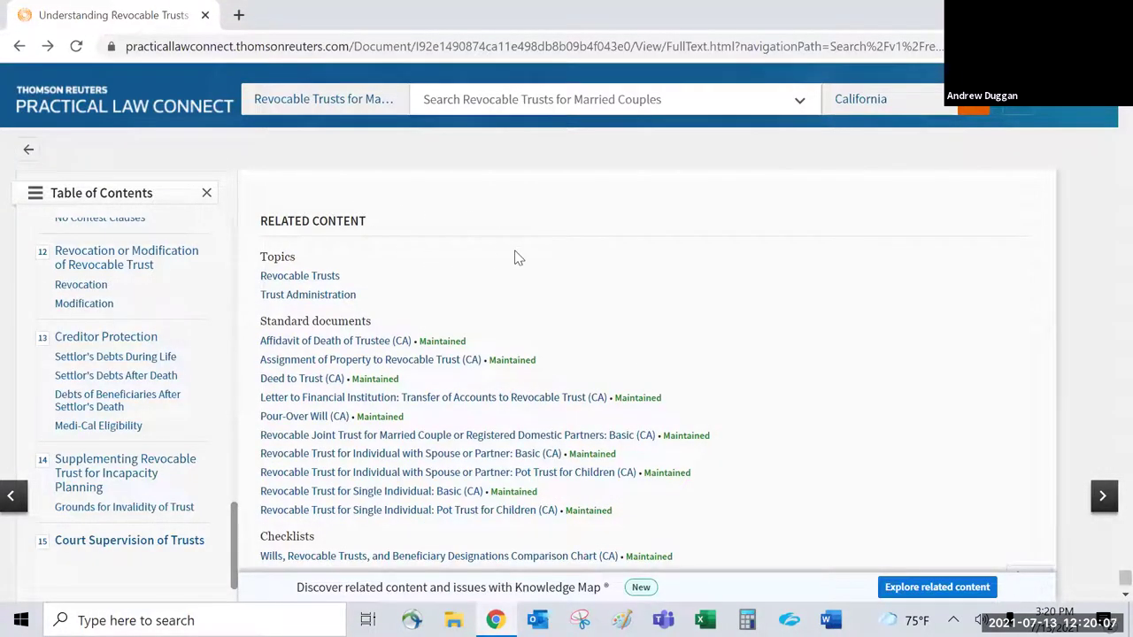
pyautogui.scroll(-1, 663, 256)
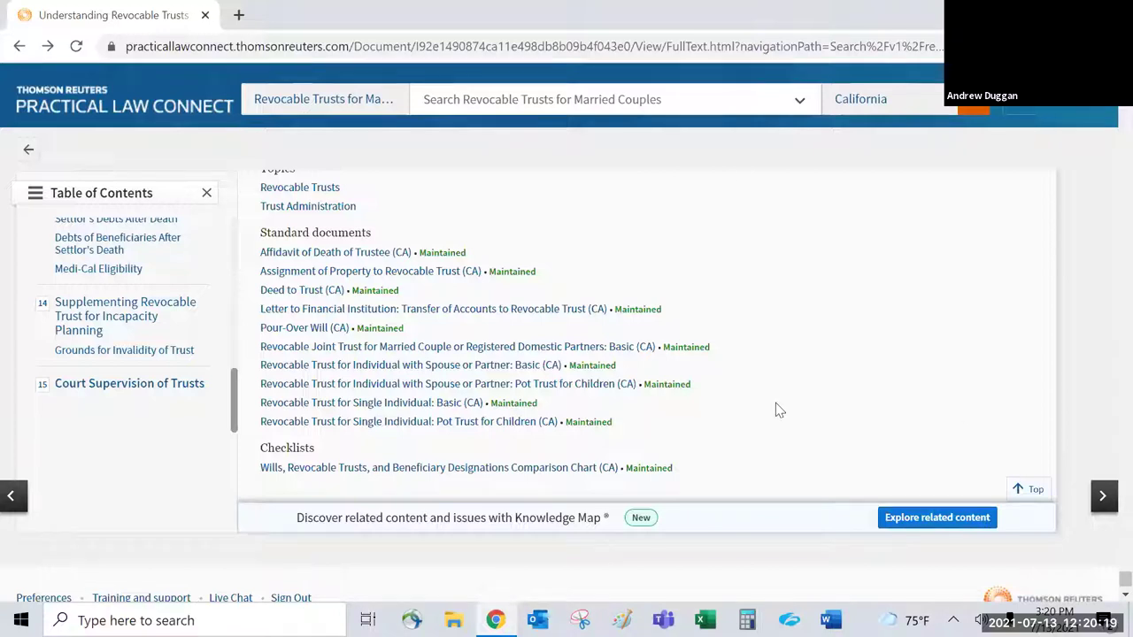
pyautogui.moveTo(258, 233); pyautogui.dragTo(381, 241)
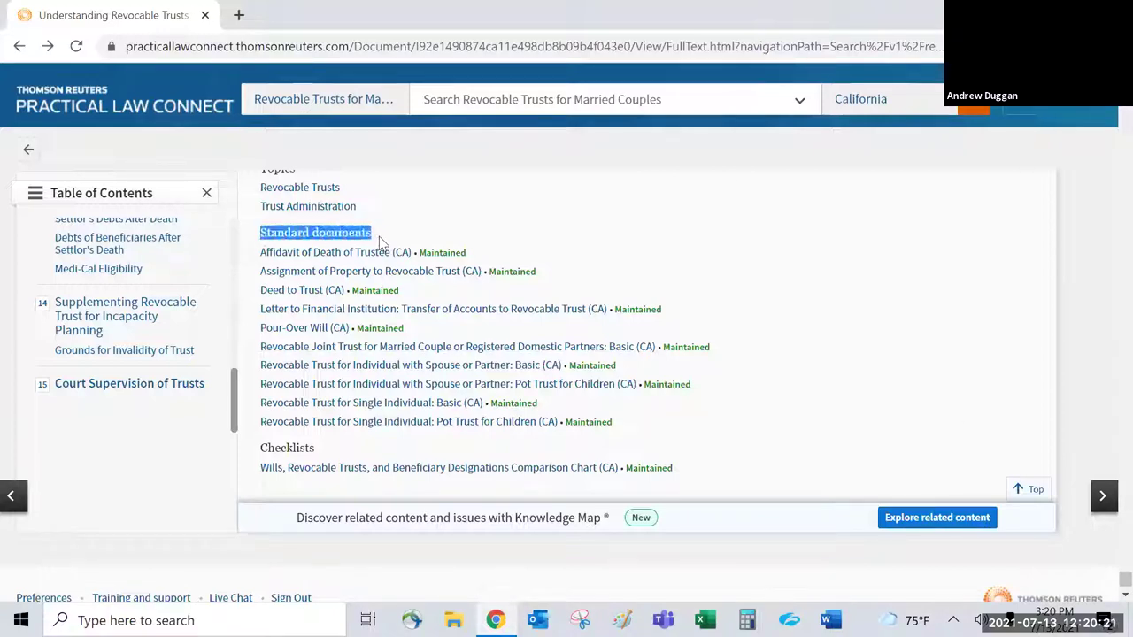
pyautogui.click(805, 329)
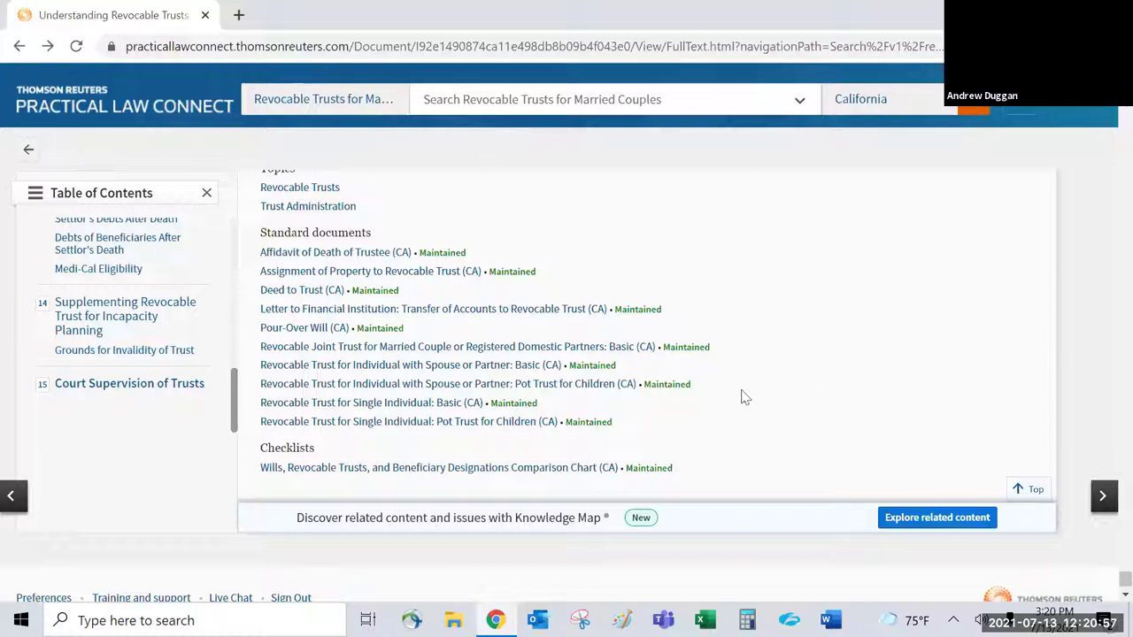
# Step: Open the standard document Revocable Trust for Single Individual: Basic (CA) and look over its opening clauses and drafting note links
pyautogui.click(387, 403)
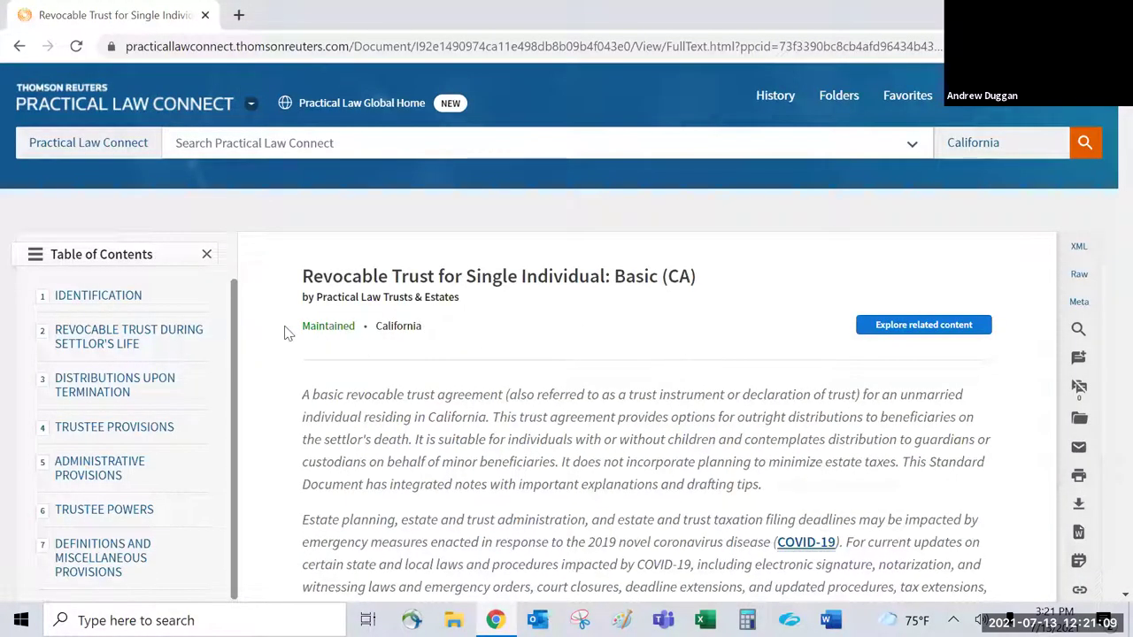
pyautogui.scroll(-4, 587, 345)
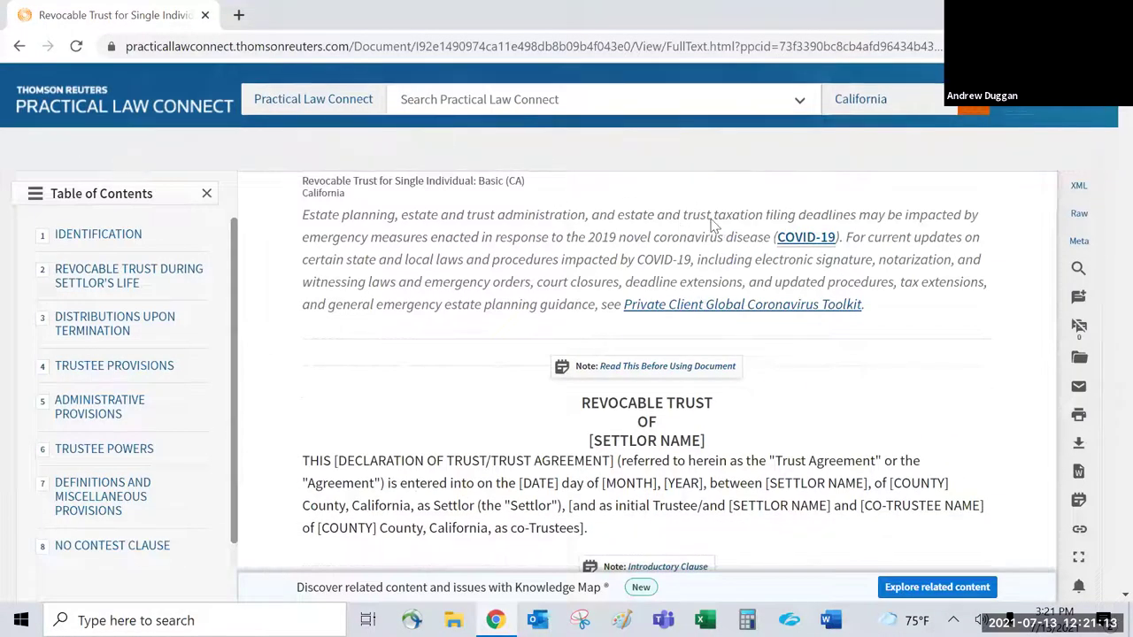
pyautogui.scroll(-2, 779, 296)
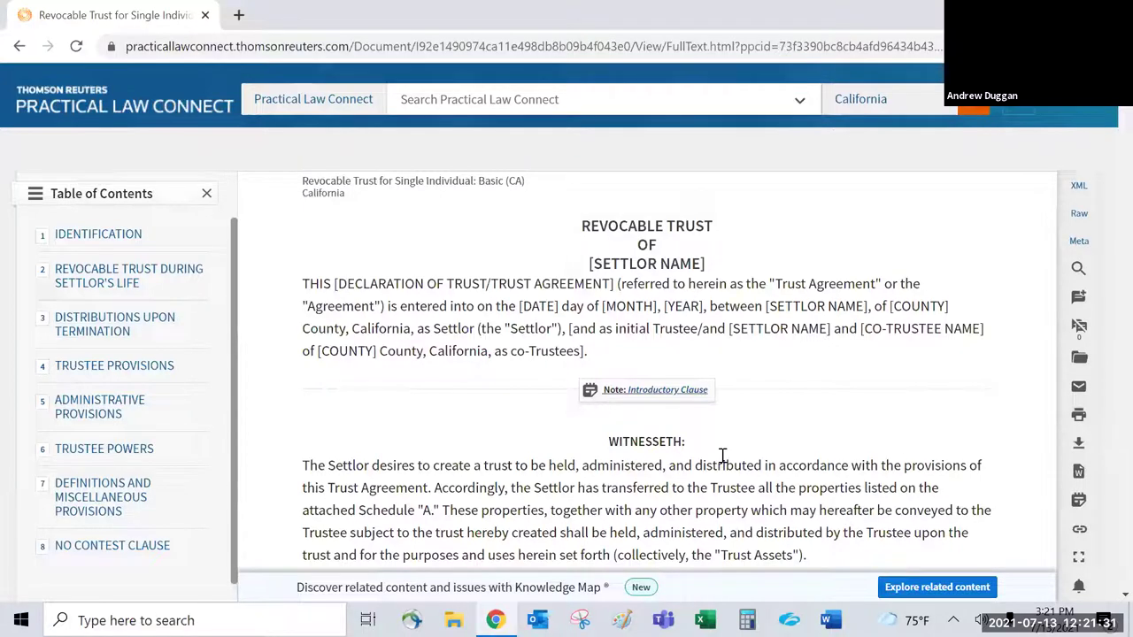
pyautogui.scroll(1, 768, 489)
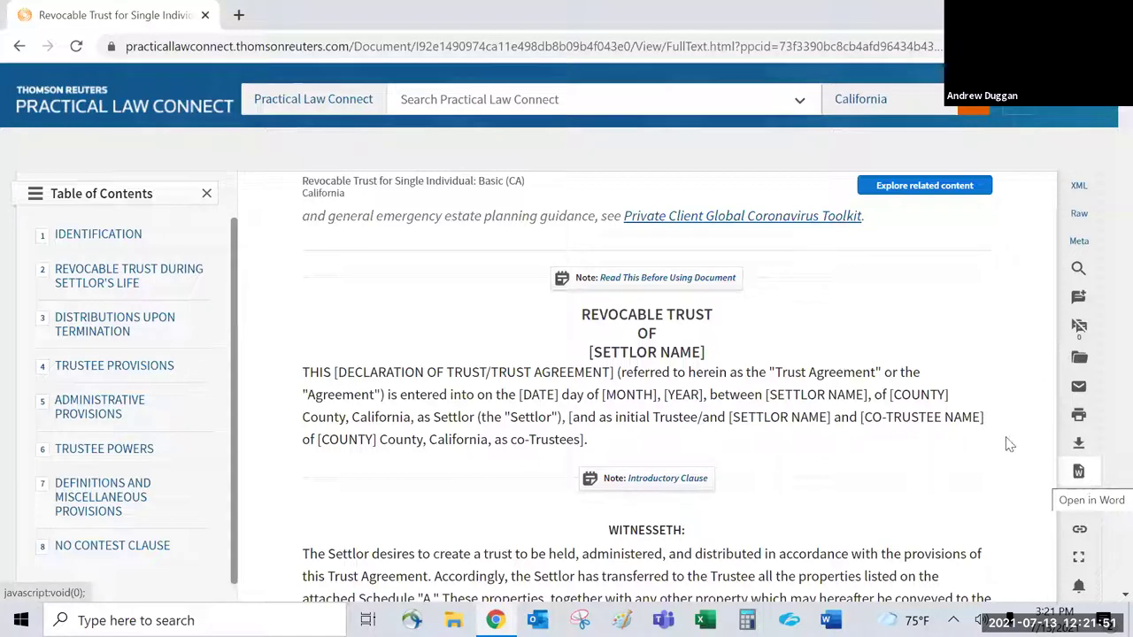
# Step: Download the single-individual revocable trust as a Word document and open the downloaded file in Word
pyautogui.click(1079, 475)
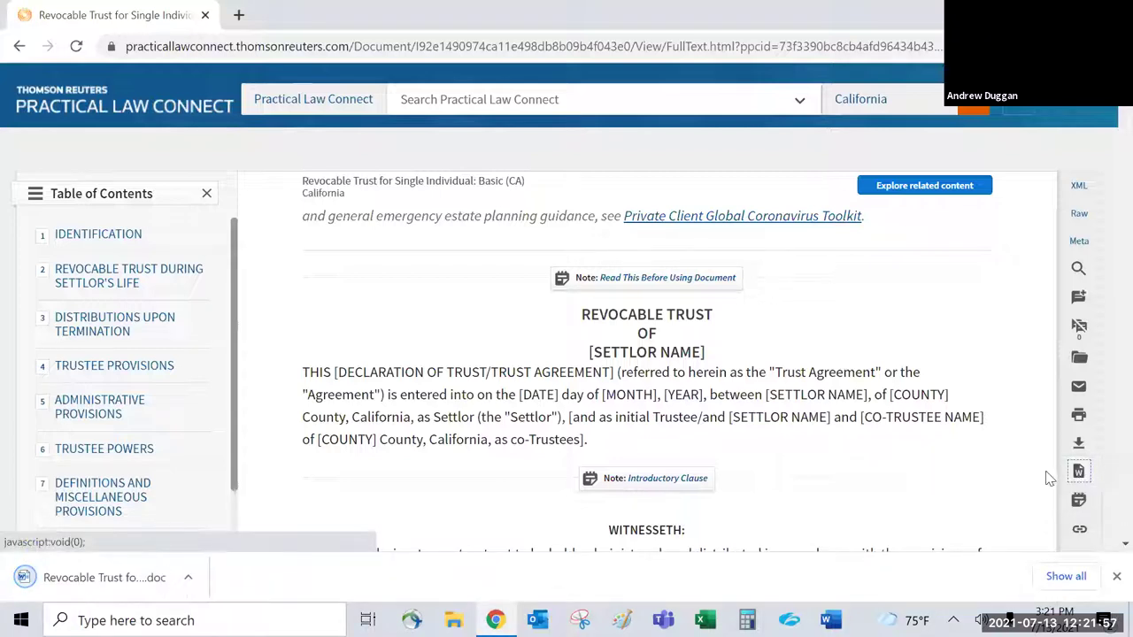
pyautogui.click(97, 585)
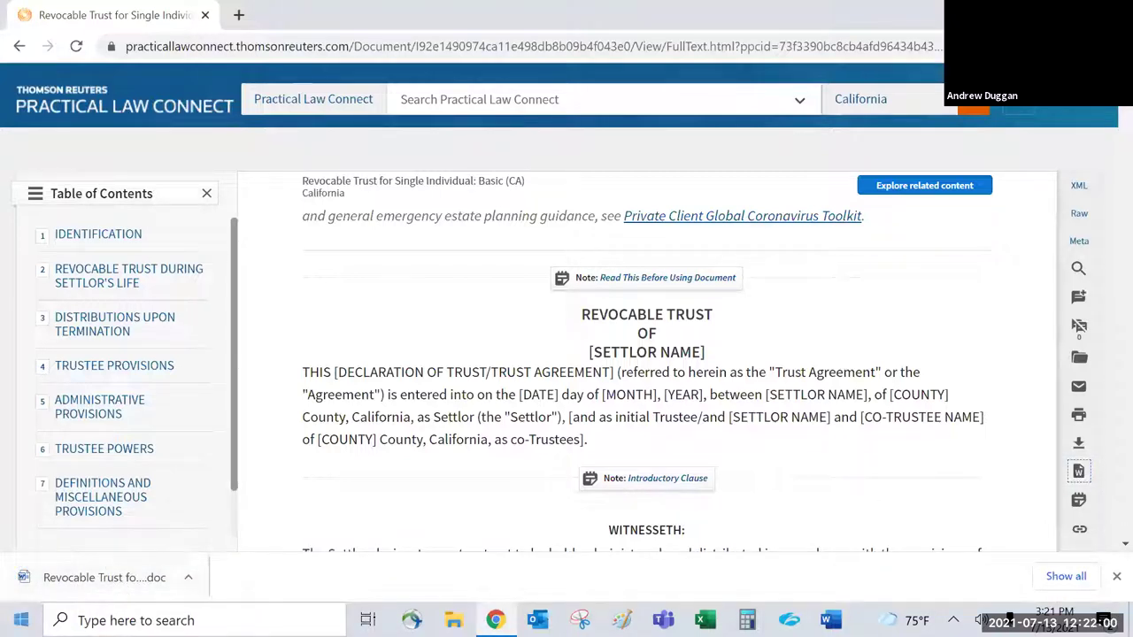
pyautogui.click(113, 586)
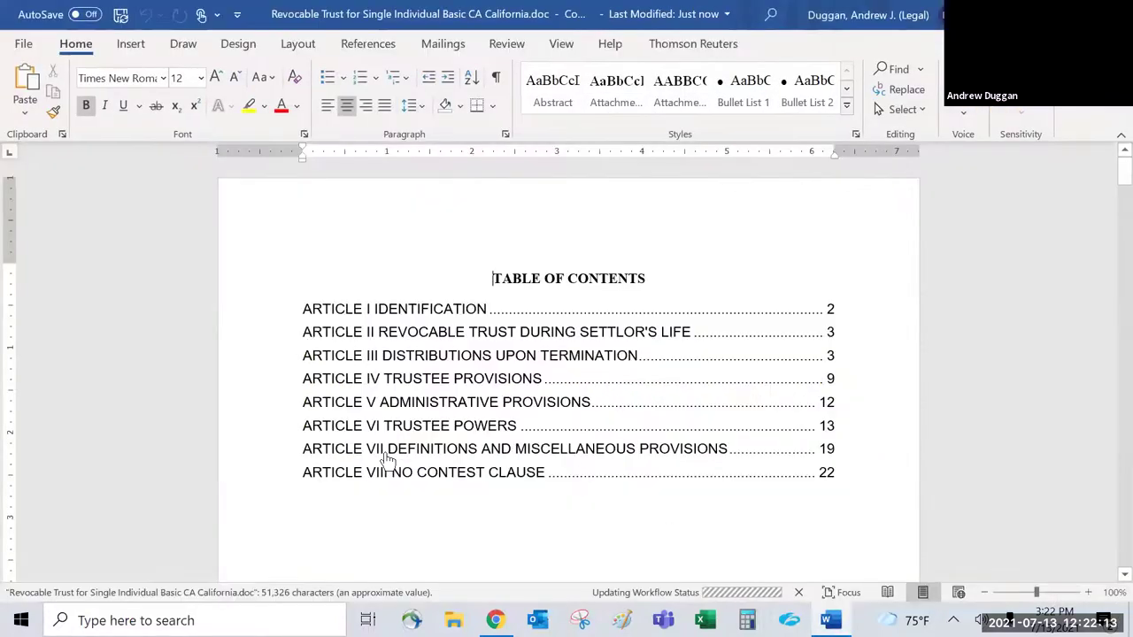
# Step: Look over the Word trust's table of contents and opening clauses, briefly highlighting the [SETTLOR NAME] placeholder in the introductory paragraph
pyautogui.scroll(-15, 706, 310)
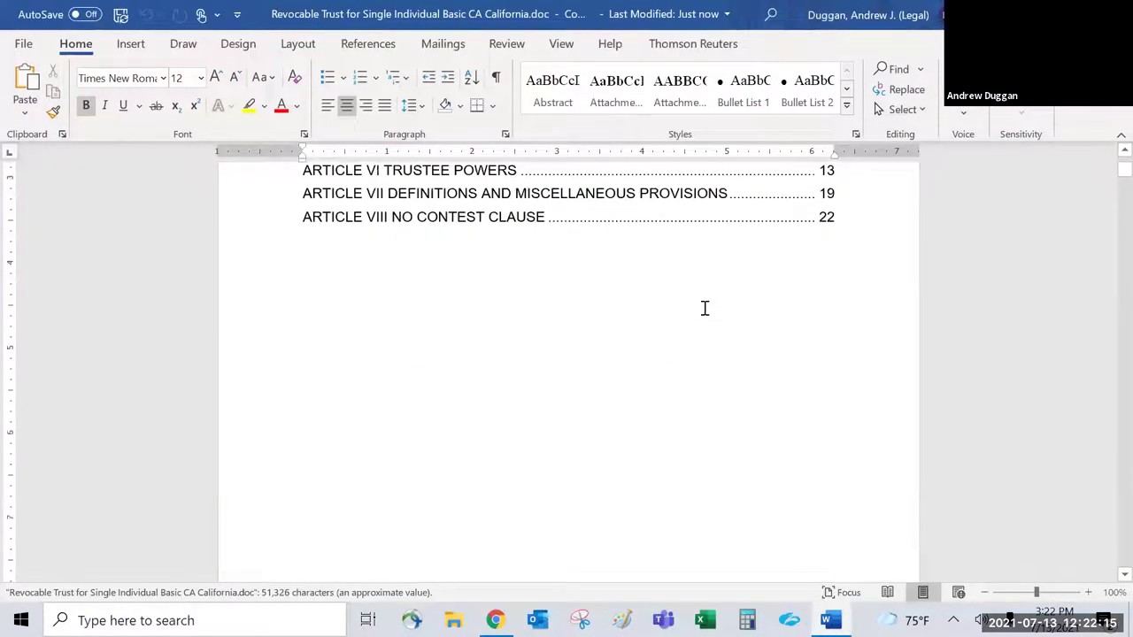
pyautogui.scroll(-5, 705, 308)
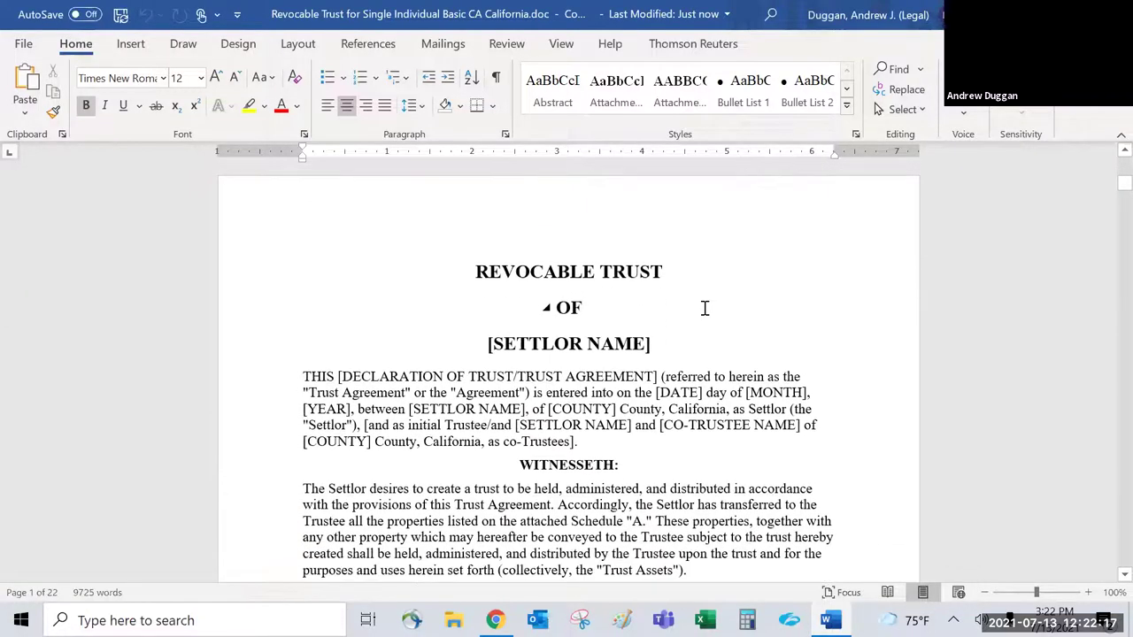
pyautogui.scroll(-1, 705, 308)
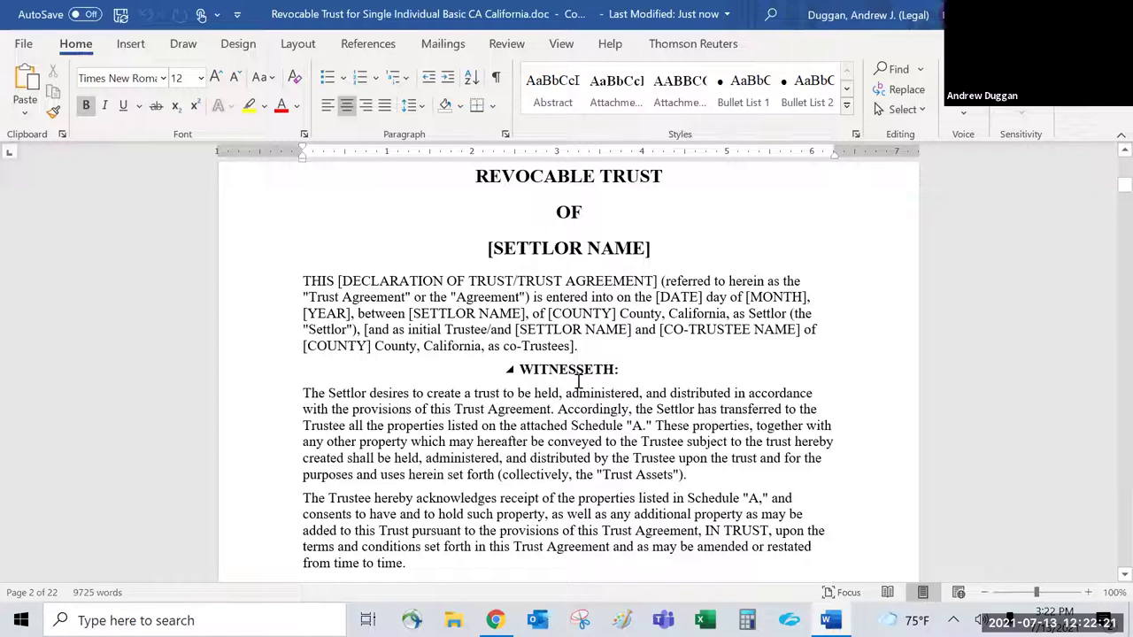
pyautogui.scroll(-2, 607, 324)
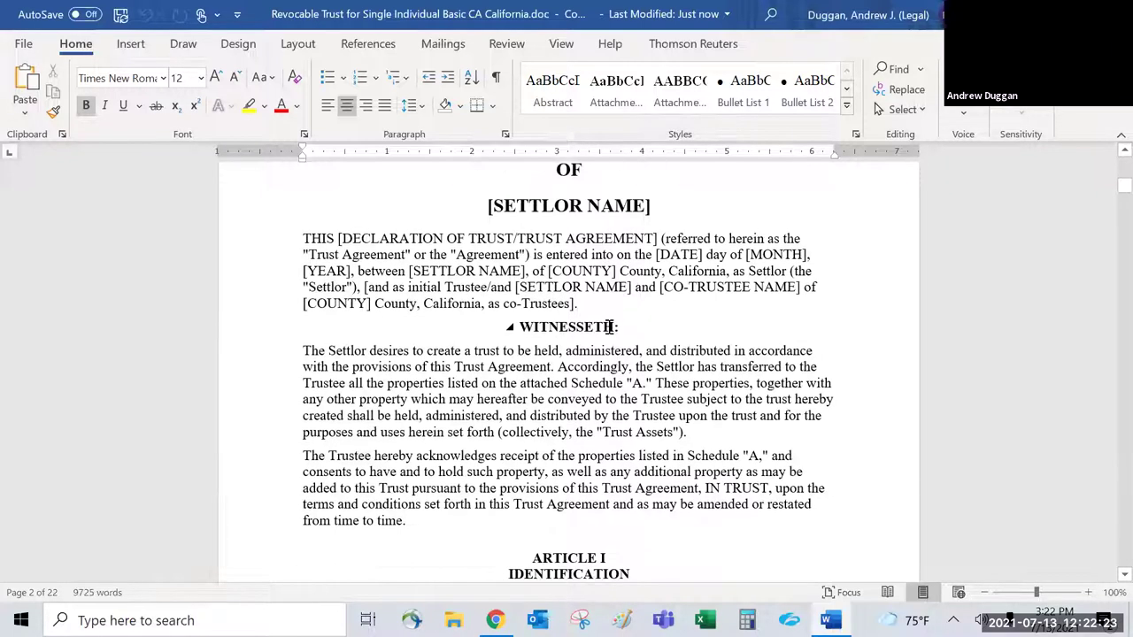
pyautogui.moveTo(410, 228); pyautogui.dragTo(524, 228)
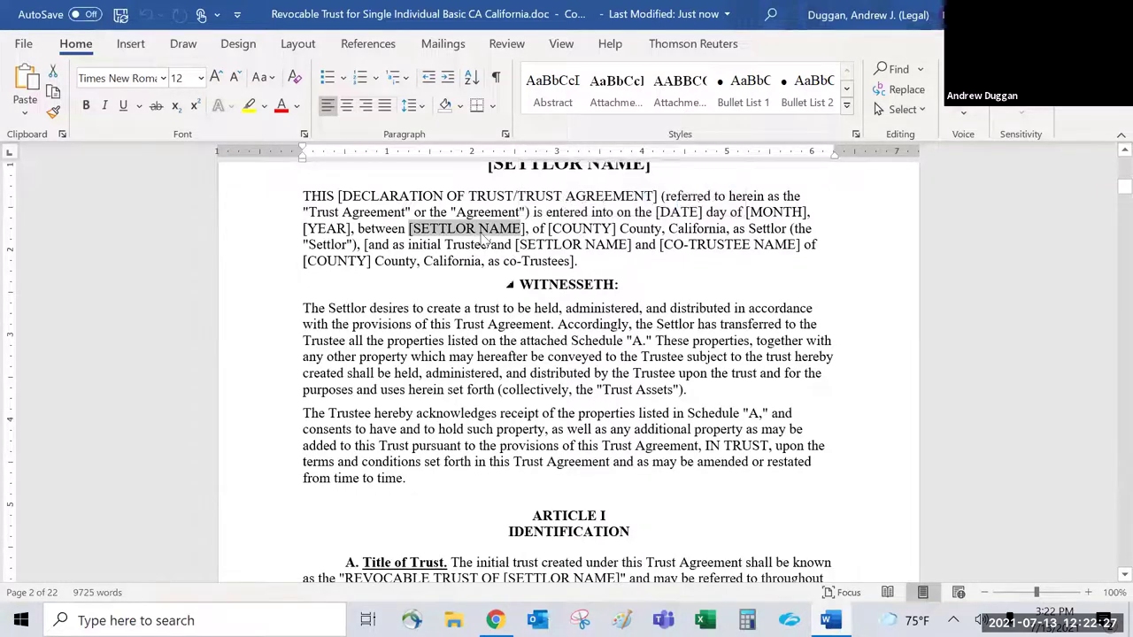
pyautogui.click(782, 279)
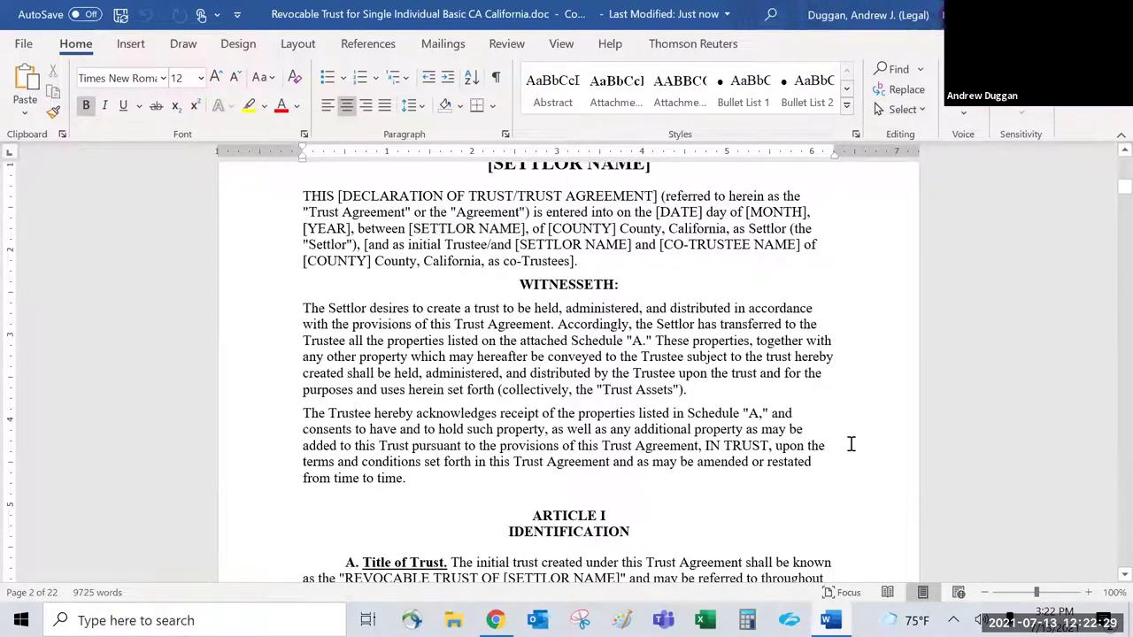
pyautogui.scroll(15, 851, 443)
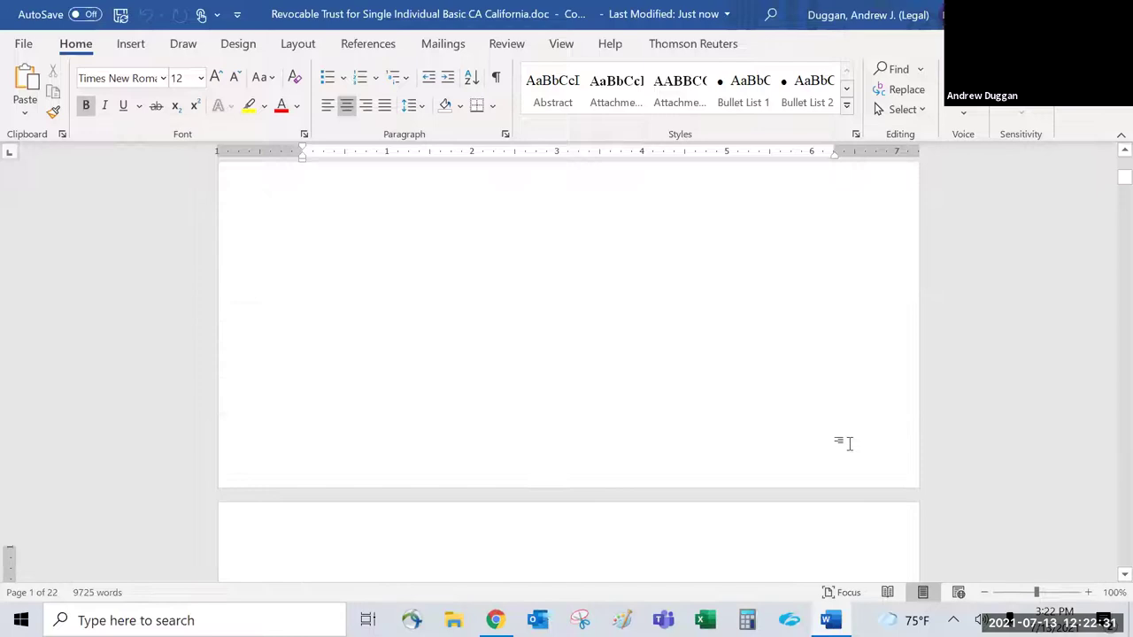
pyautogui.scroll(-10, 848, 443)
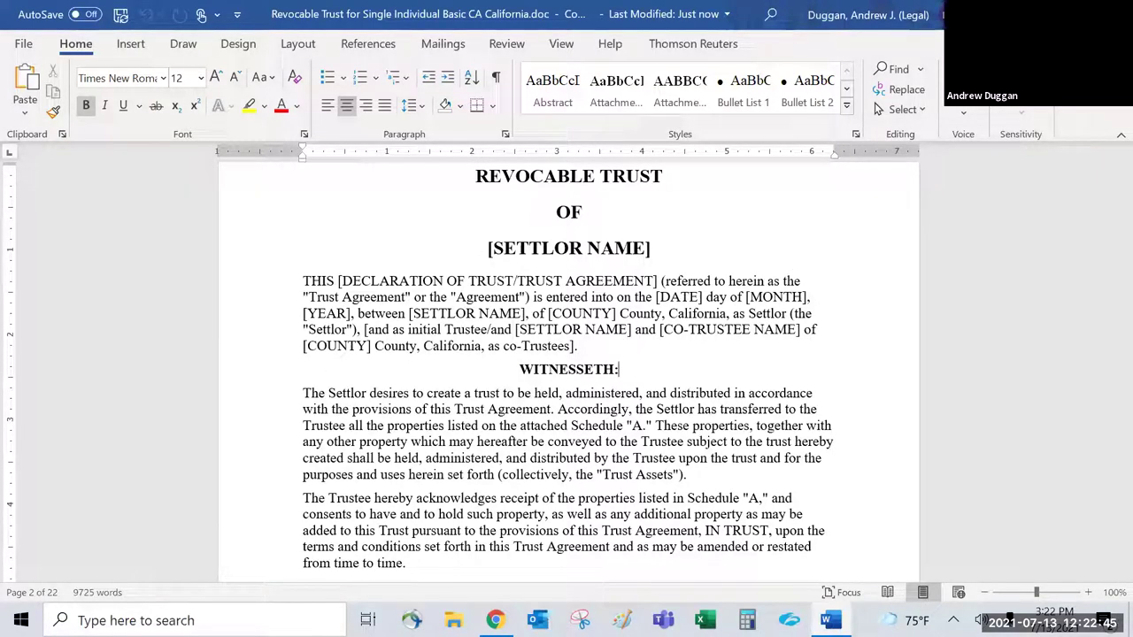
# Step: Switch from the Word trust back to the browser and look over the standard document from its introductory clause through Article I, Identification
pyautogui.hotkey('alt', 'Tab')
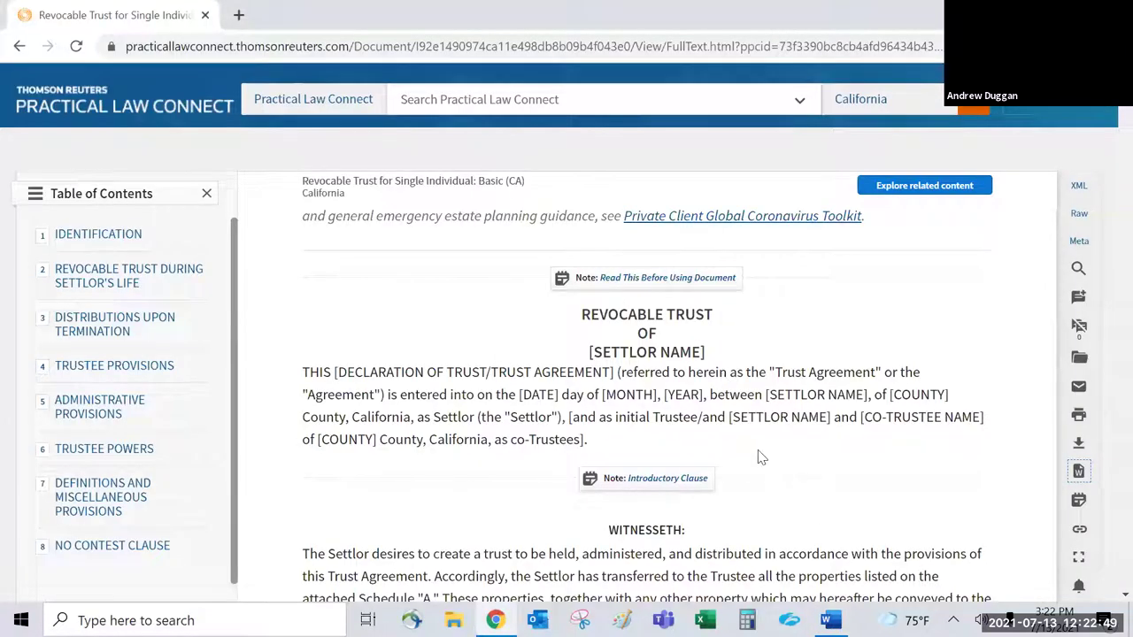
pyautogui.scroll(-2, 832, 350)
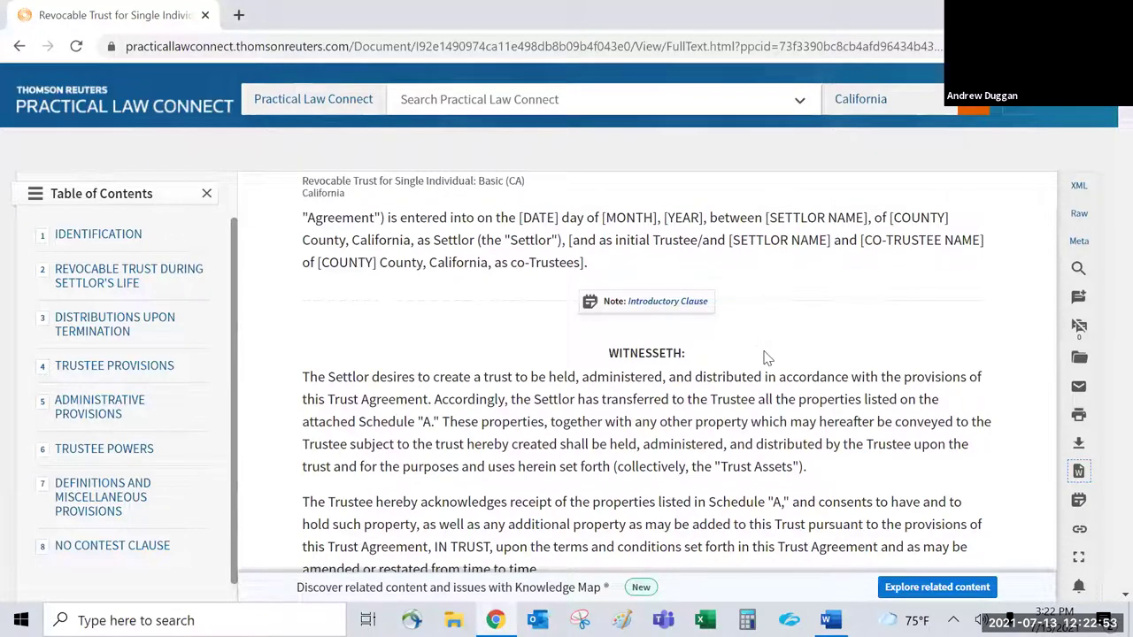
pyautogui.scroll(1, 766, 357)
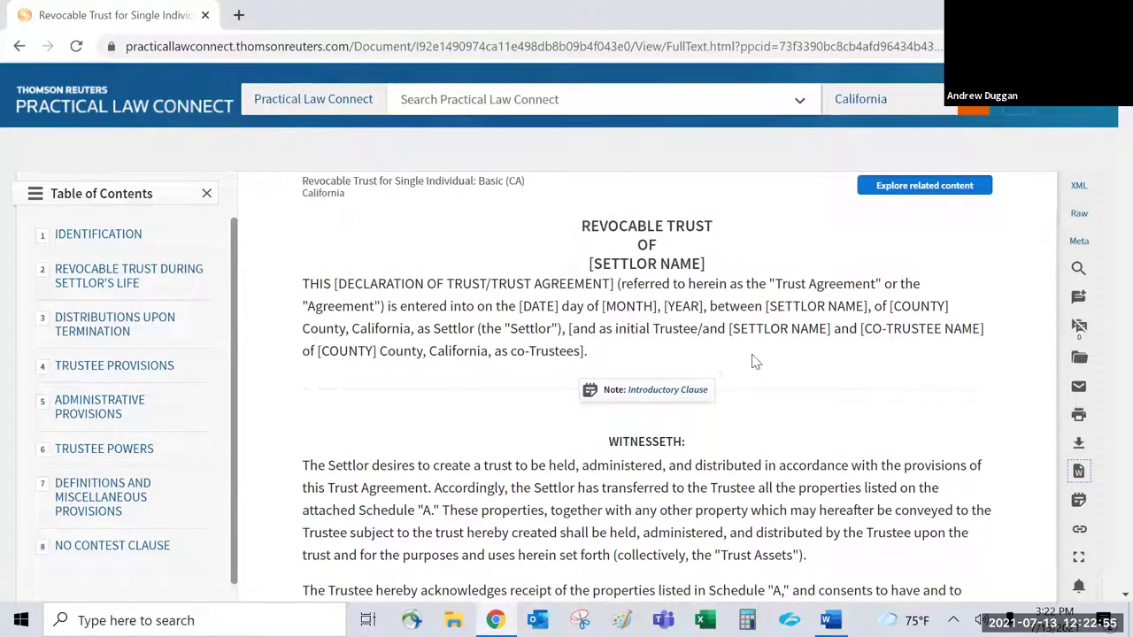
pyautogui.scroll(1, 736, 507)
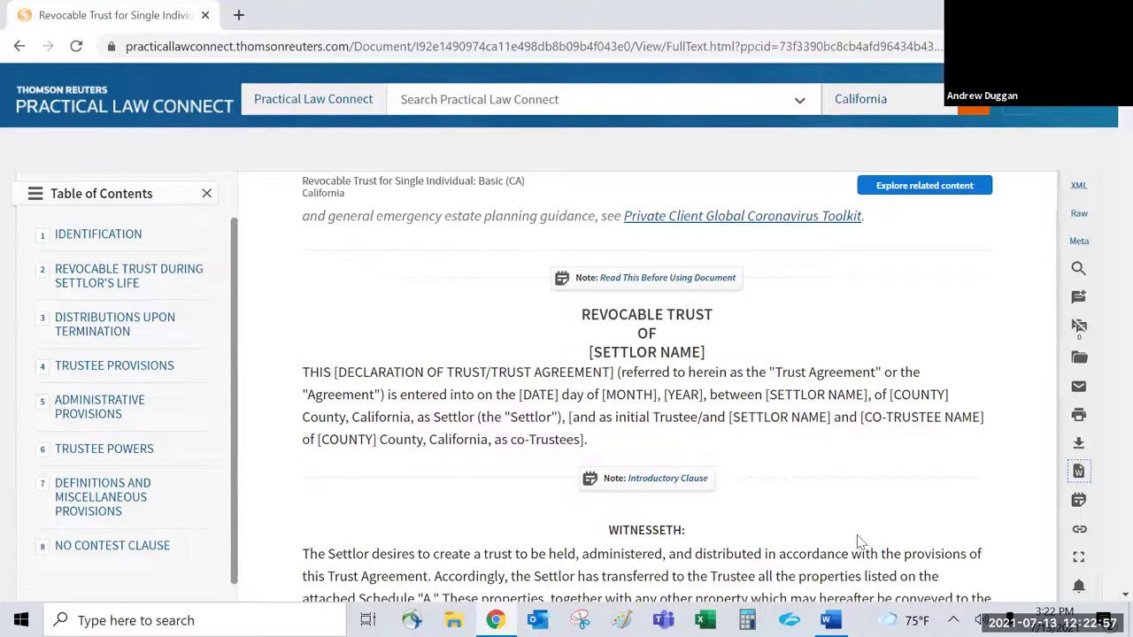
pyautogui.scroll(-1, 855, 501)
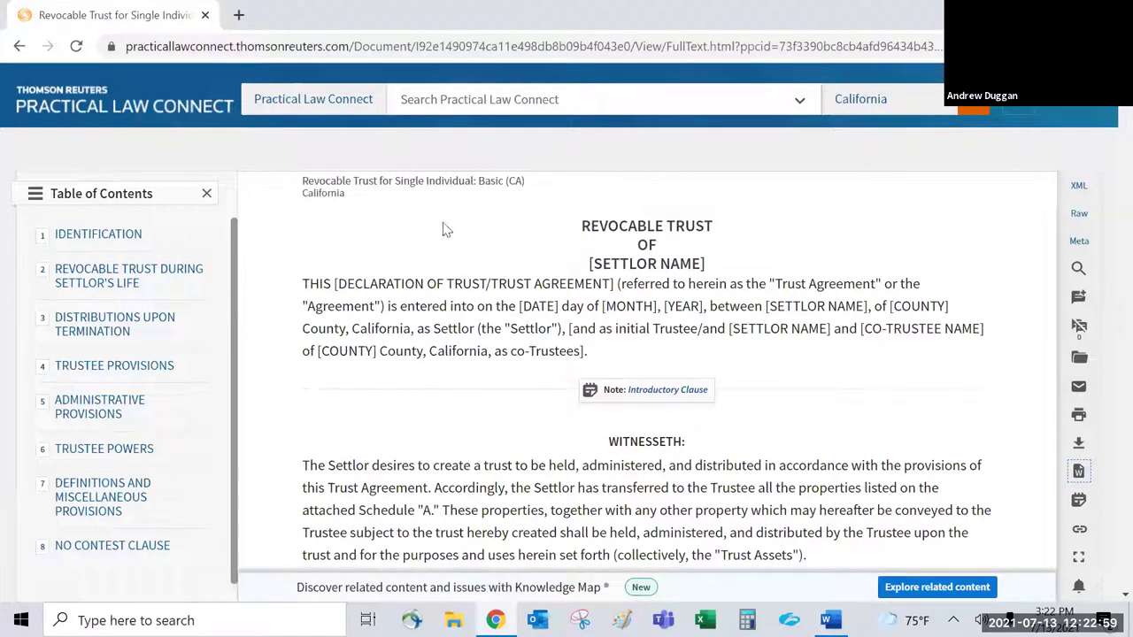
pyautogui.scroll(-1, 663, 324)
pyautogui.scroll(-1, 664, 301)
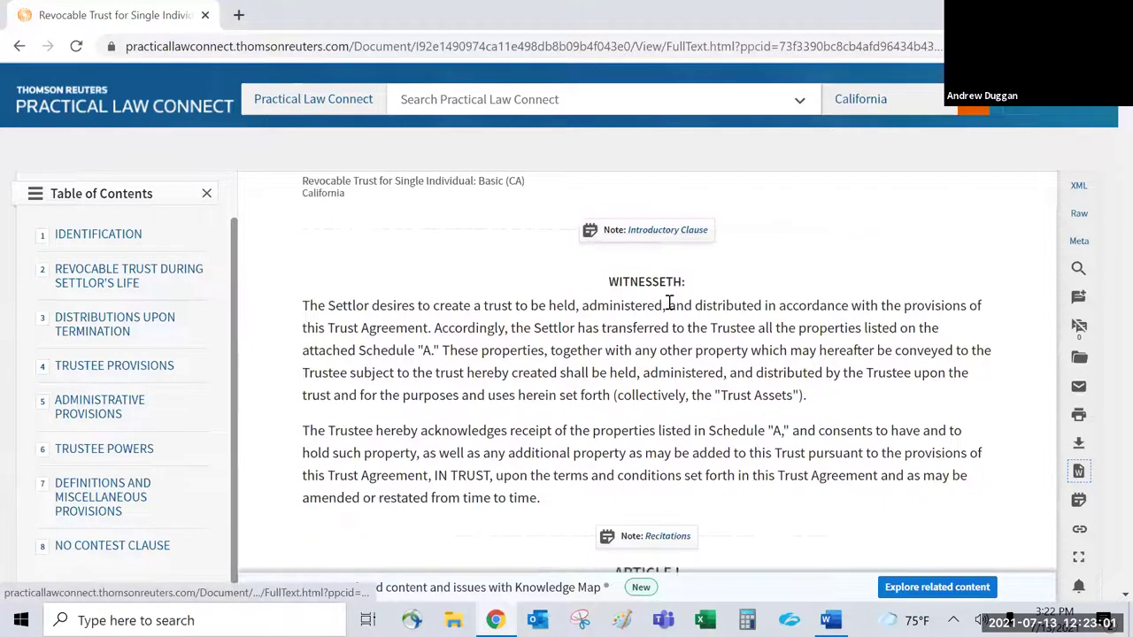
pyautogui.scroll(-2, 670, 303)
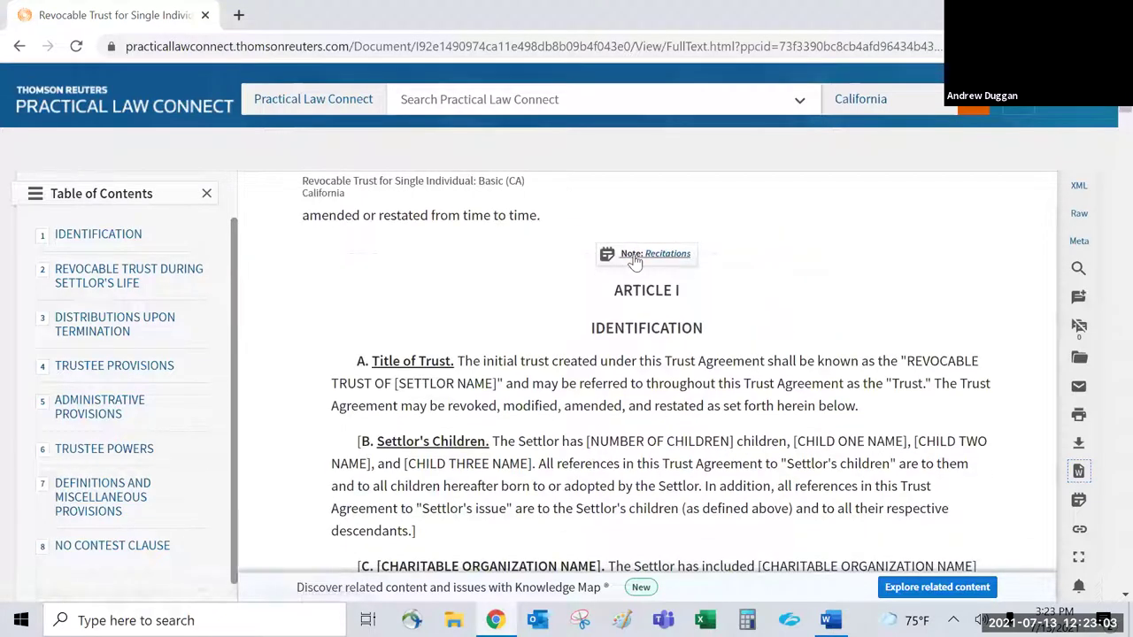
pyautogui.scroll(-3, 707, 297)
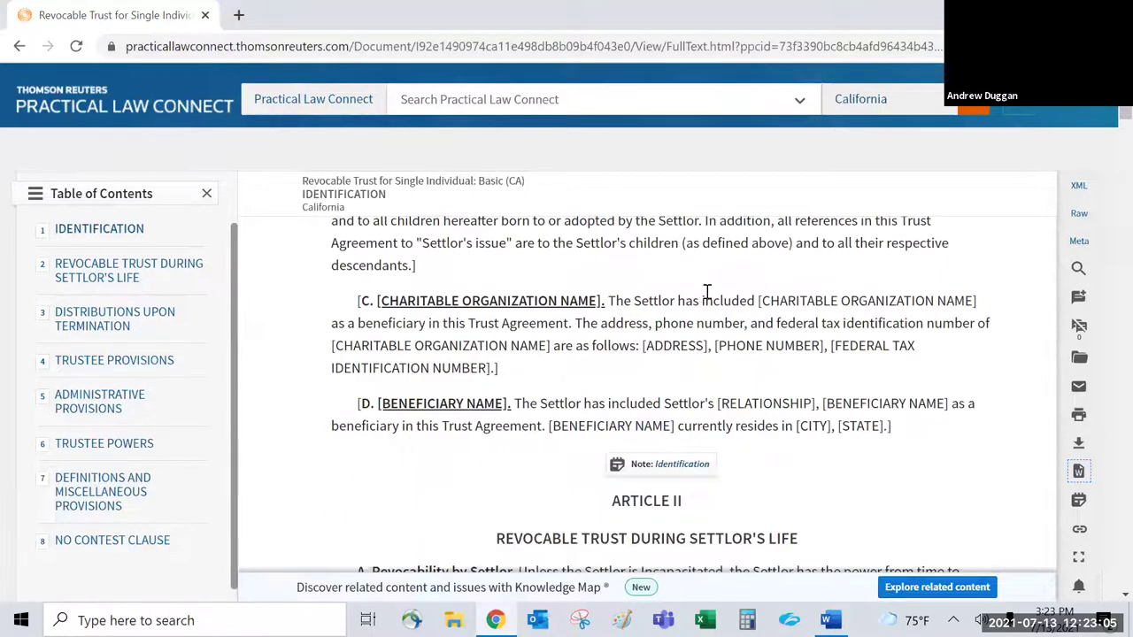
# Step: Expand the Recitations drafting note above Article I, read its Statement of Intent and Initial Funding sections, and close it
pyautogui.scroll(6, 706, 296)
pyautogui.click(652, 339)
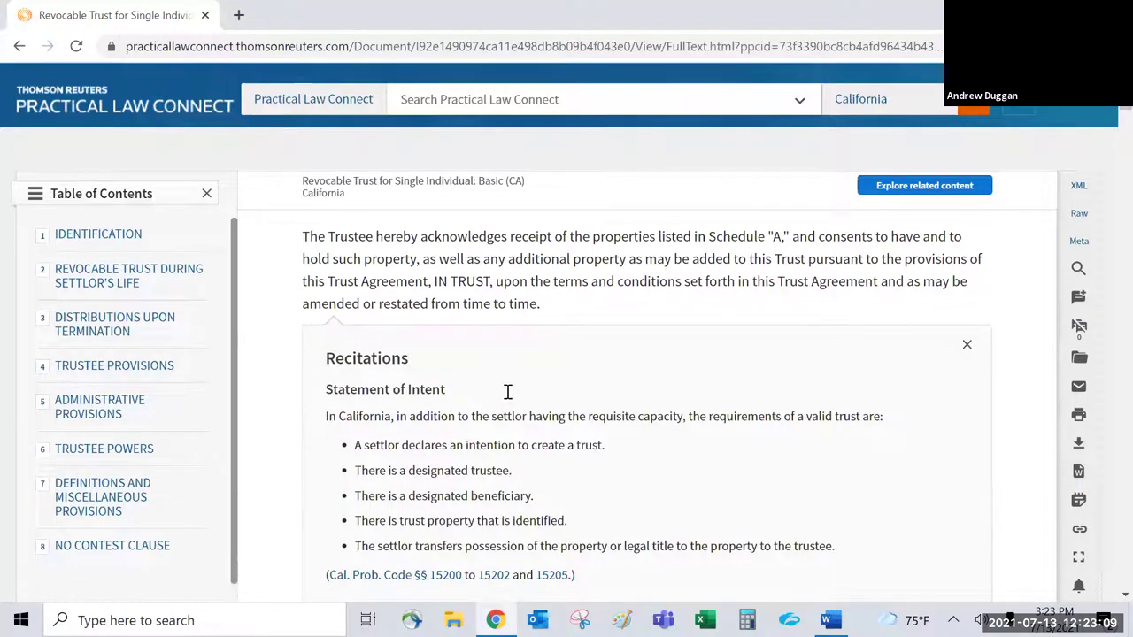
pyautogui.scroll(-1, 508, 391)
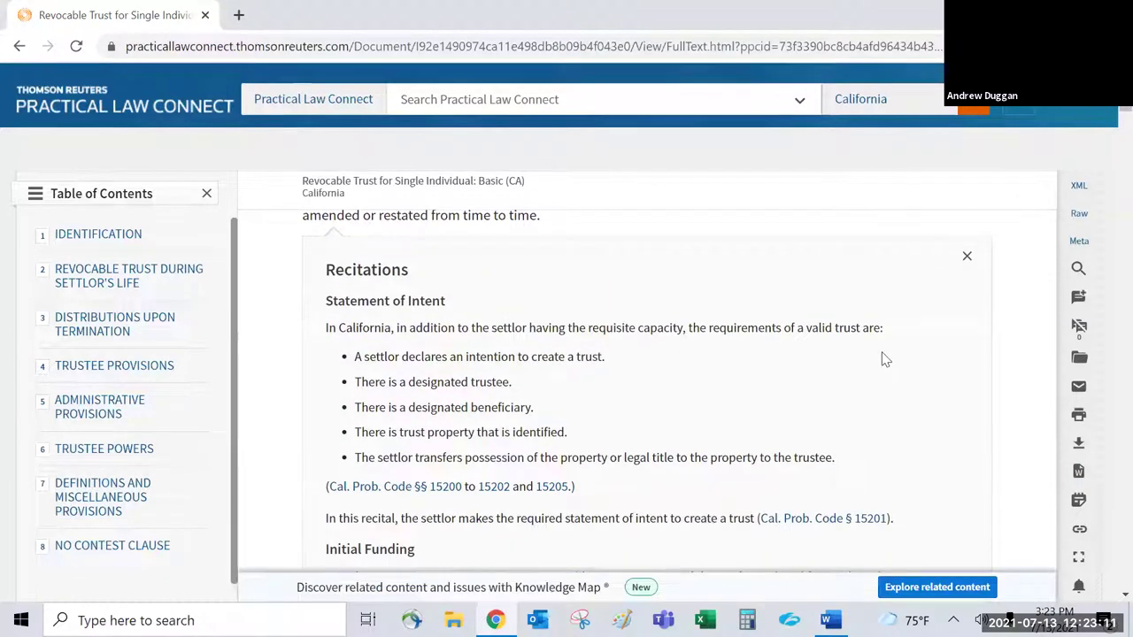
pyautogui.scroll(-1, 771, 309)
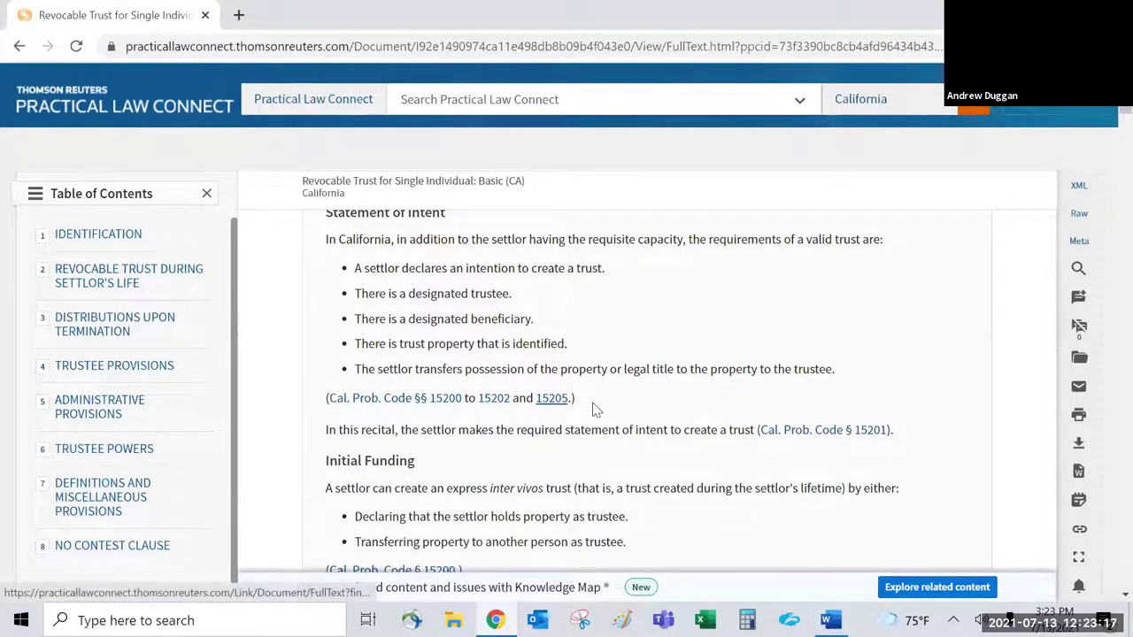
pyautogui.scroll(-2, 643, 412)
pyautogui.scroll(-2, 641, 406)
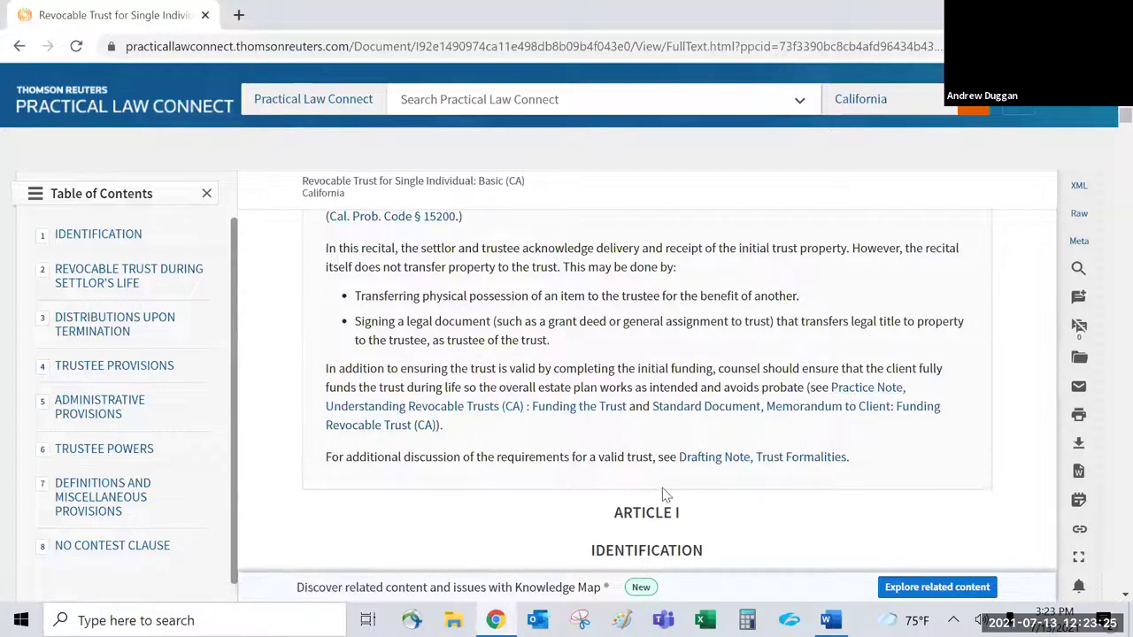
pyautogui.scroll(5, 664, 494)
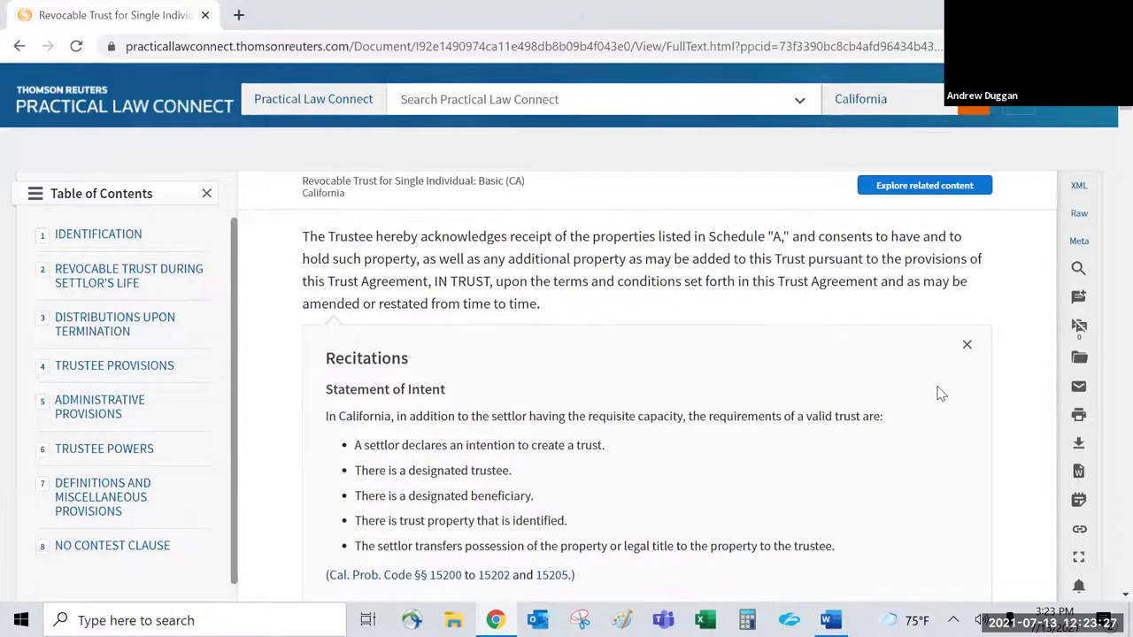
pyautogui.click(965, 347)
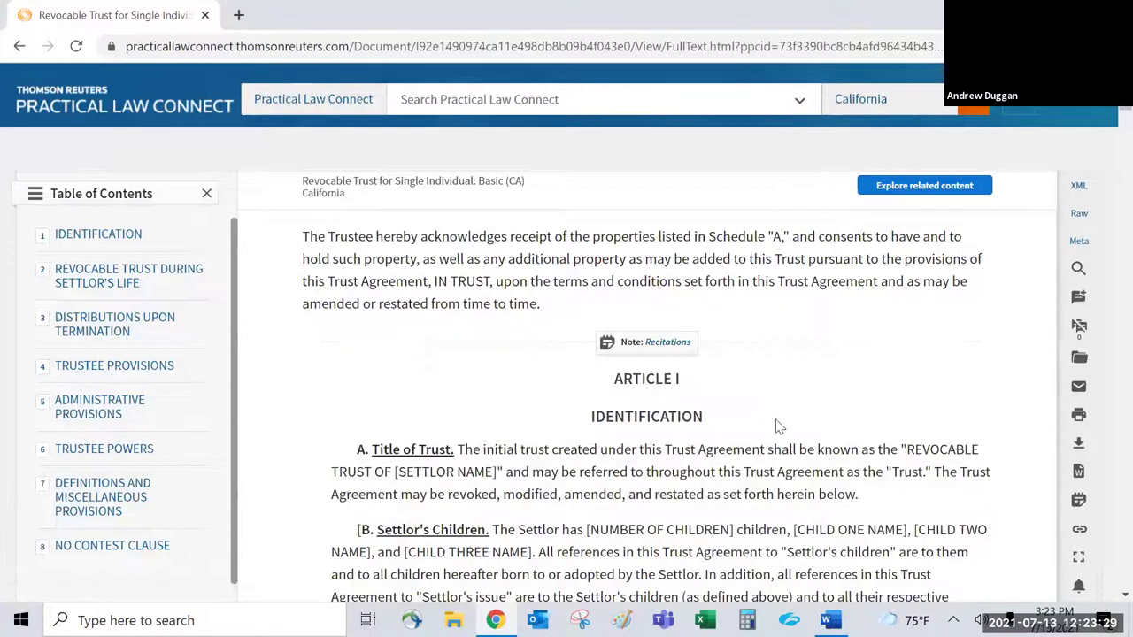
# Step: Examine the trust's email delivery options, selecting Reading View with Drafting Notes as the content to deliver, and close the dialog without sending
pyautogui.scroll(3, 775, 427)
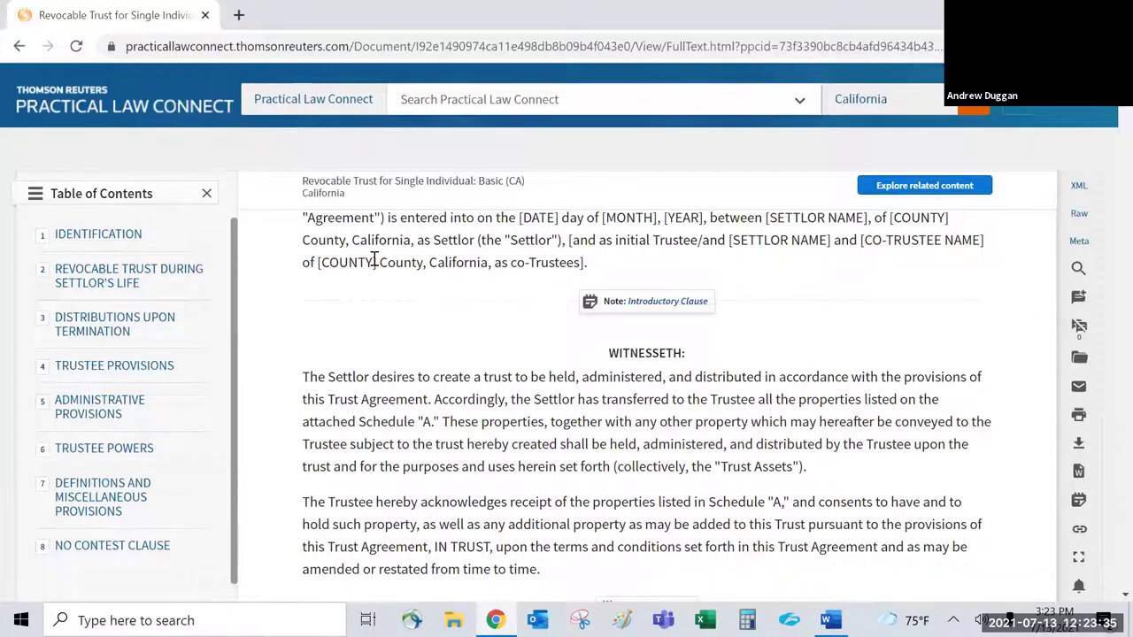
pyautogui.scroll(-1, 669, 417)
pyautogui.scroll(-7, 669, 418)
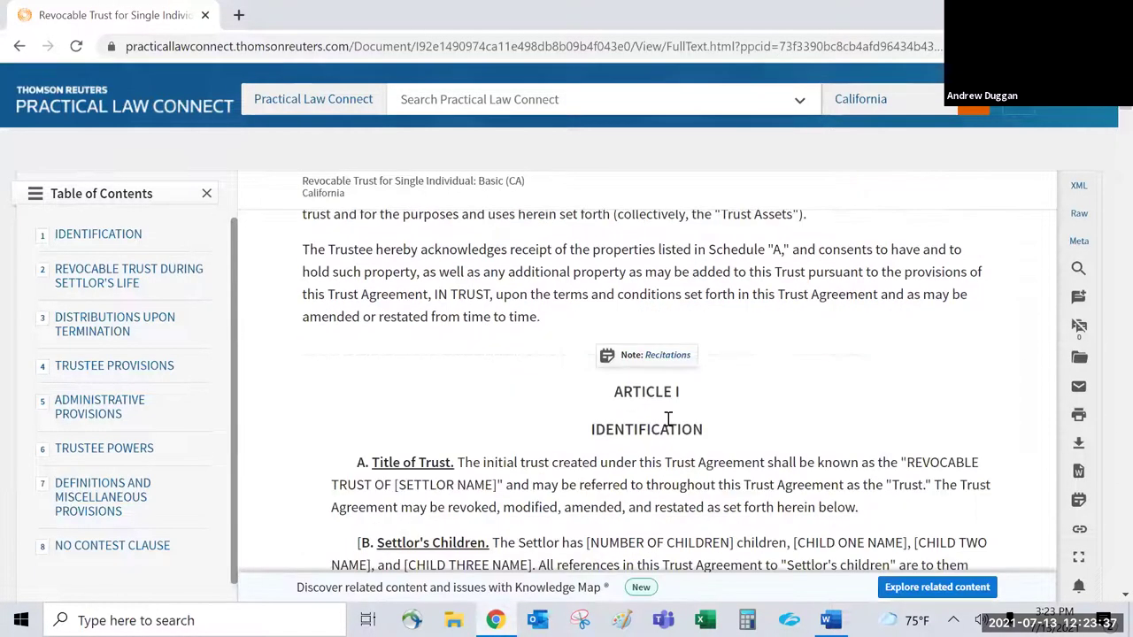
pyautogui.scroll(-5, 691, 425)
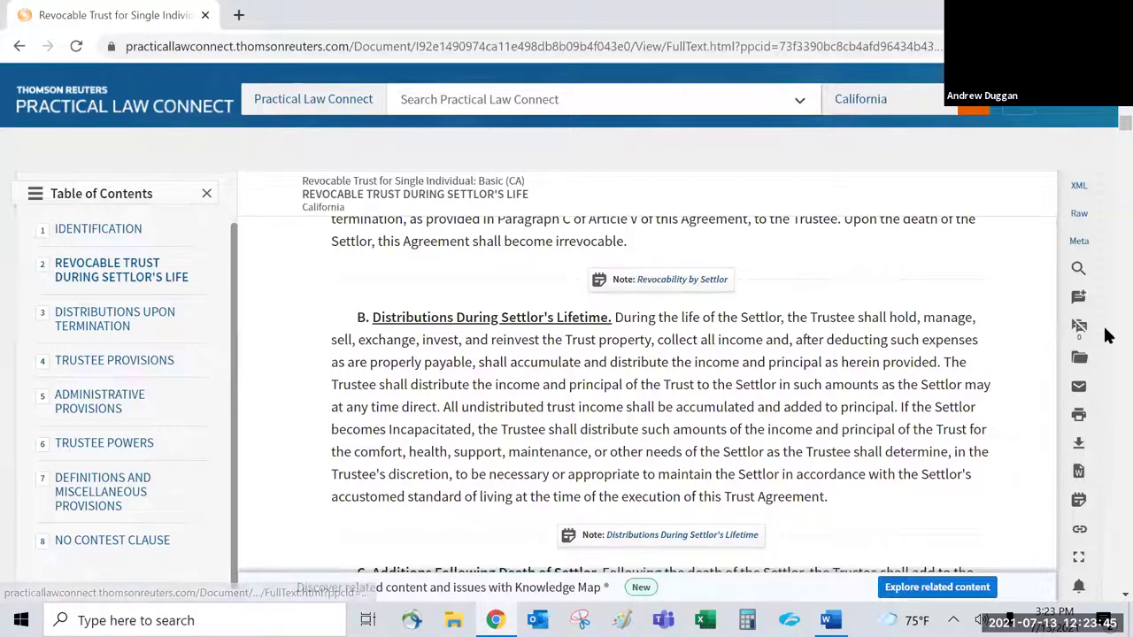
pyautogui.click(1080, 389)
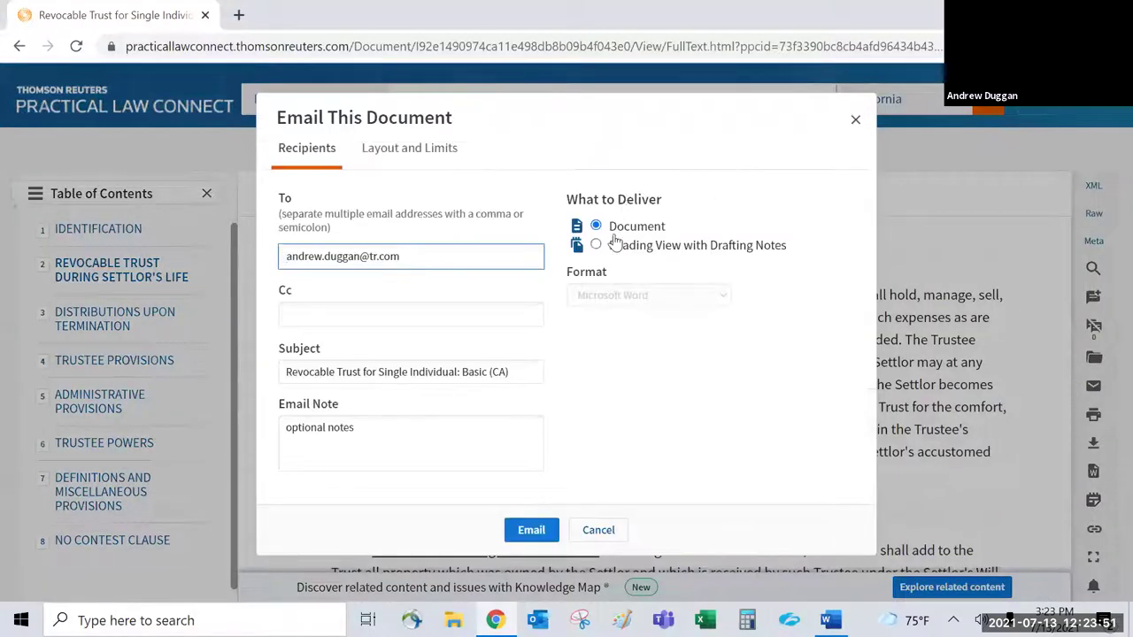
pyautogui.click(611, 232)
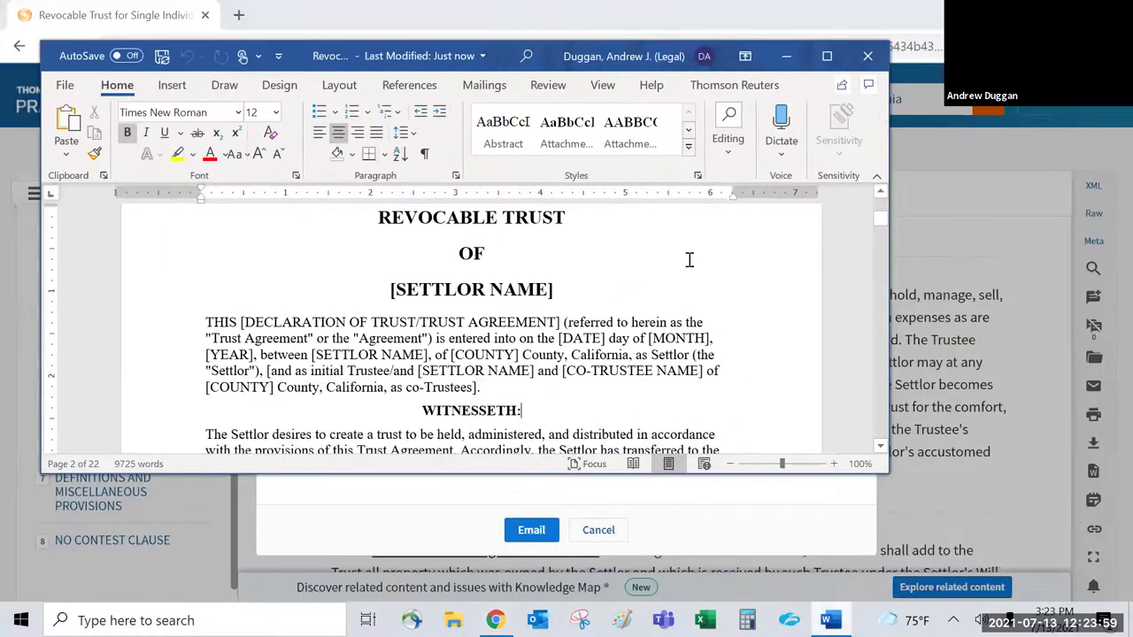
pyautogui.click(786, 56)
pyautogui.click(596, 245)
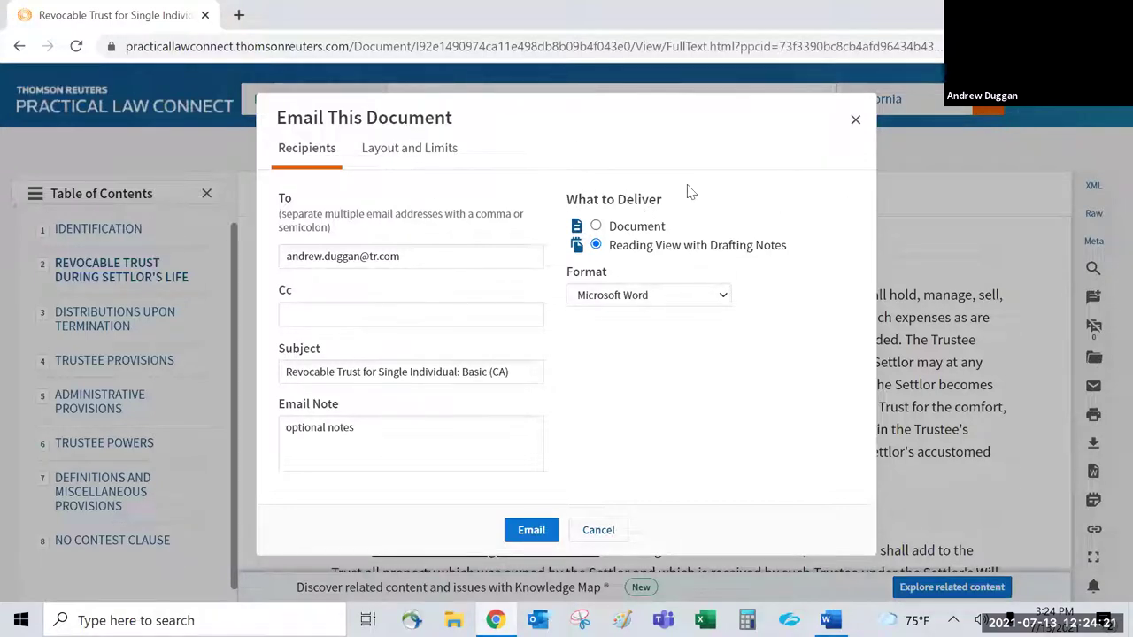
pyautogui.click(855, 122)
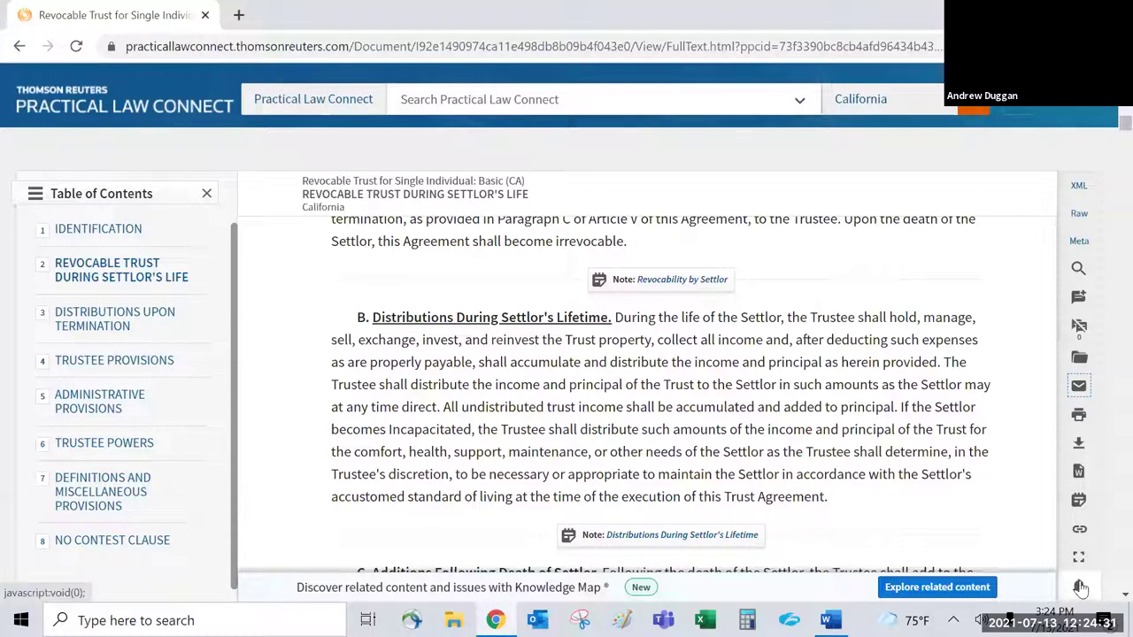
# Step: Go back from the trust document to the Revocable Trusts for Married Couples results and return to the Practical Law Connect home page
pyautogui.scroll(10, 850, 399)
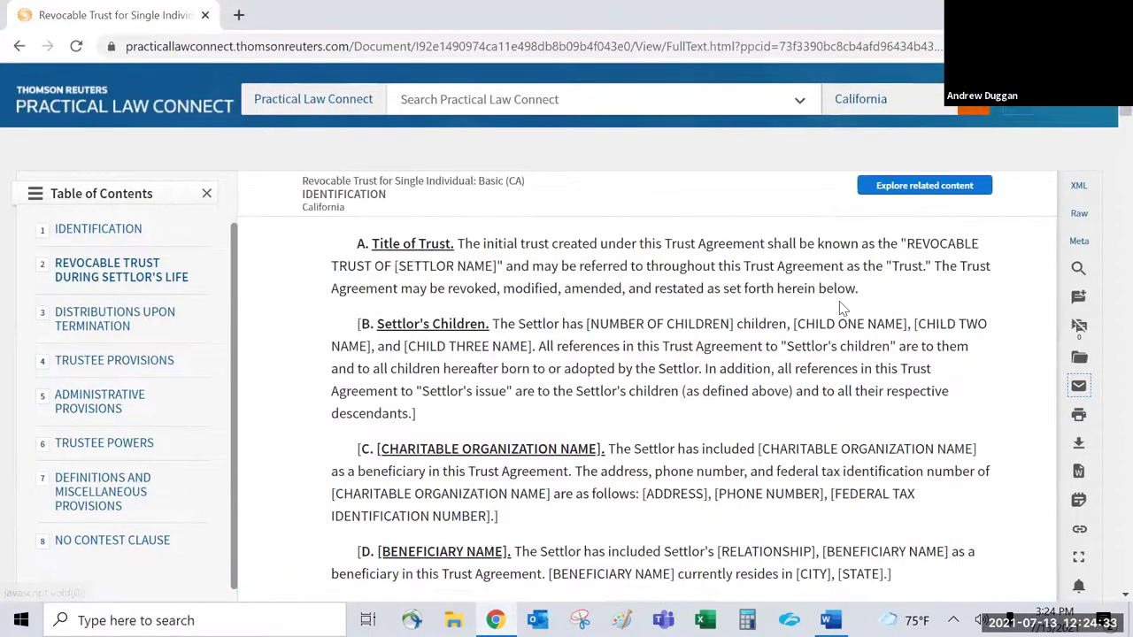
pyautogui.scroll(7, 842, 307)
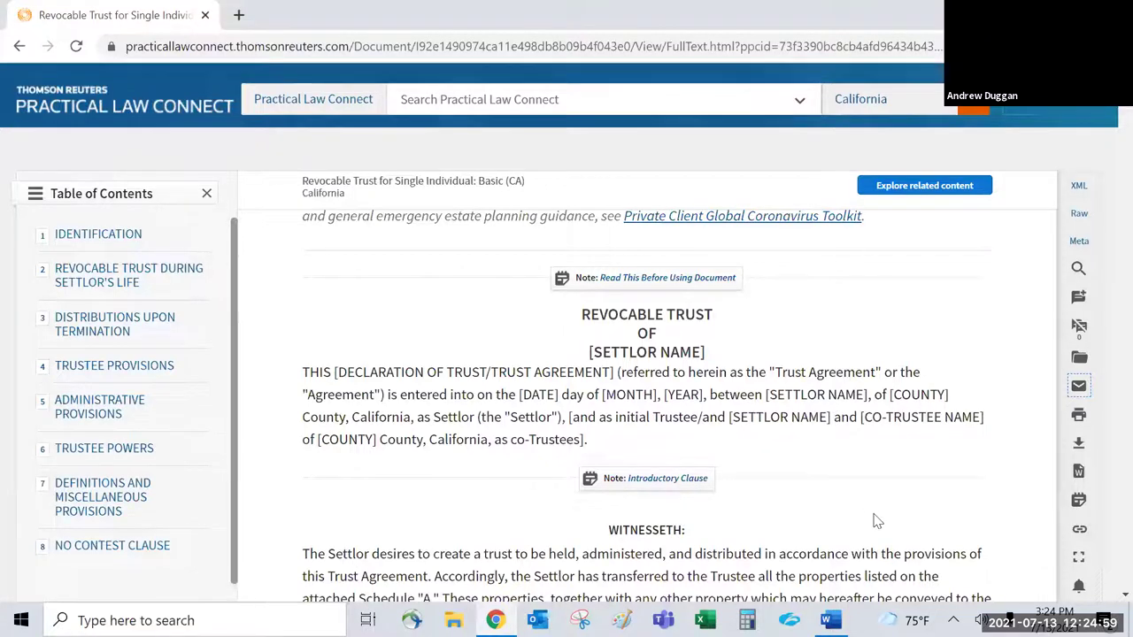
pyautogui.scroll(5, 875, 522)
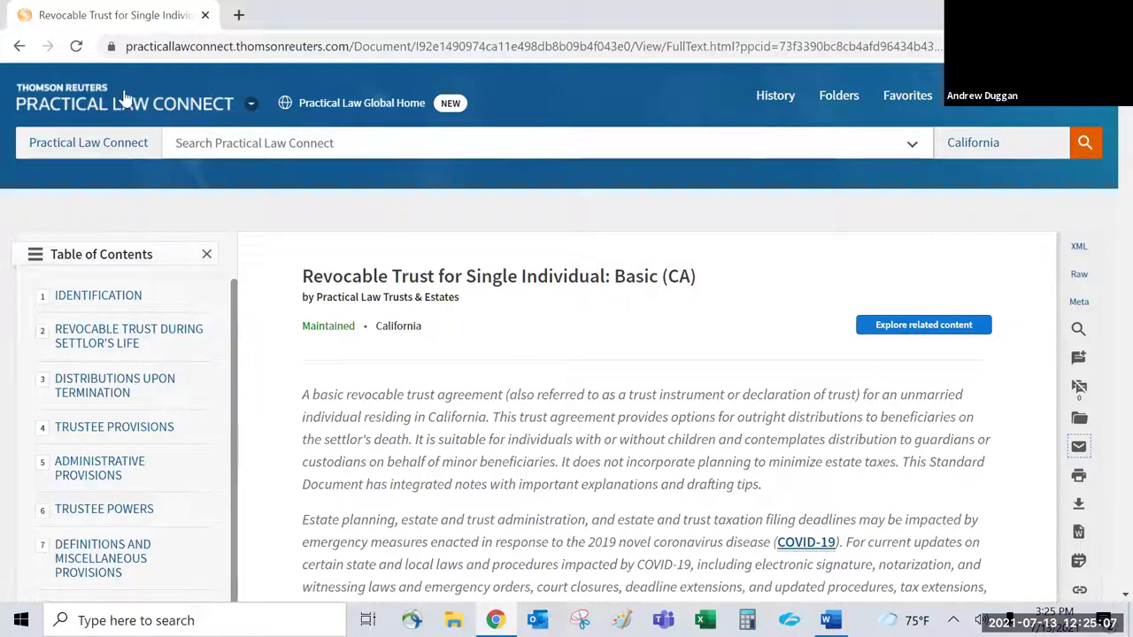
pyautogui.click(20, 49)
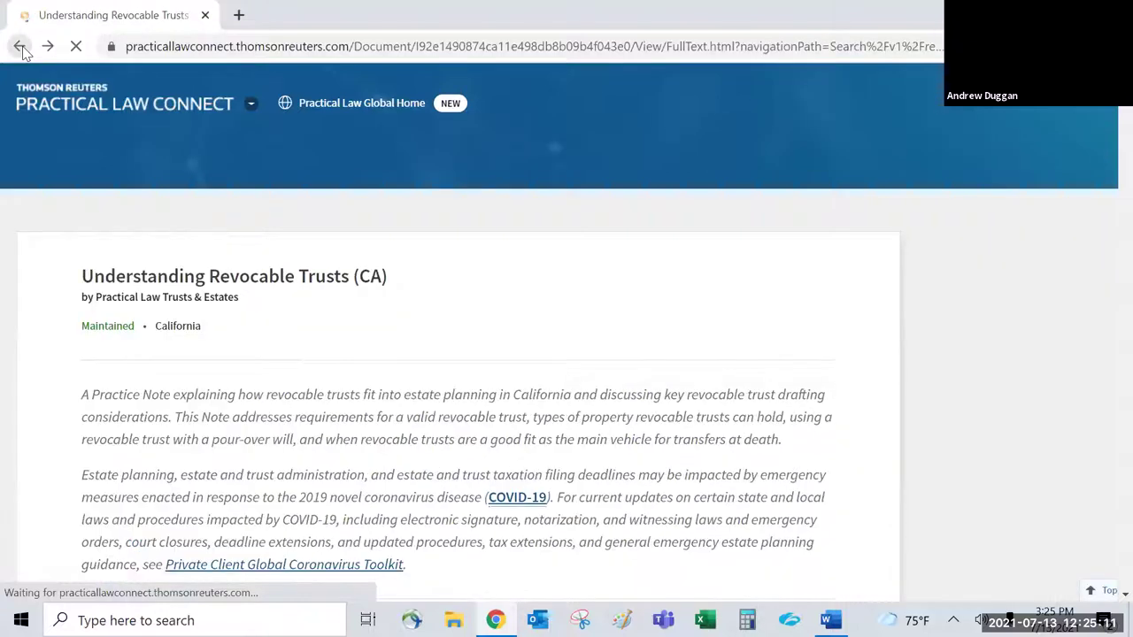
pyautogui.click(20, 48)
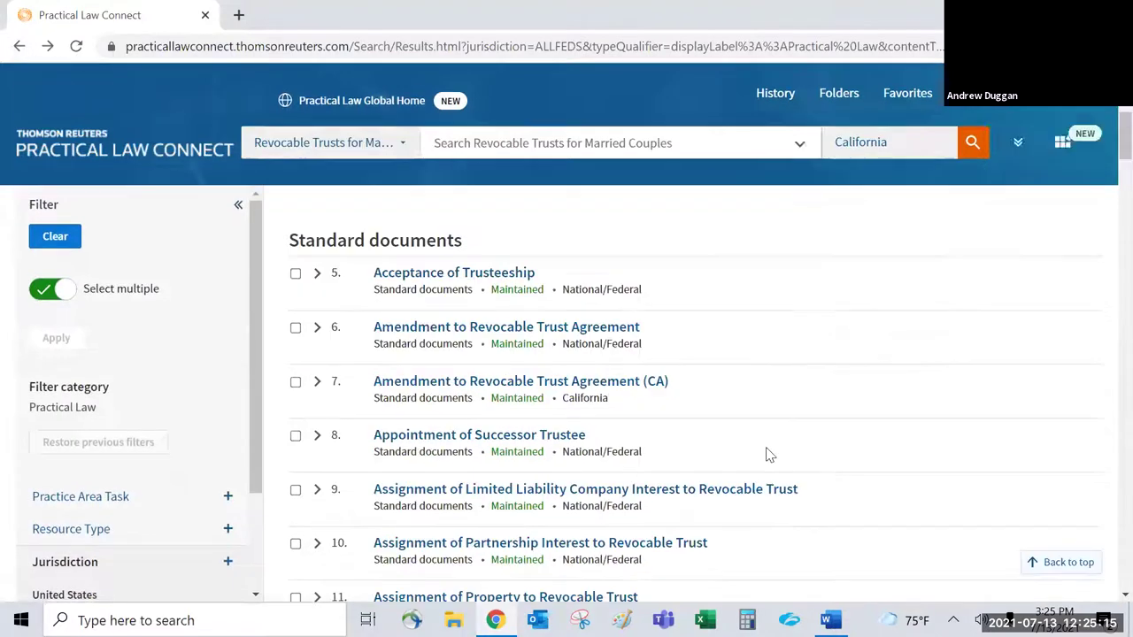
pyautogui.scroll(5, 768, 454)
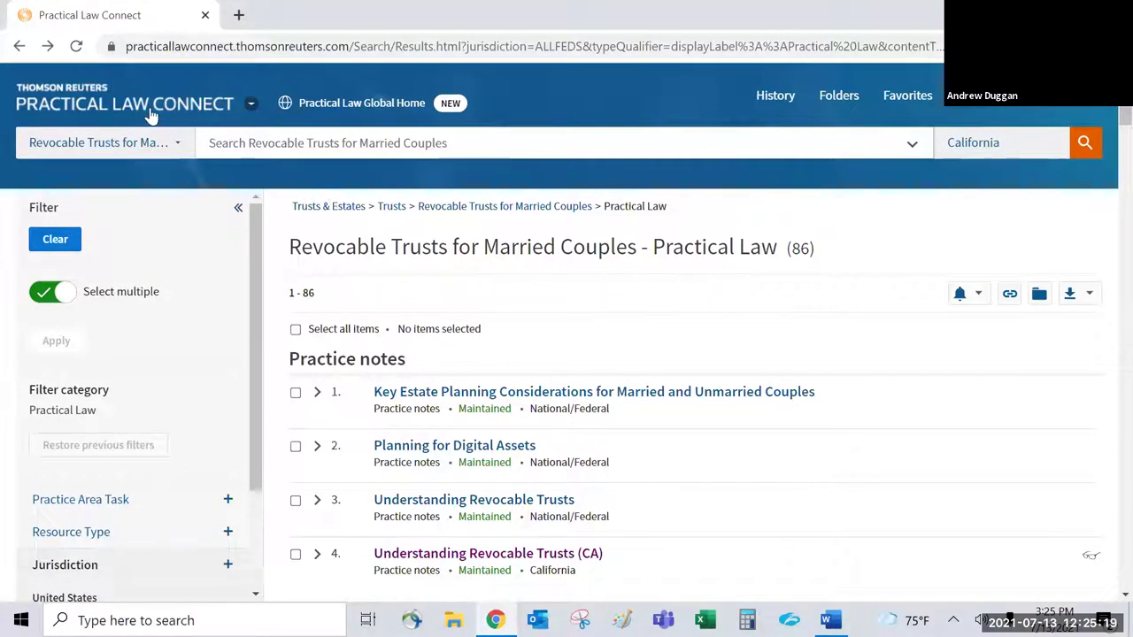
pyautogui.click(184, 107)
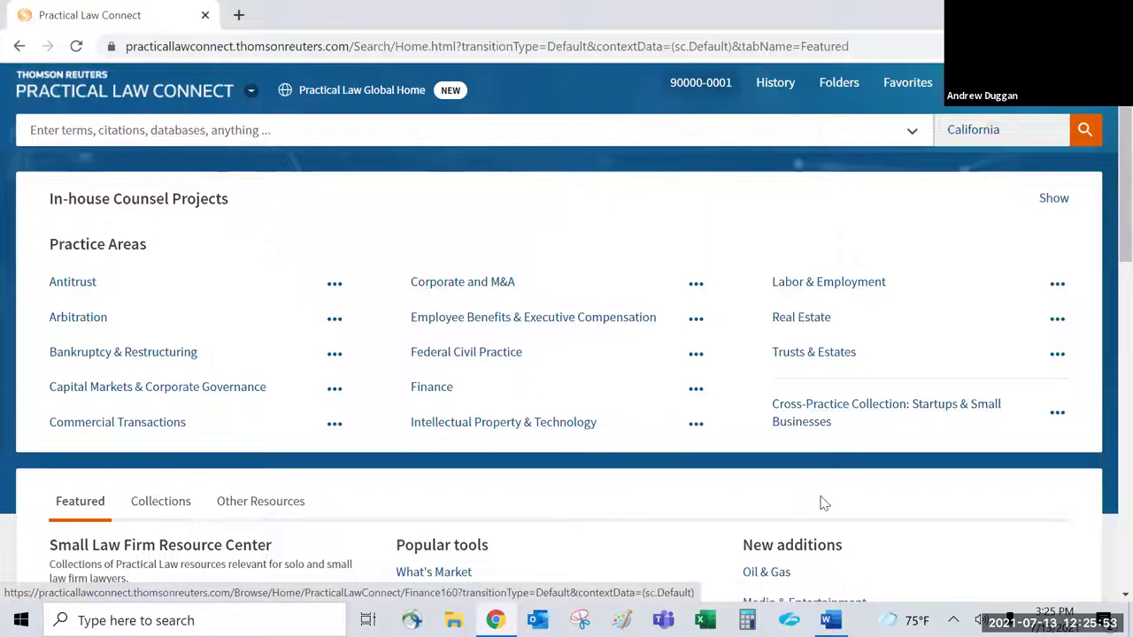
# Step: Open the Startups & Small Businesses collection and browse through Starting a New Business and Forming the Entity to the Forming an LLC topic
pyautogui.click(807, 419)
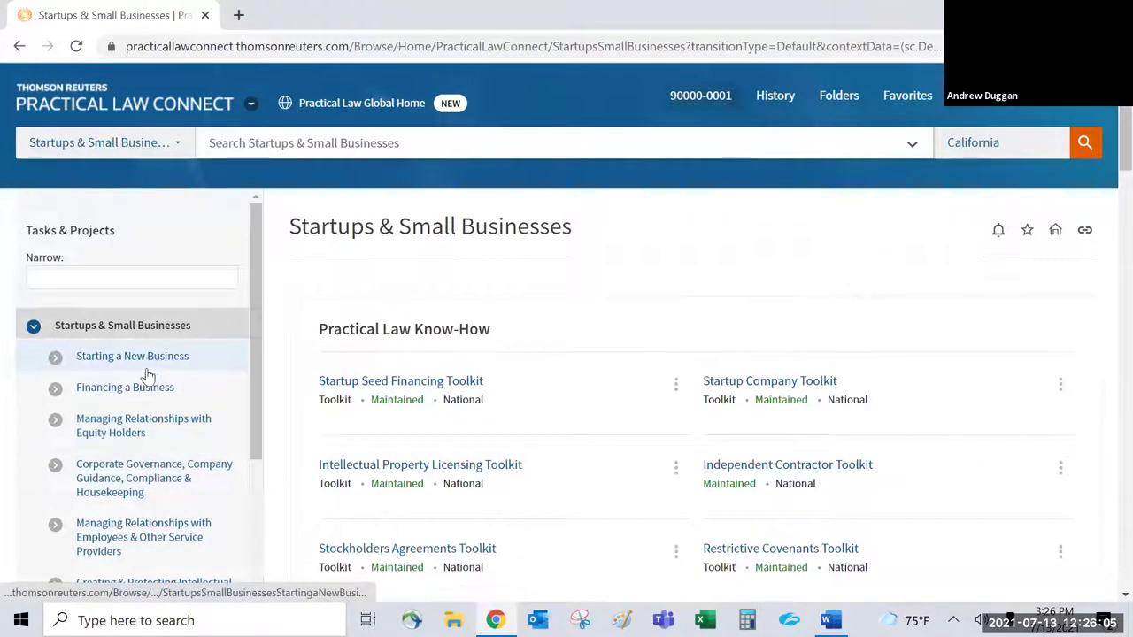
pyautogui.click(56, 363)
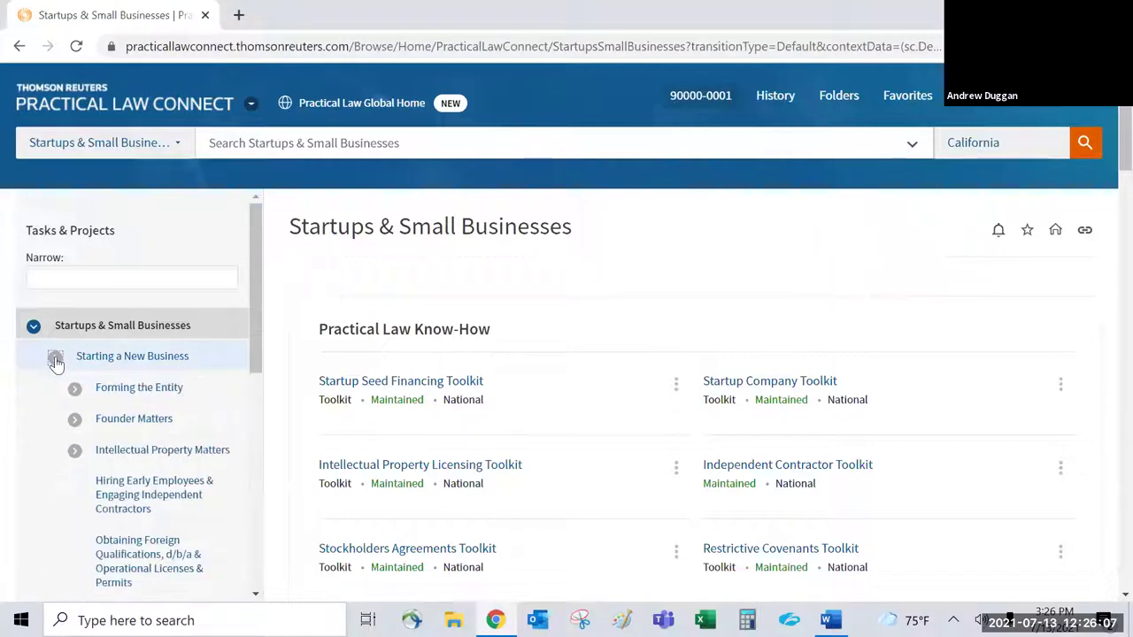
pyautogui.scroll(-1, 142, 409)
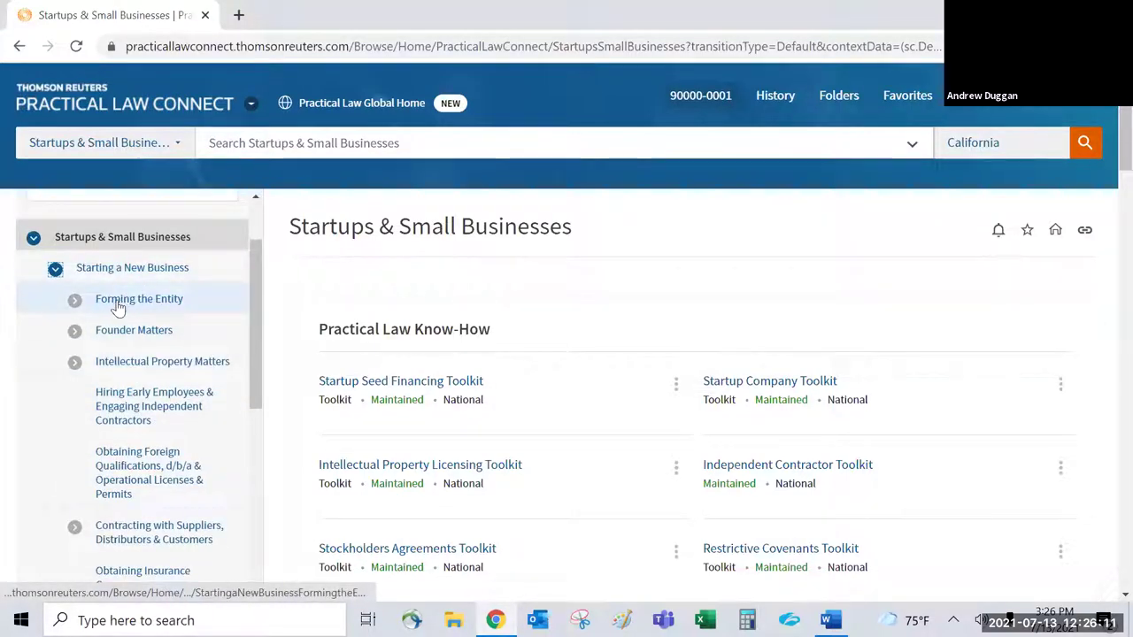
pyautogui.click(75, 301)
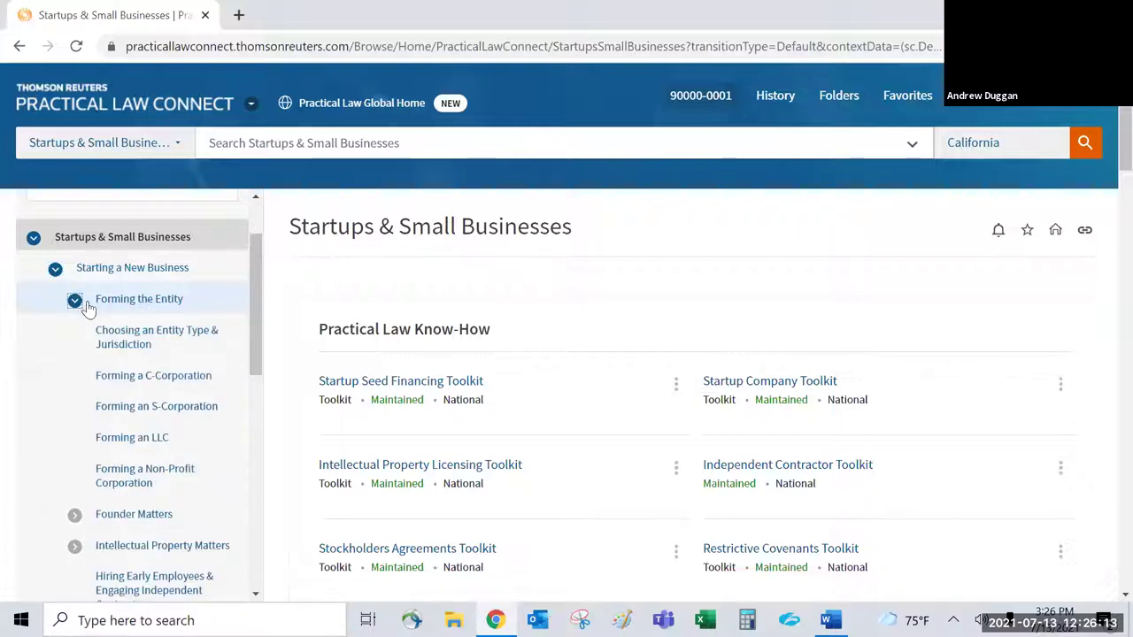
pyautogui.click(147, 440)
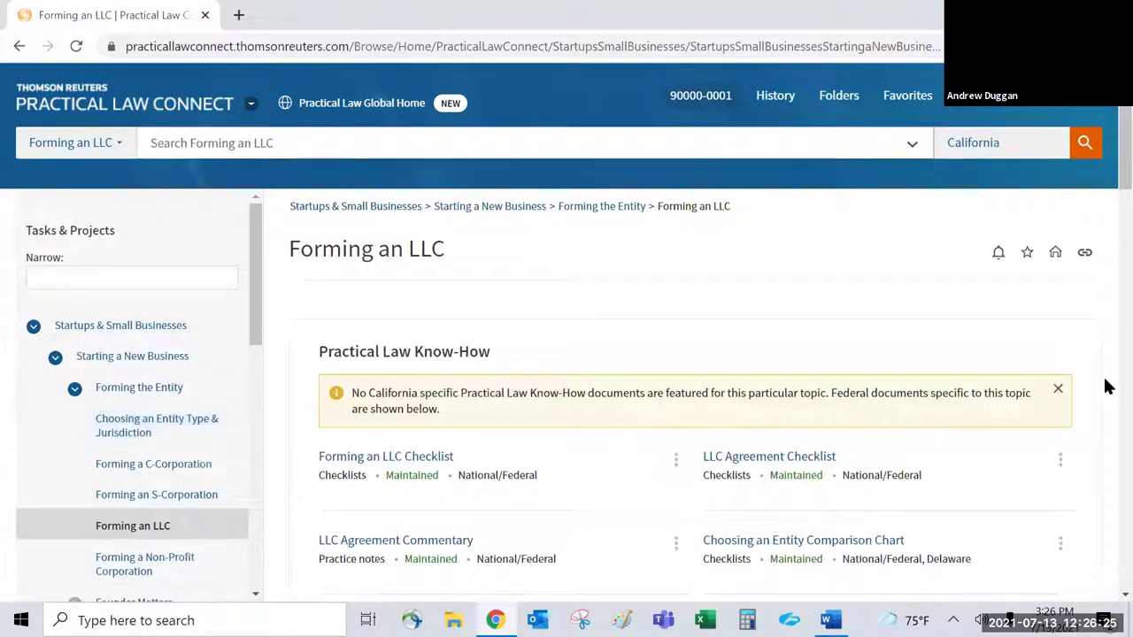
# Step: Dismiss the notice about California-specific documents and view all National/Federal Practical Law Know-How resources for Forming an LLC
pyautogui.click(1058, 389)
pyautogui.scroll(-2, 637, 331)
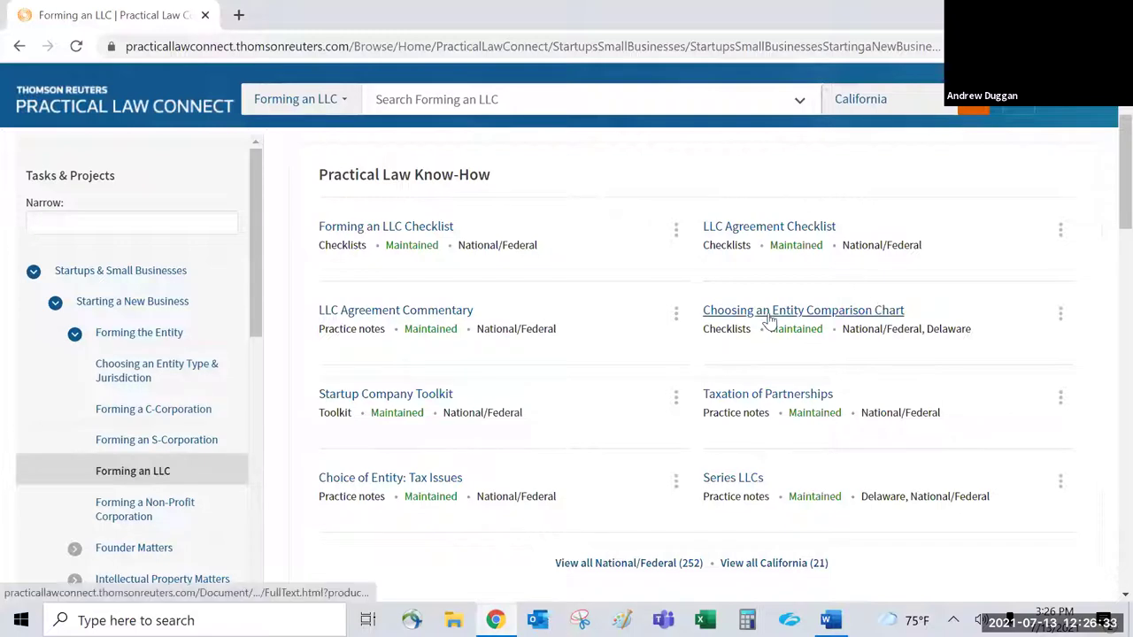
pyautogui.scroll(-1, 683, 392)
pyautogui.click(634, 478)
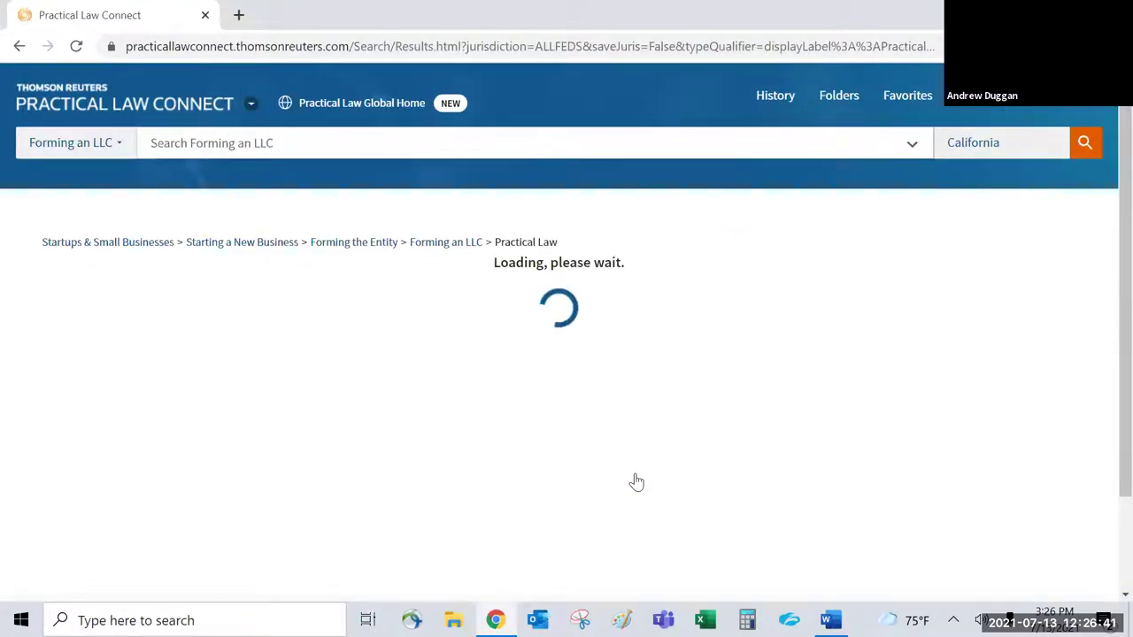
# Step: Filter the Forming an LLC resources by resource type to show only Checklists
pyautogui.scroll(-3, 634, 470)
pyautogui.scroll(-5, 531, 381)
pyautogui.scroll(8, 620, 354)
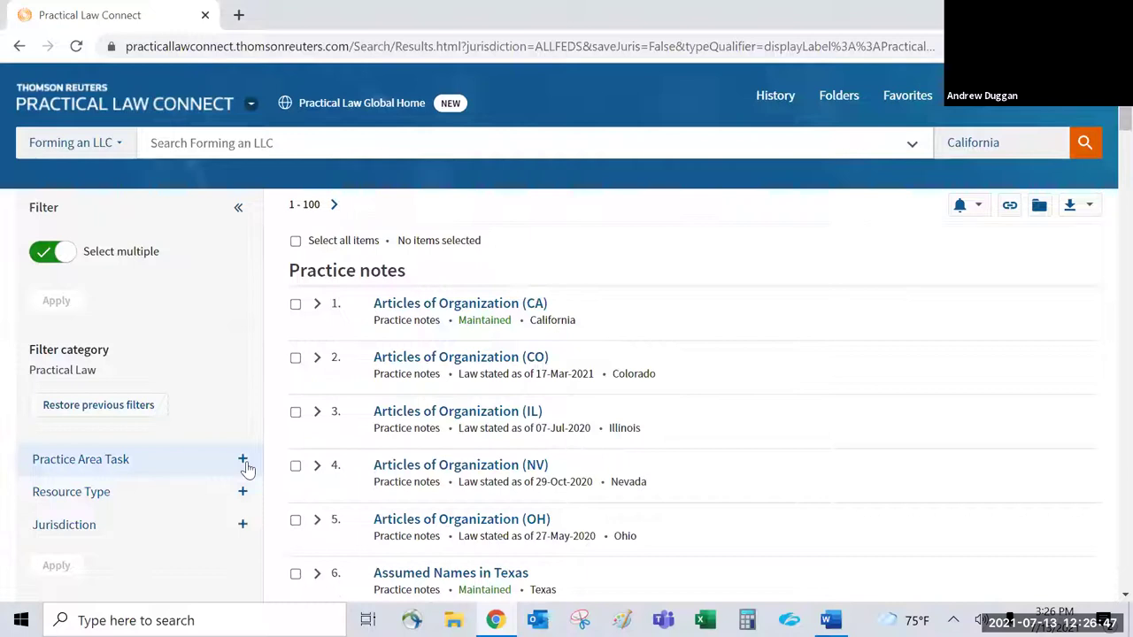
pyautogui.click(243, 492)
pyautogui.scroll(-3, 207, 490)
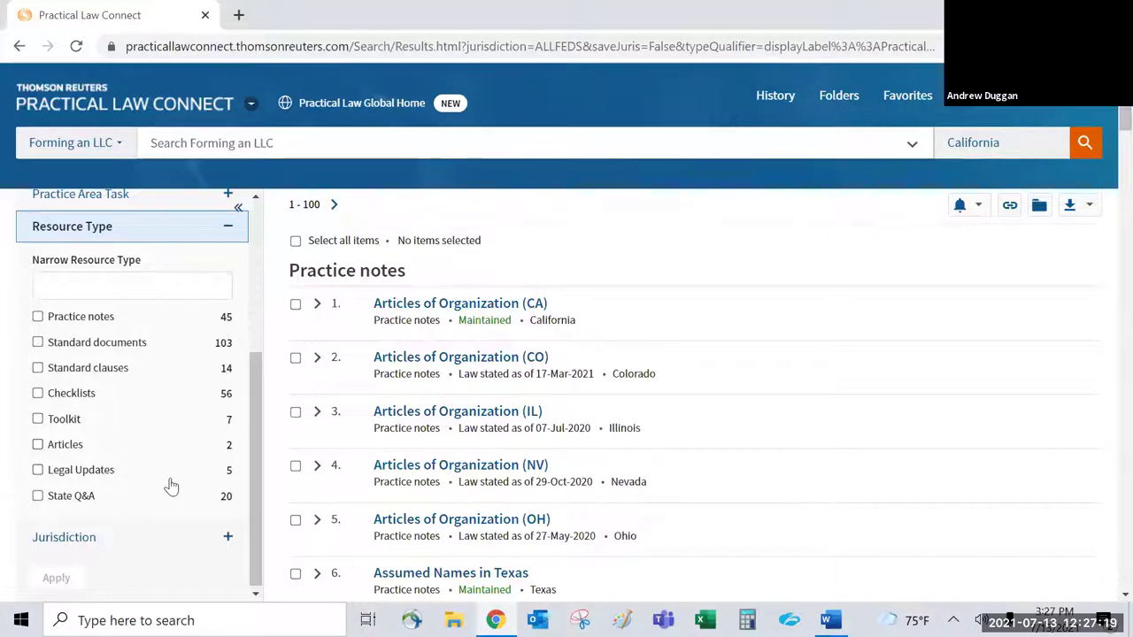
pyautogui.click(64, 394)
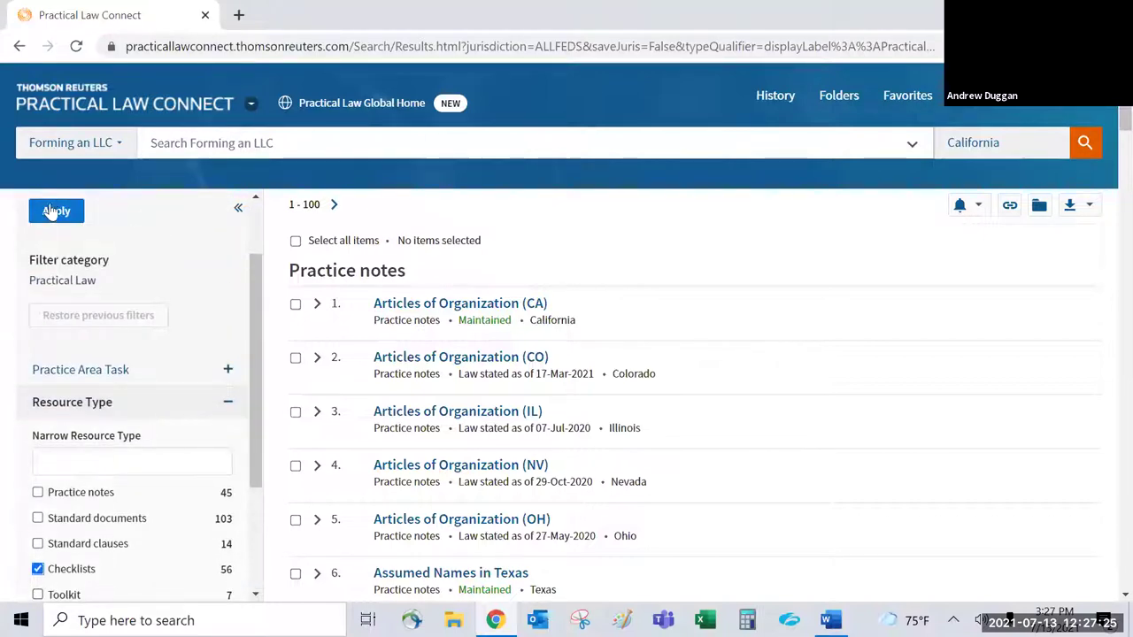
pyautogui.click(53, 211)
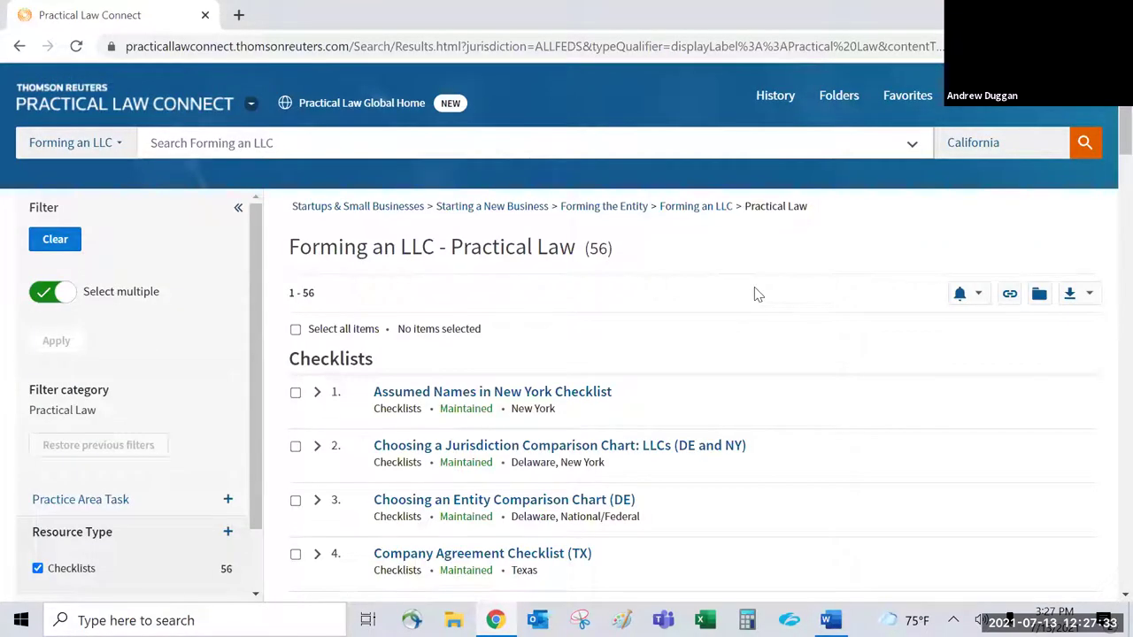
# Step: Find the California Entity Conversion Checklist among the filtered checklists and open it
pyautogui.scroll(-2, 766, 296)
pyautogui.scroll(-4, 783, 298)
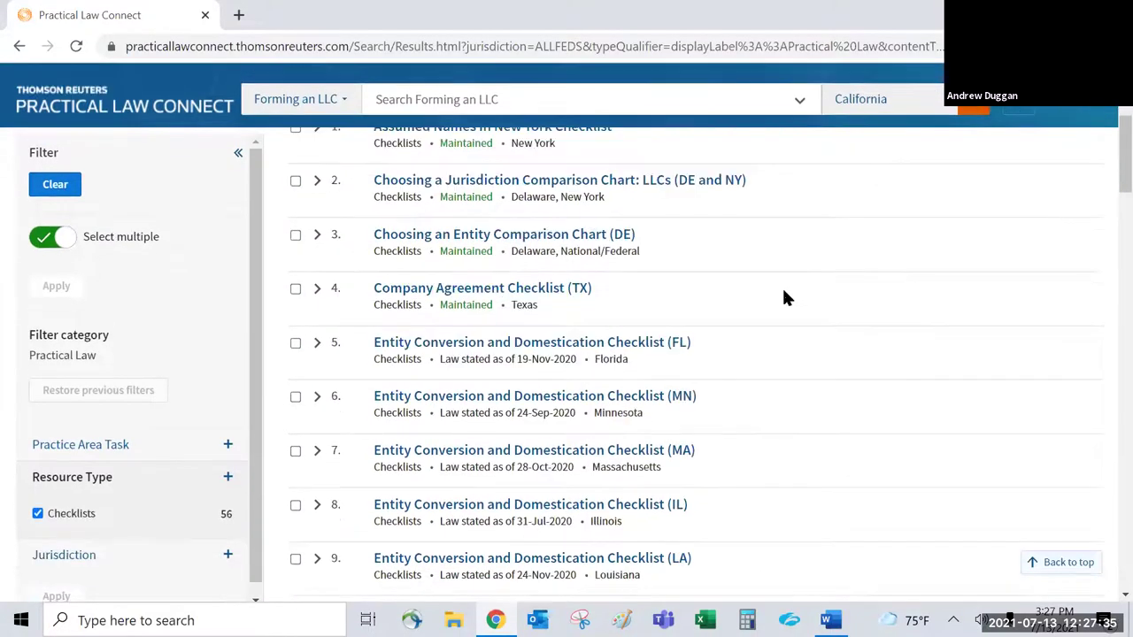
pyautogui.scroll(-1, 784, 298)
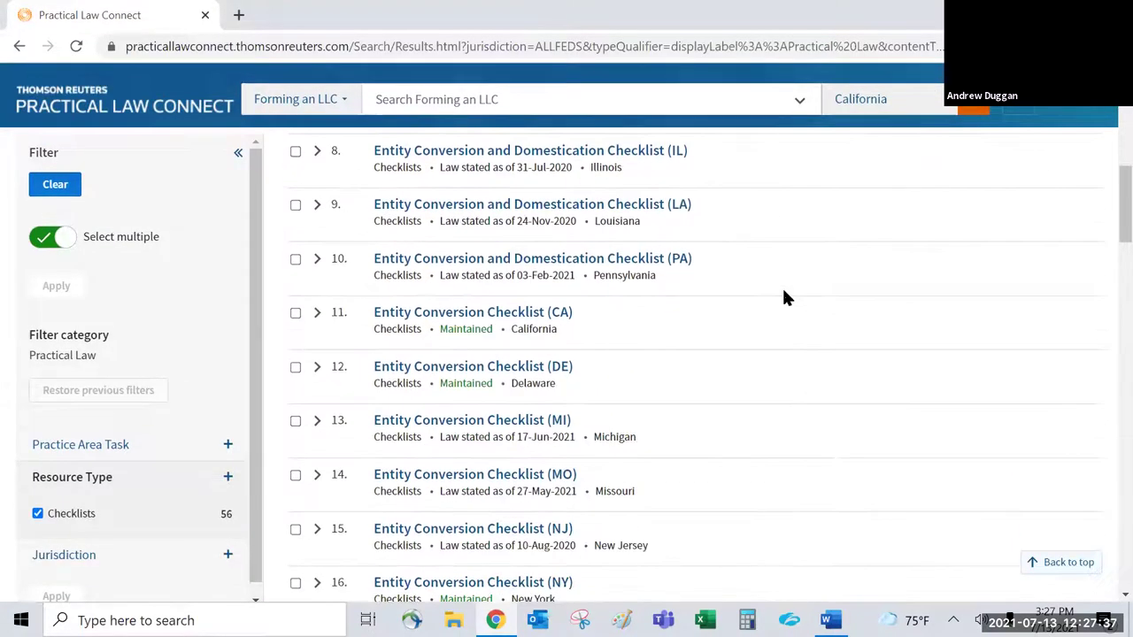
pyautogui.scroll(-1, 783, 296)
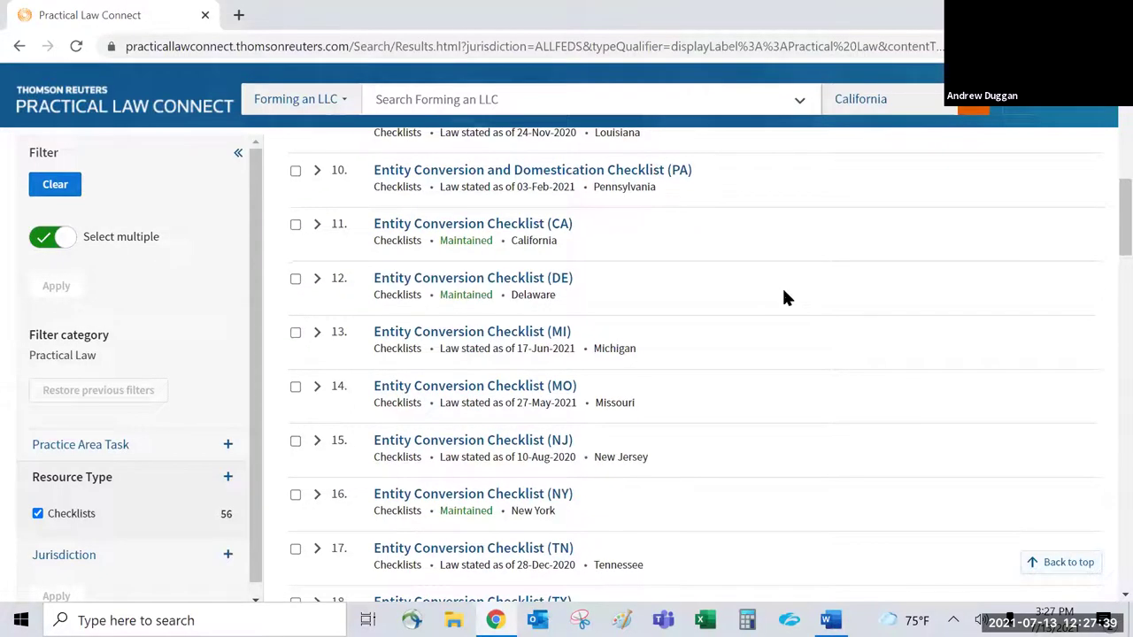
pyautogui.click(488, 228)
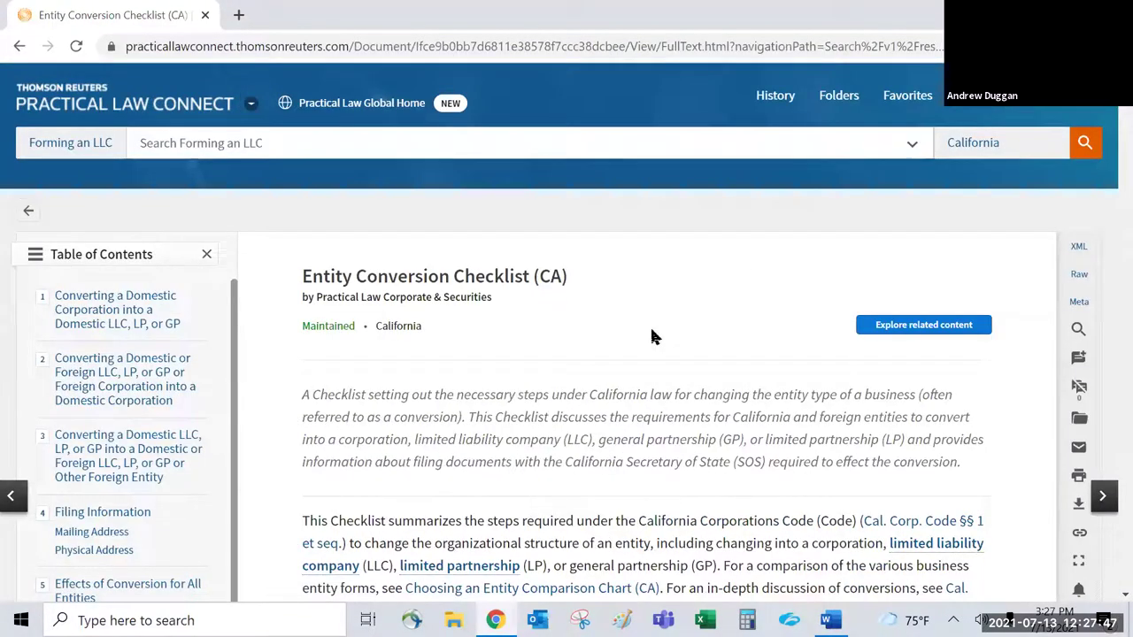
# Step: Examine the checklist's introduction and its requirements for converting a domestic corporation into a domestic LLC, LP, or GP
pyautogui.scroll(-5, 651, 339)
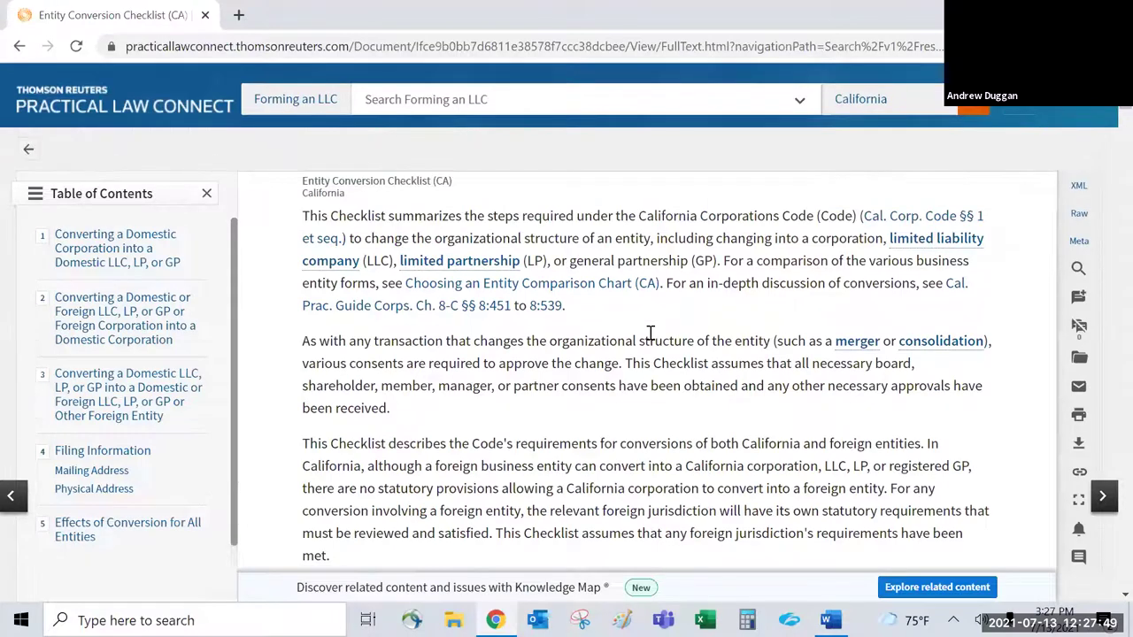
pyautogui.scroll(-2, 650, 332)
pyautogui.scroll(-3, 650, 333)
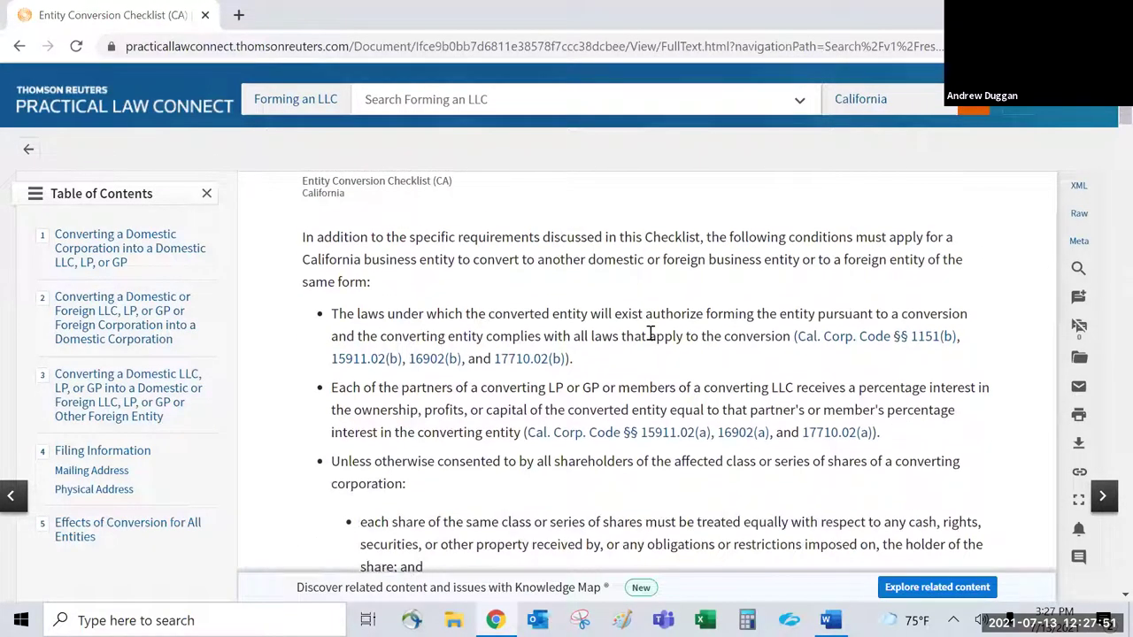
pyautogui.scroll(-6, 678, 338)
pyautogui.scroll(-4, 680, 342)
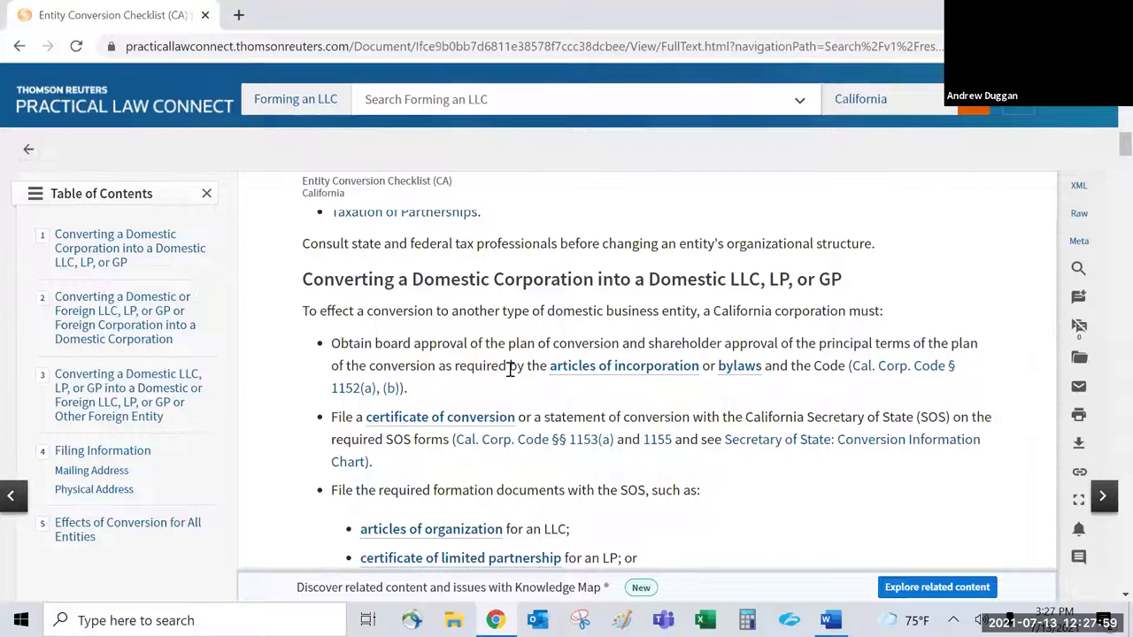
pyautogui.scroll(-1, 552, 389)
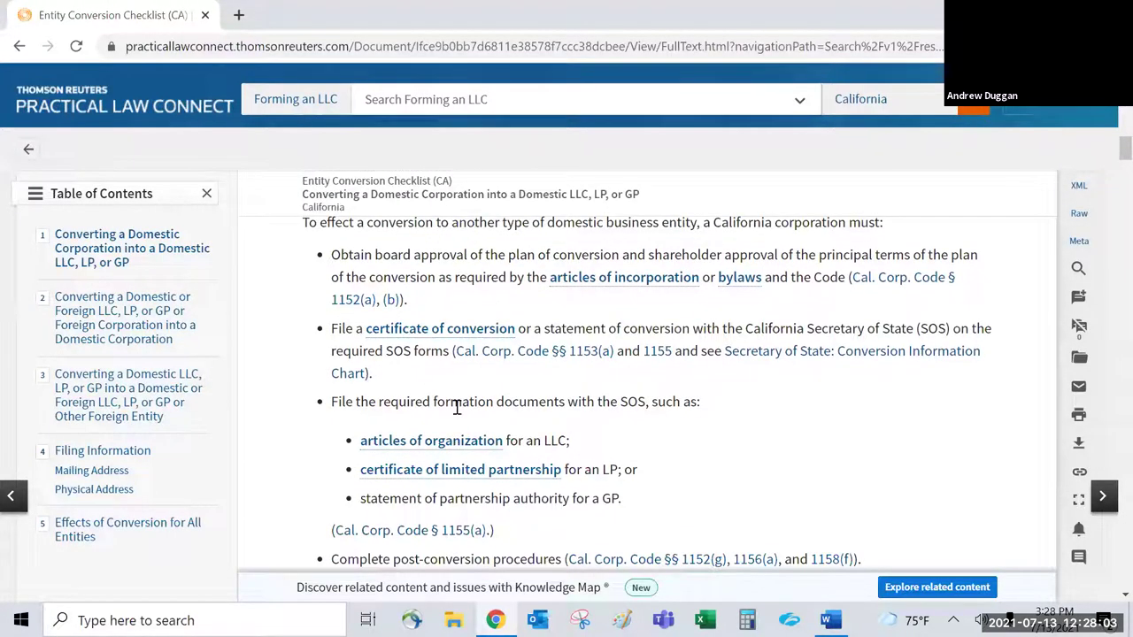
pyautogui.scroll(-2, 631, 402)
pyautogui.scroll(-5, 633, 409)
pyautogui.scroll(-5, 633, 408)
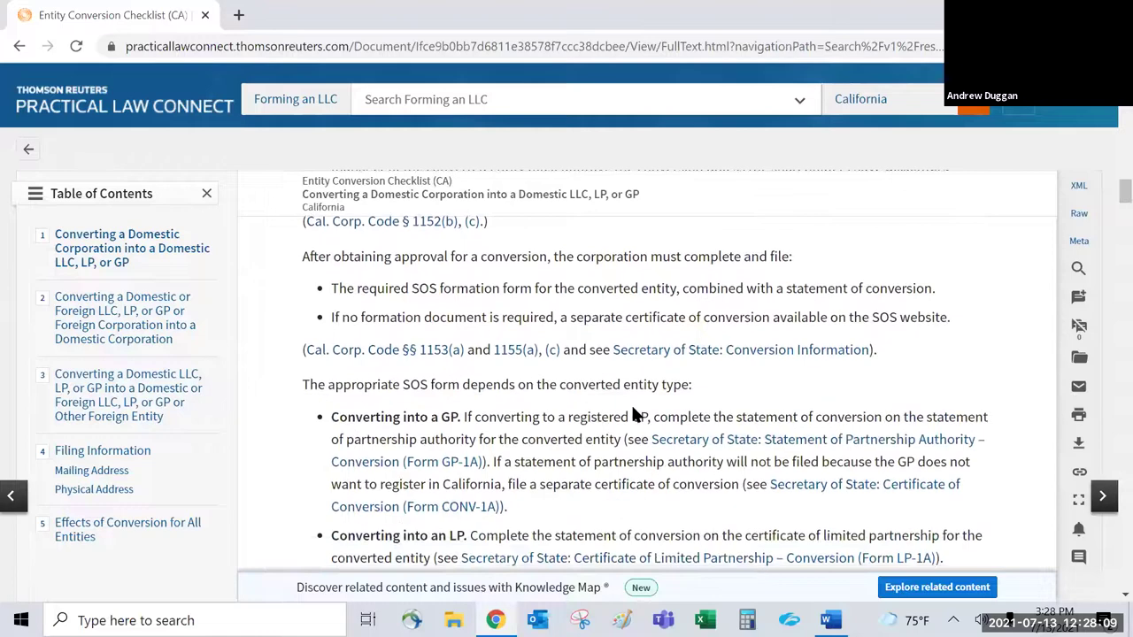
pyautogui.scroll(-2, 634, 412)
pyautogui.scroll(-2, 634, 408)
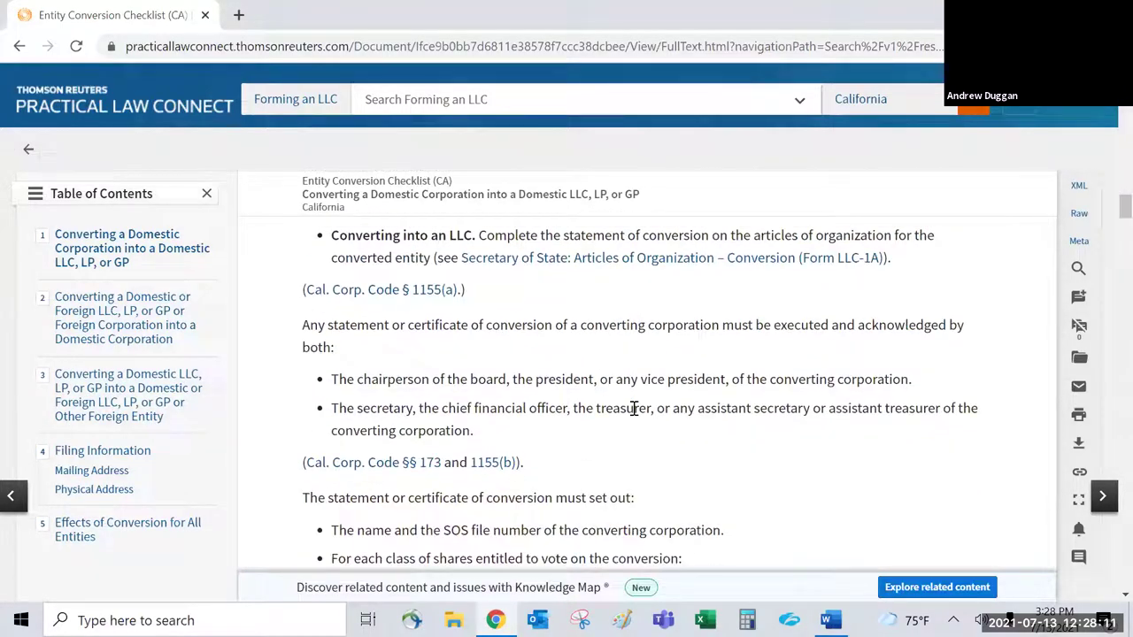
pyautogui.scroll(3, 803, 390)
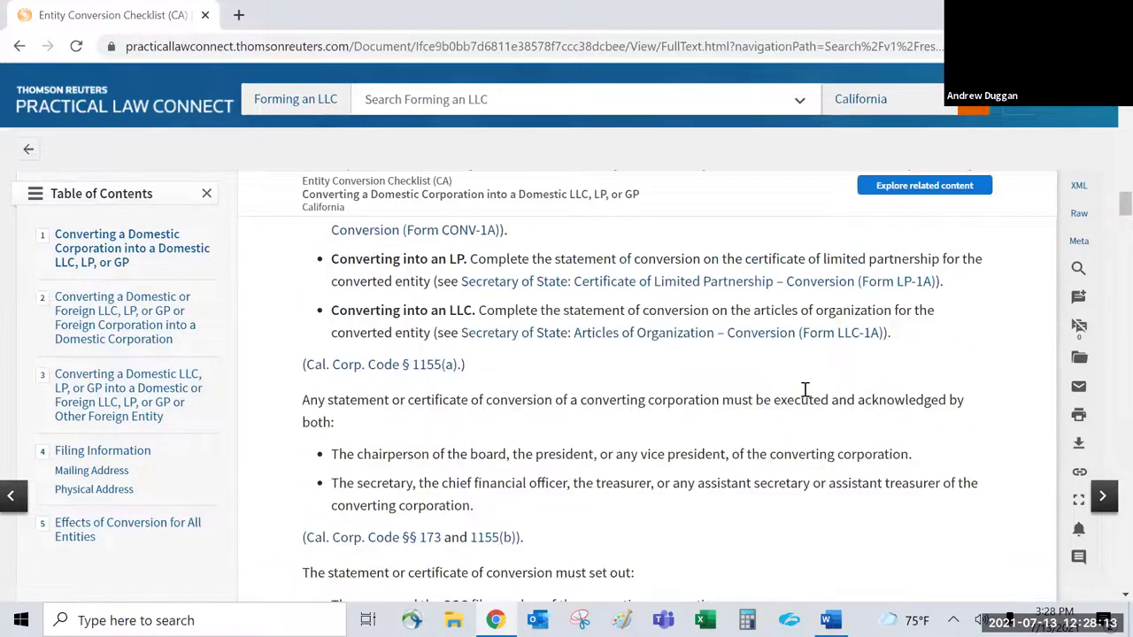
pyautogui.scroll(9, 488, 279)
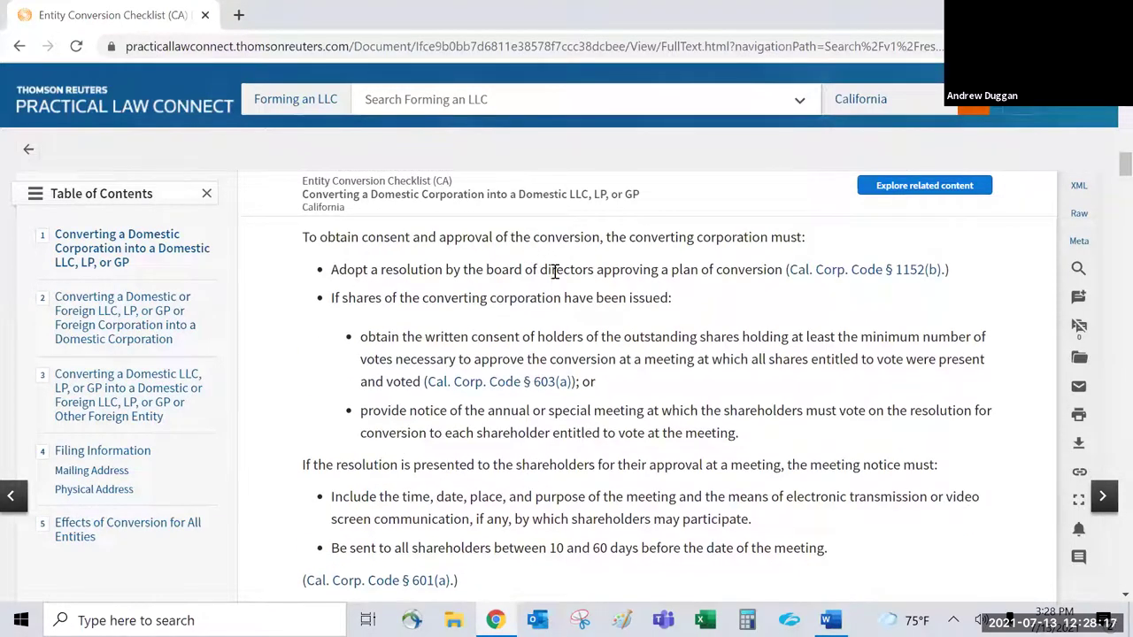
pyautogui.scroll(9, 785, 461)
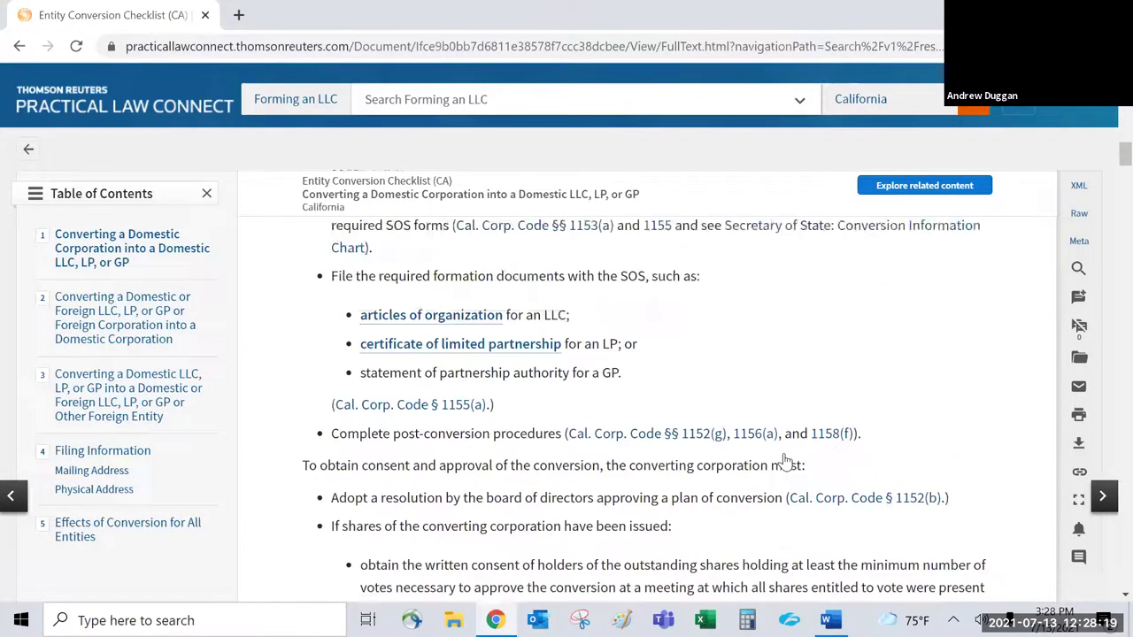
pyautogui.scroll(8, 784, 461)
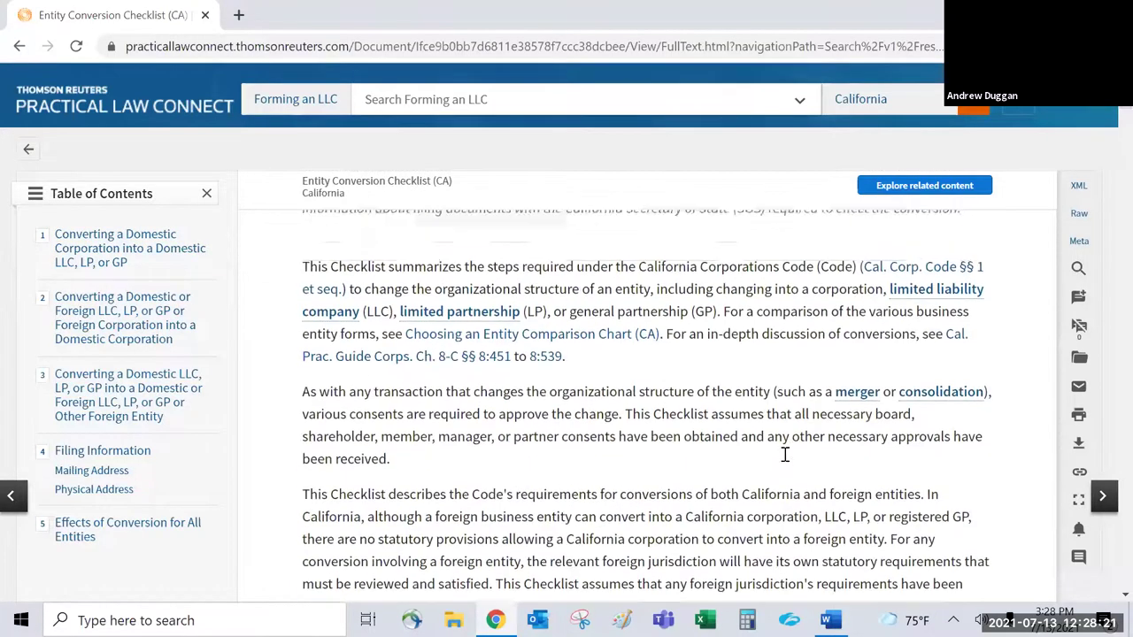
# Step: Return to the Forming an LLC results and change the resource type filter from Checklists to Toolkit
pyautogui.click(20, 46)
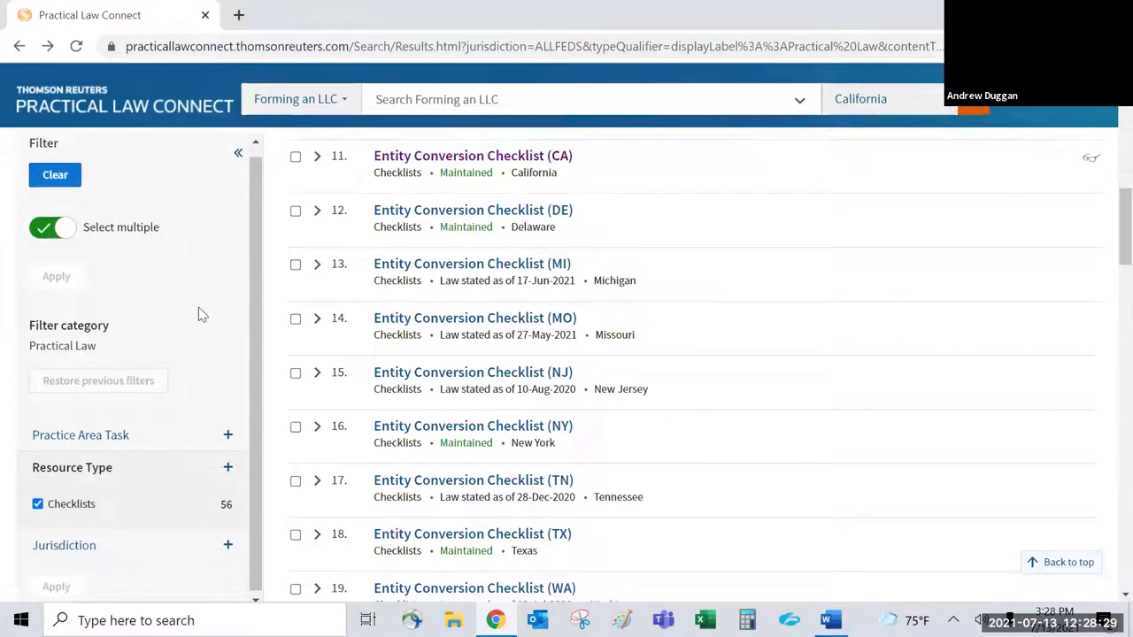
pyautogui.click(232, 469)
pyautogui.scroll(-2, 169, 469)
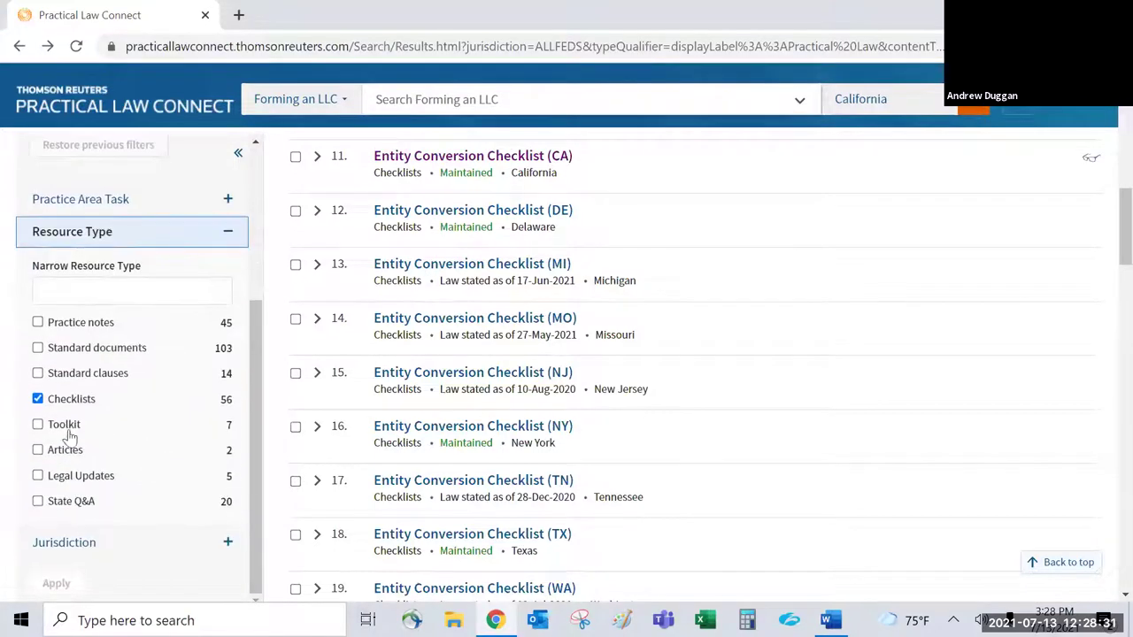
pyautogui.click(37, 425)
pyautogui.click(37, 399)
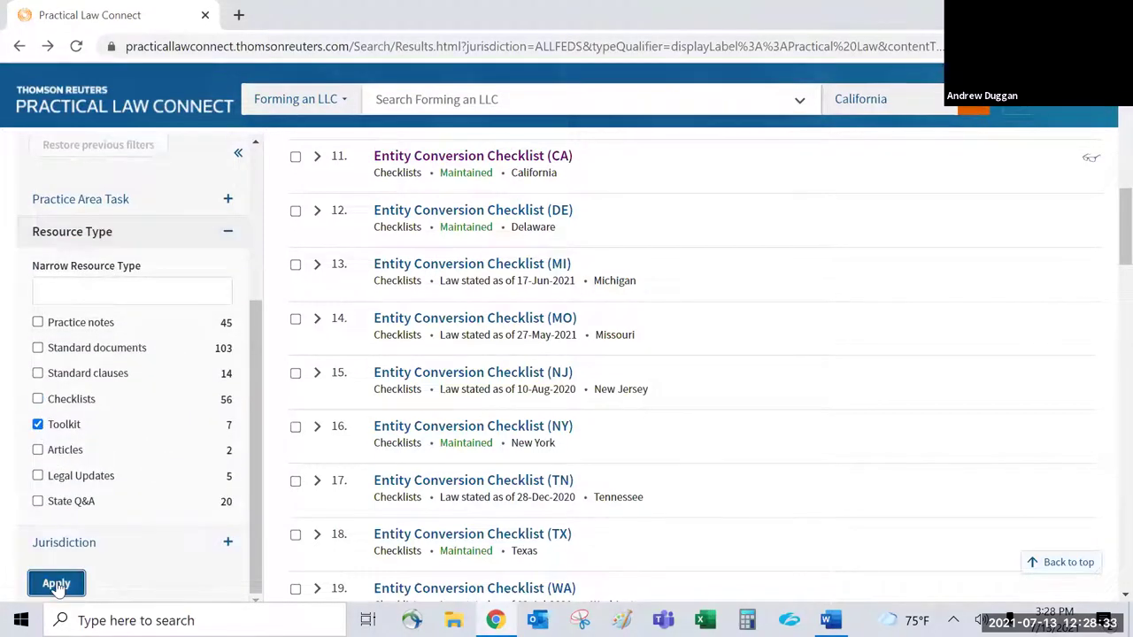
pyautogui.click(56, 584)
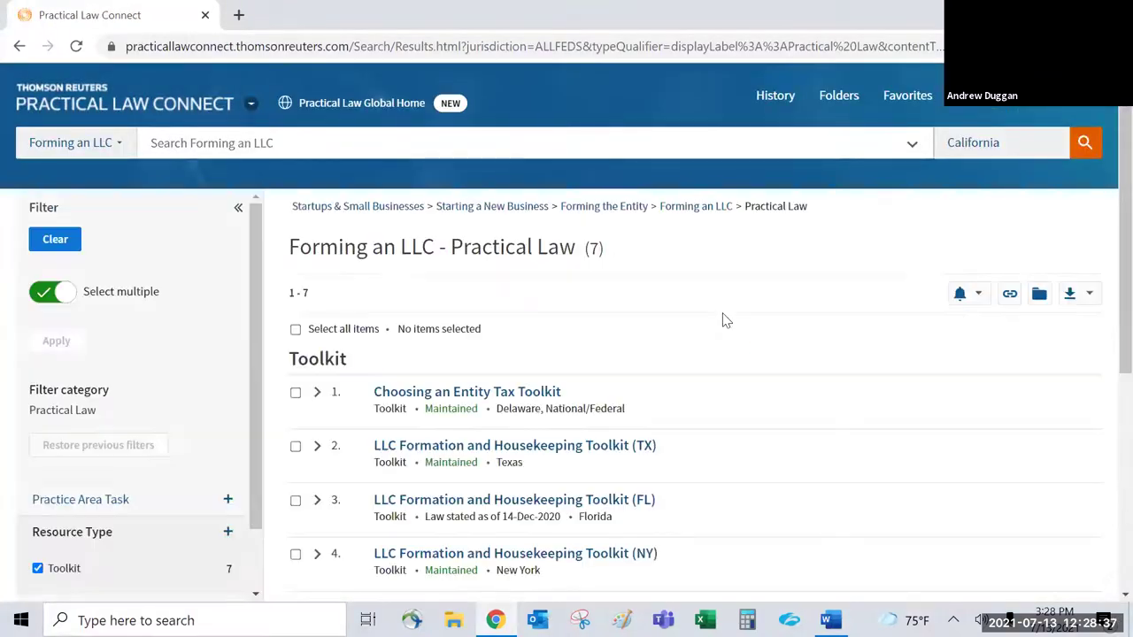
# Step: Open the LLC Formation and Housekeeping Toolkit (CA) from the toolkit results
pyautogui.scroll(-1, 822, 316)
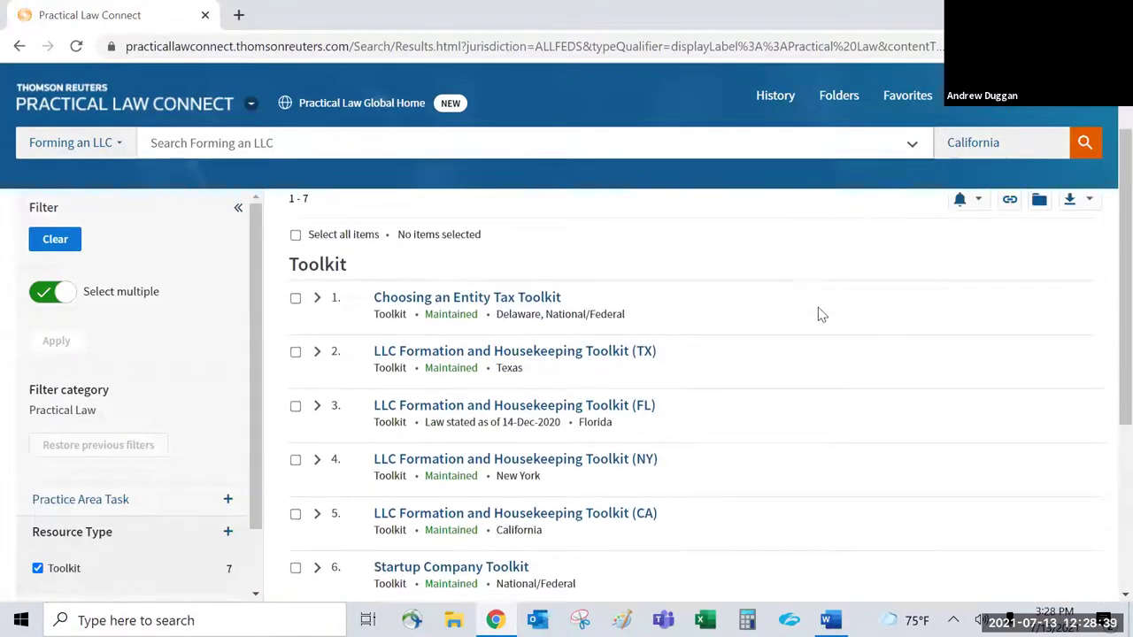
pyautogui.scroll(-2, 818, 314)
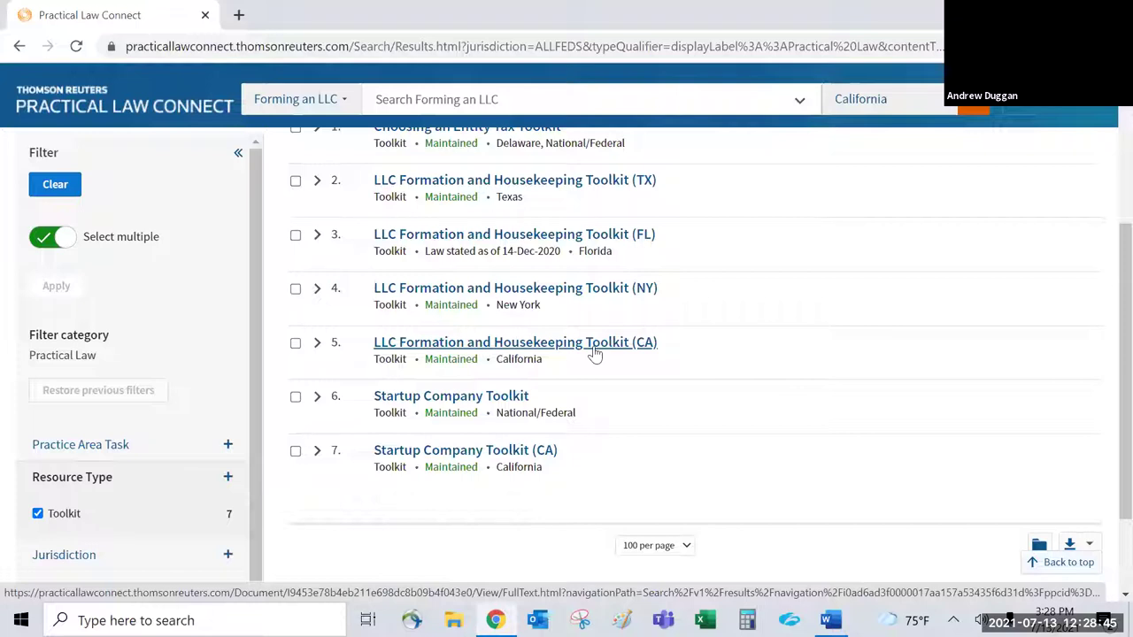
pyautogui.click(514, 345)
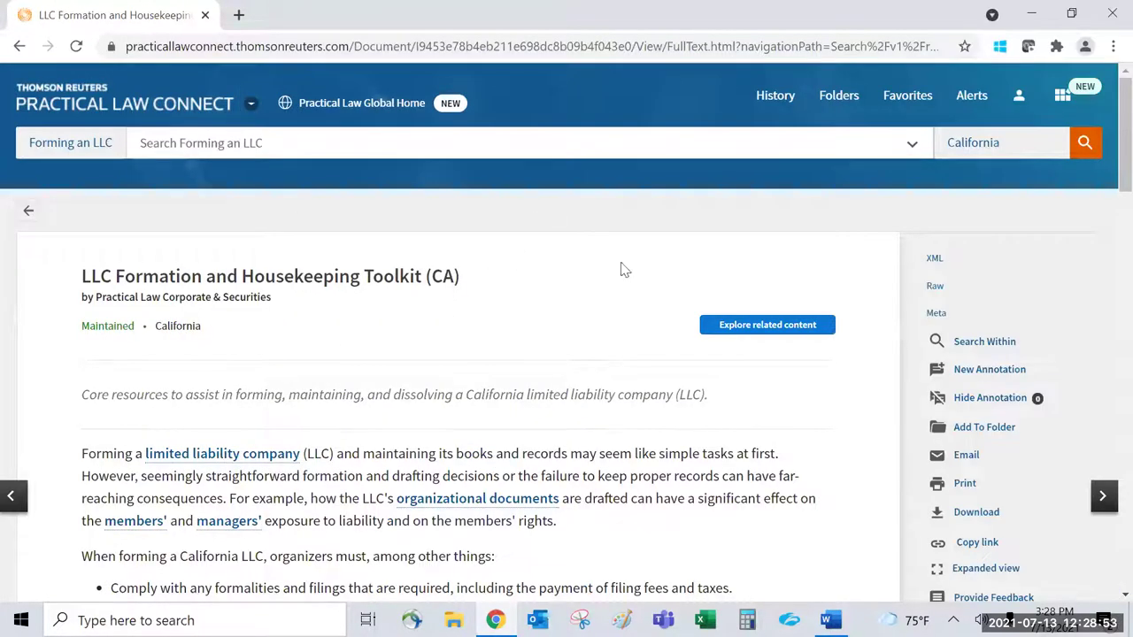
# Step: Examine the toolkit's practice notes, standard documents, checklists and State Q&A listings, and return to the toolkit results
pyautogui.scroll(-5, 513, 327)
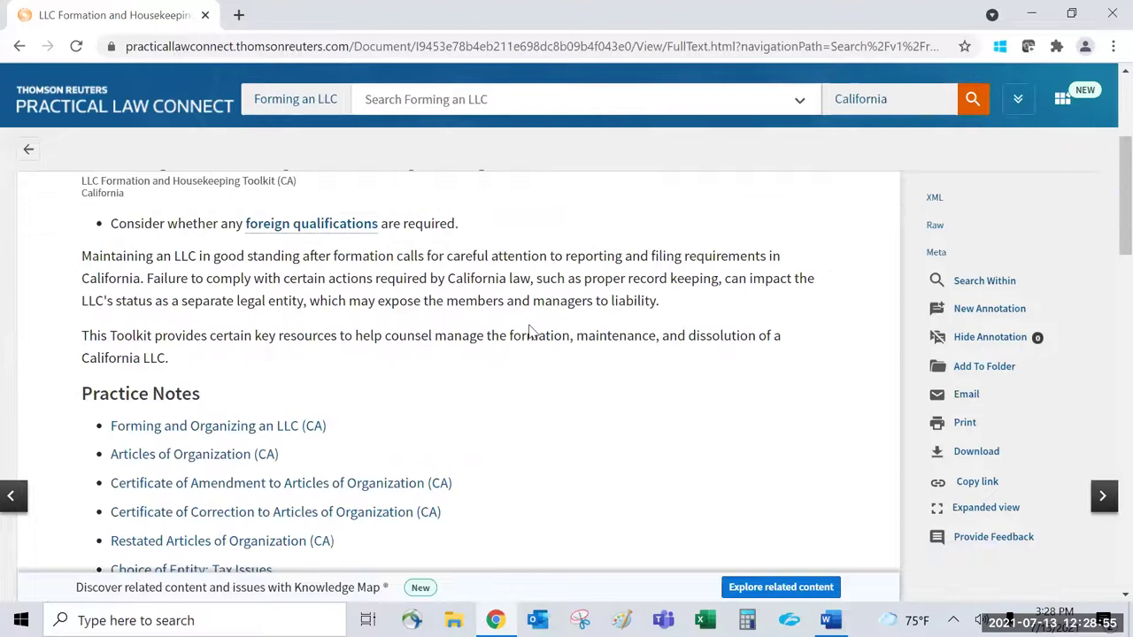
pyautogui.scroll(2, 530, 331)
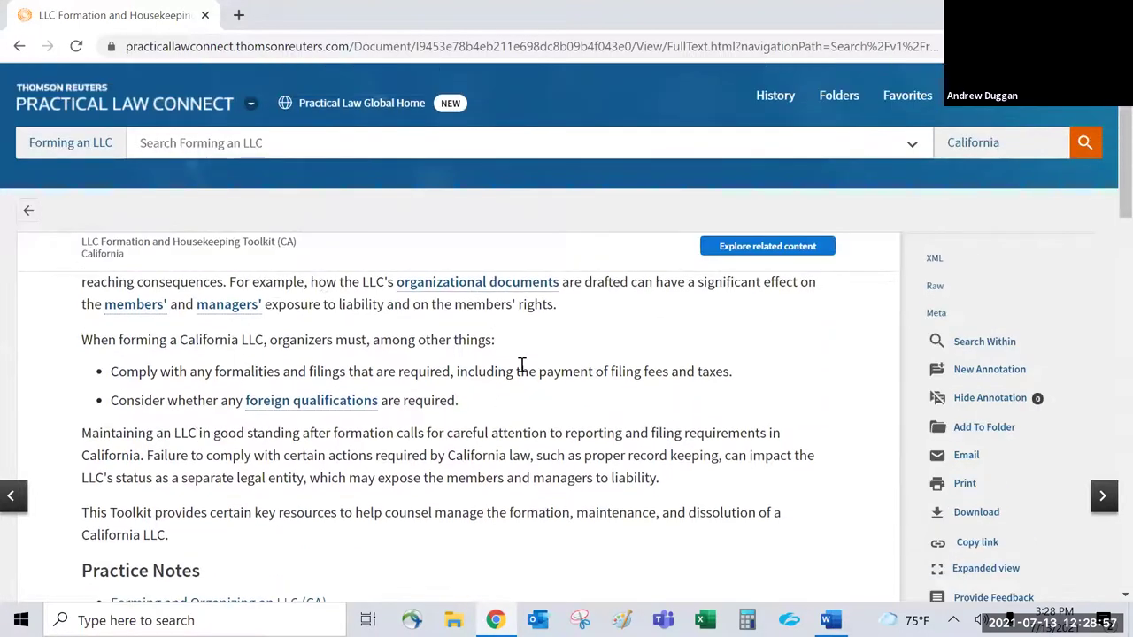
pyautogui.scroll(-4, 653, 367)
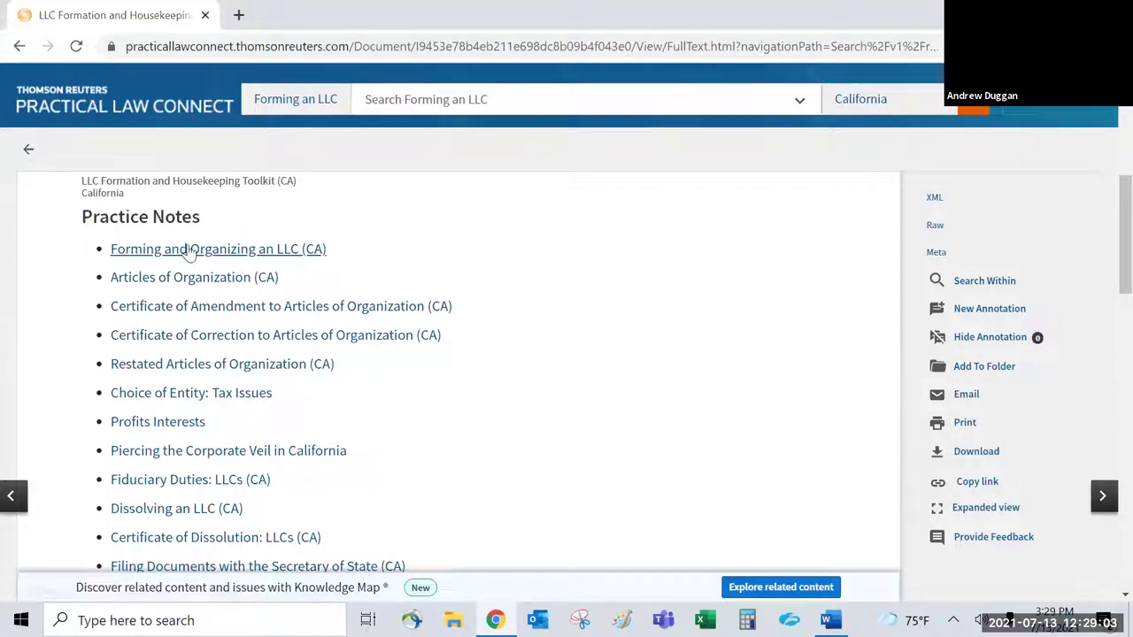
pyautogui.scroll(-2, 189, 283)
pyautogui.scroll(-2, 189, 284)
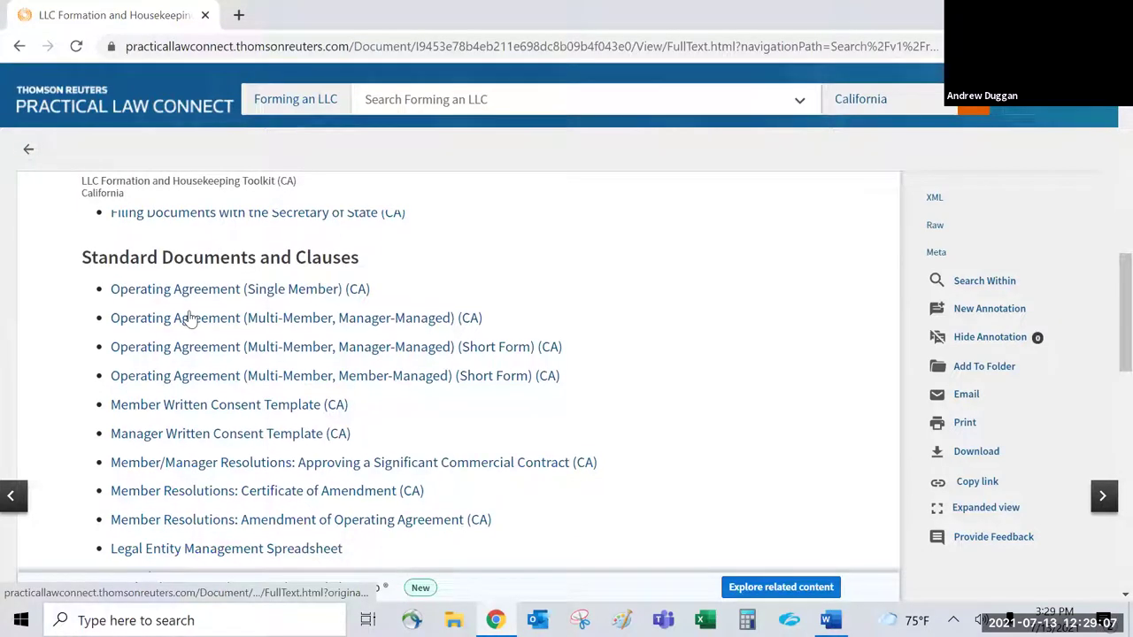
pyautogui.scroll(-1, 190, 306)
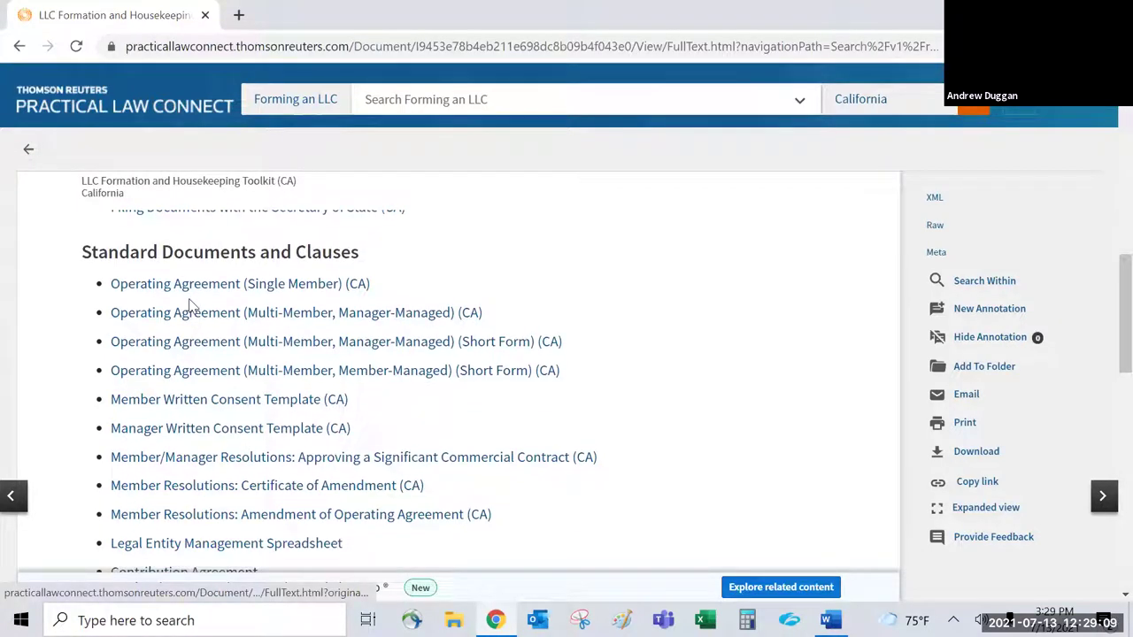
pyautogui.scroll(-4, 197, 416)
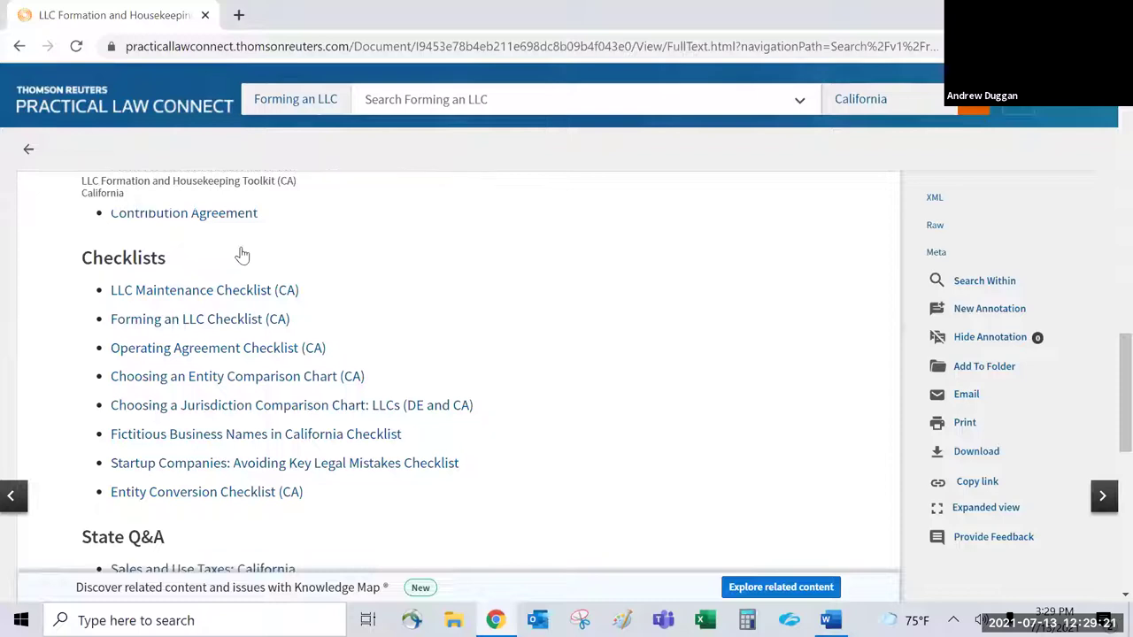
pyautogui.scroll(-2, 240, 253)
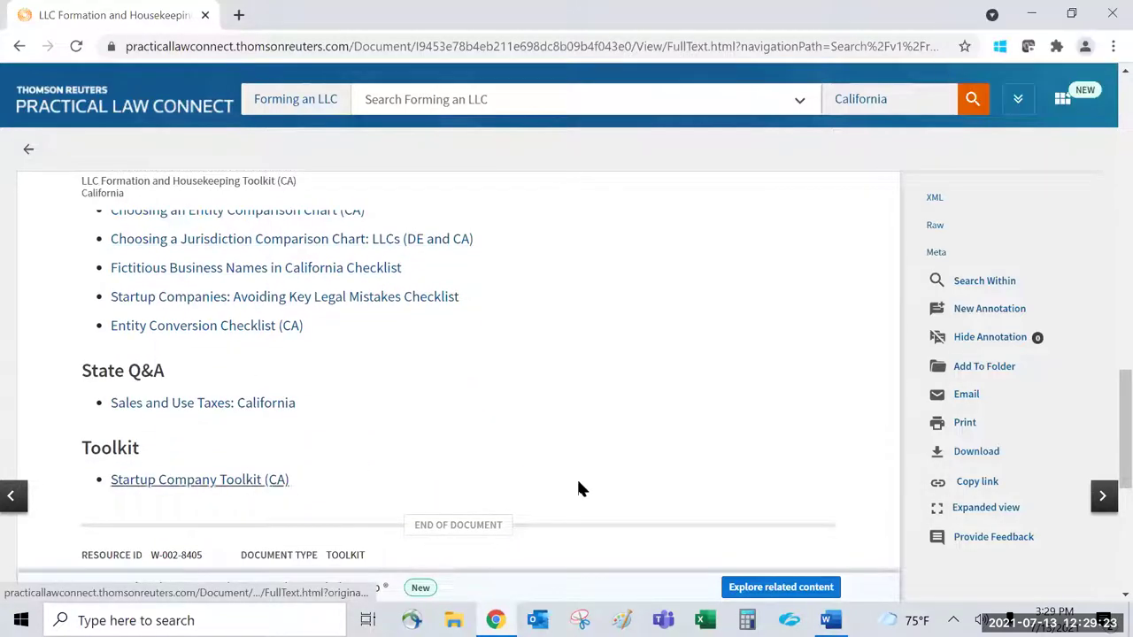
pyautogui.scroll(4, 578, 487)
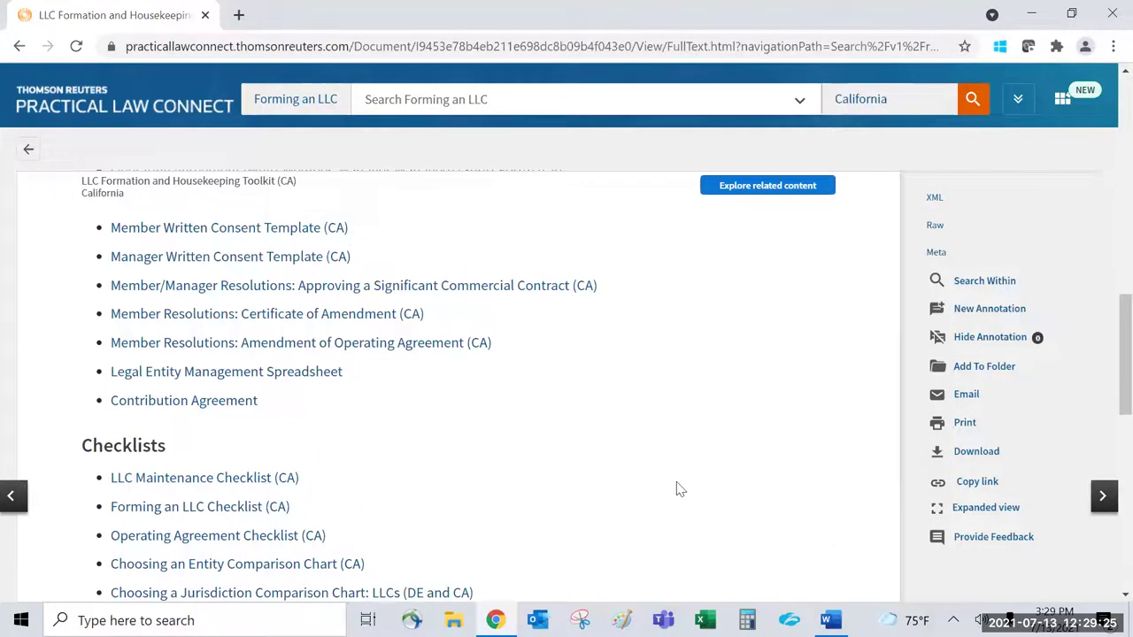
pyautogui.scroll(10, 679, 489)
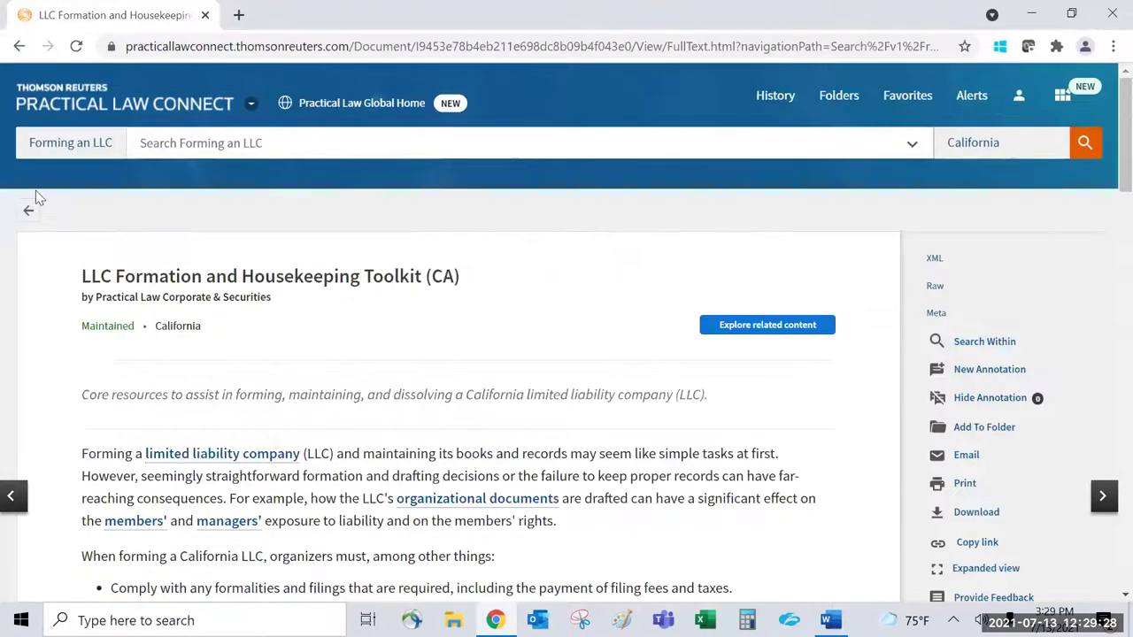
pyautogui.click(29, 210)
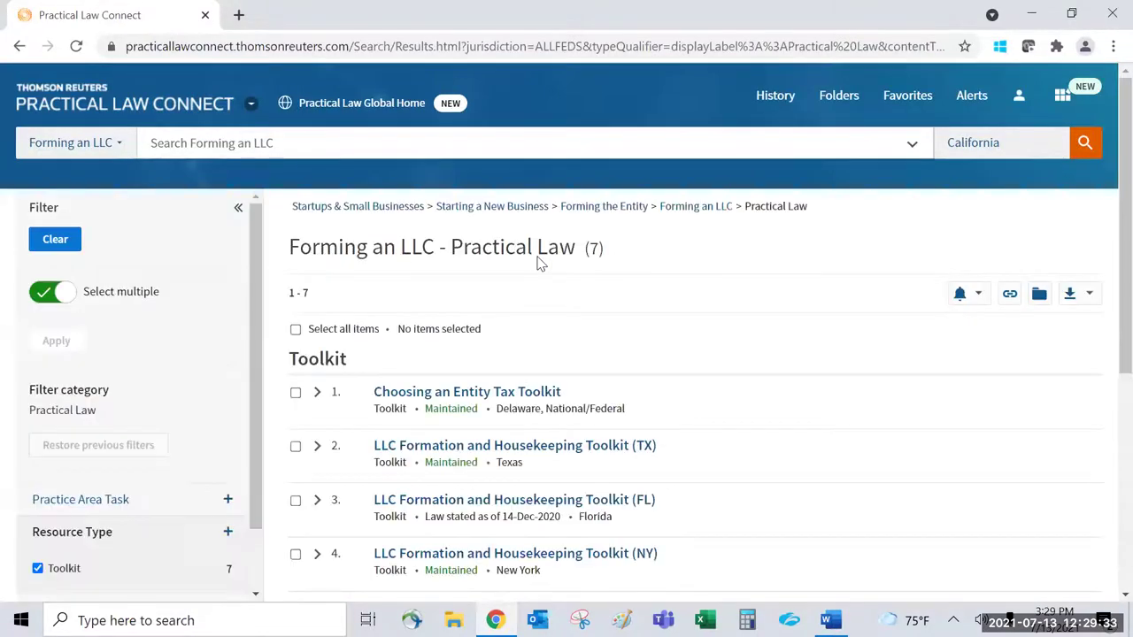
# Step: Look over the Forming an LLC toolkit results and return to the Practical Law Connect home page
pyautogui.scroll(3, 557, 354)
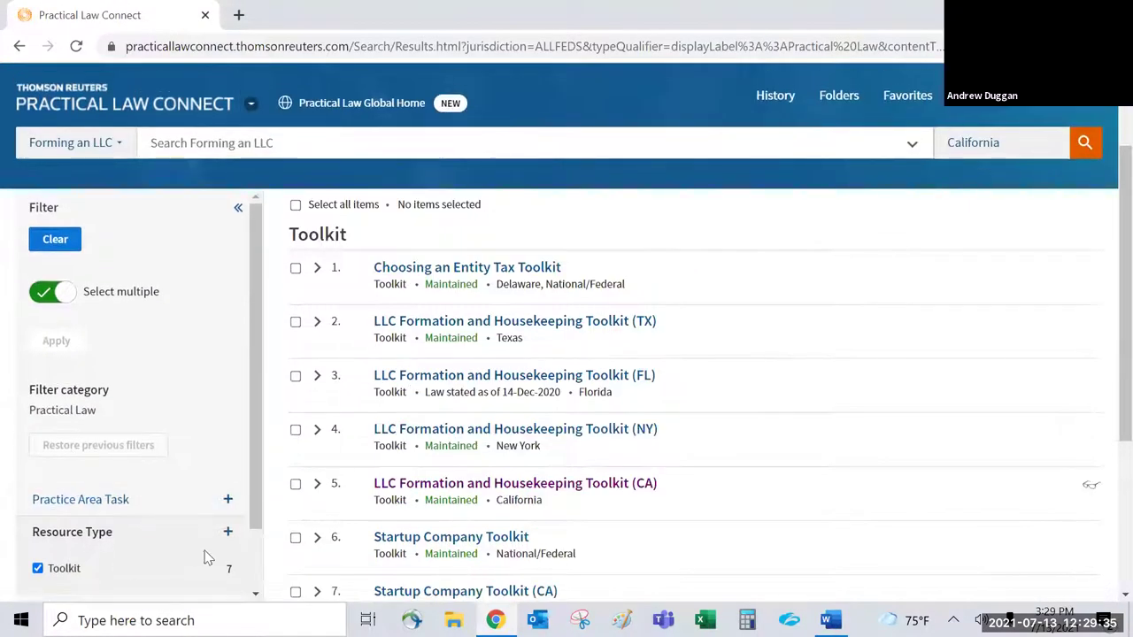
pyautogui.scroll(2, 225, 458)
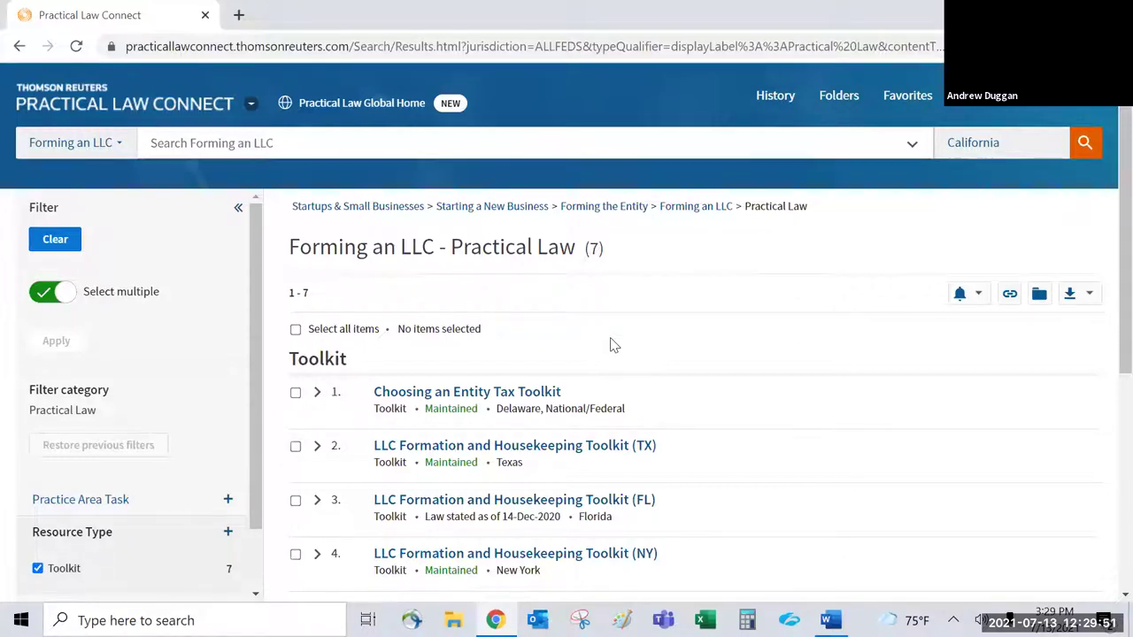
pyautogui.click(208, 110)
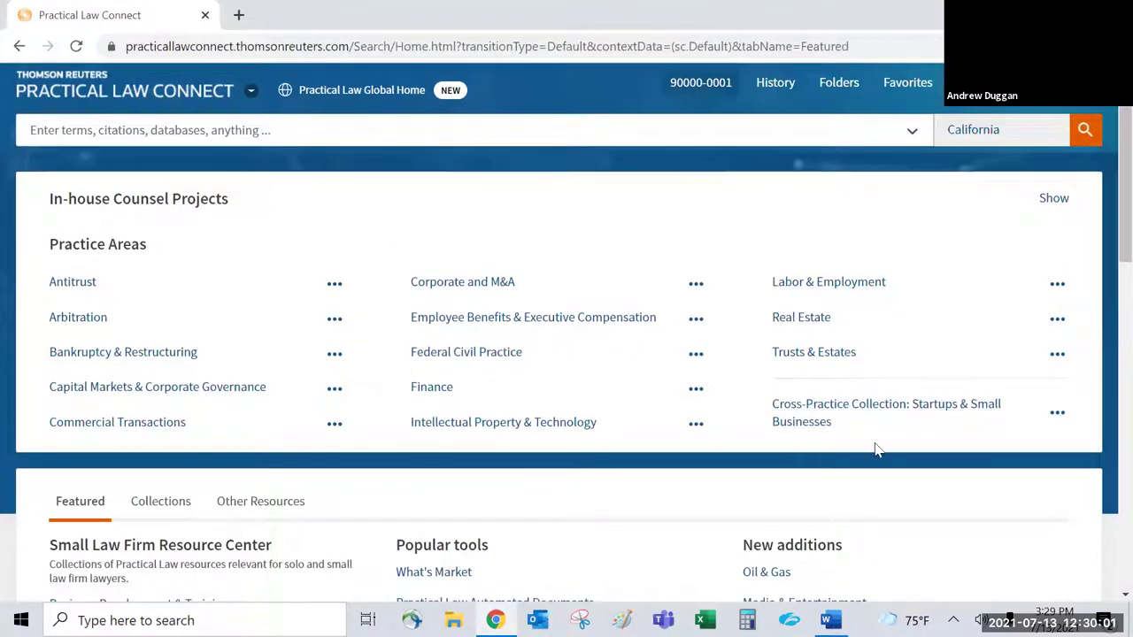
# Step: View the Real Estate practice area page and go back to the home page
pyautogui.click(801, 322)
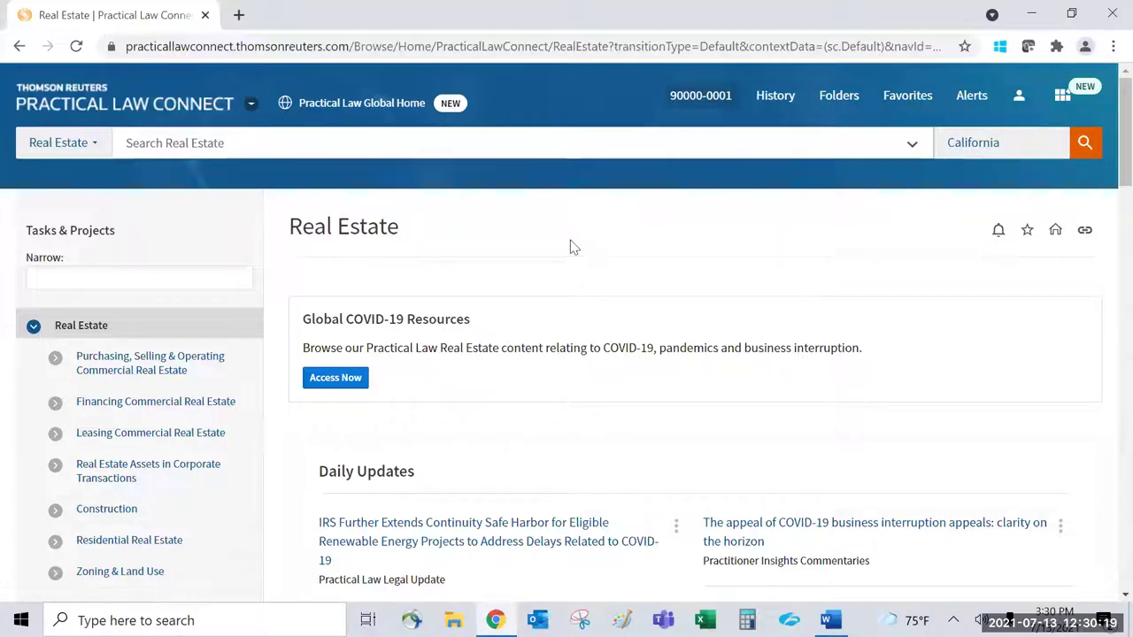
pyautogui.click(19, 48)
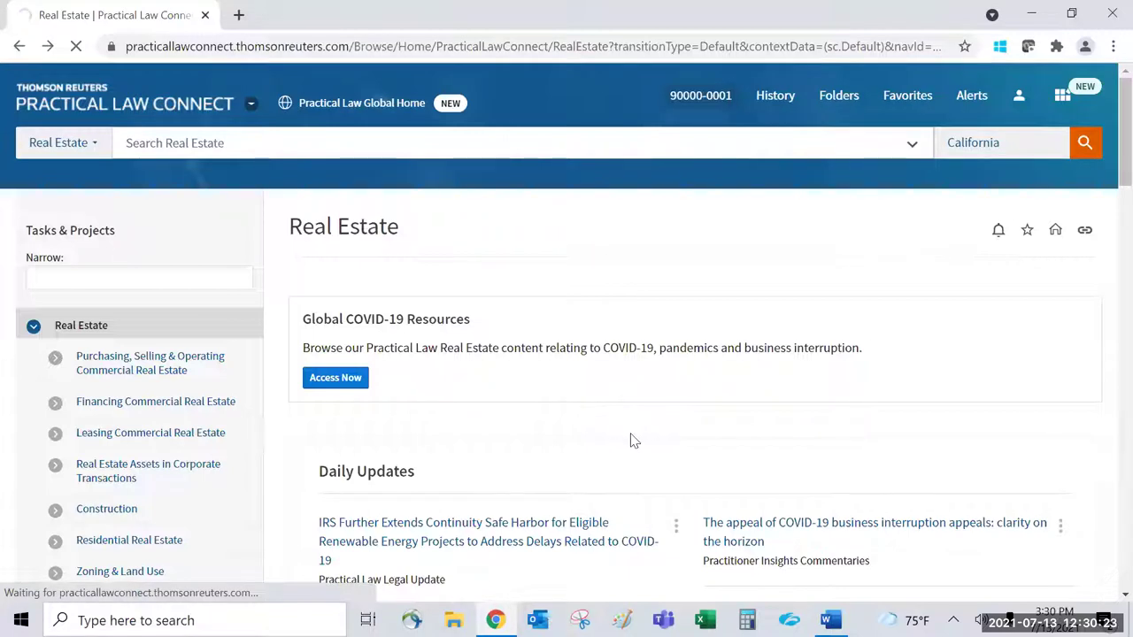
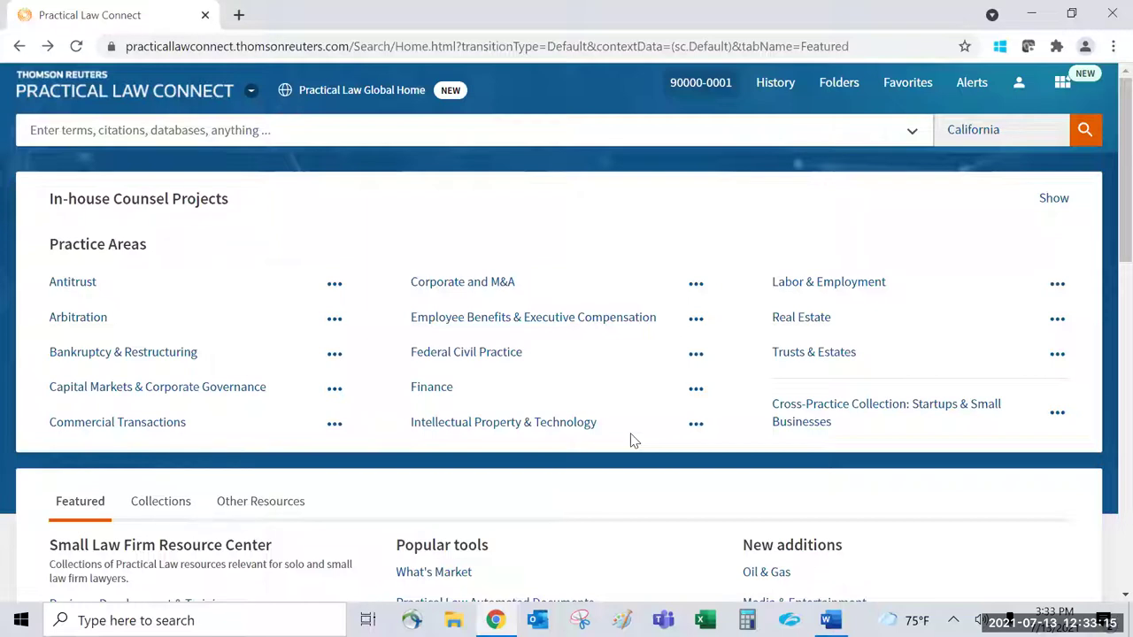
# Step: Open the Trusts & Estates practice area and go to its Wills topic
pyautogui.click(799, 356)
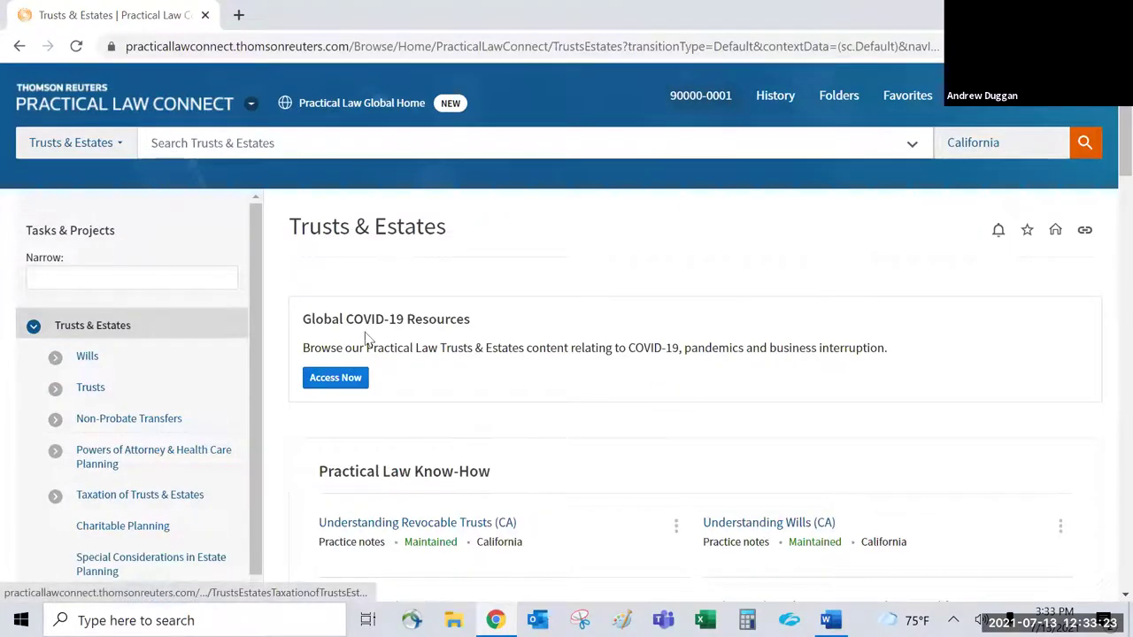
pyautogui.scroll(-2, 584, 416)
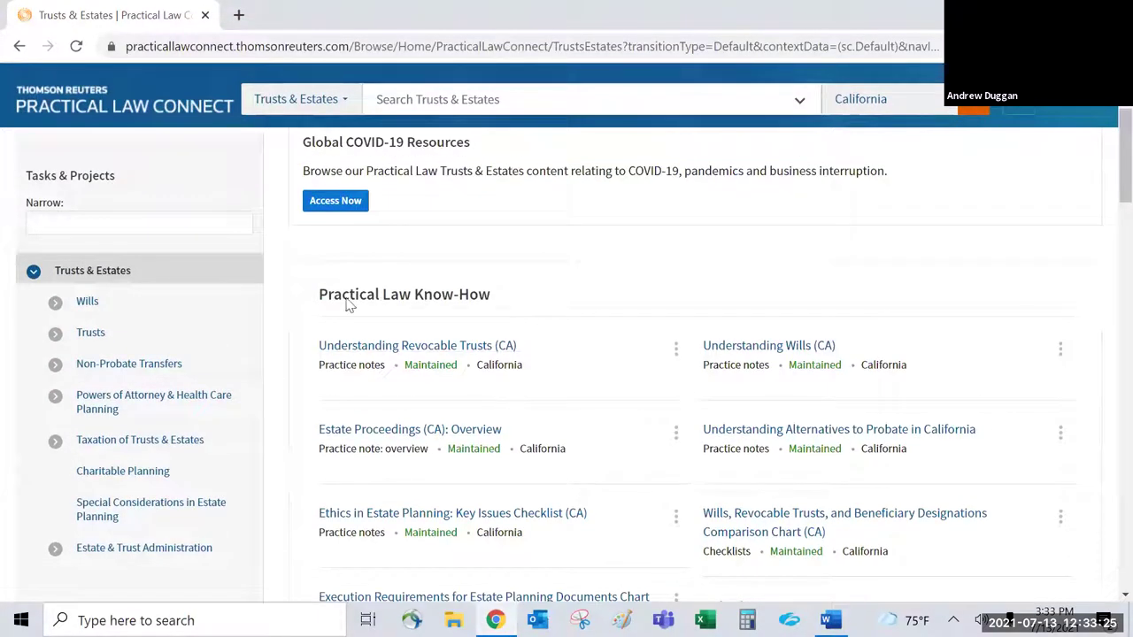
pyautogui.click(86, 304)
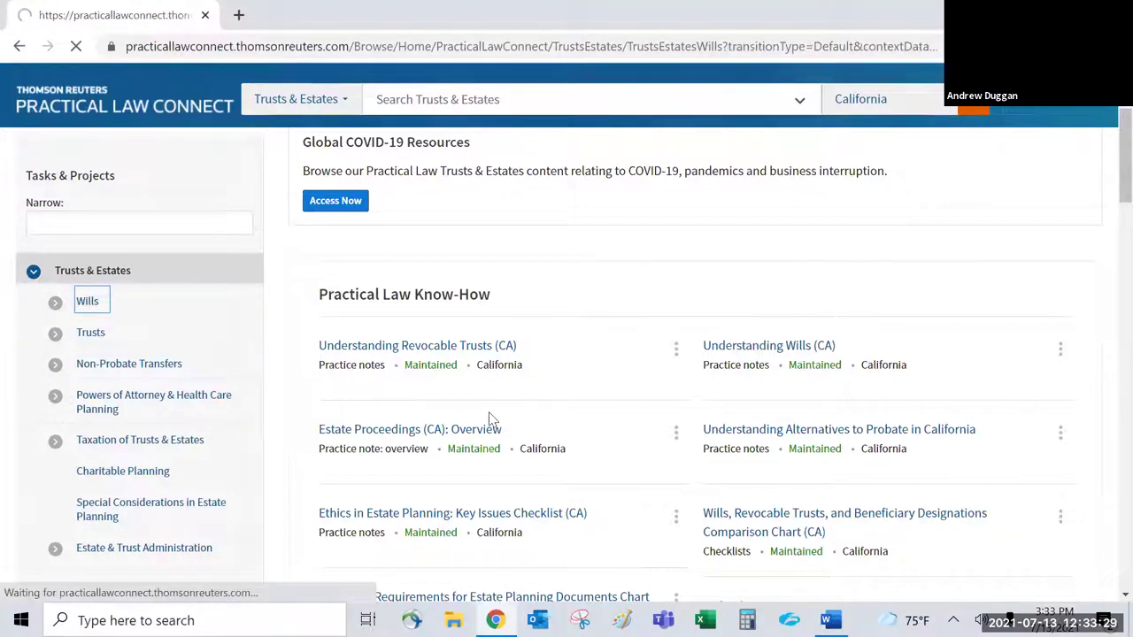
# Step: Examine the California know-how resources and the secondary sources offered for the Wills topic
pyautogui.scroll(-1, 512, 301)
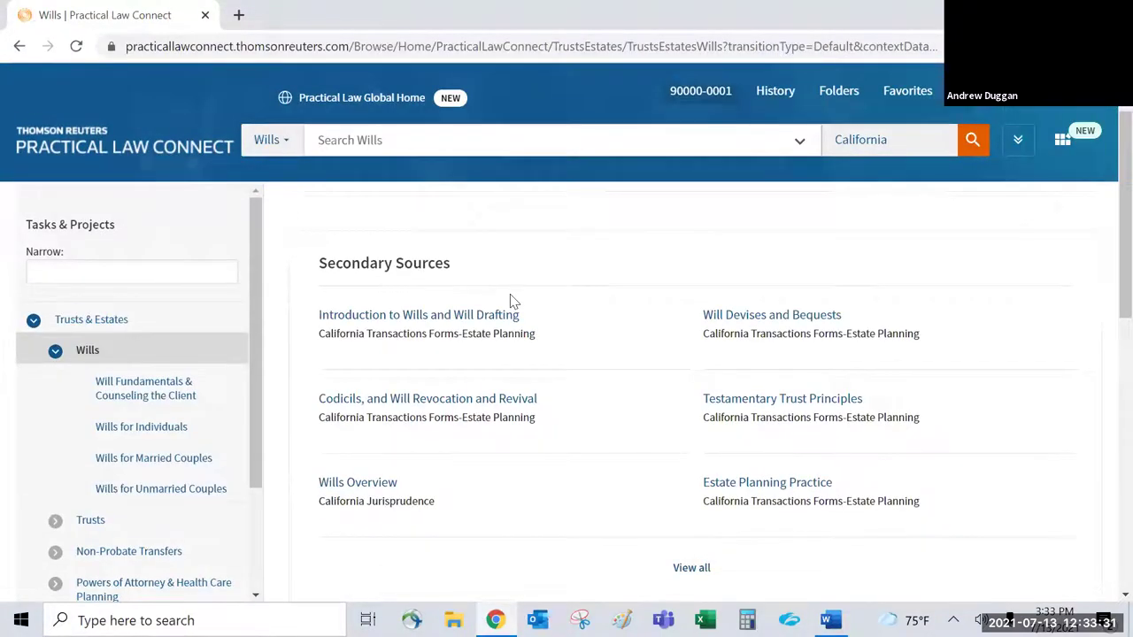
pyautogui.scroll(-1, 527, 248)
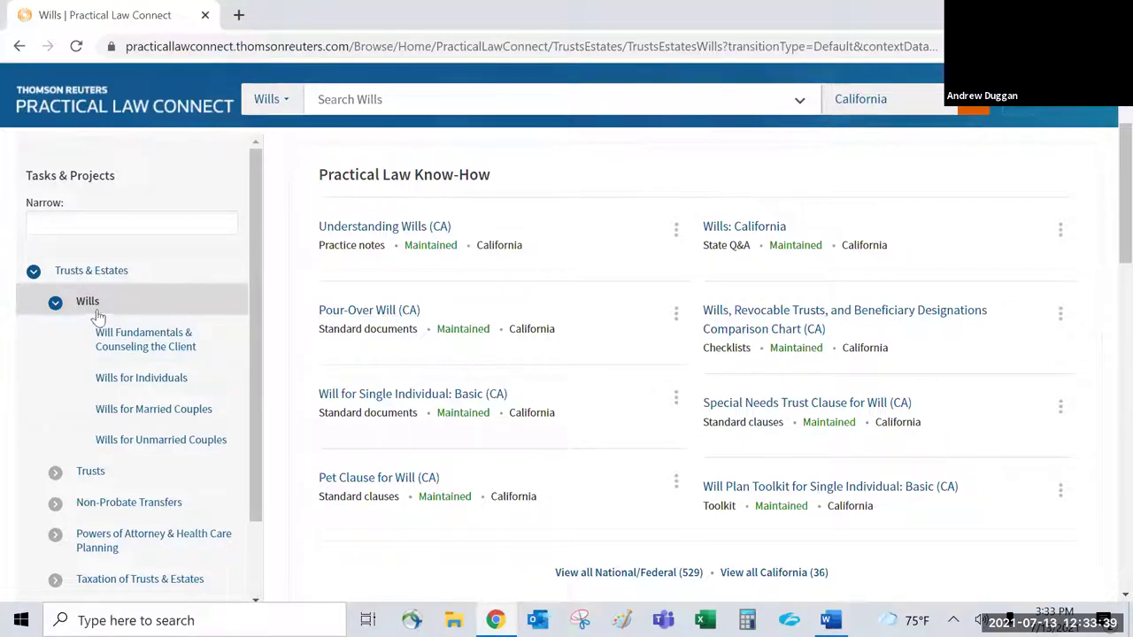
pyautogui.scroll(-1, 585, 197)
pyautogui.scroll(-4, 586, 197)
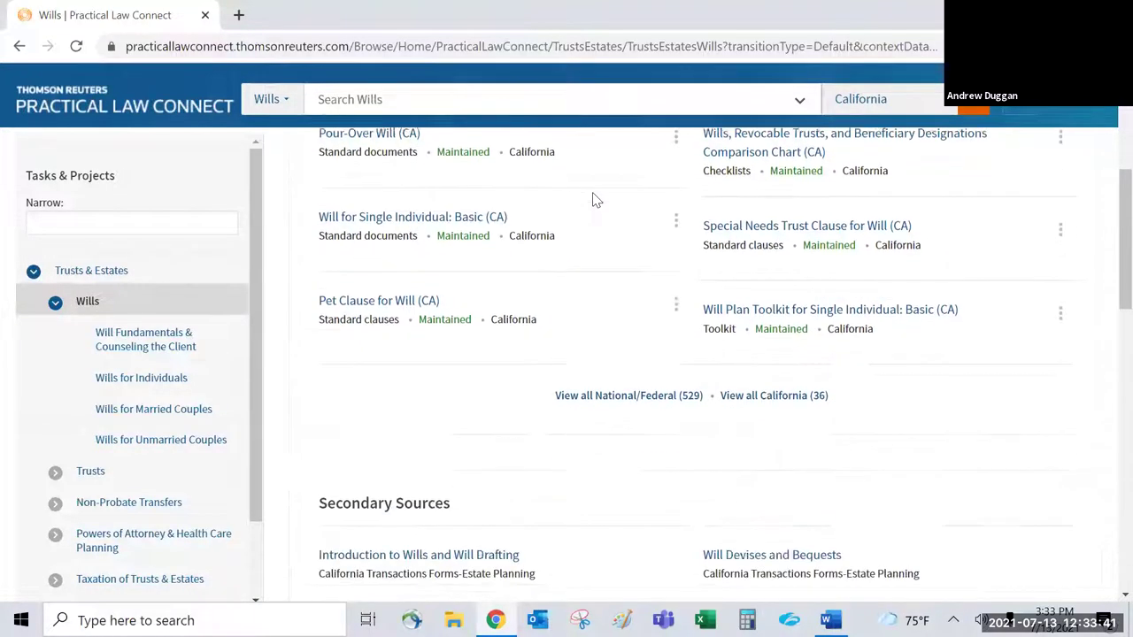
pyautogui.scroll(-1, 593, 200)
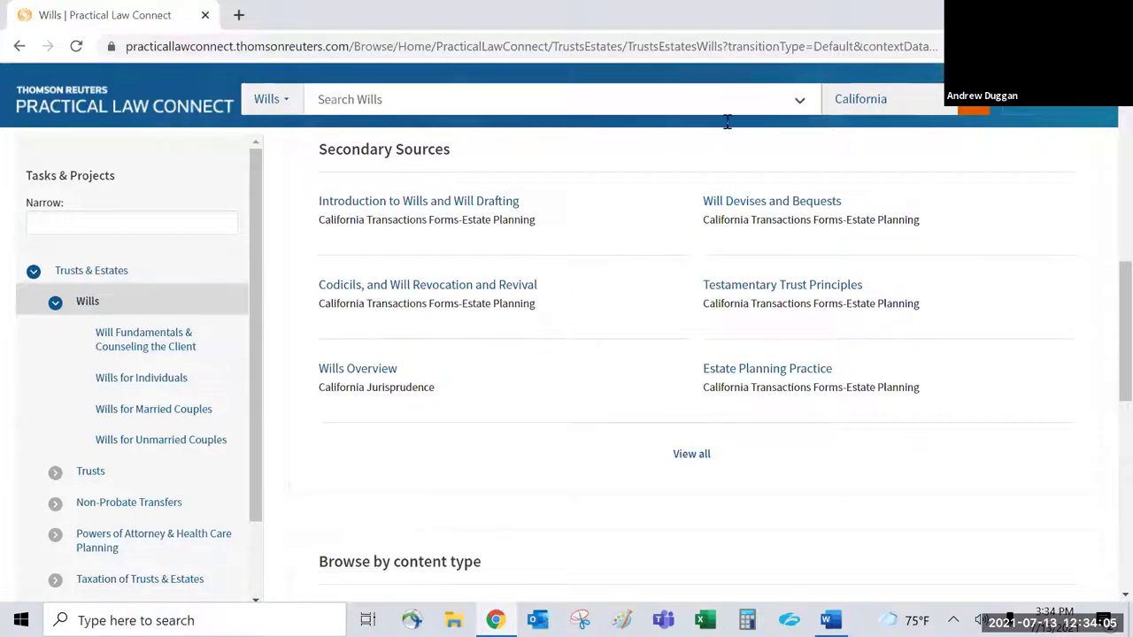
pyautogui.scroll(1, 567, 363)
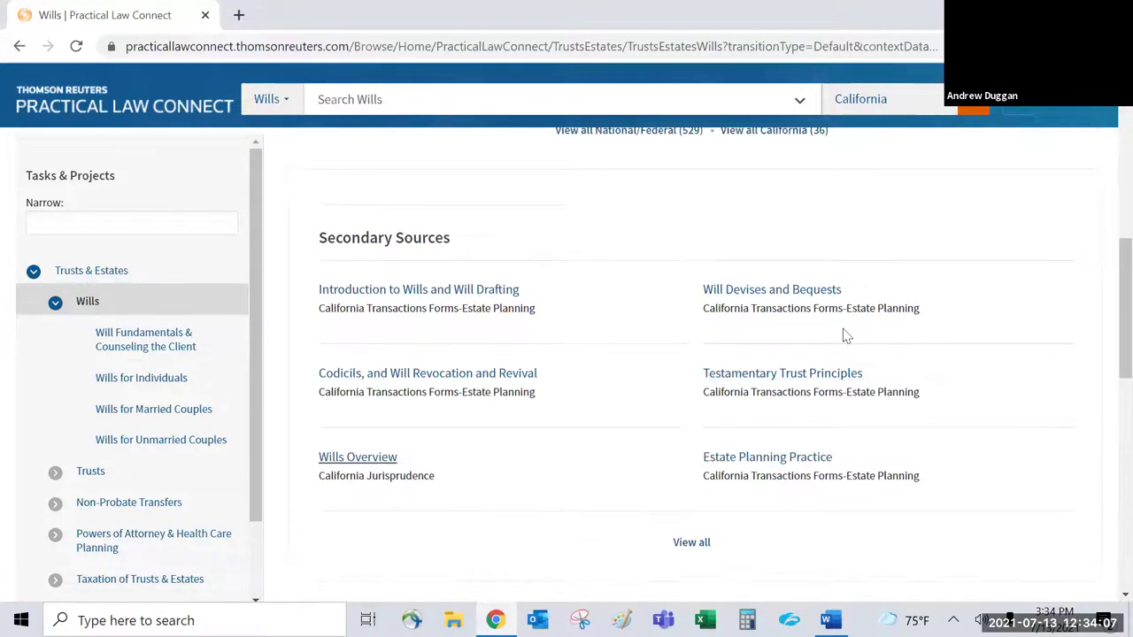
pyautogui.scroll(-1, 603, 398)
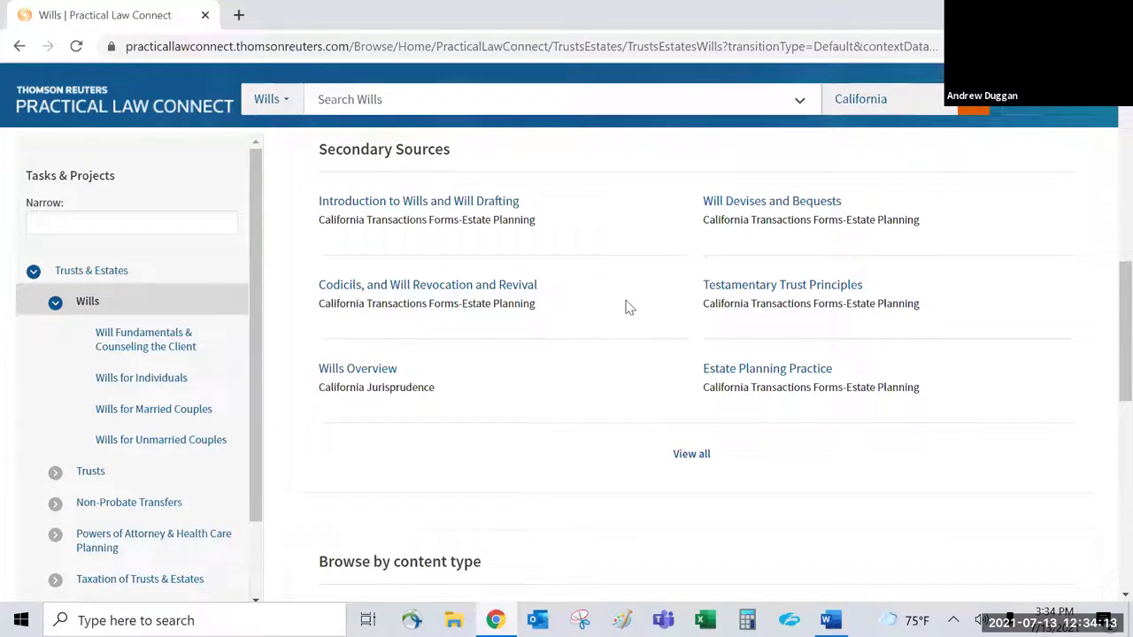
# Step: View all Trusts & Estates secondary sources, examine the national and state listings, and return to the Wills topic
pyautogui.click(684, 462)
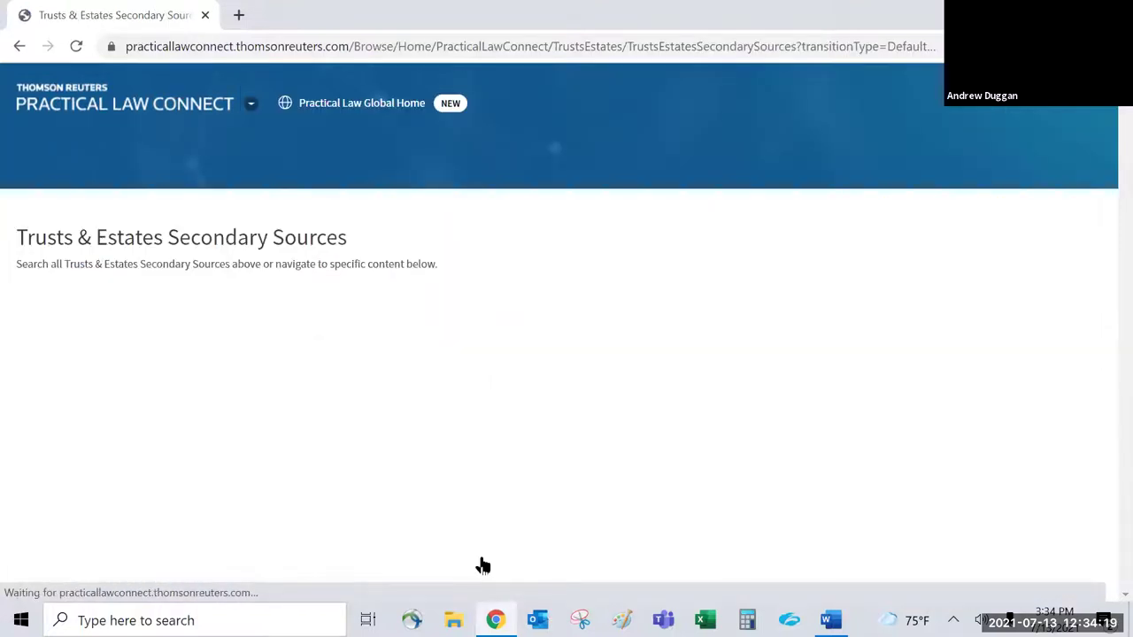
pyautogui.scroll(-1, 561, 351)
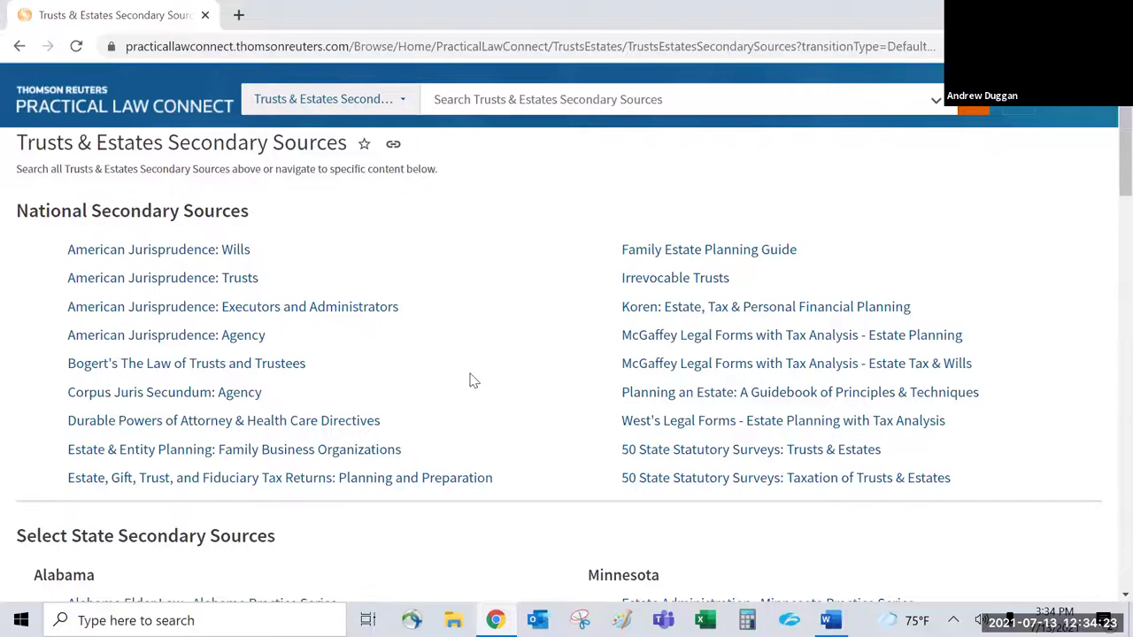
pyautogui.scroll(-1, 472, 378)
pyautogui.scroll(-3, 471, 379)
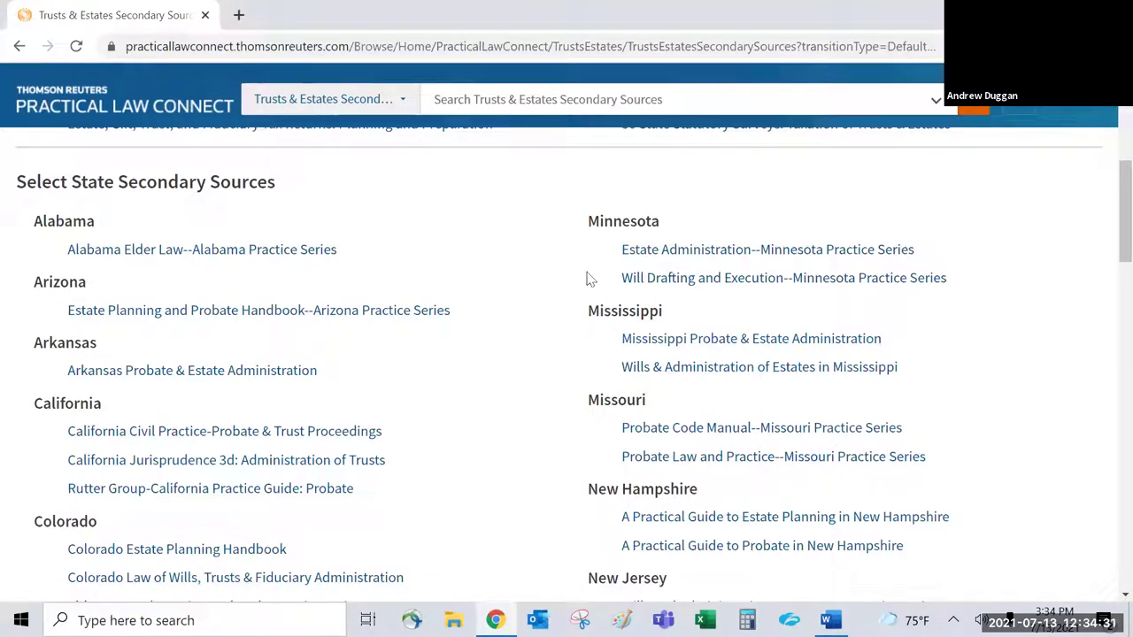
pyautogui.scroll(5, 522, 316)
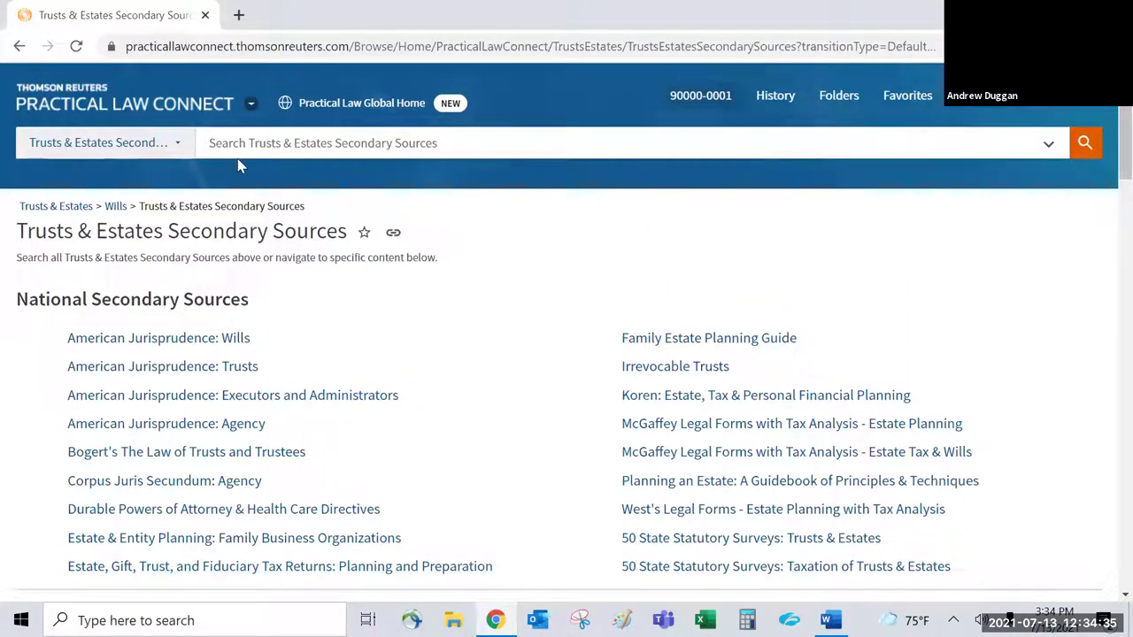
pyautogui.click(20, 47)
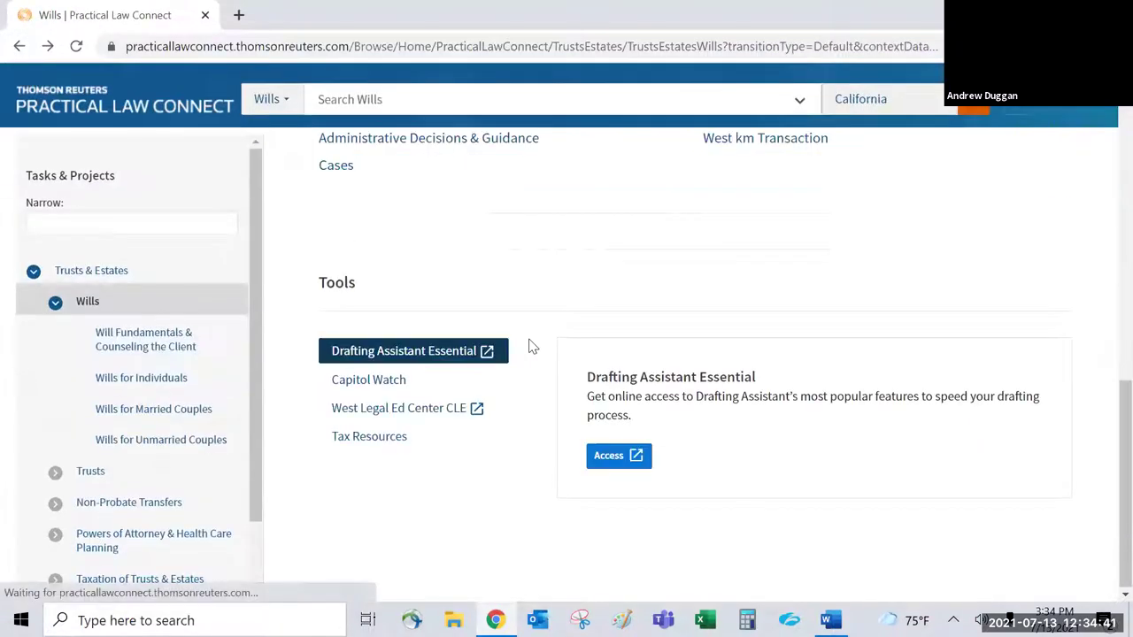
# Step: Review the Wills topic's know-how, secondary sources and content type categories
pyautogui.scroll(10, 627, 375)
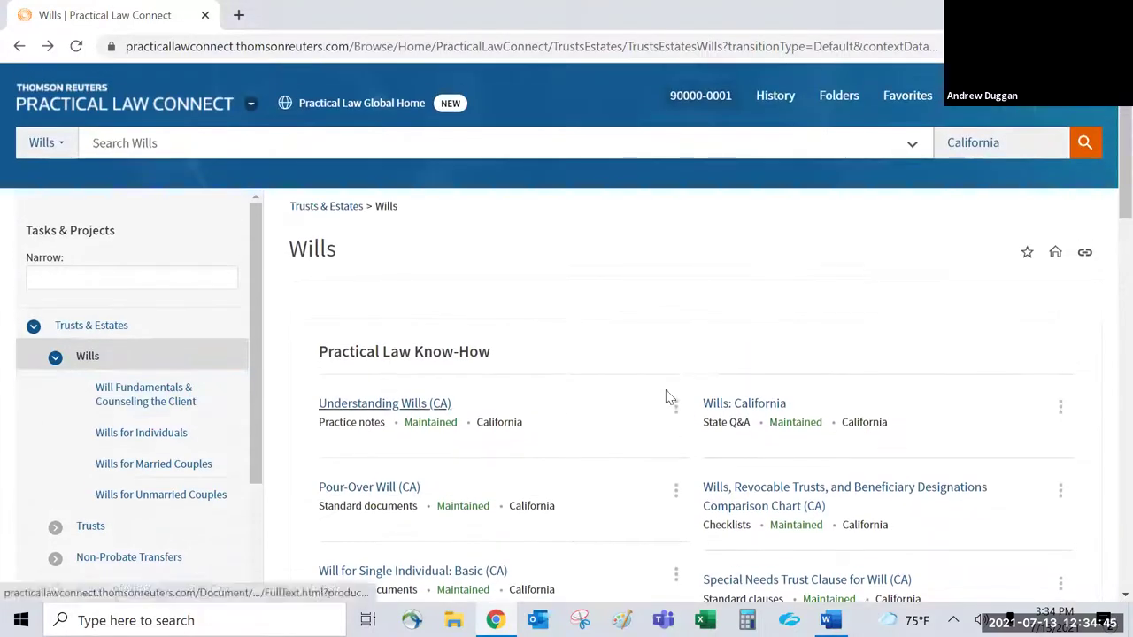
pyautogui.scroll(-2, 549, 348)
pyautogui.scroll(-5, 591, 365)
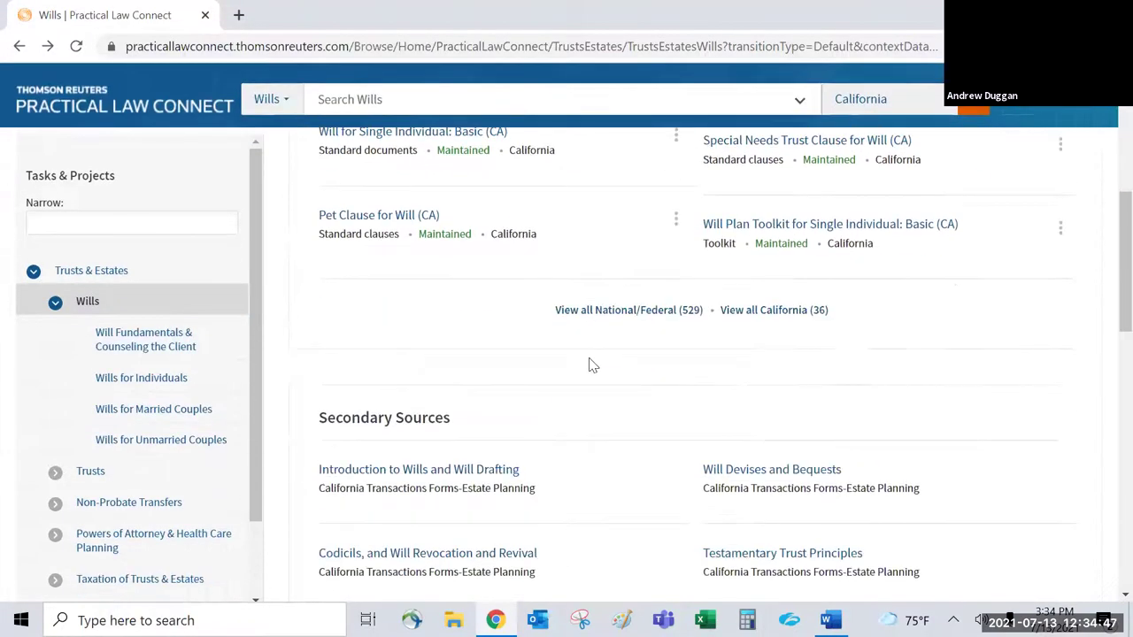
pyautogui.scroll(-1, 556, 281)
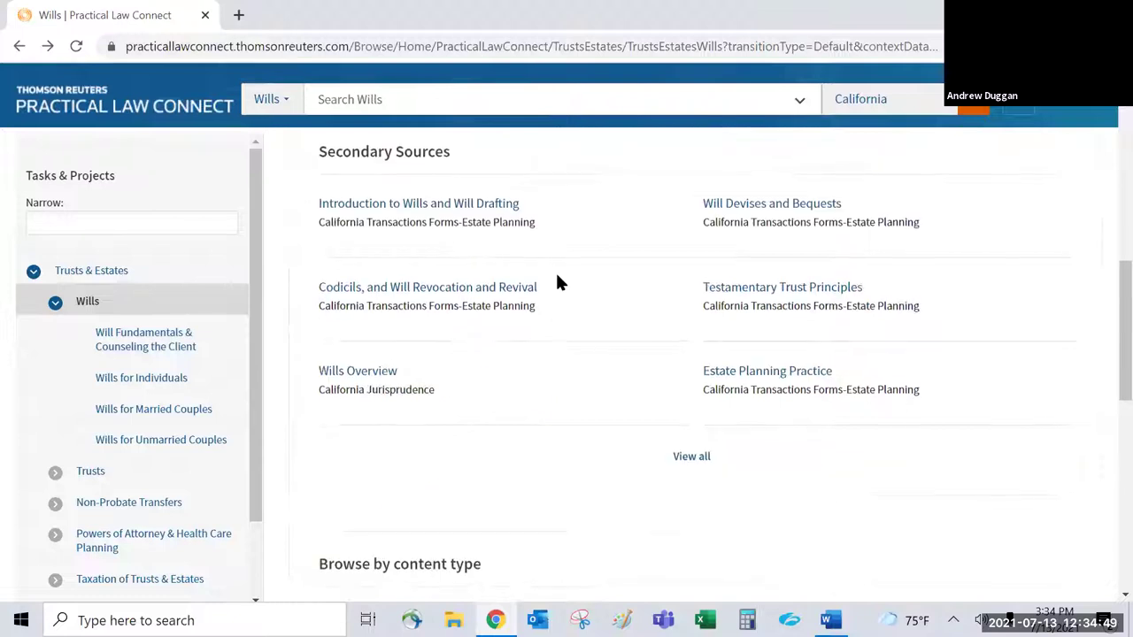
pyautogui.scroll(-3, 605, 434)
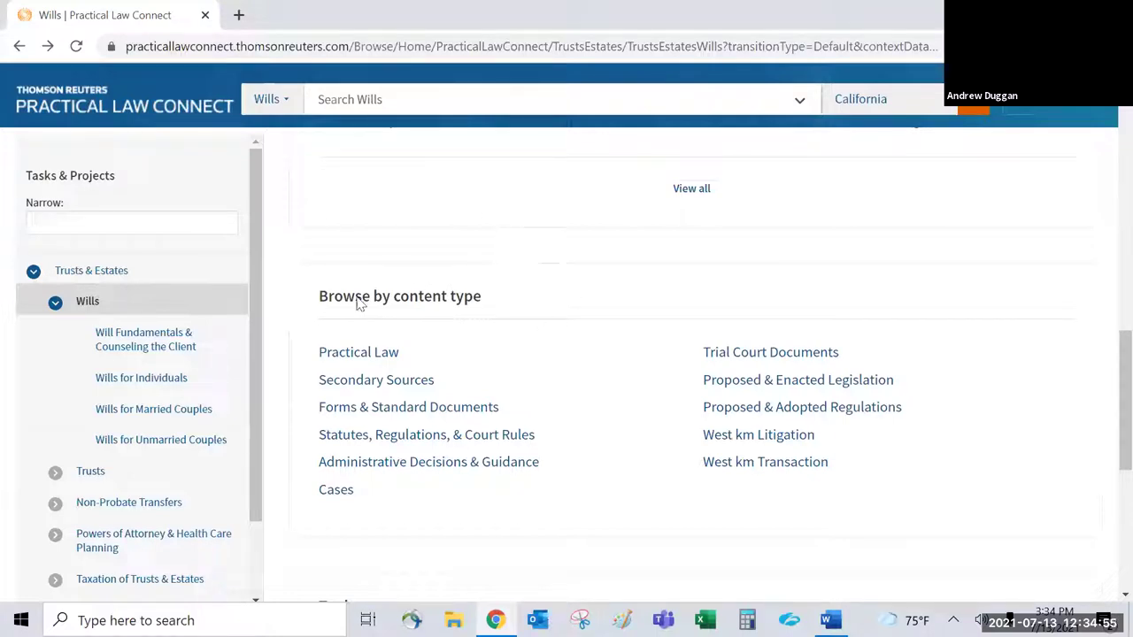
pyautogui.scroll(2, 605, 410)
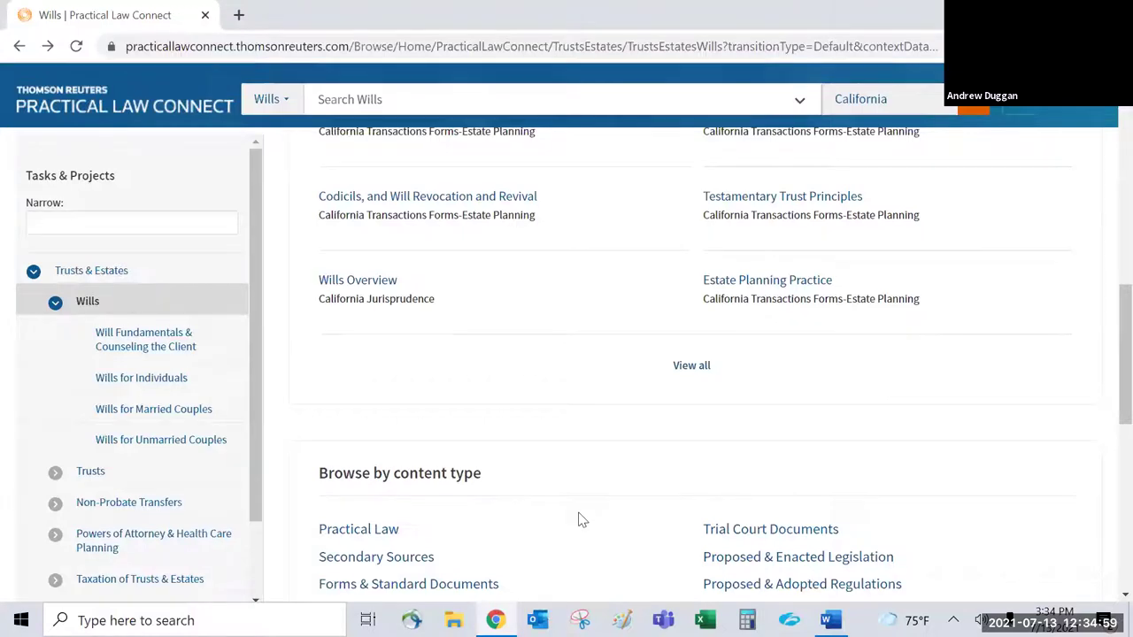
pyautogui.scroll(7, 577, 517)
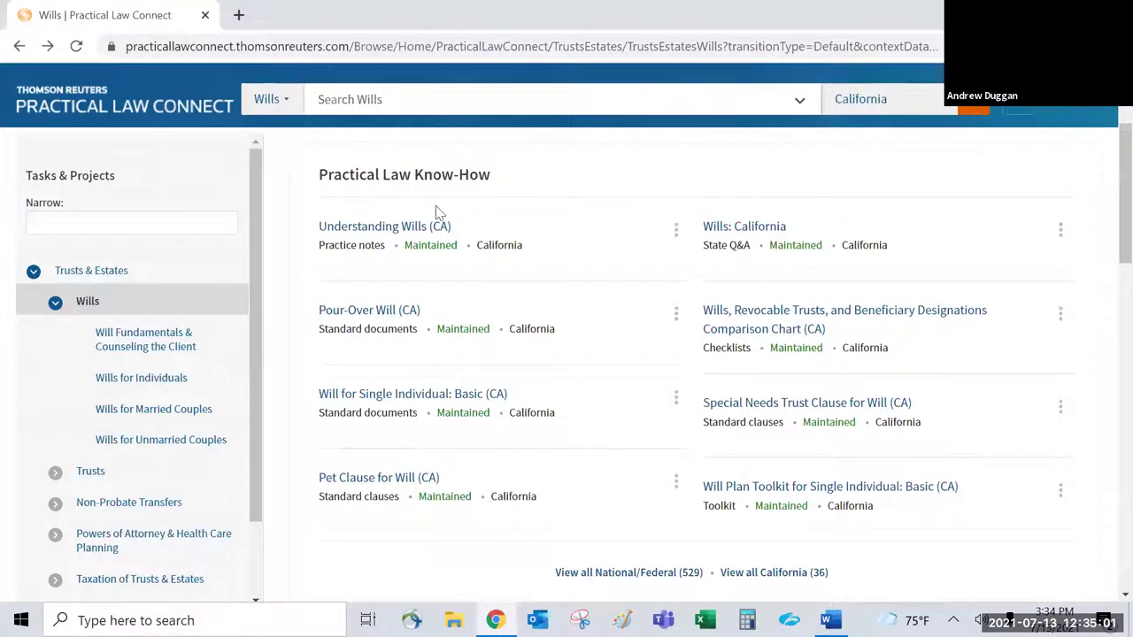
pyautogui.scroll(-5, 757, 354)
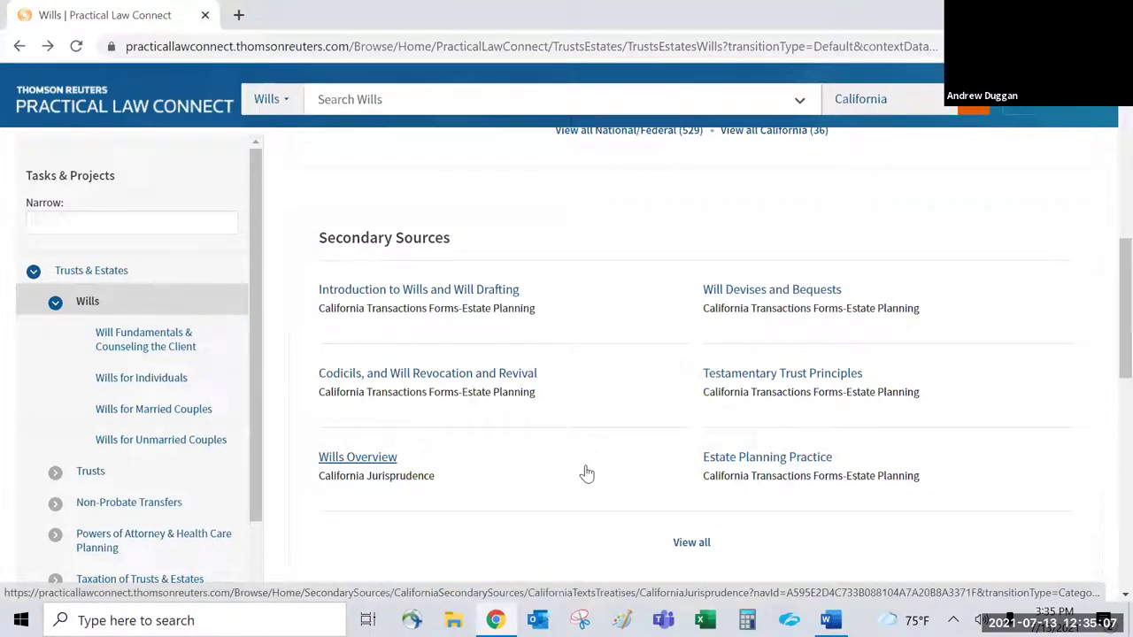
pyautogui.scroll(6, 599, 544)
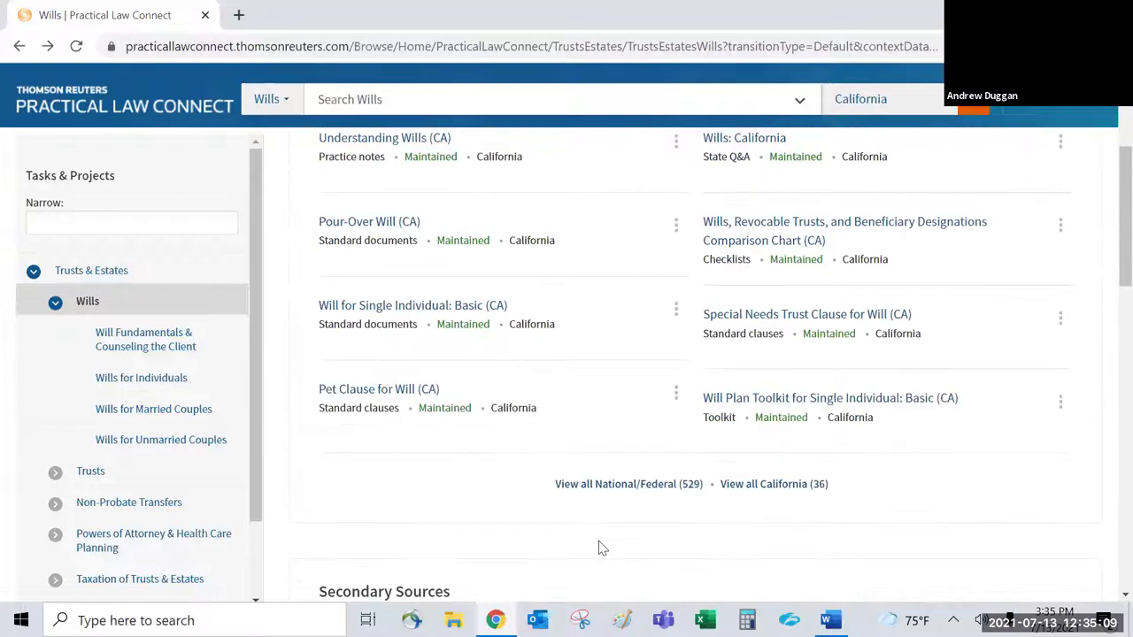
# Step: Return to the home page and open Practical Law Automated Documents from the popular tools
pyautogui.click(148, 119)
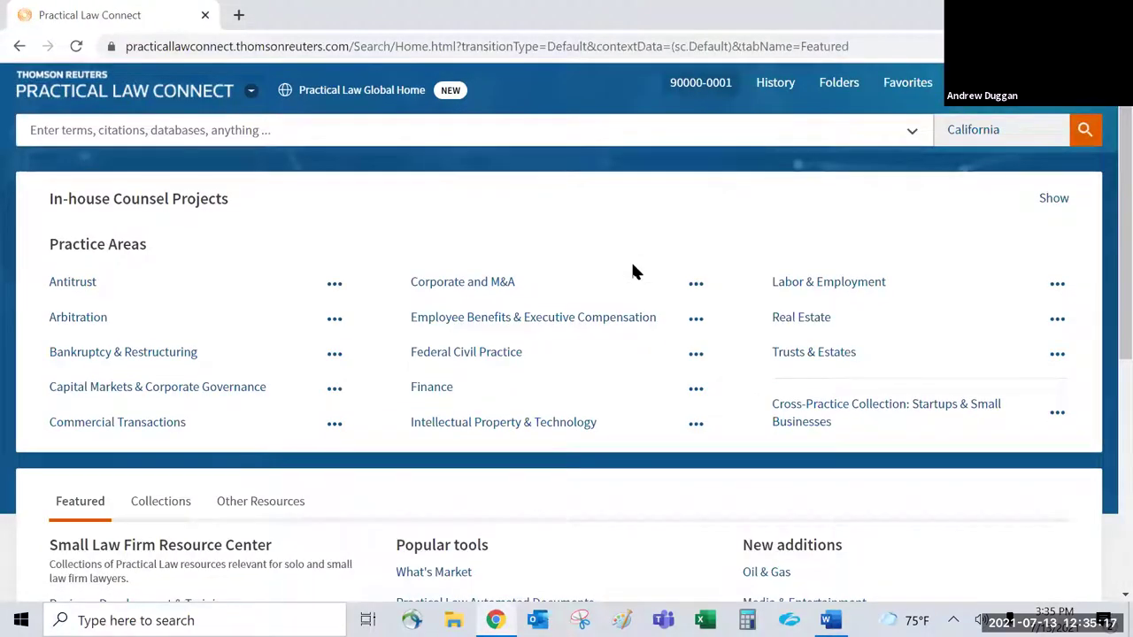
pyautogui.scroll(-2, 632, 271)
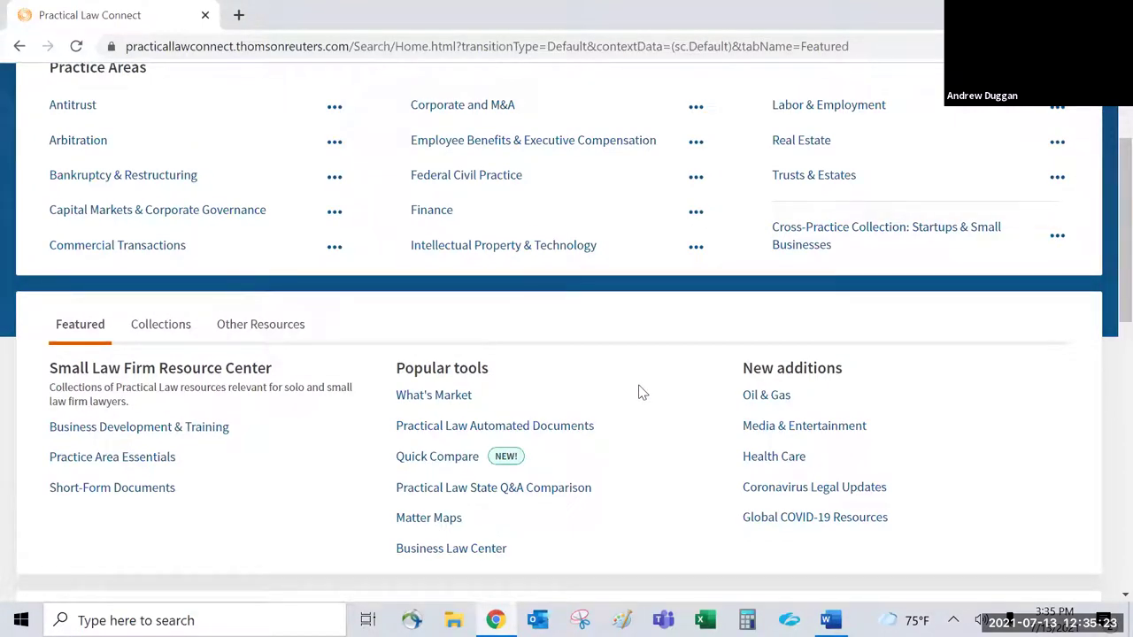
pyautogui.scroll(2, 643, 393)
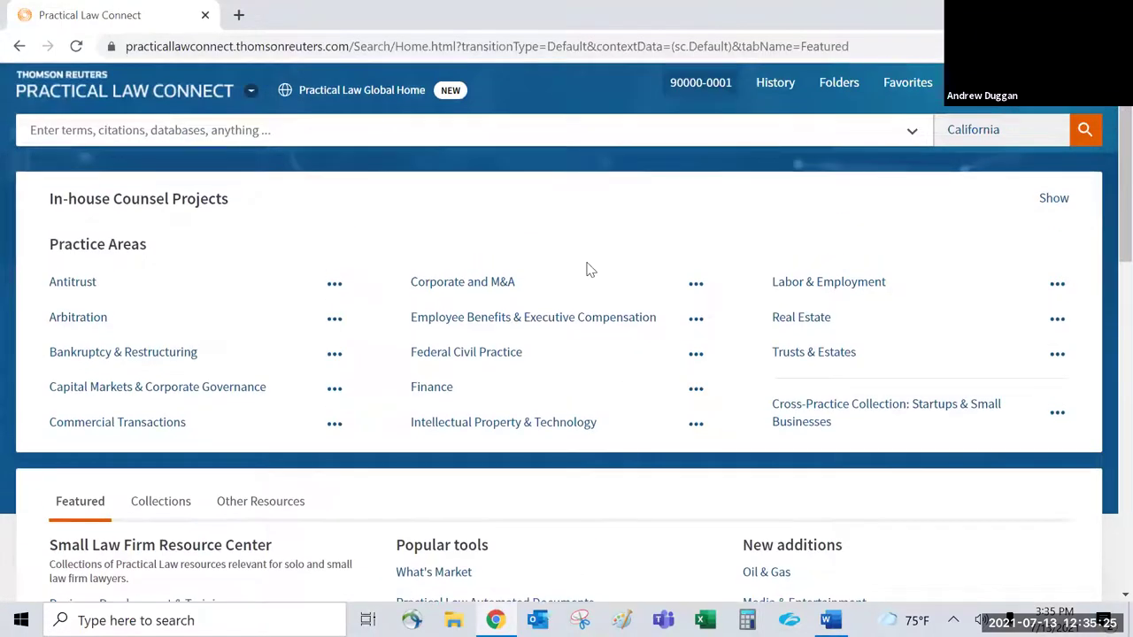
pyautogui.scroll(-3, 627, 279)
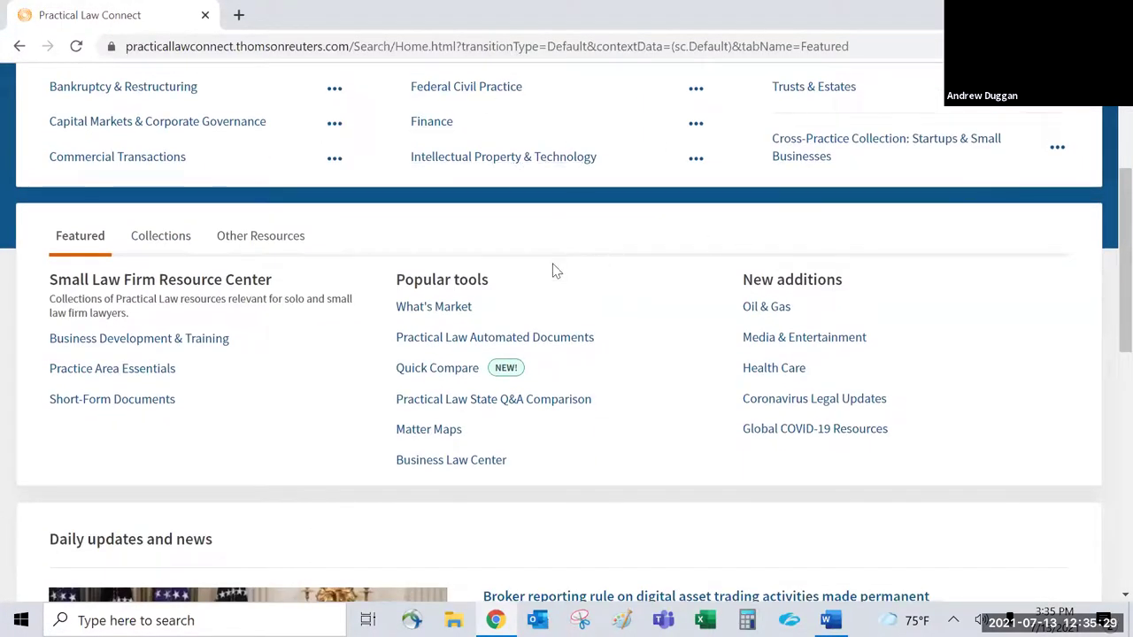
pyautogui.moveTo(517, 285); pyautogui.dragTo(393, 282)
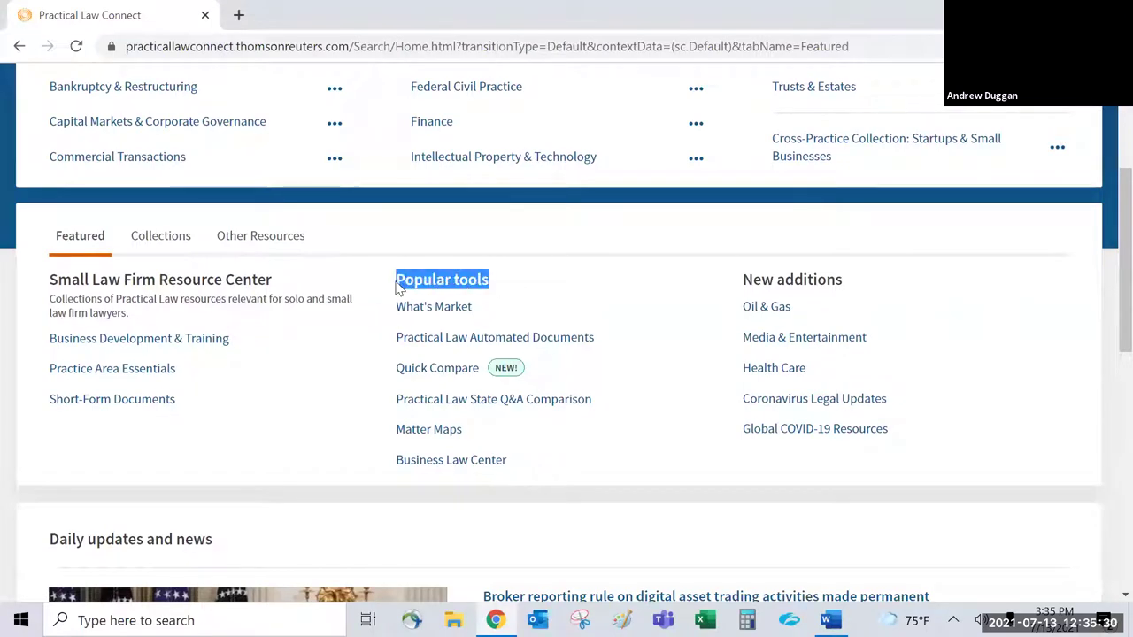
pyautogui.click(570, 284)
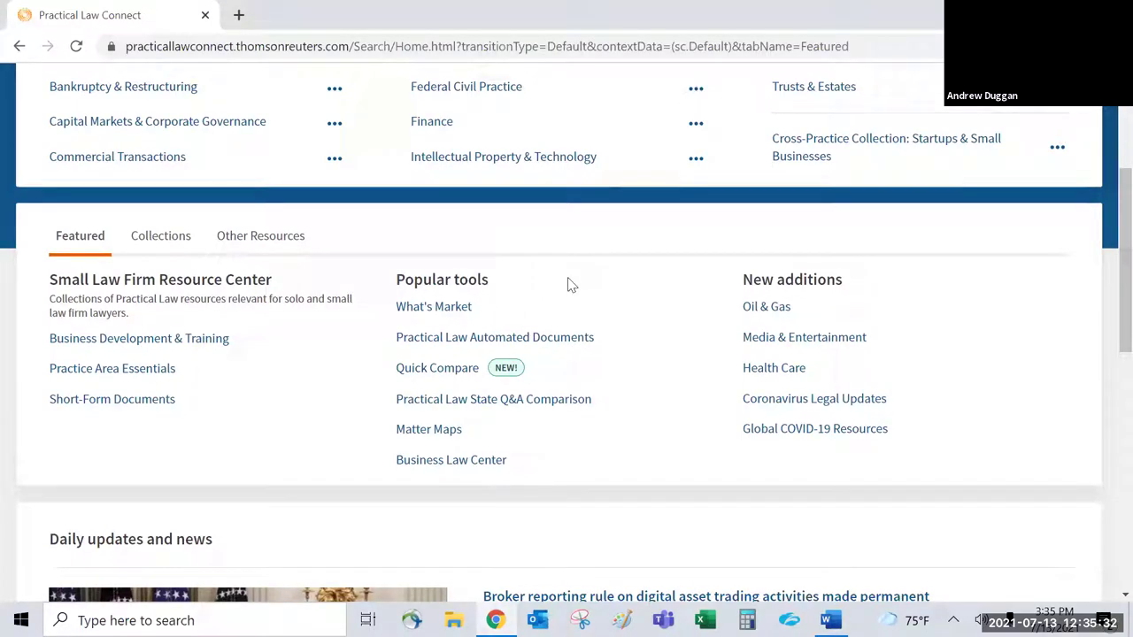
pyautogui.click(559, 342)
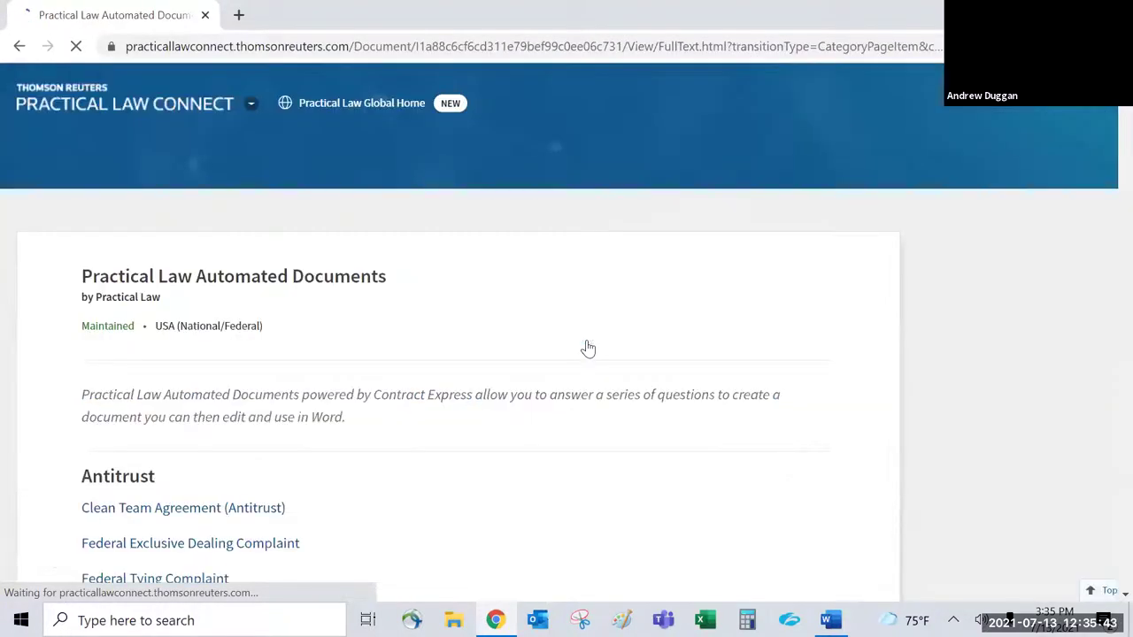
# Step: Browse the automated documents list and go to its Corporate and M&A section
pyautogui.scroll(-3, 600, 317)
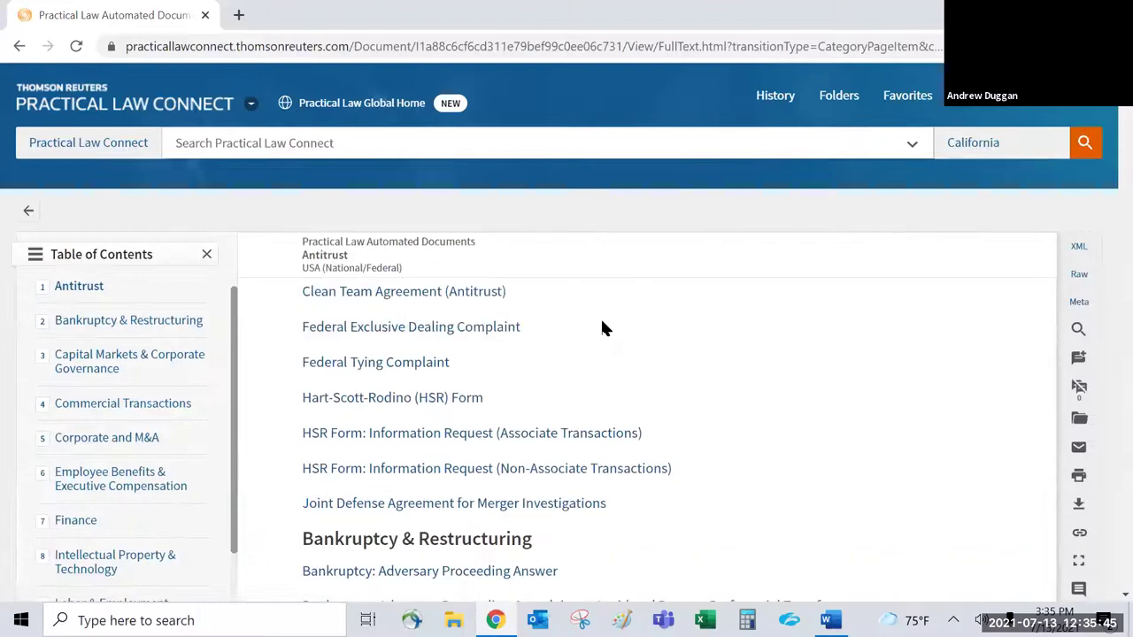
pyautogui.scroll(-1, 602, 328)
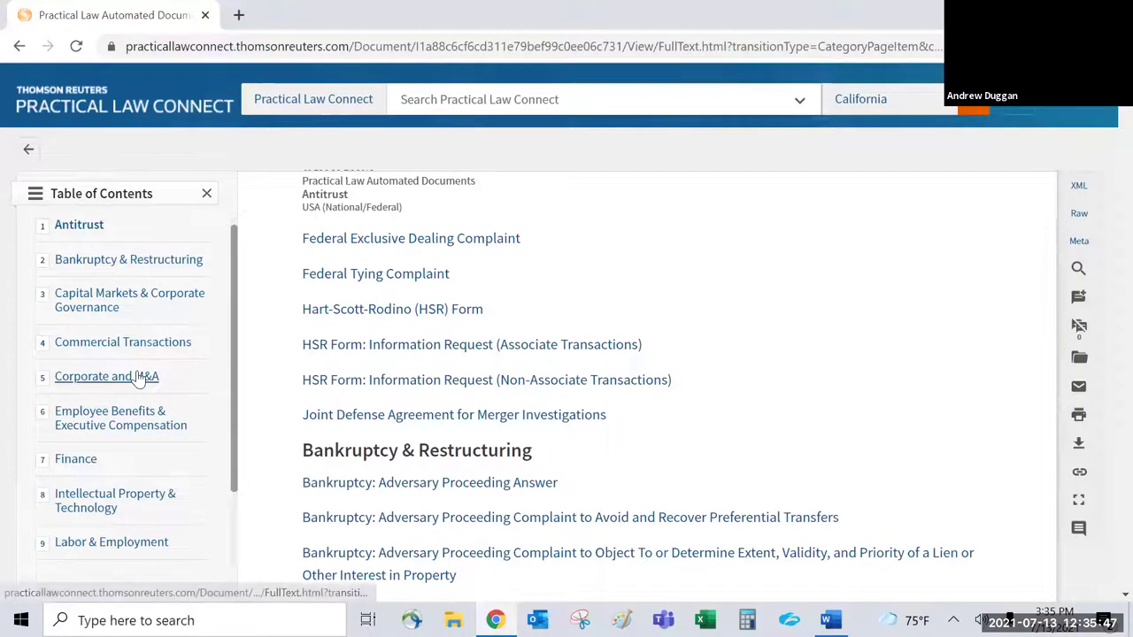
pyautogui.click(146, 375)
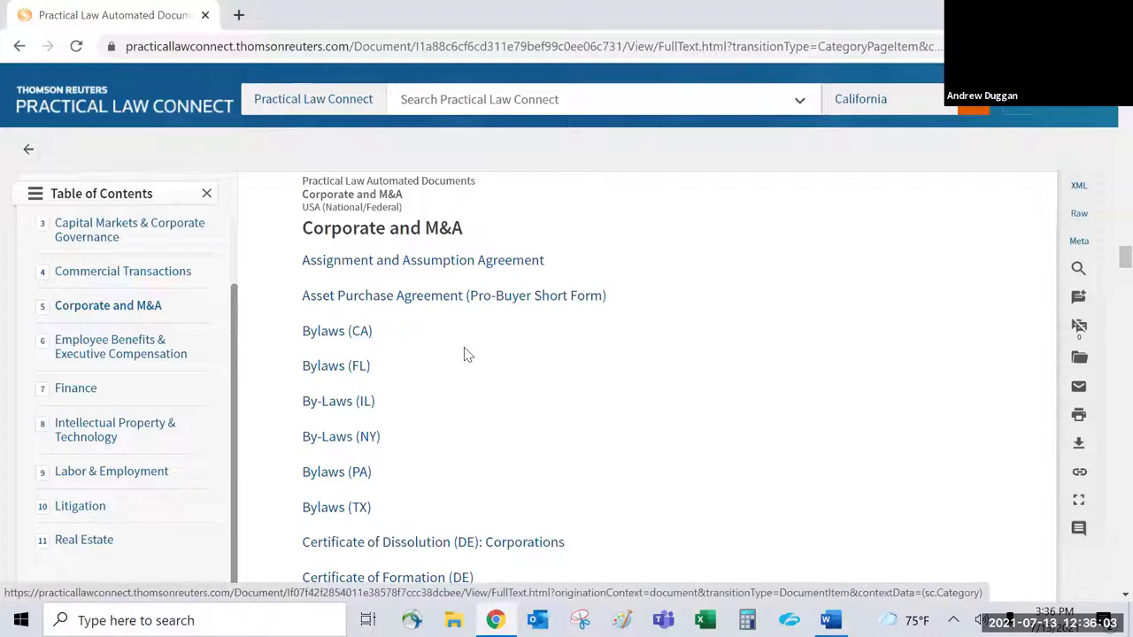
# Step: Open the Bylaws (CA) automated document and review its opening text through Article I, Offices
pyautogui.click(320, 341)
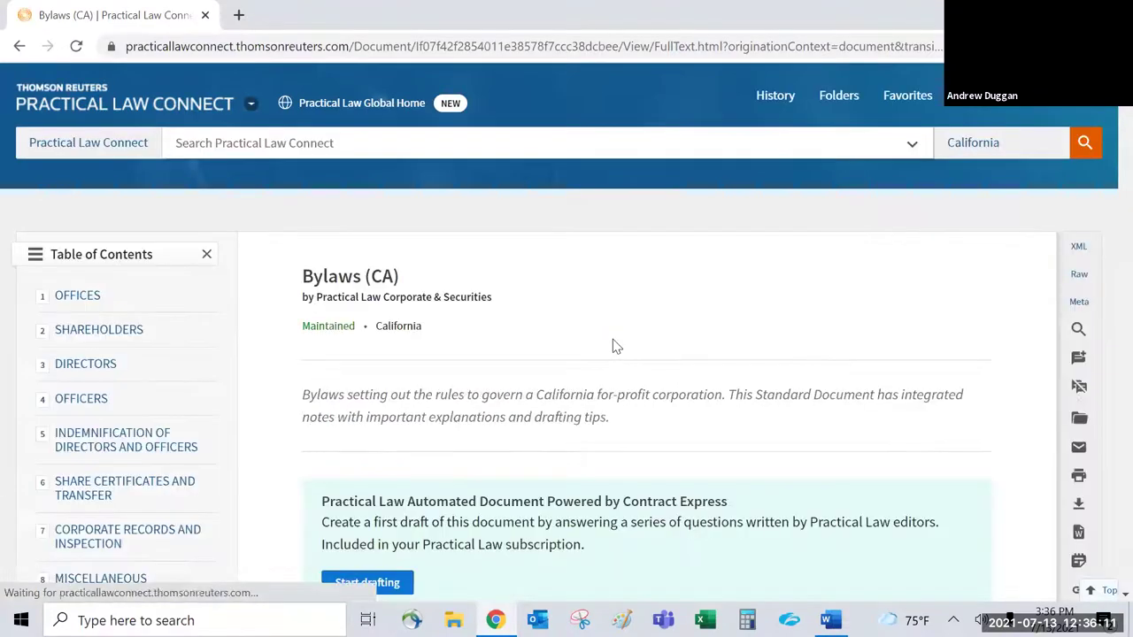
pyautogui.scroll(-5, 612, 346)
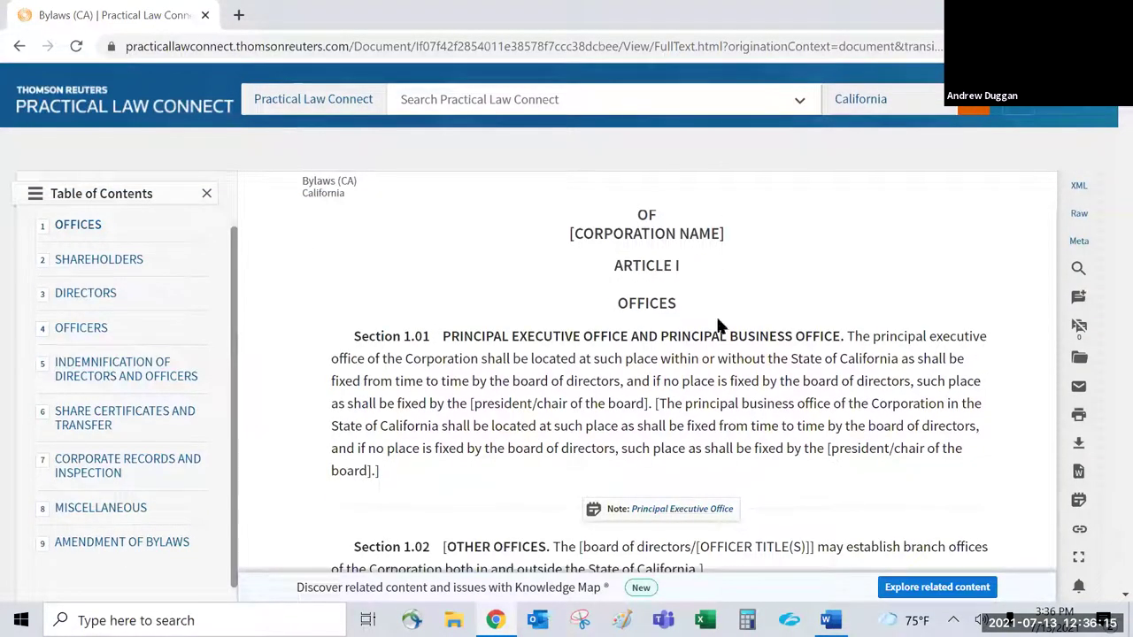
pyautogui.scroll(1, 803, 262)
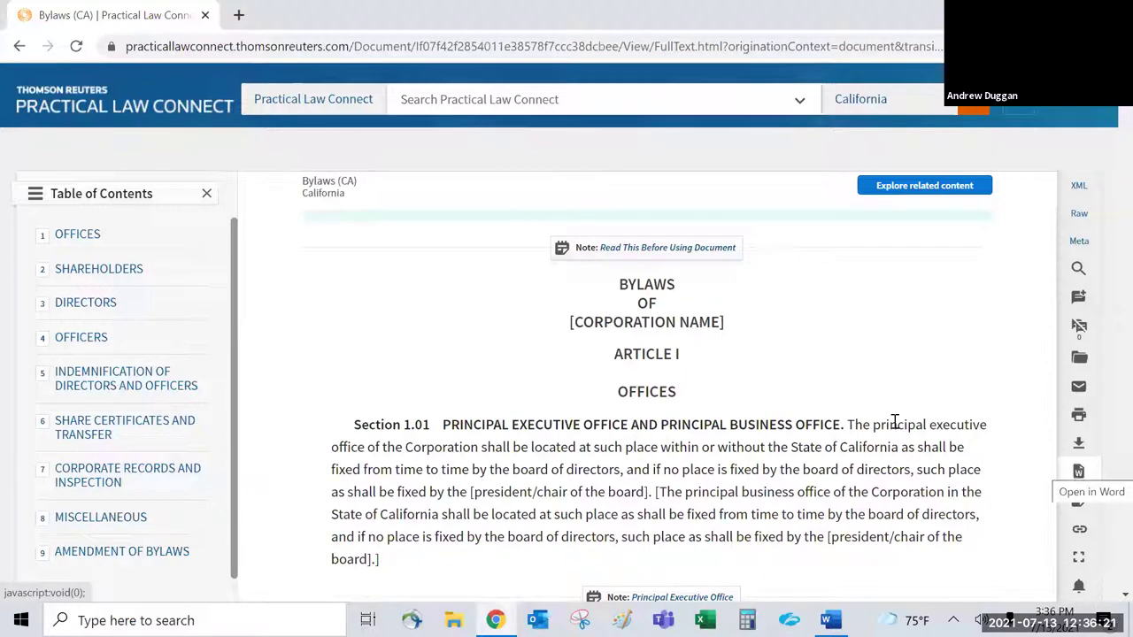
# Step: Read the "Read This Before Using Document" note in the Bylaws (CA) document, then close it
pyautogui.click(637, 250)
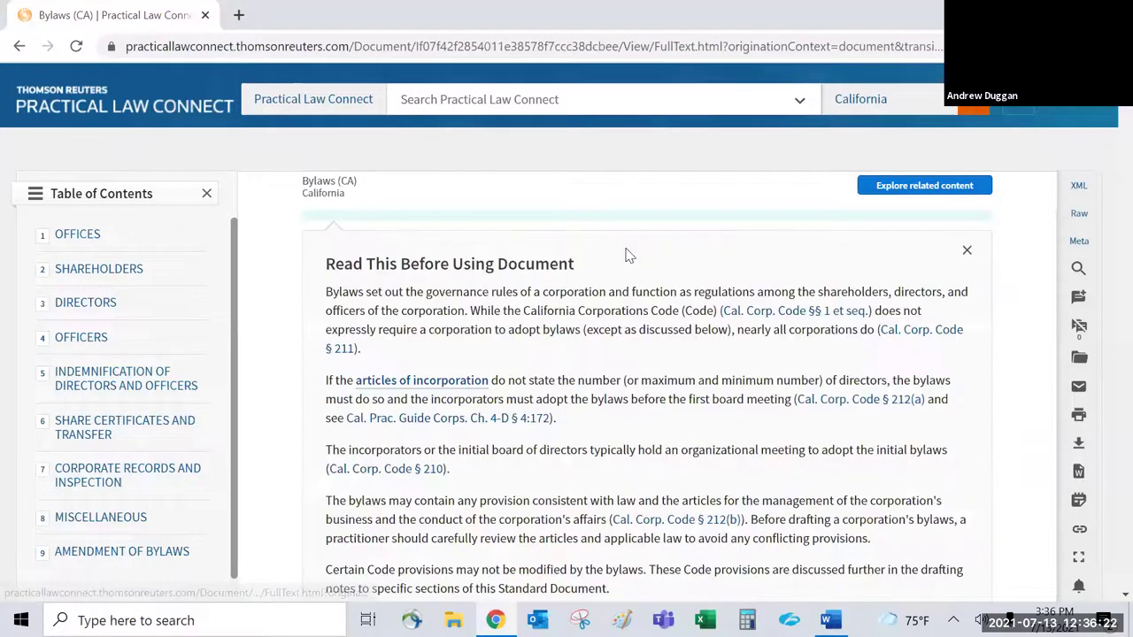
pyautogui.click(969, 253)
pyautogui.scroll(5, 679, 387)
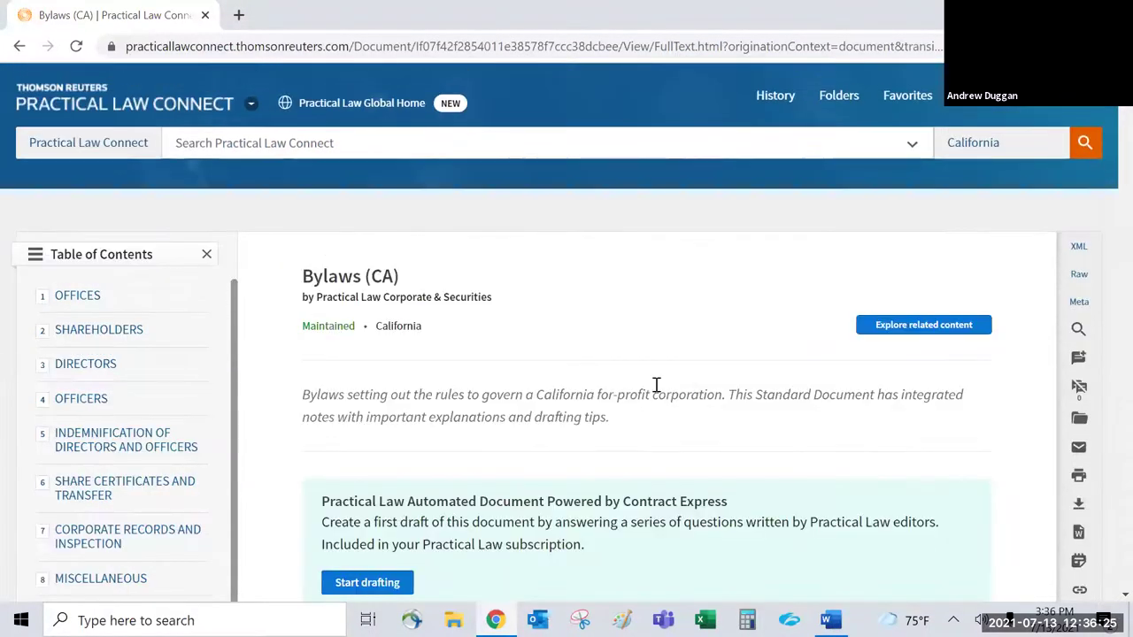
# Step: Start drafting the automated Contract Express version of the Bylaws (CA) document
pyautogui.scroll(-3, 599, 435)
pyautogui.scroll(3, 600, 434)
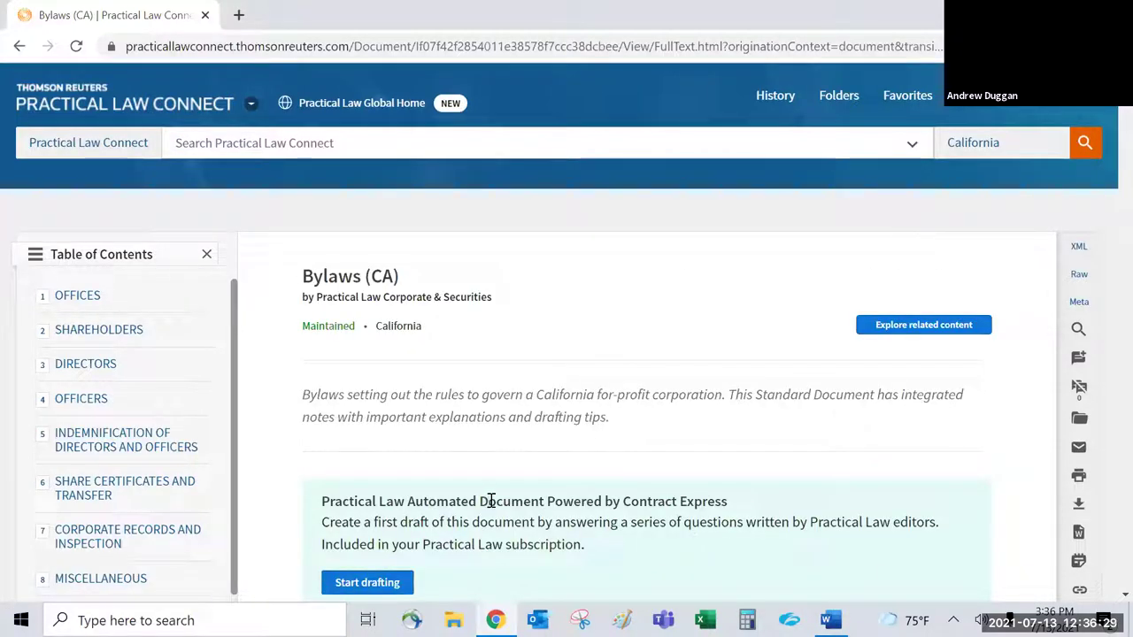
pyautogui.click(362, 584)
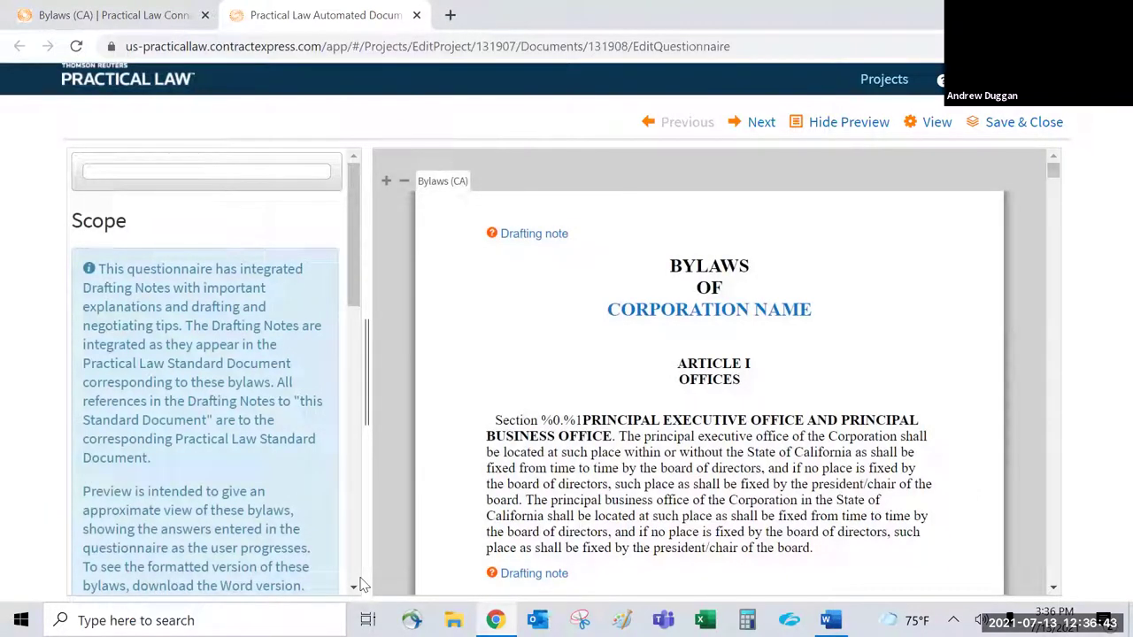
# Step: Expand the drafting note on the principal executive office in the bylaws preview, look through it and collapse it
pyautogui.click(549, 574)
pyautogui.scroll(-1, 563, 546)
pyautogui.scroll(-3, 560, 546)
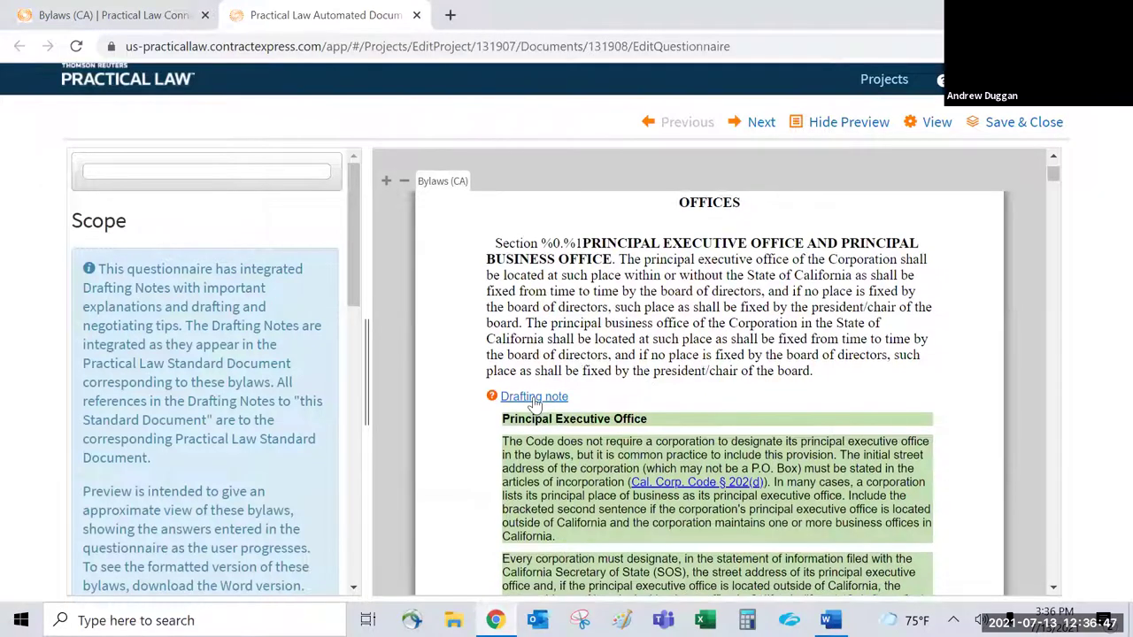
pyautogui.click(536, 397)
pyautogui.scroll(4, 407, 347)
# Step: Continue past the Scope page of the questionnaire and enter ABC Corp as the name of the corporation
pyautogui.moveTo(351, 286); pyautogui.dragTo(352, 558)
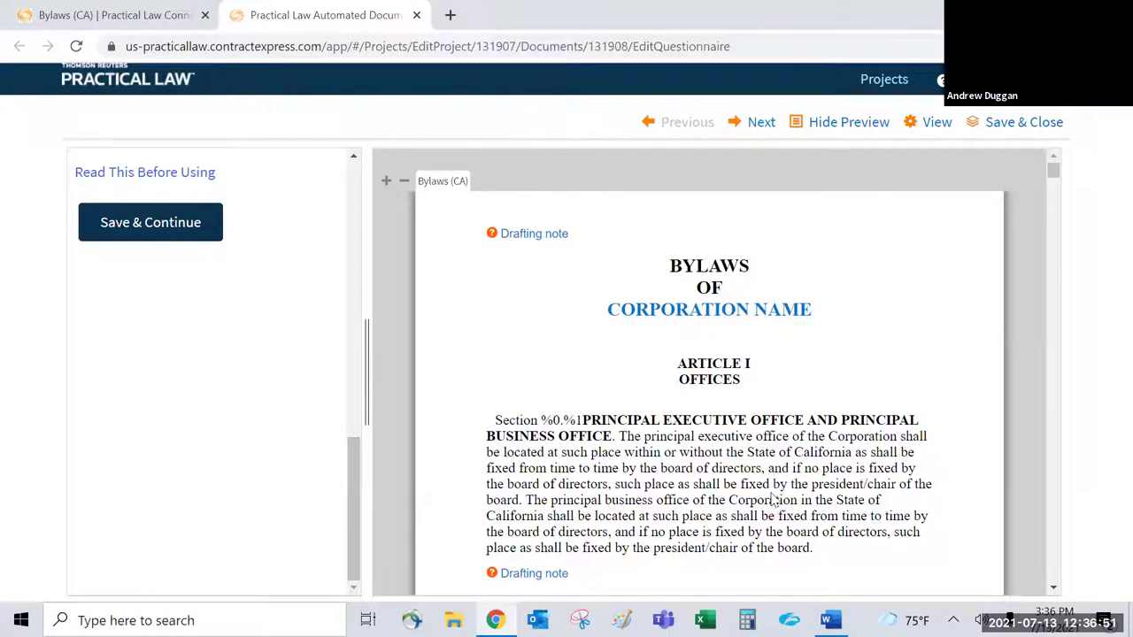
pyautogui.click(160, 229)
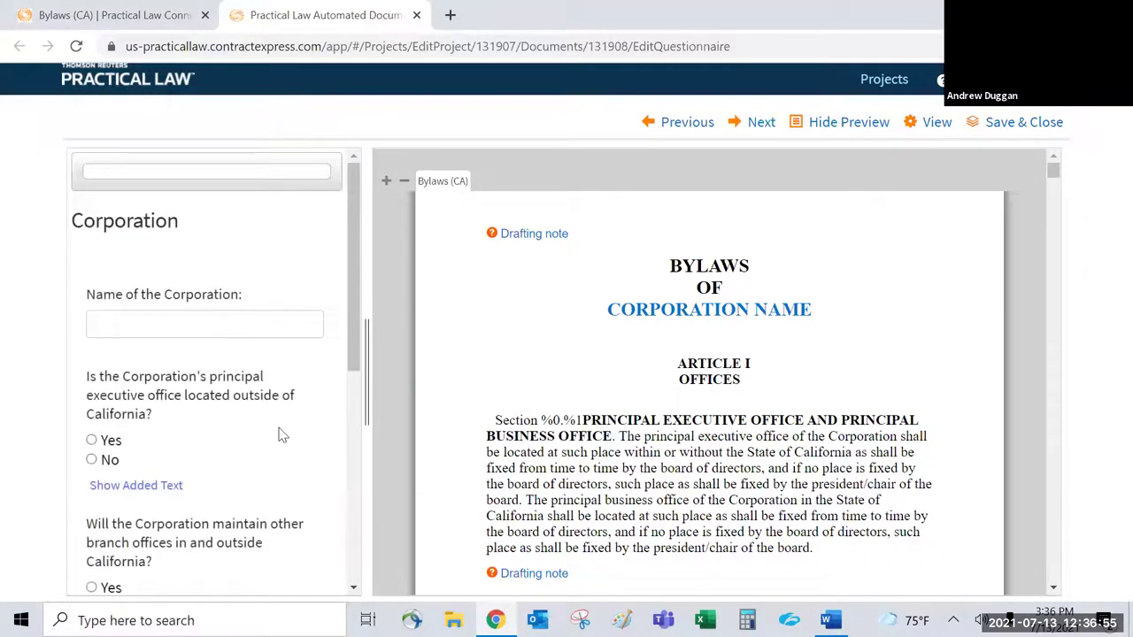
pyautogui.click(214, 328)
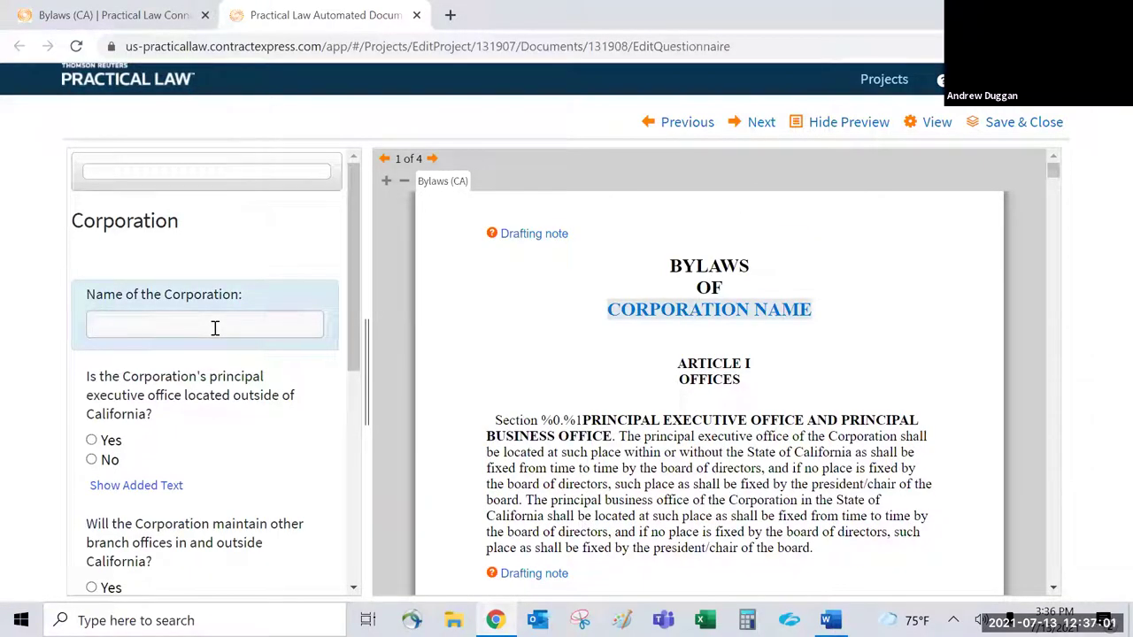
pyautogui.write('ABC Corp')
pyautogui.click(226, 370)
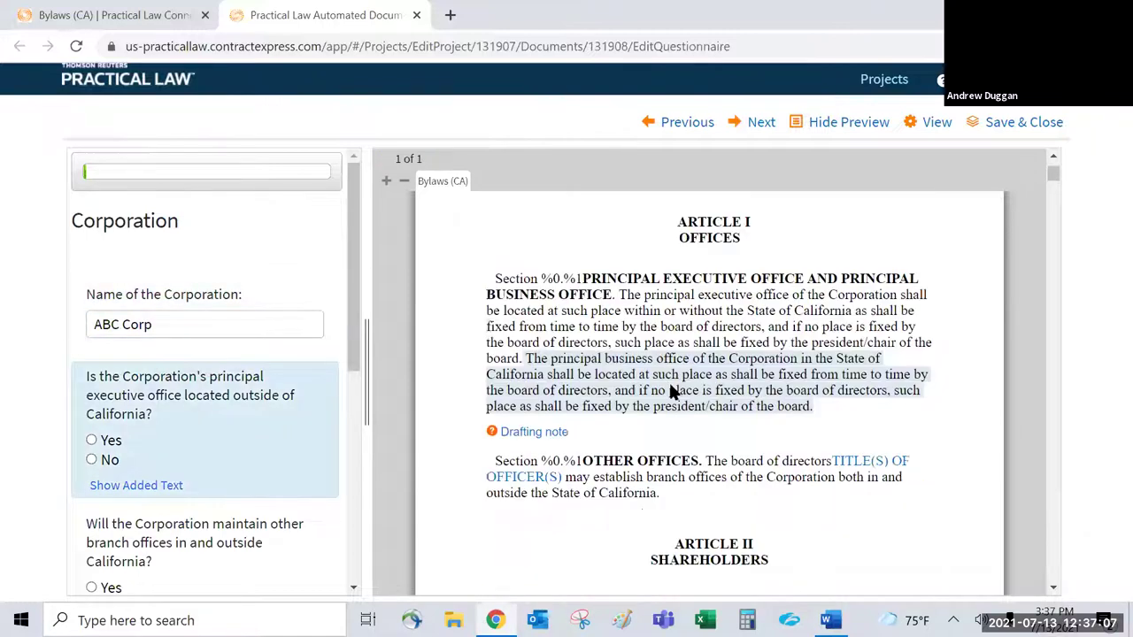
# Step: Check the affected bylaws text in the preview and answer No to the principal executive office being outside California
pyautogui.scroll(-4, 770, 348)
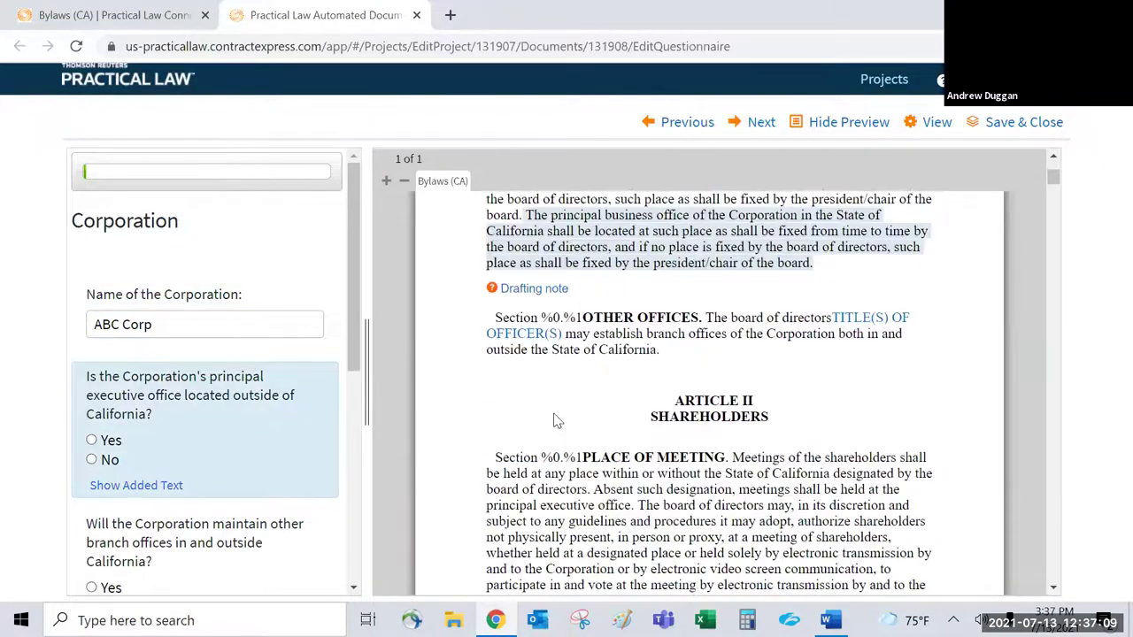
pyautogui.scroll(4, 749, 406)
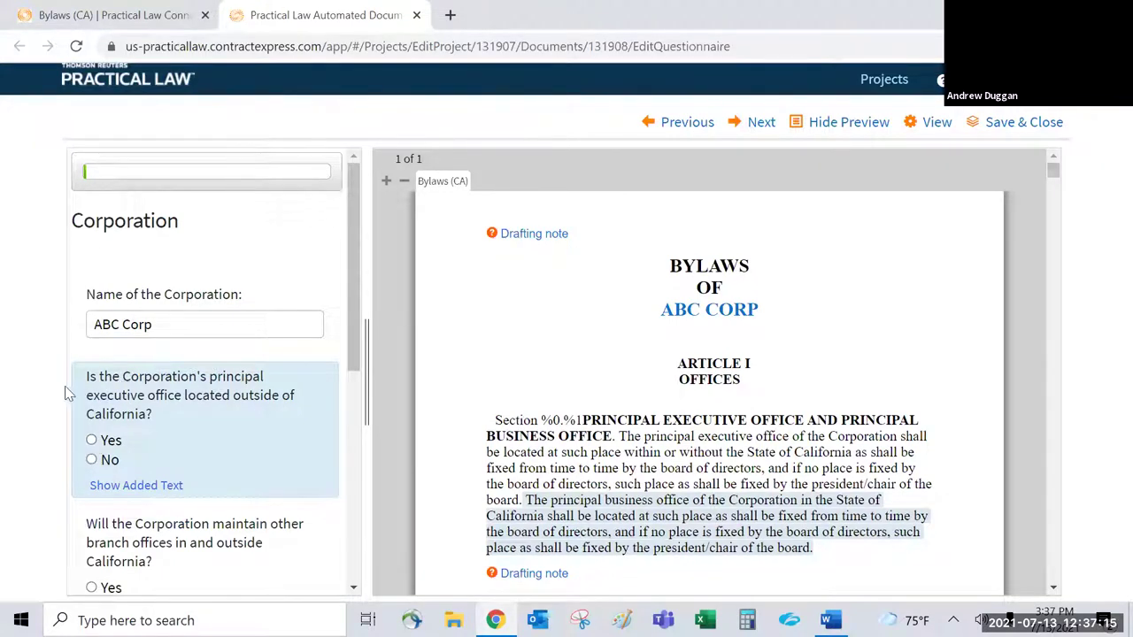
pyautogui.click(91, 461)
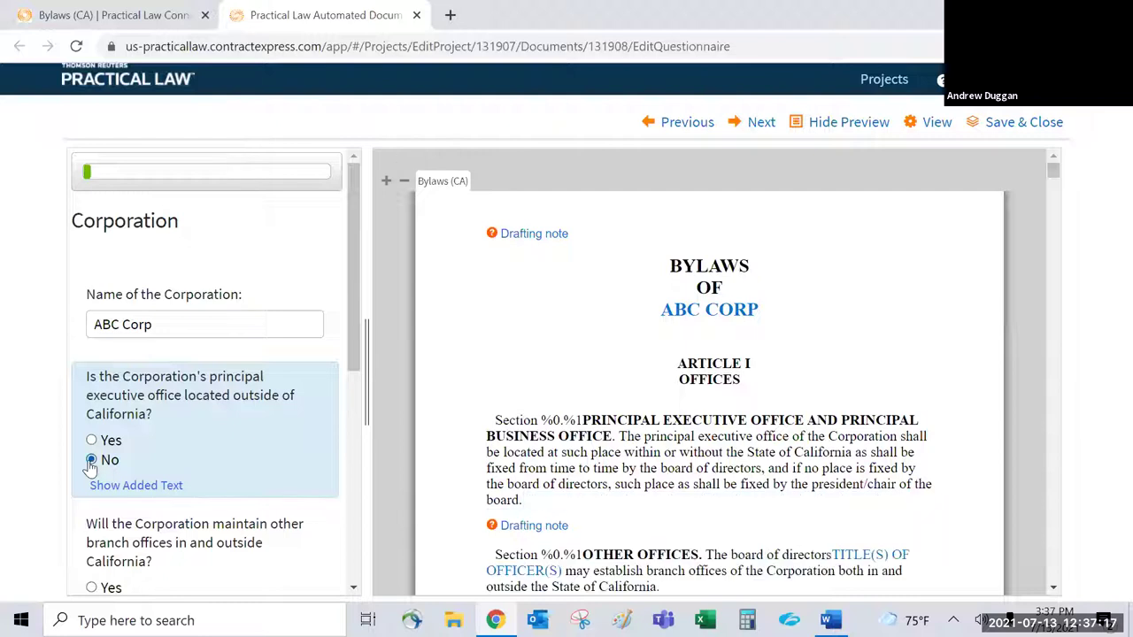
# Step: Show the added text for the principal executive office question and examine the clause a Yes answer would insert
pyautogui.scroll(-1, 271, 475)
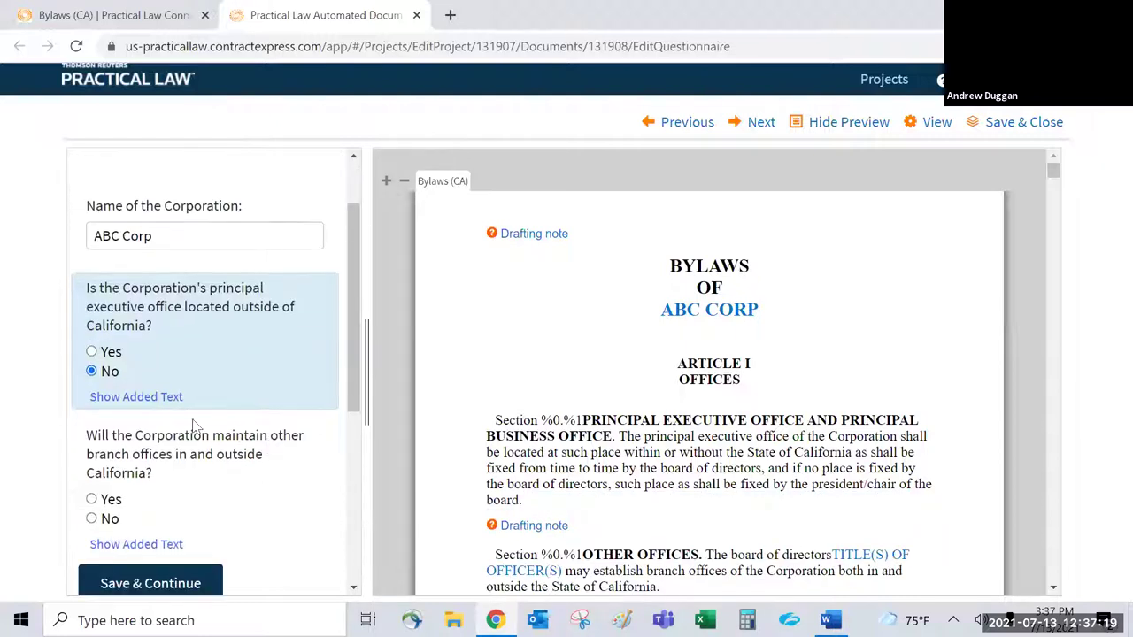
pyautogui.click(150, 400)
pyautogui.scroll(-1, 185, 473)
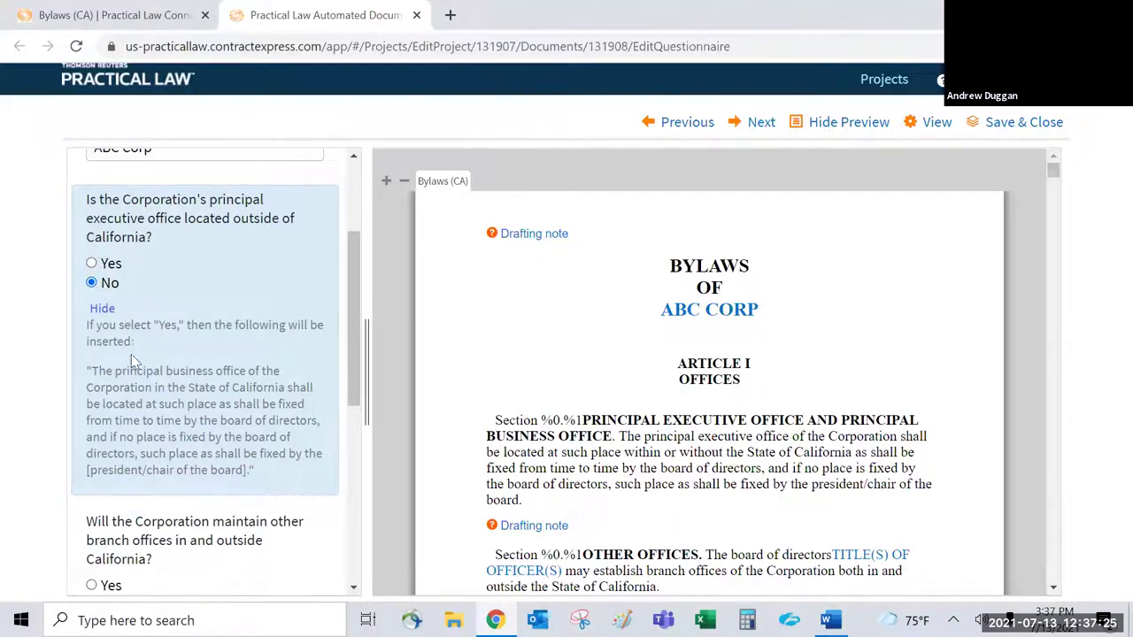
pyautogui.moveTo(89, 372); pyautogui.dragTo(270, 474)
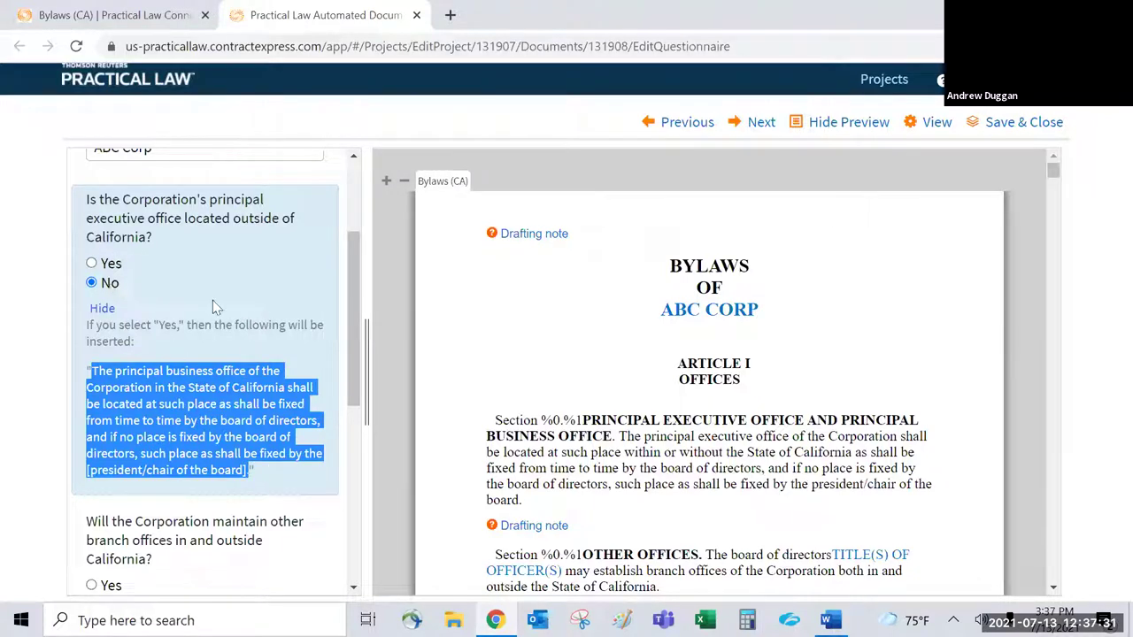
pyautogui.click(301, 354)
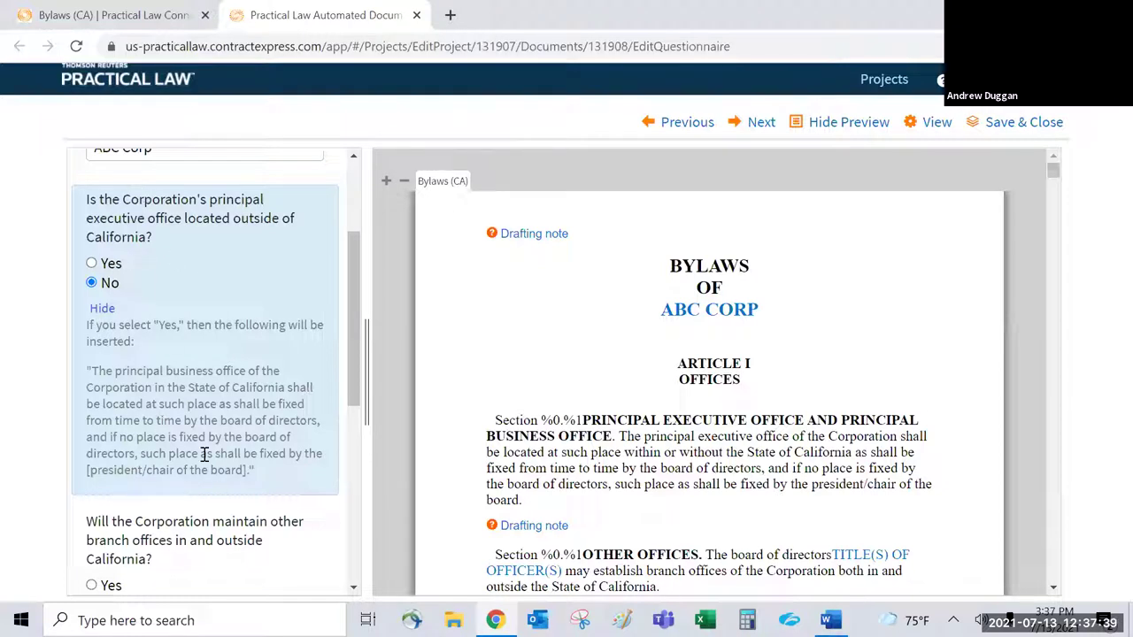
# Step: Answer Yes to maintaining other branch offices, choose the board of directors to establish them, and save to continue to Shareholders
pyautogui.scroll(-3, 184, 372)
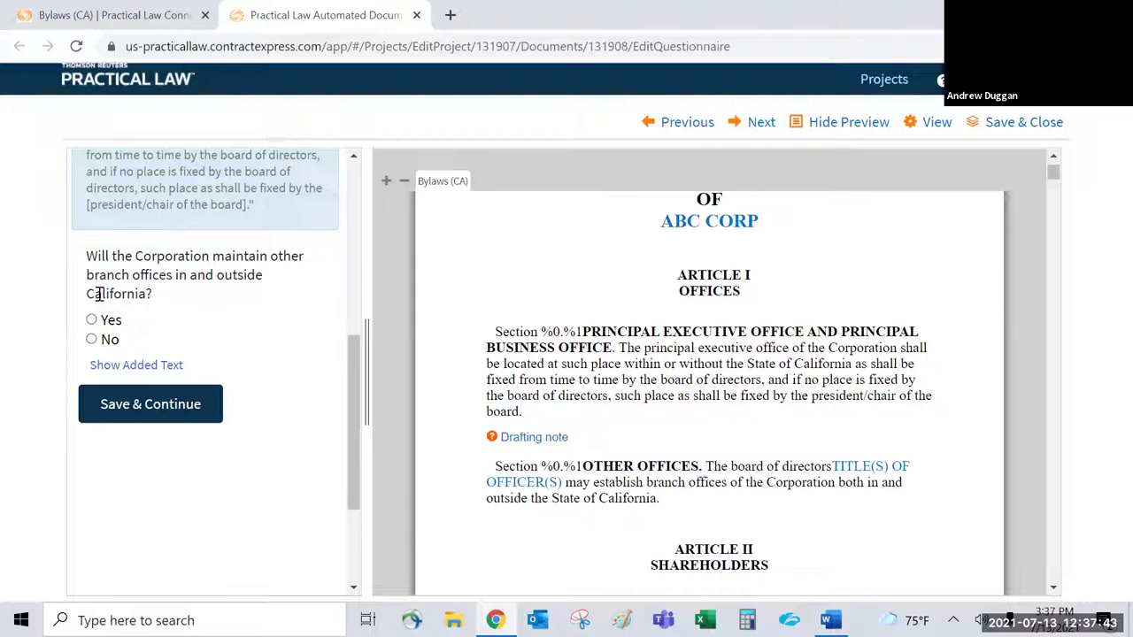
pyautogui.click(92, 321)
pyautogui.click(93, 450)
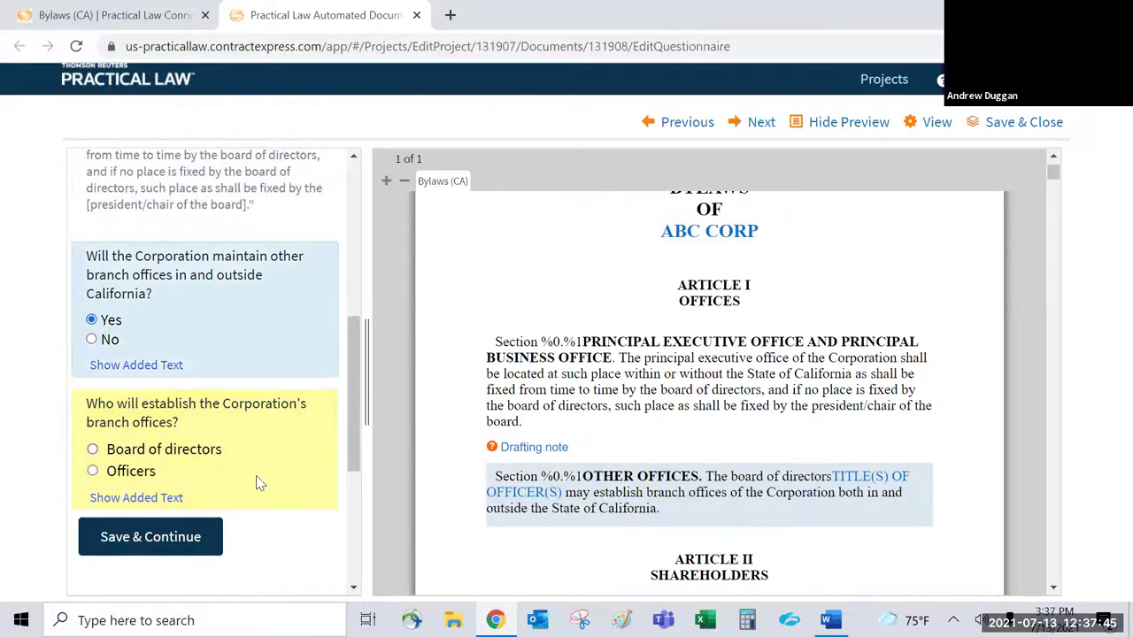
pyautogui.click(150, 538)
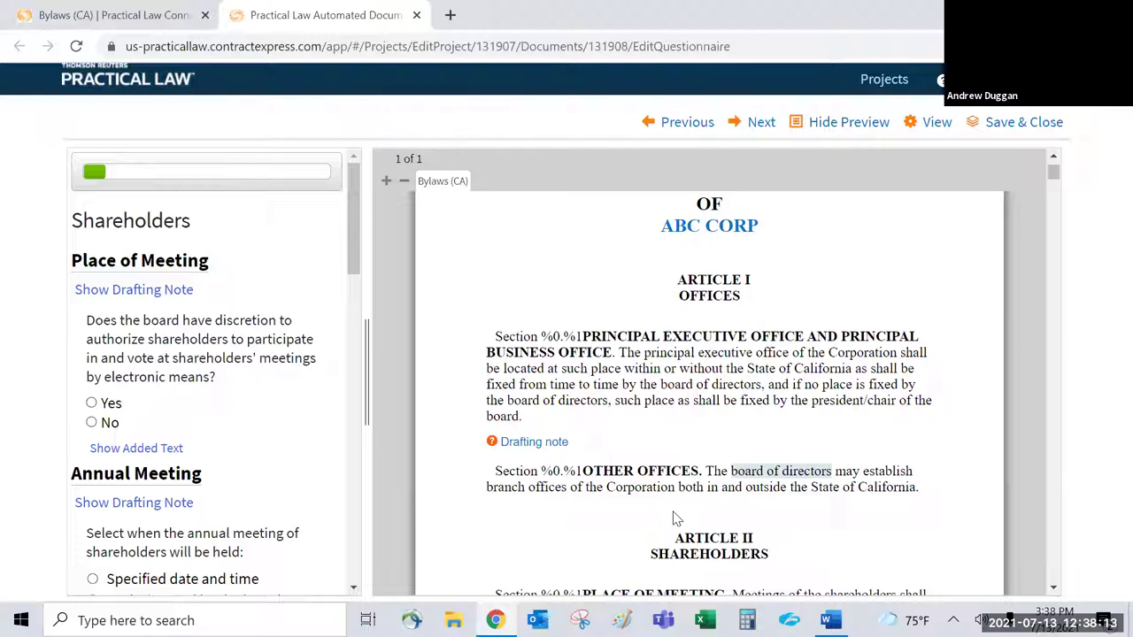
# Step: Close the bylaws questionnaire and resume the paused session on the Bylaws (CA) document page
pyautogui.scroll(1, 712, 531)
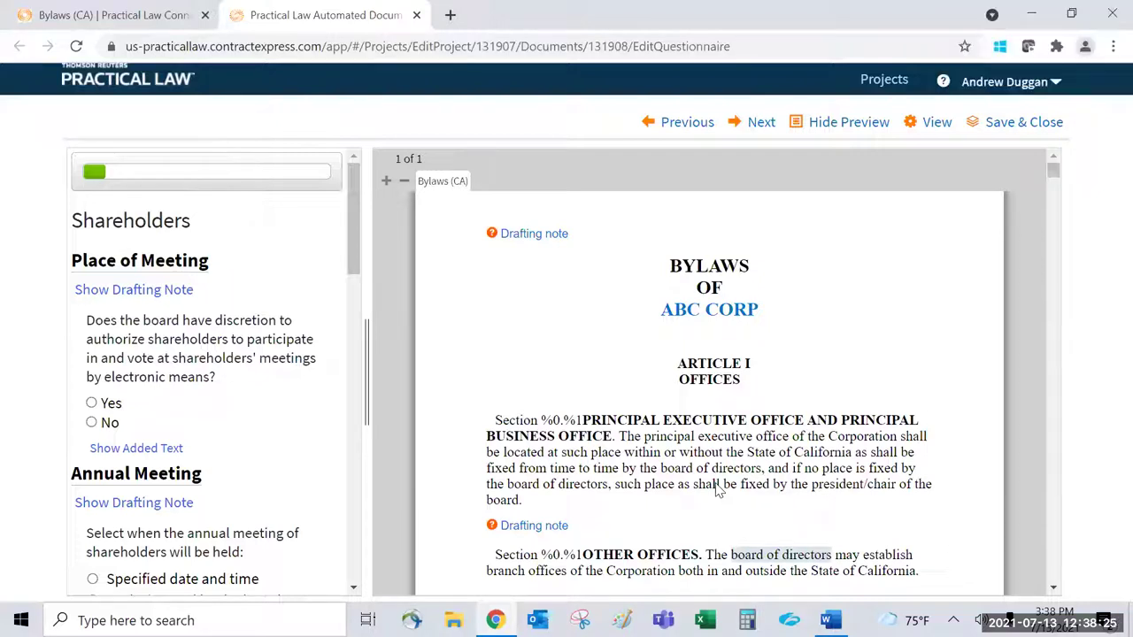
pyautogui.click(417, 15)
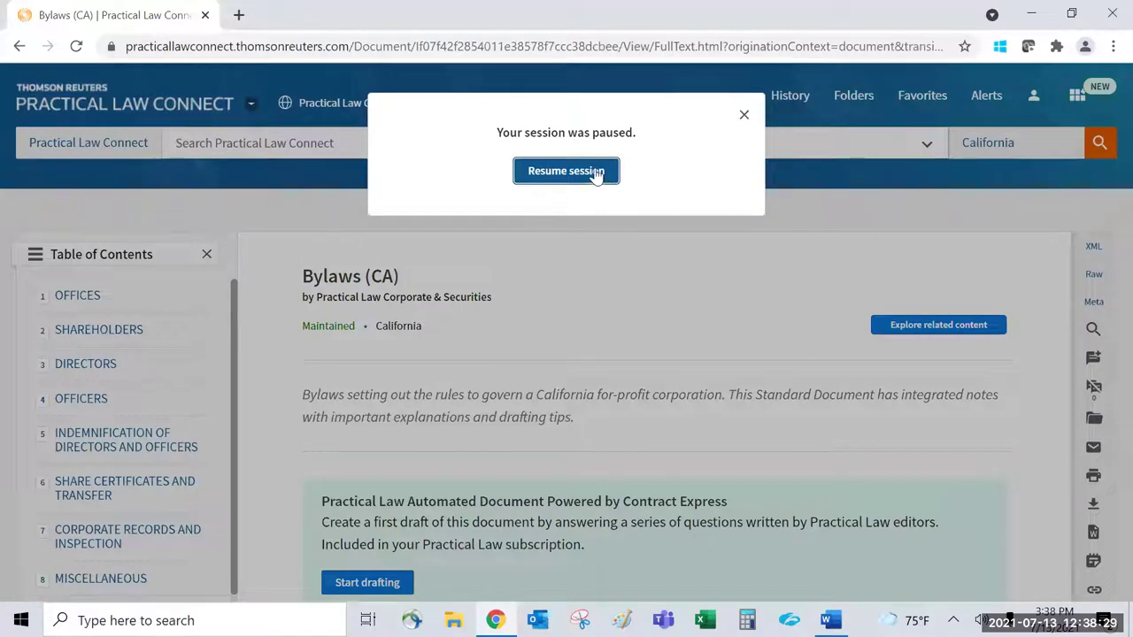
pyautogui.click(595, 173)
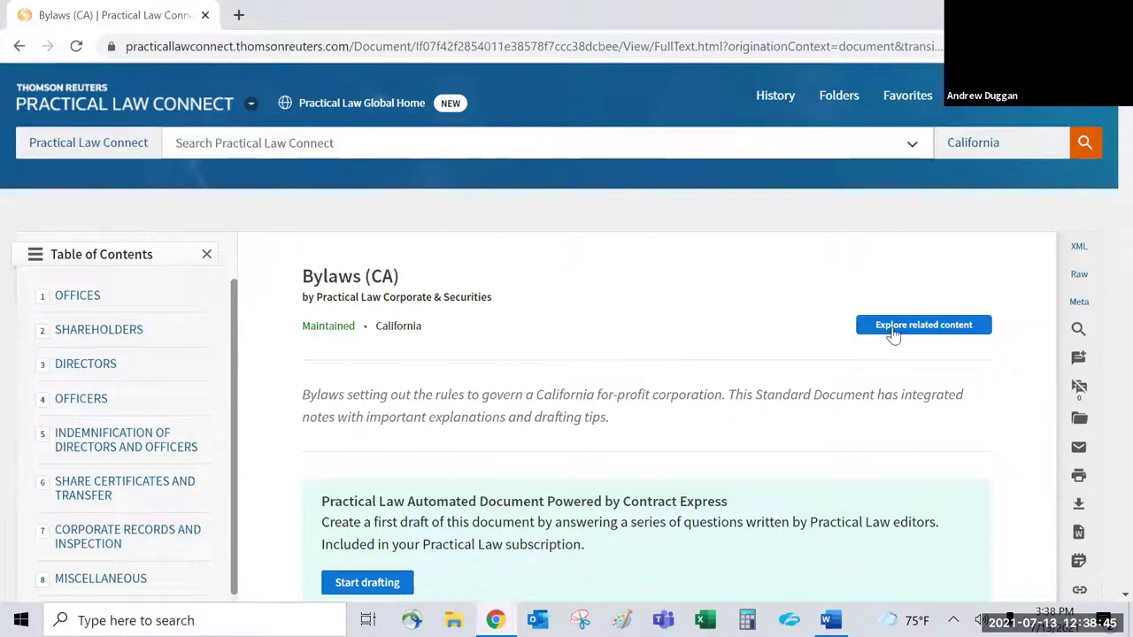
# Step: Explore the related content of Bylaws (CA) as a Knowledge Map and fit the map's categories in view
pyautogui.click(920, 326)
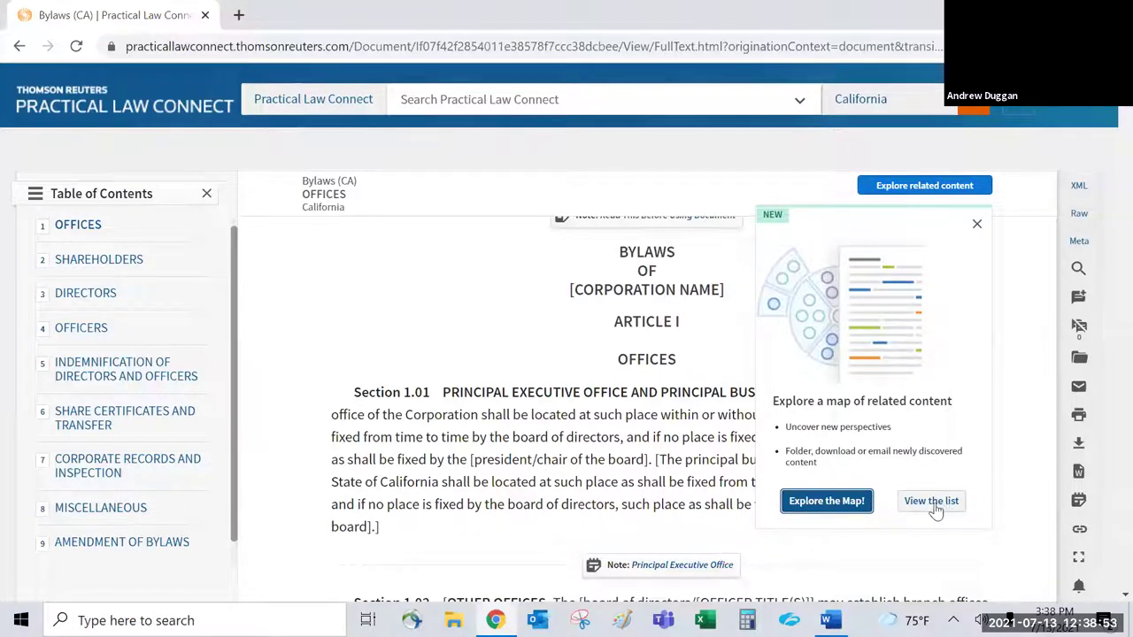
pyautogui.click(827, 503)
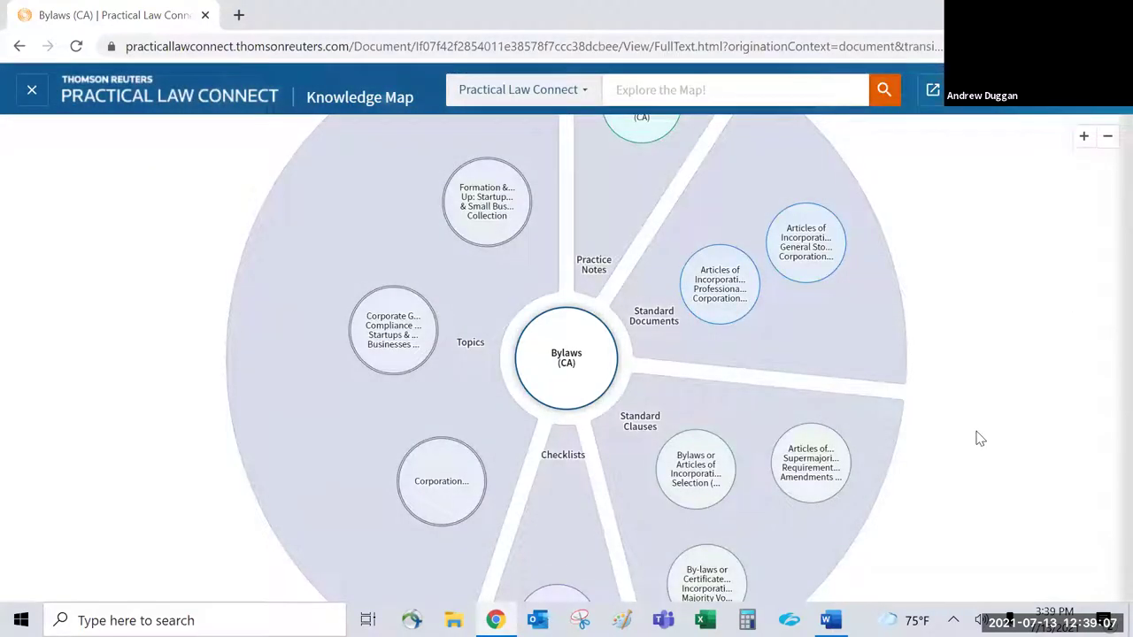
pyautogui.scroll(1, 941, 373)
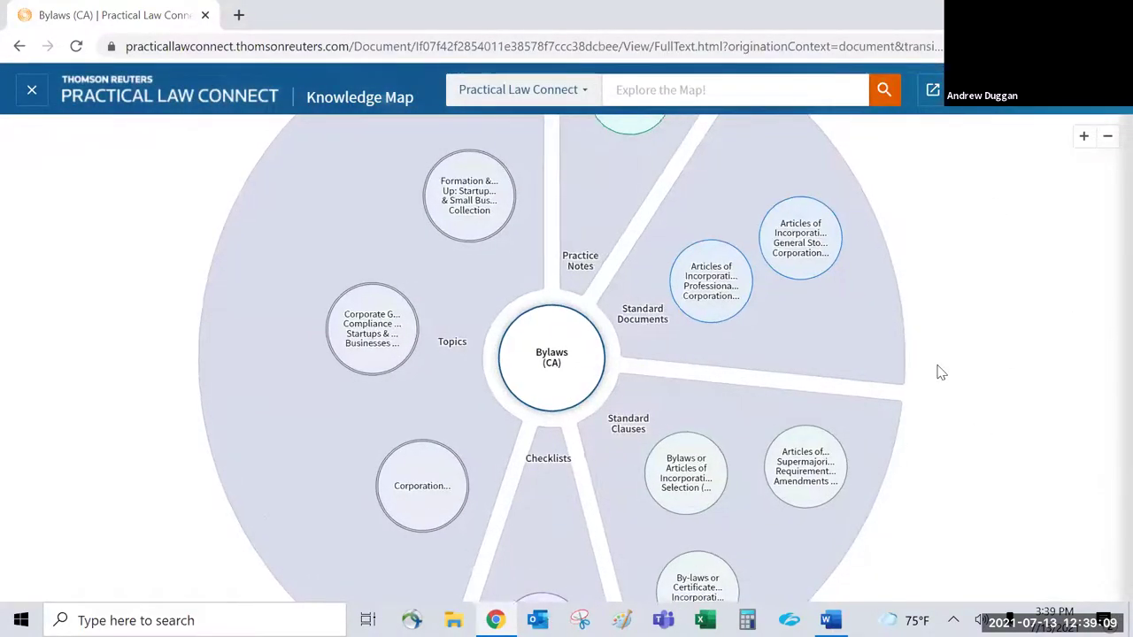
pyautogui.scroll(-2, 941, 373)
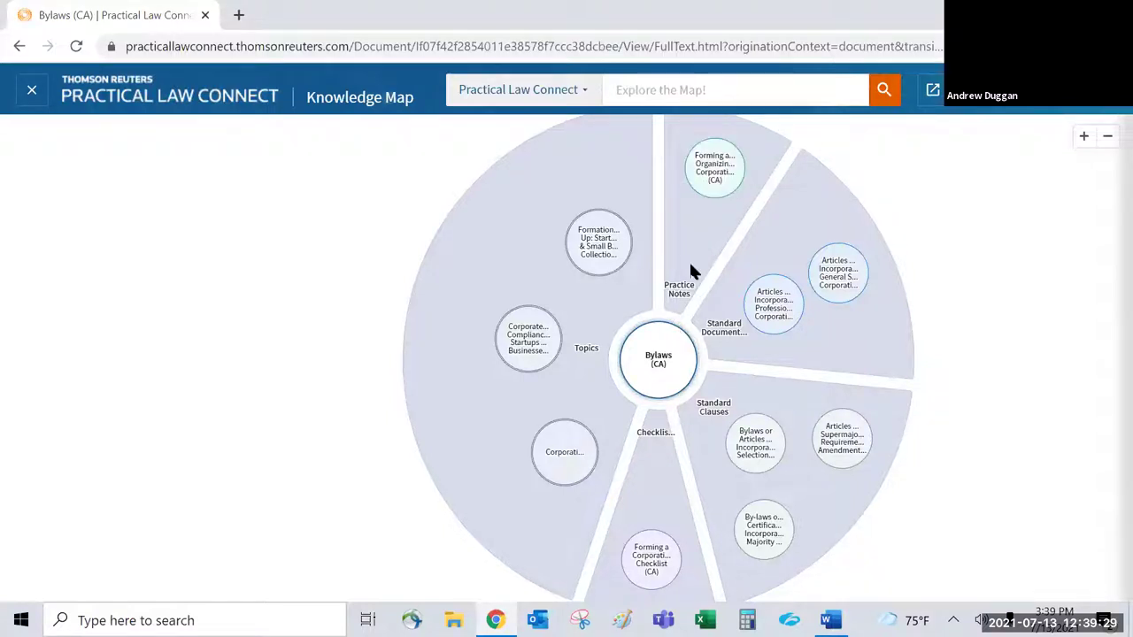
# Step: Expand the practice note Forming and Organizing a Corporation (CA) in the map and look over its related resources
pyautogui.click(715, 168)
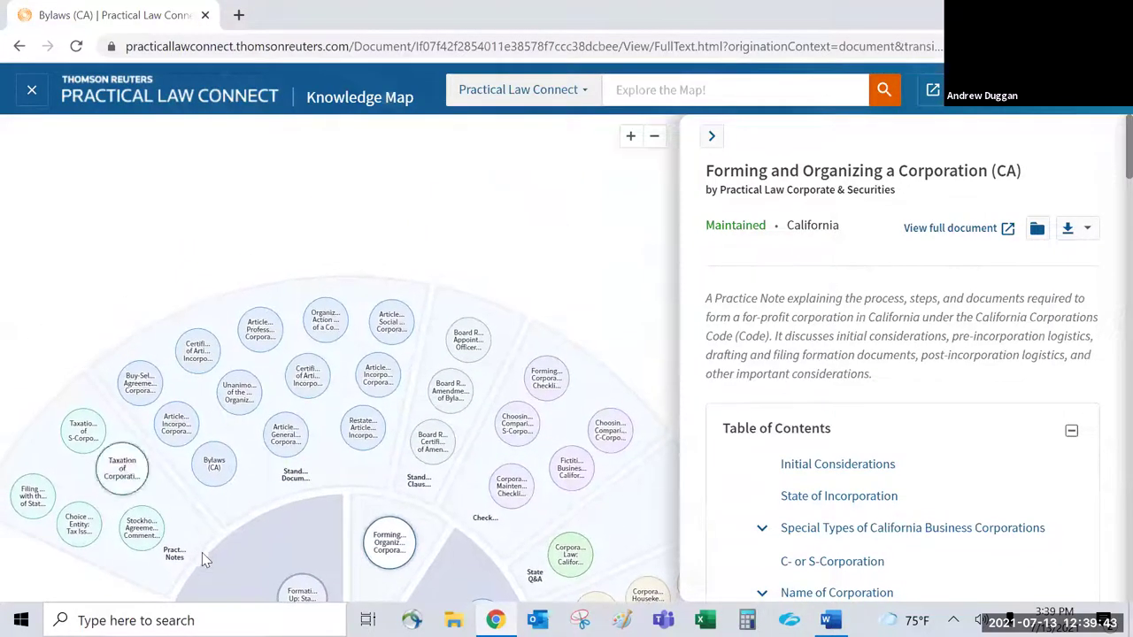
pyautogui.scroll(2, 113, 425)
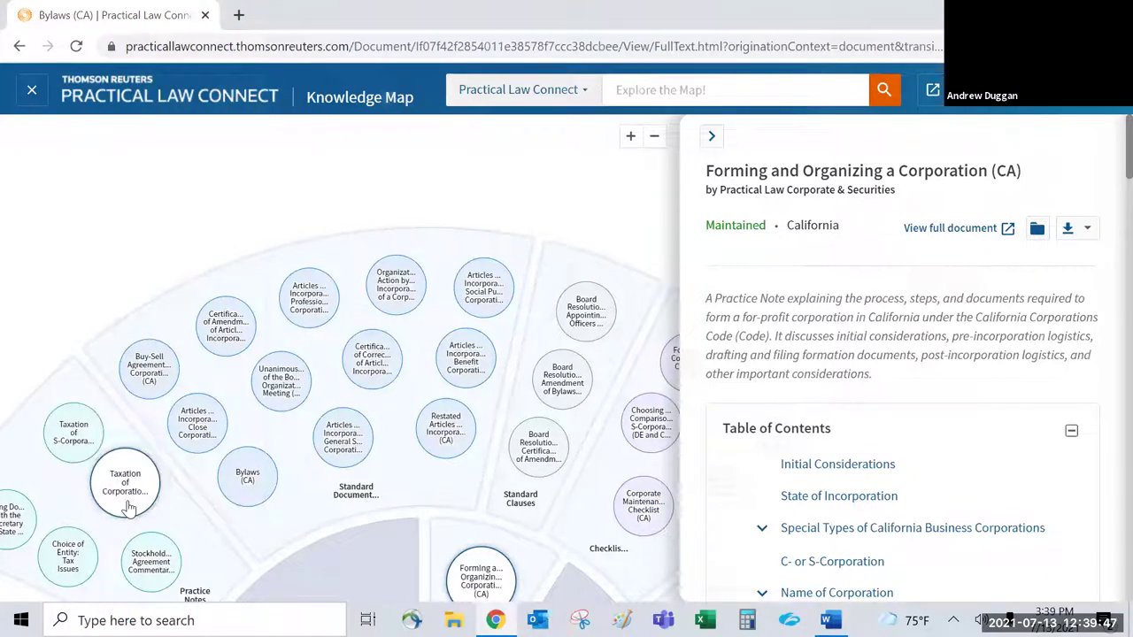
pyautogui.scroll(-2, 354, 478)
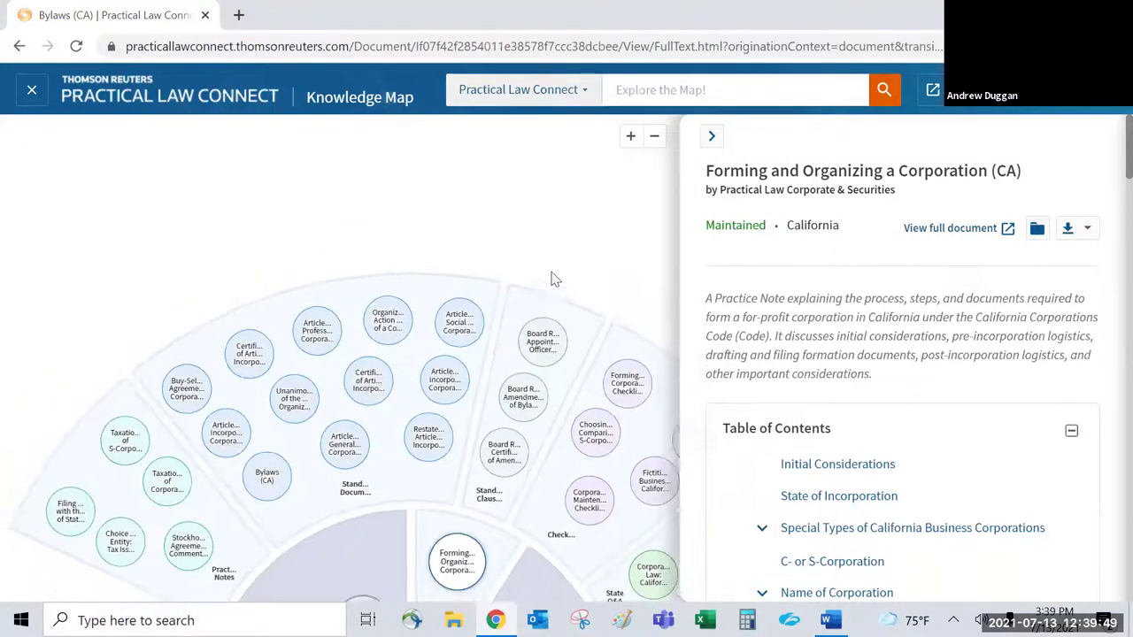
pyautogui.moveTo(452, 491); pyautogui.dragTo(454, 265)
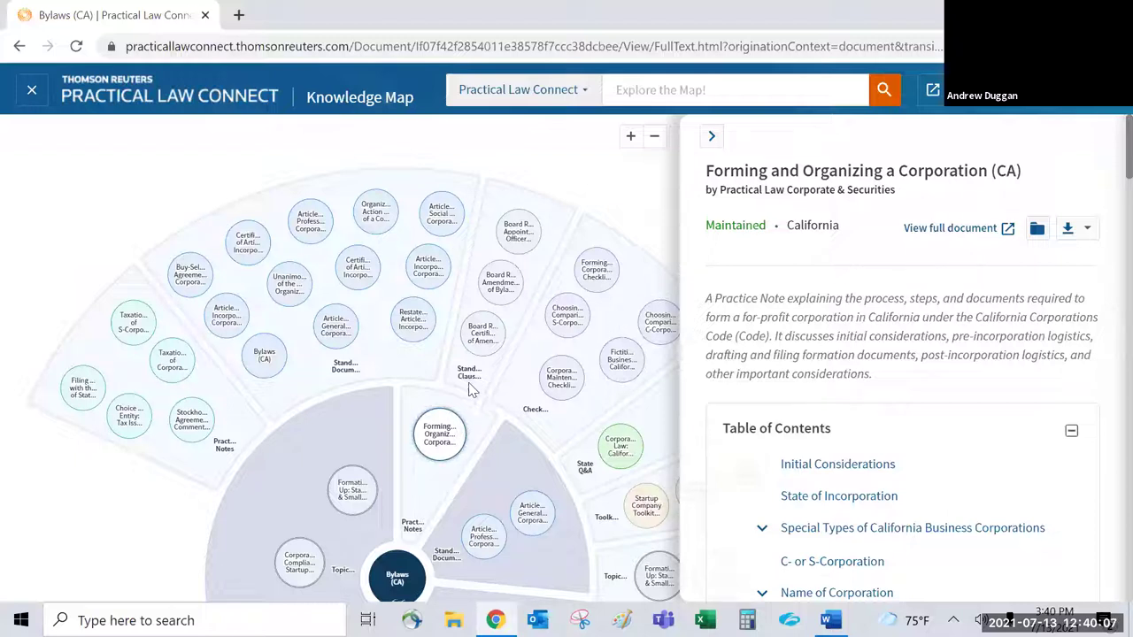
# Step: Expand the standard document Restated Articles of Incorporation (CA) from the practice note's related documents and preview it
pyautogui.click(412, 327)
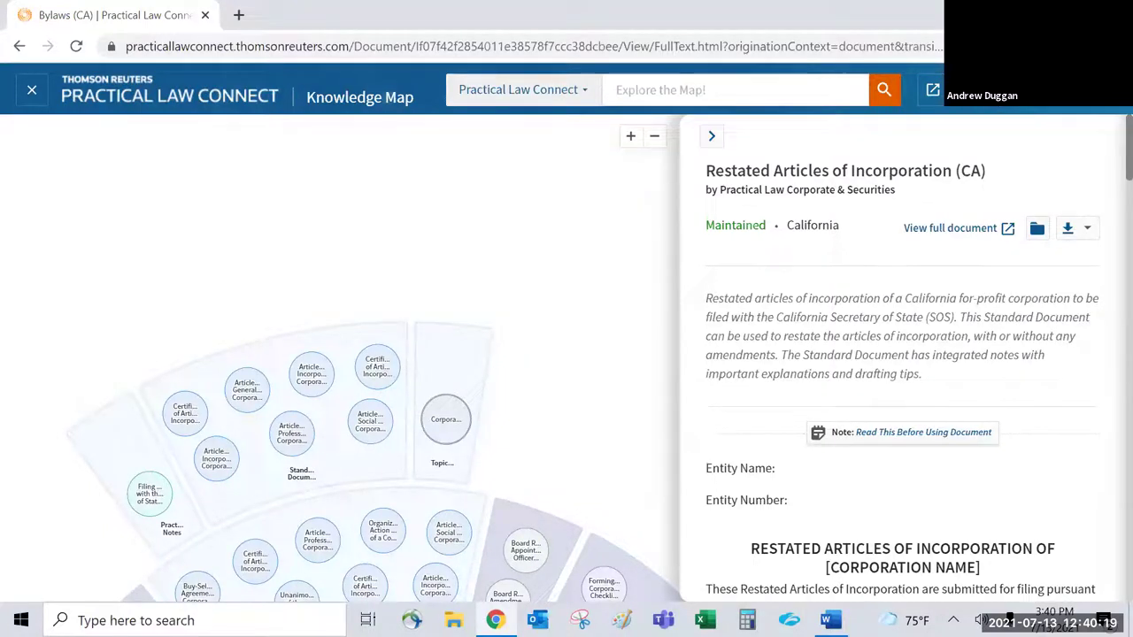
pyautogui.scroll(-5, 557, 408)
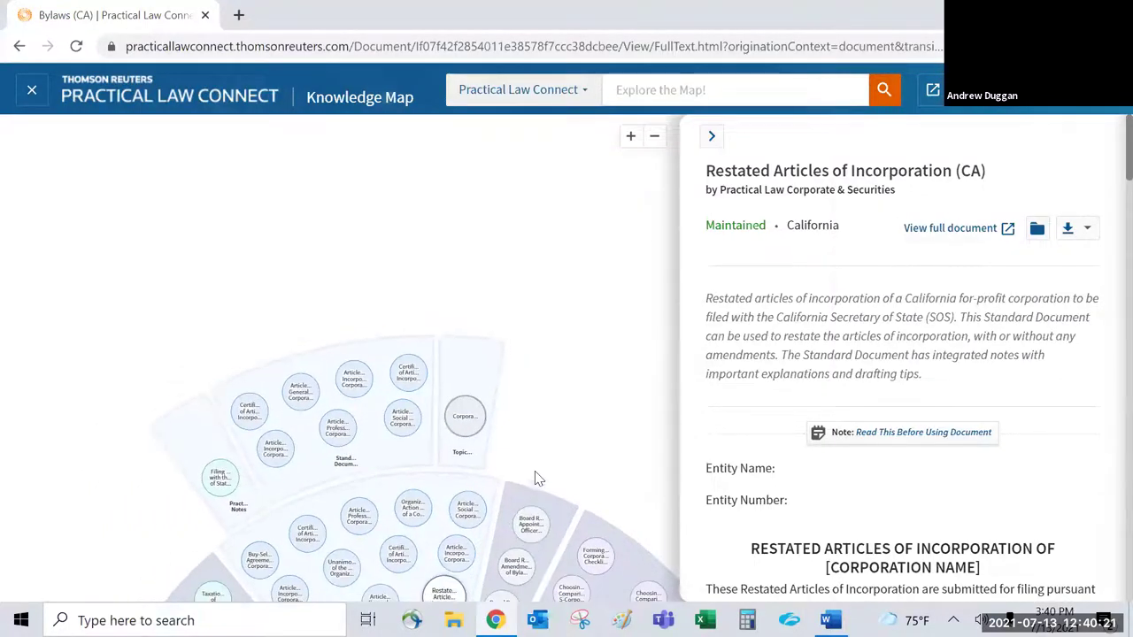
pyautogui.scroll(-1, 358, 393)
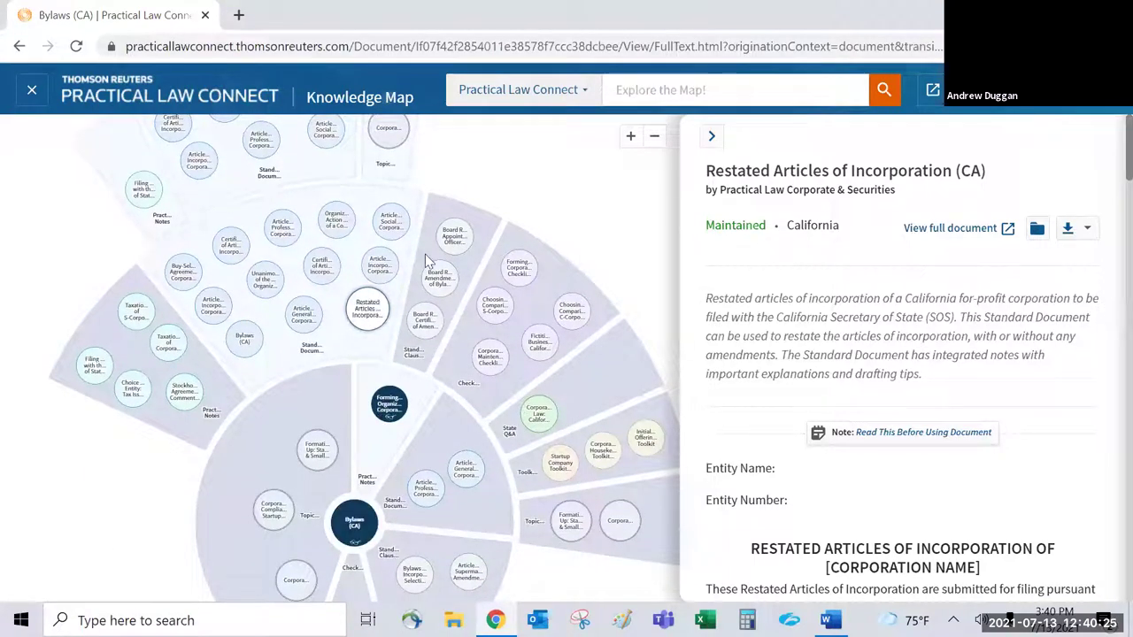
# Step: Expand Articles of Incorporation: Social Purpose Corporations (CA) in the outermost ring of standard documents
pyautogui.scroll(3, 551, 381)
pyautogui.scroll(3, 550, 380)
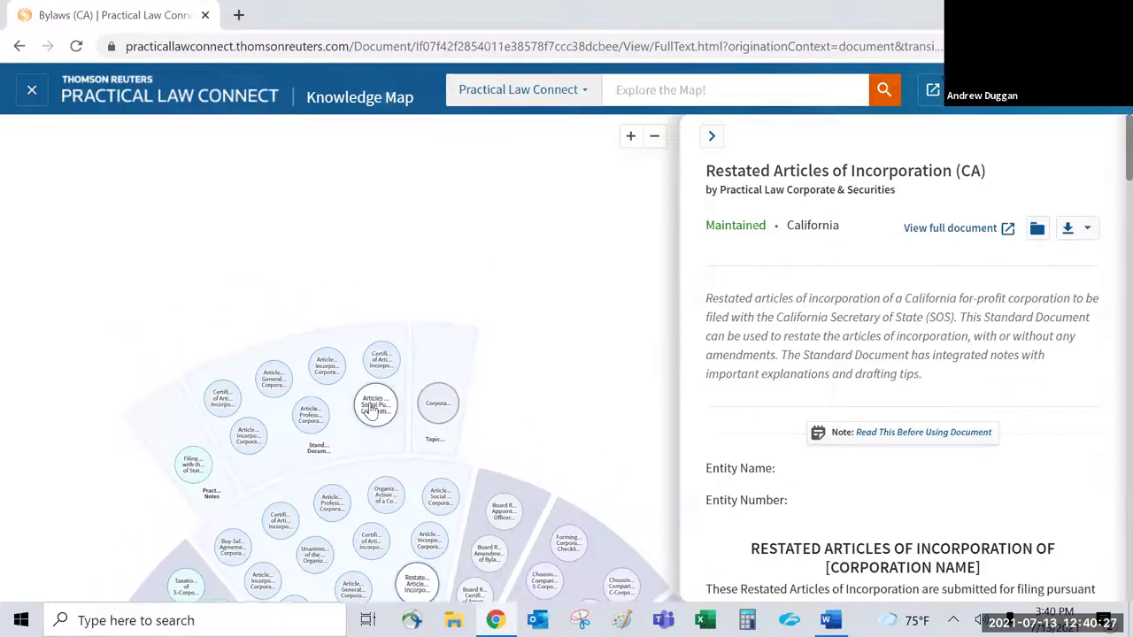
pyautogui.click(376, 414)
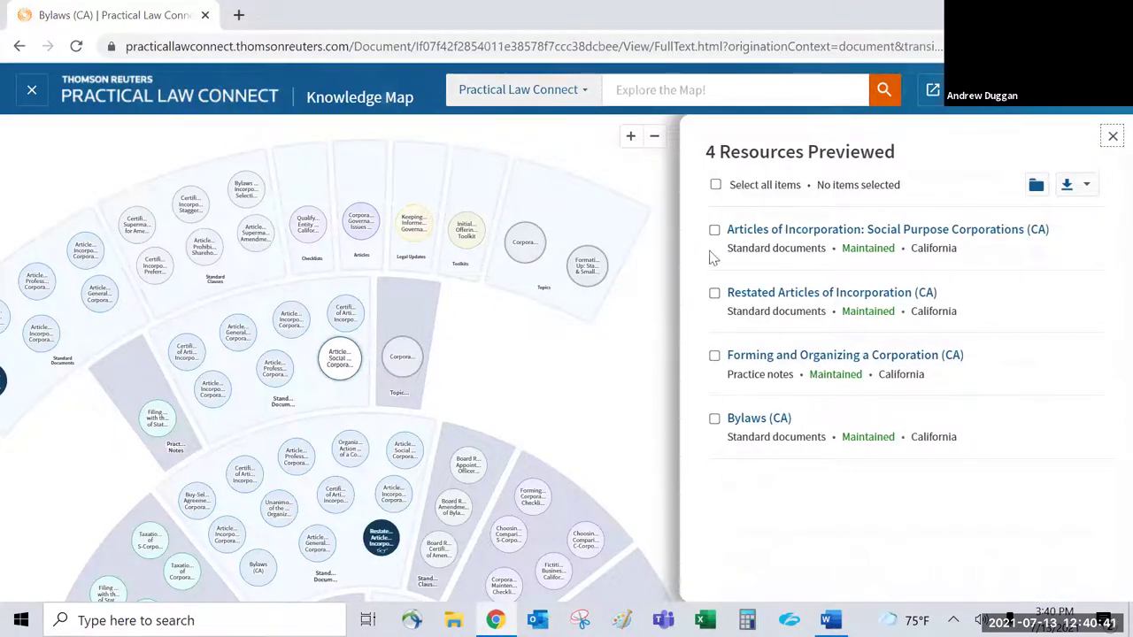
# Step: Select all previewed resources, check the delivery options available for them, and close the list of previewed resources
pyautogui.click(716, 185)
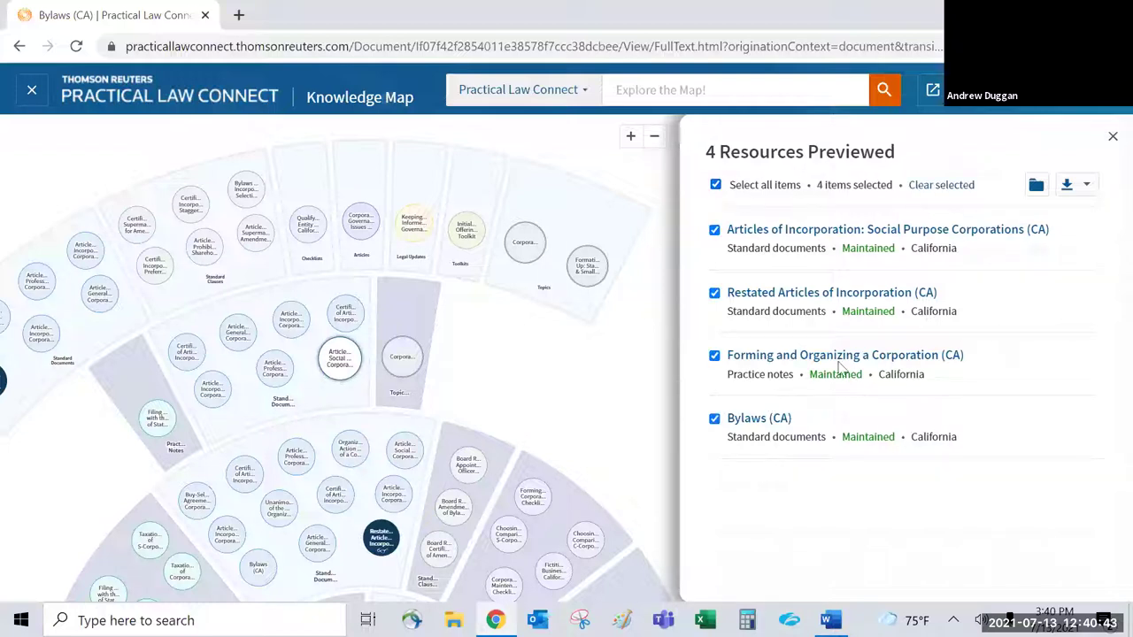
pyautogui.click(1087, 186)
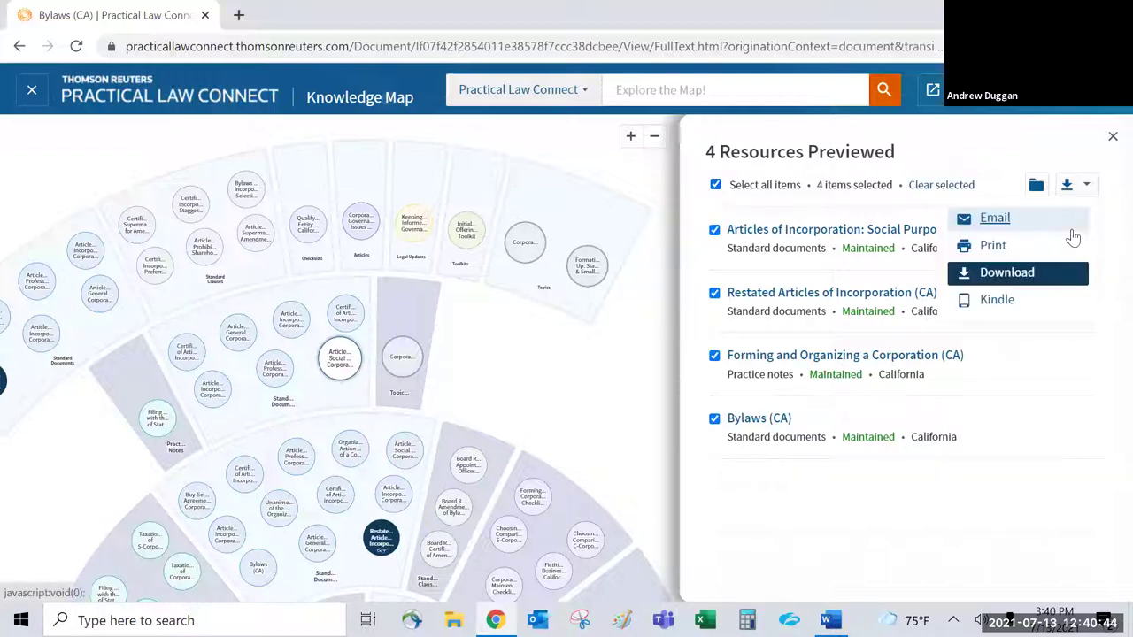
pyautogui.click(983, 505)
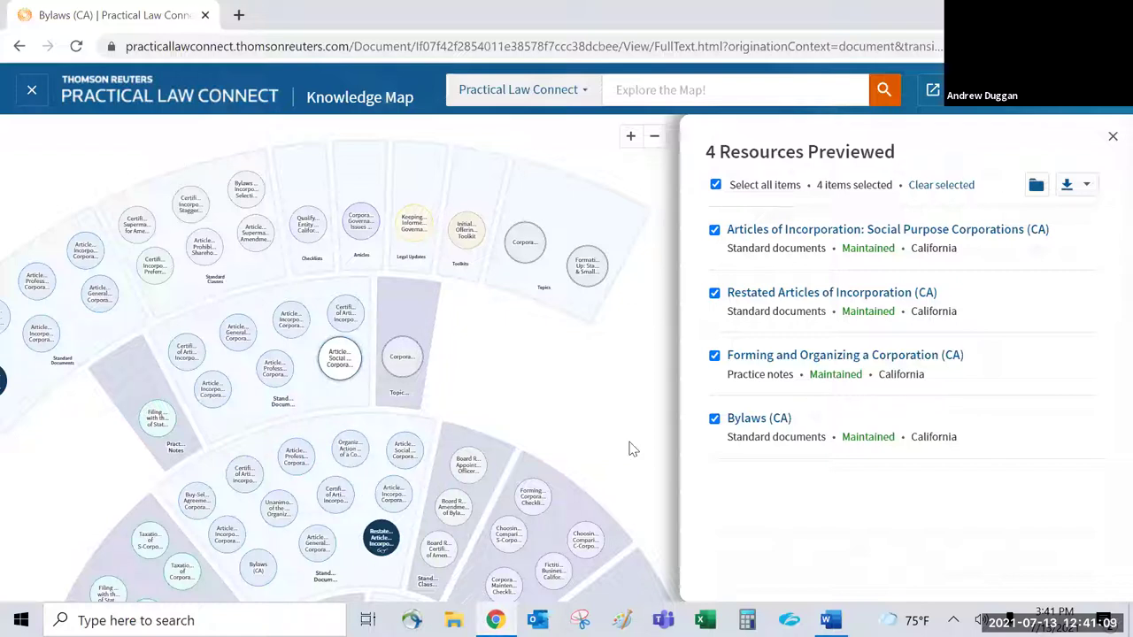
pyautogui.click(1112, 138)
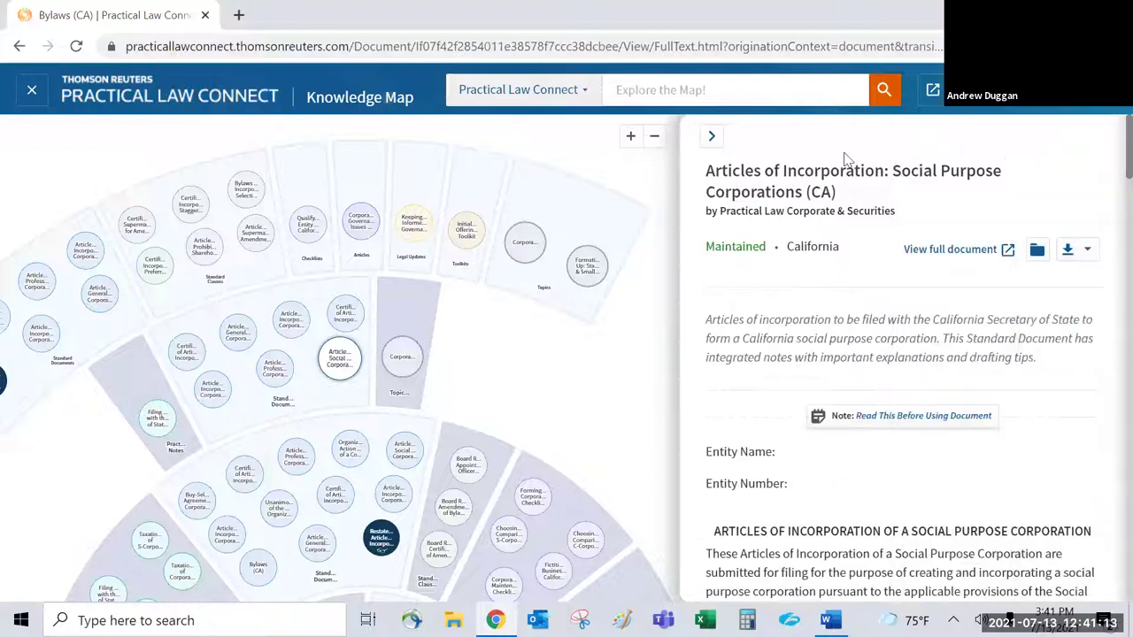
# Step: Leave the Knowledge Map, revisit the related-content prompt on Bylaws (CA), and return to the Practical Law Connect home page
pyautogui.click(32, 89)
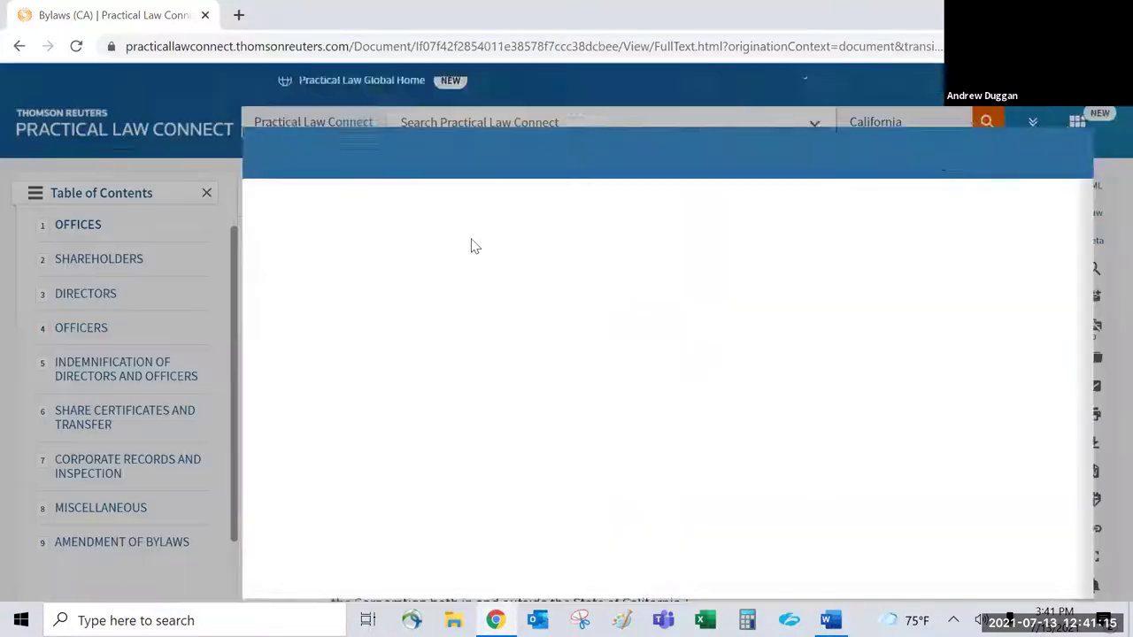
pyautogui.scroll(6, 782, 385)
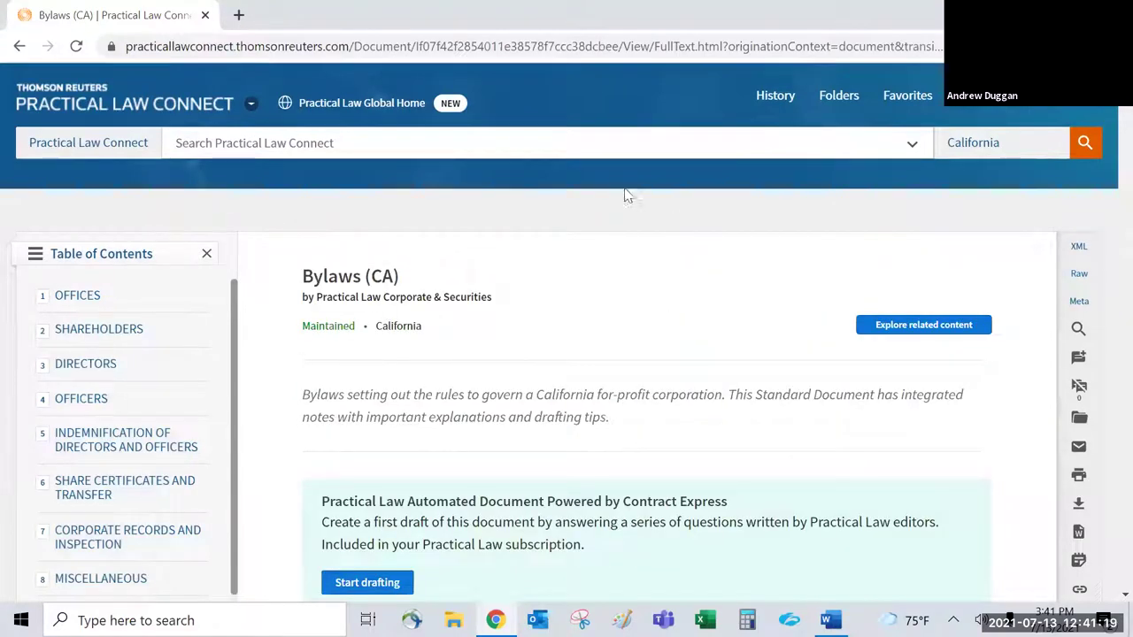
pyautogui.click(931, 326)
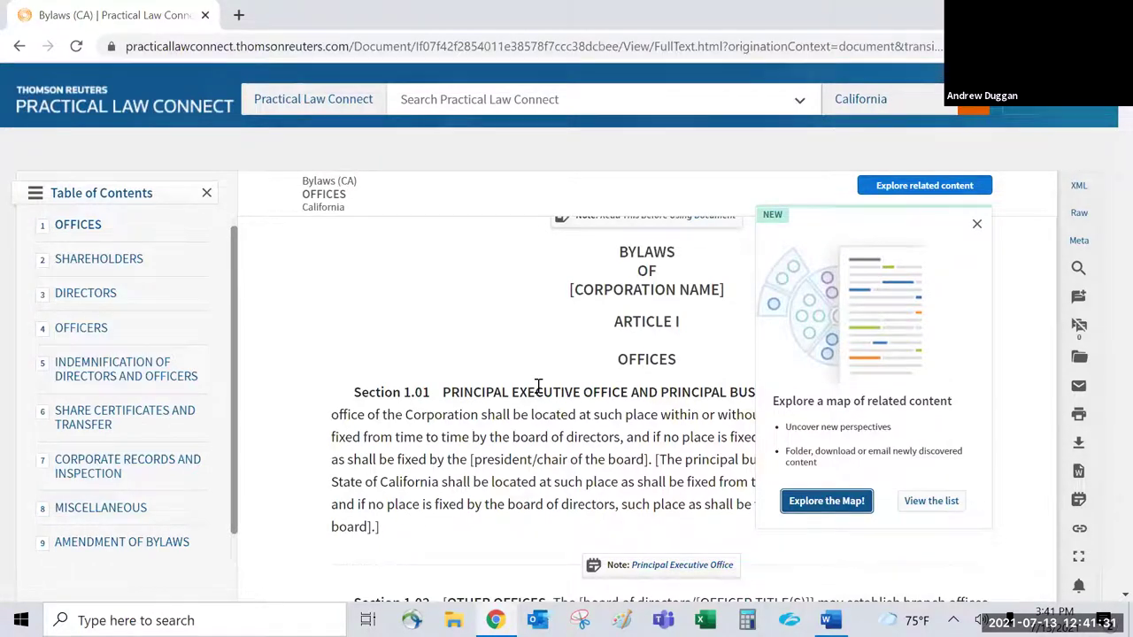
pyautogui.scroll(5, 536, 398)
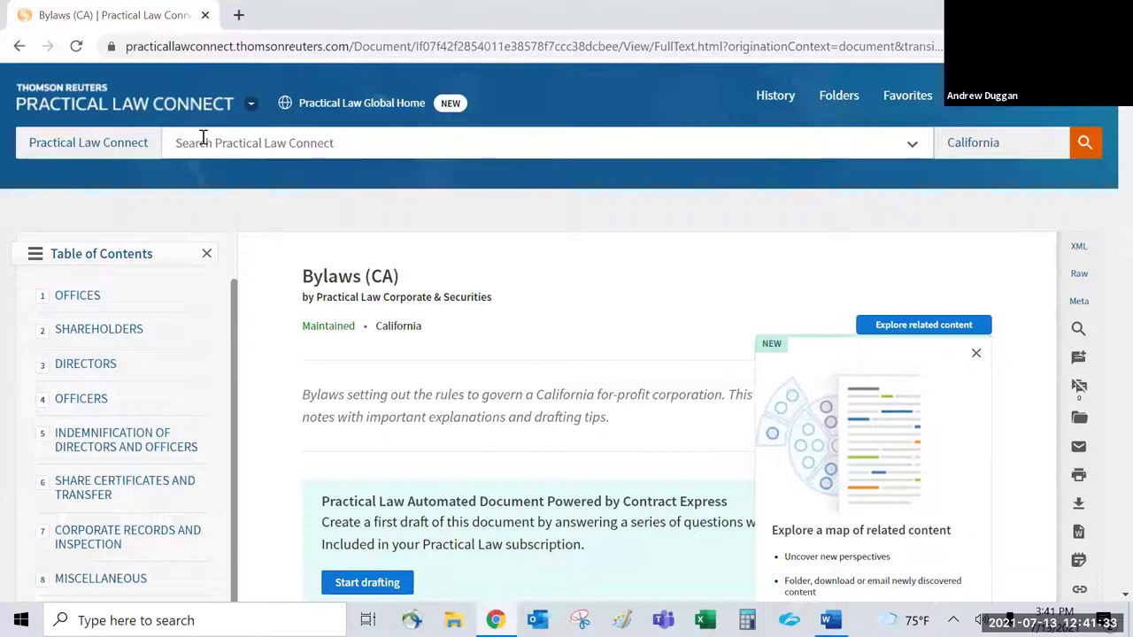
pyautogui.click(168, 107)
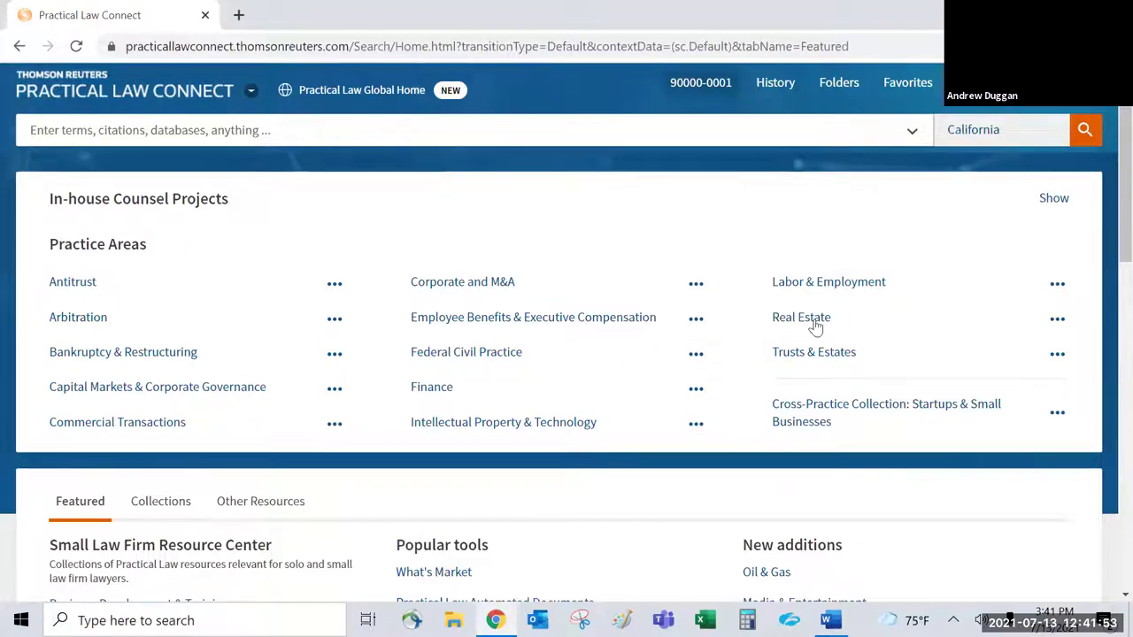
# Step: Preview the topics of the Real Estate practice area and expand Understanding Types of Ownership Vehicles
pyautogui.click(1057, 320)
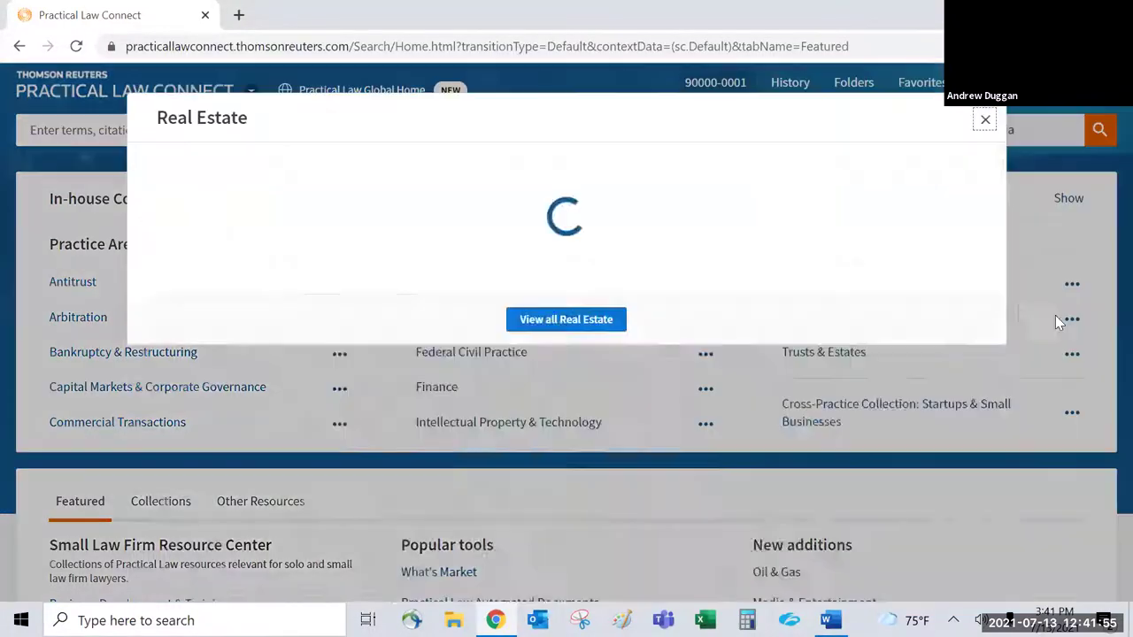
pyautogui.scroll(-6, 423, 298)
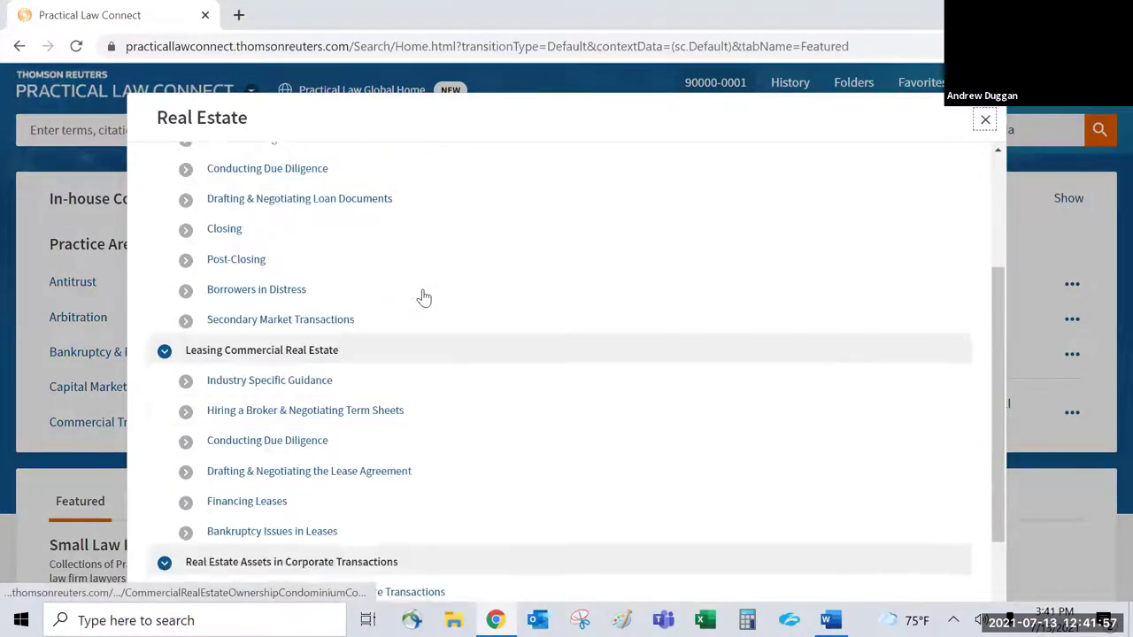
pyautogui.scroll(5, 431, 329)
pyautogui.scroll(2, 433, 334)
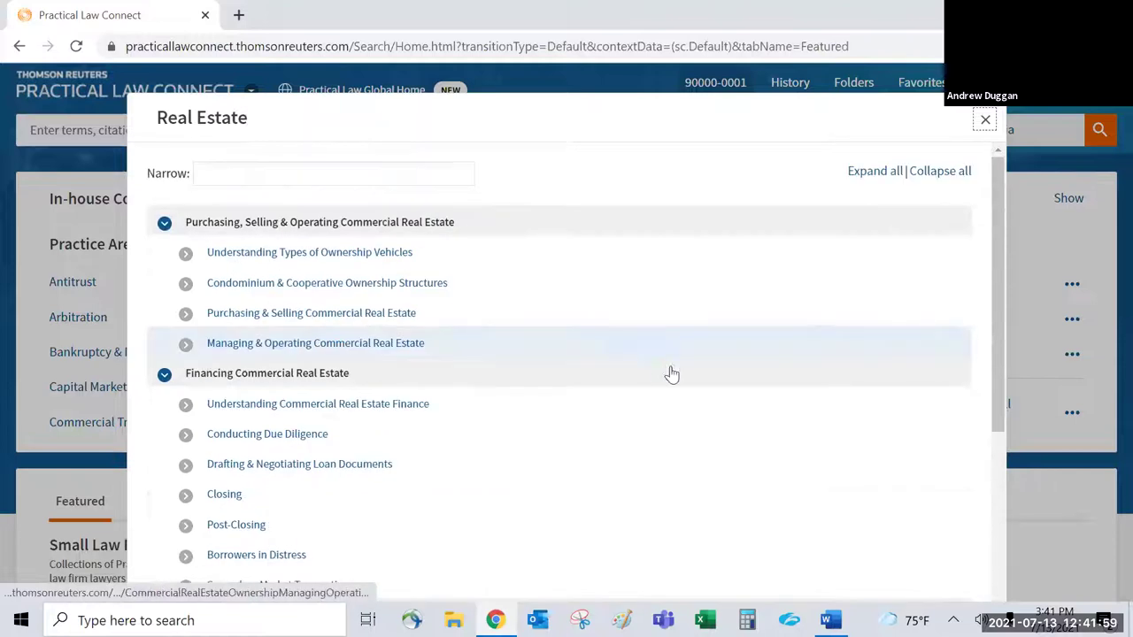
pyautogui.click(185, 256)
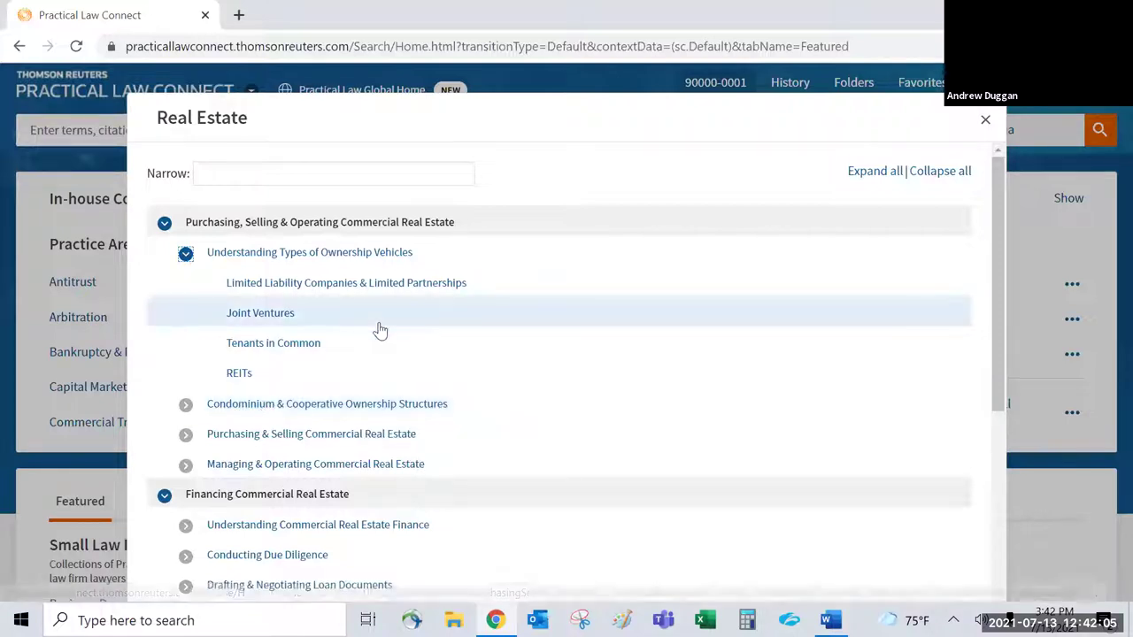
# Step: Expand Choosing the Pricing Mechanism under Construction in the Real Estate topics, and close the topic preview
pyautogui.scroll(-5, 380, 330)
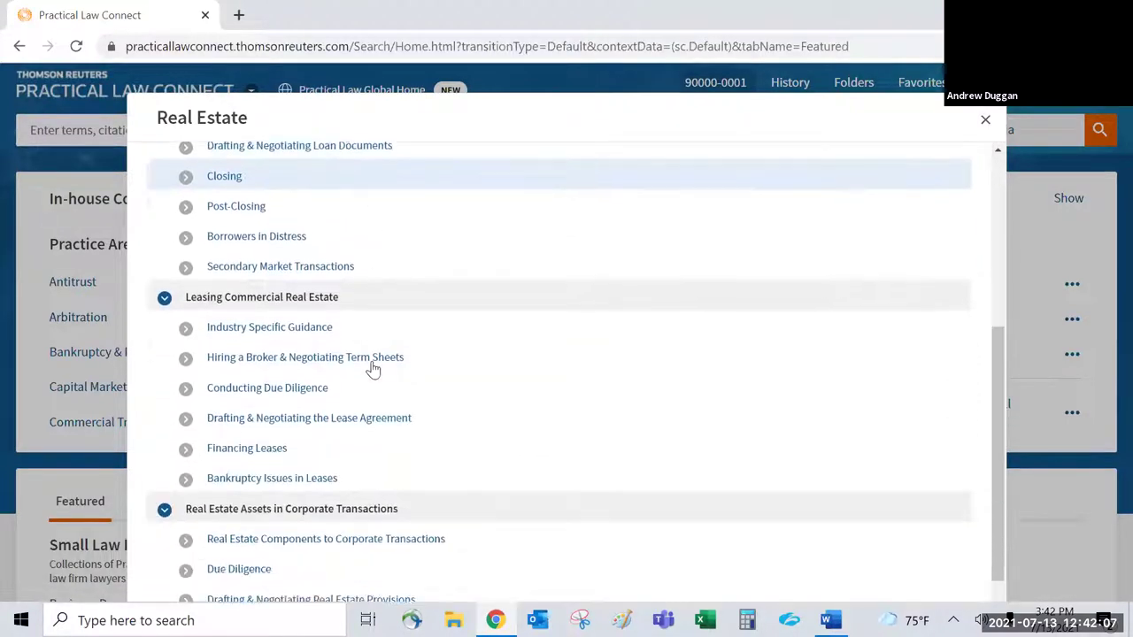
pyautogui.scroll(-3, 373, 369)
pyautogui.scroll(-2, 373, 369)
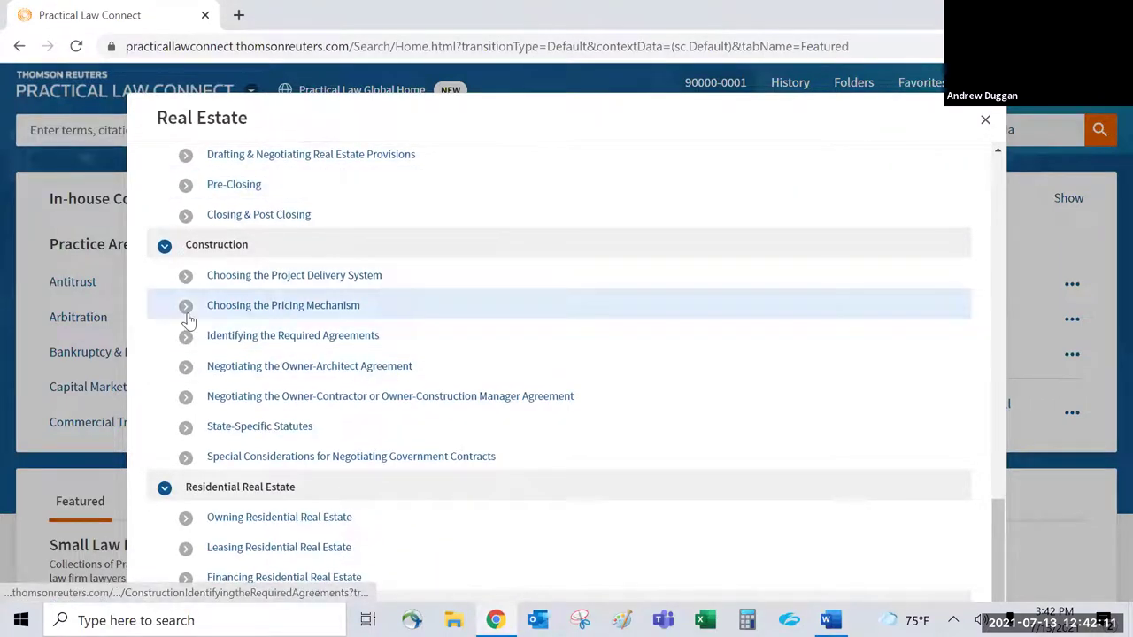
pyautogui.click(186, 307)
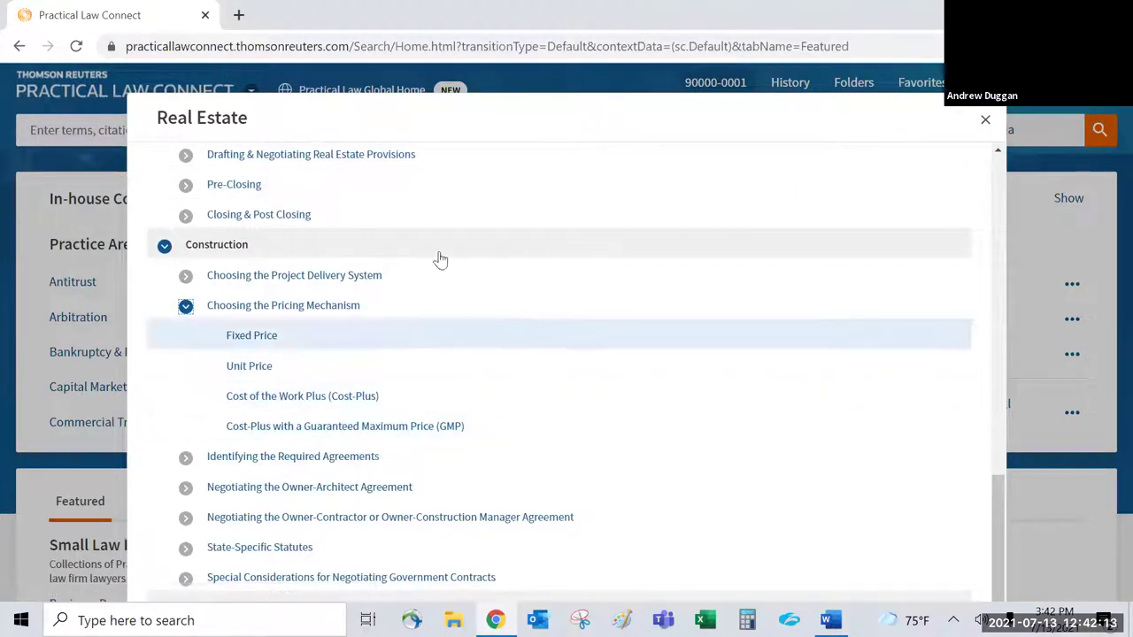
pyautogui.click(985, 120)
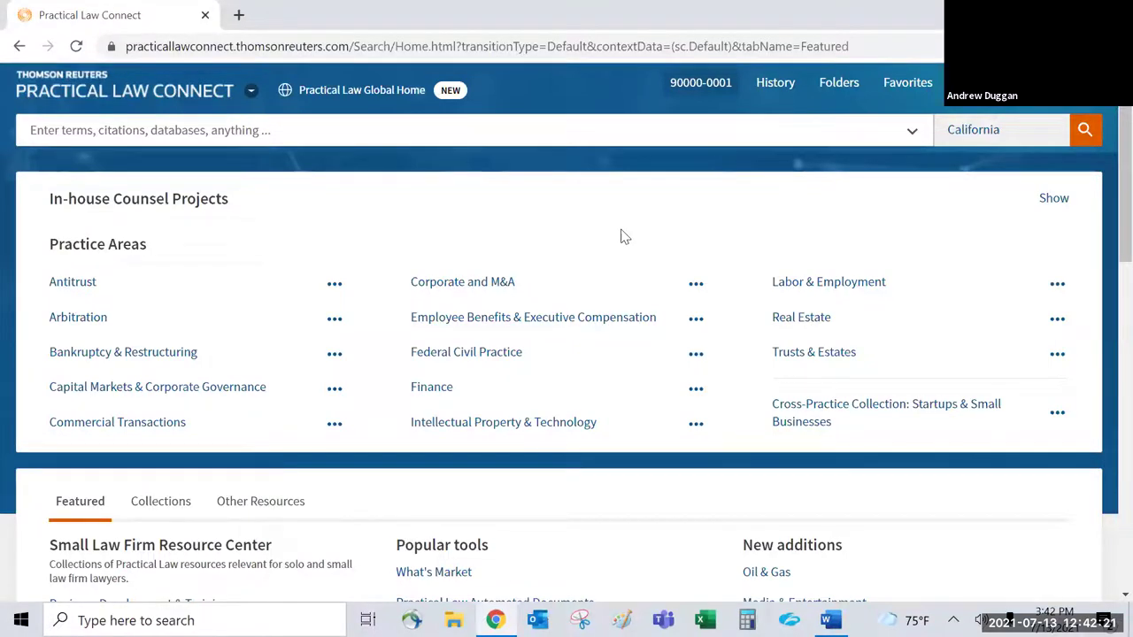
# Step: Look over the Sectors and Other Collections in the home page's Collections, and return to the Featured resources
pyautogui.scroll(-2, 622, 236)
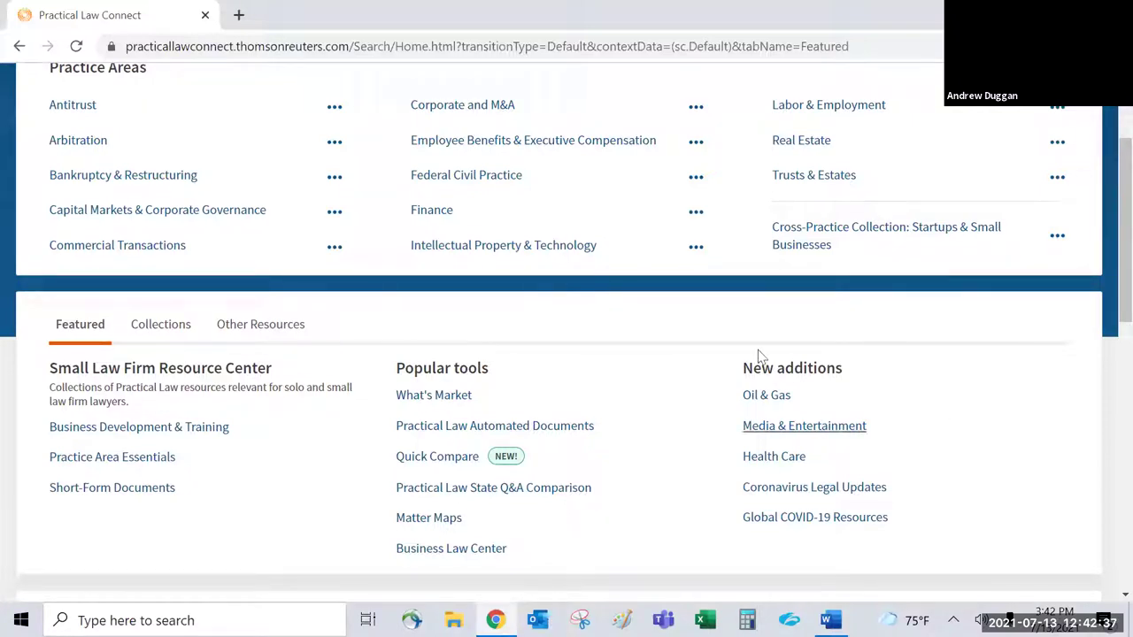
pyautogui.click(152, 329)
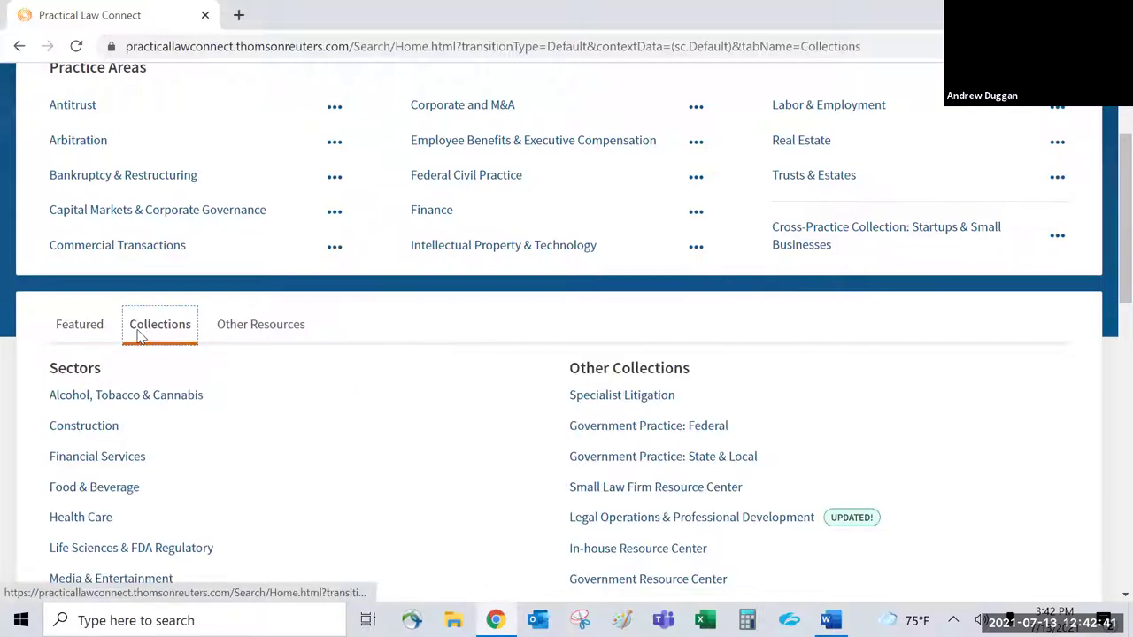
pyautogui.scroll(-1, 141, 336)
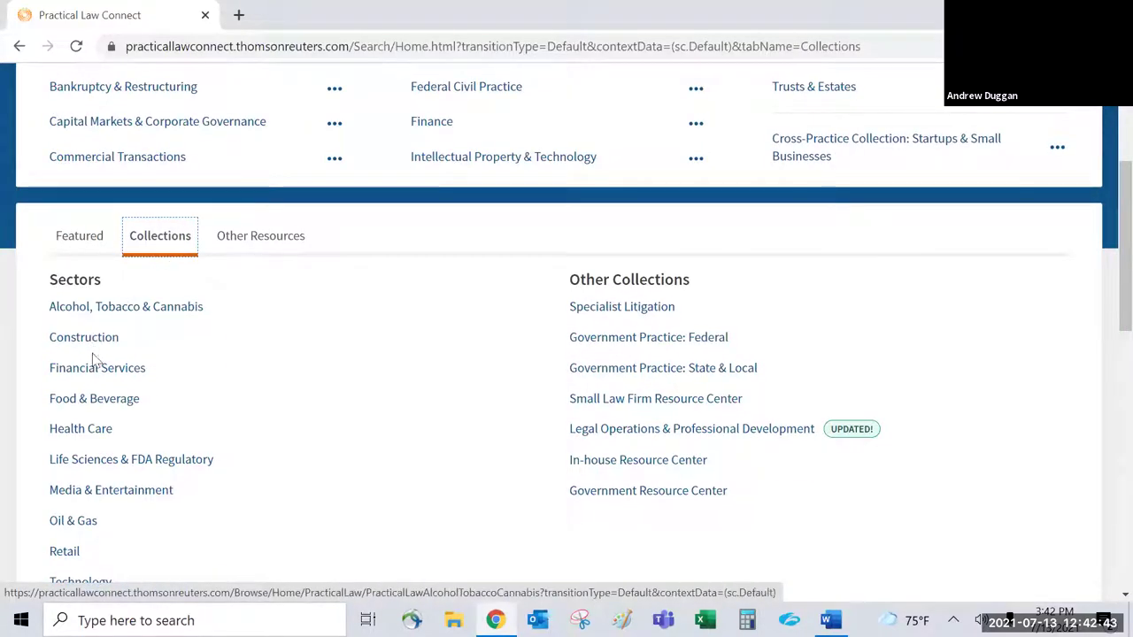
pyautogui.scroll(-1, 94, 363)
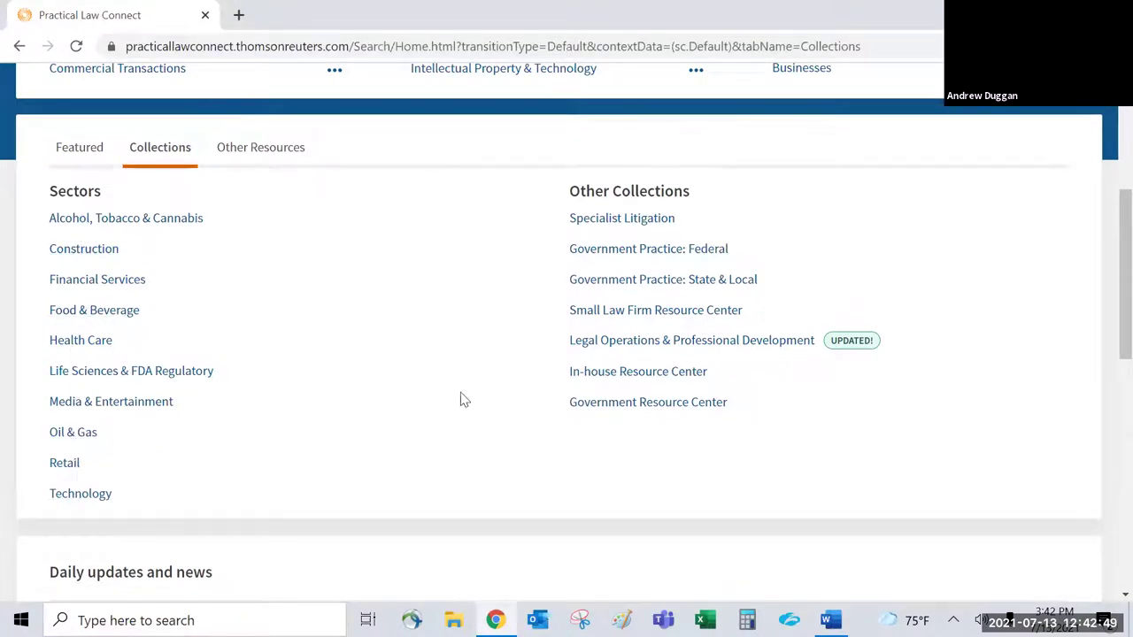
pyautogui.scroll(1, 460, 400)
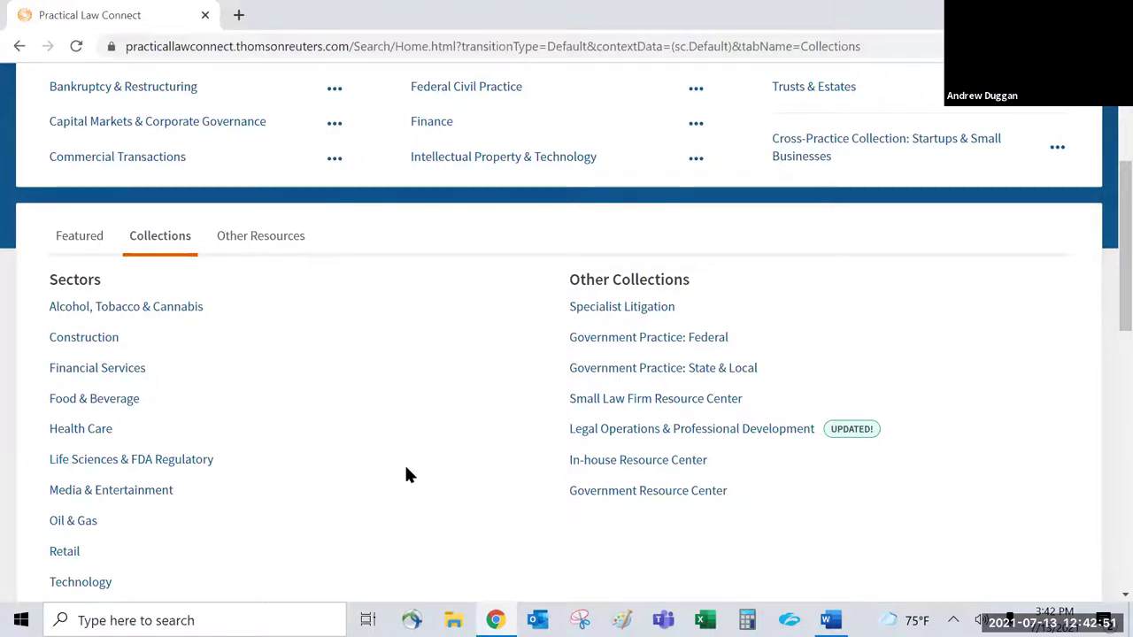
pyautogui.scroll(1, 408, 475)
pyautogui.scroll(-1, 414, 452)
pyautogui.scroll(2, 292, 425)
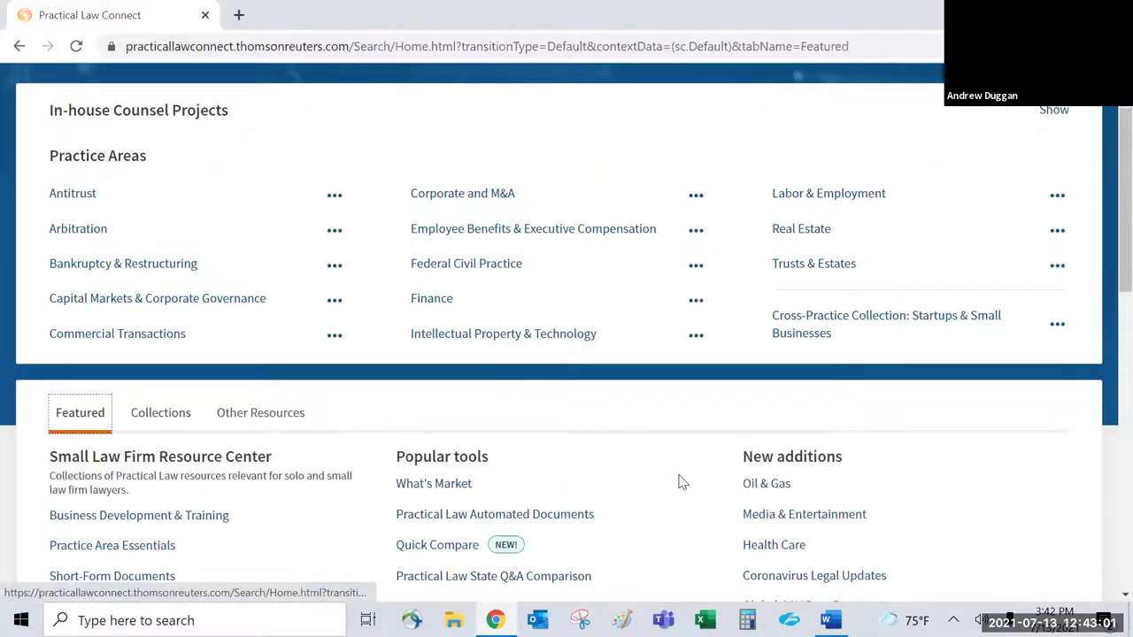
pyautogui.scroll(1, 682, 483)
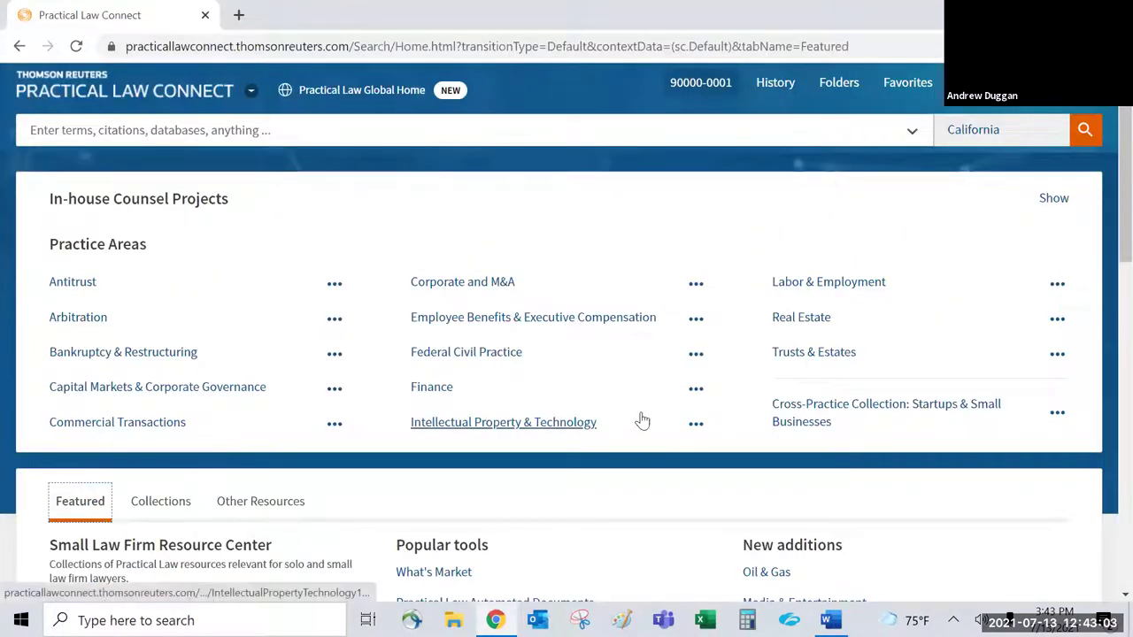
# Step: Open What's Market from the popular tools and go to its Commercial Agreements
pyautogui.scroll(-2, 642, 422)
pyautogui.scroll(-1, 643, 421)
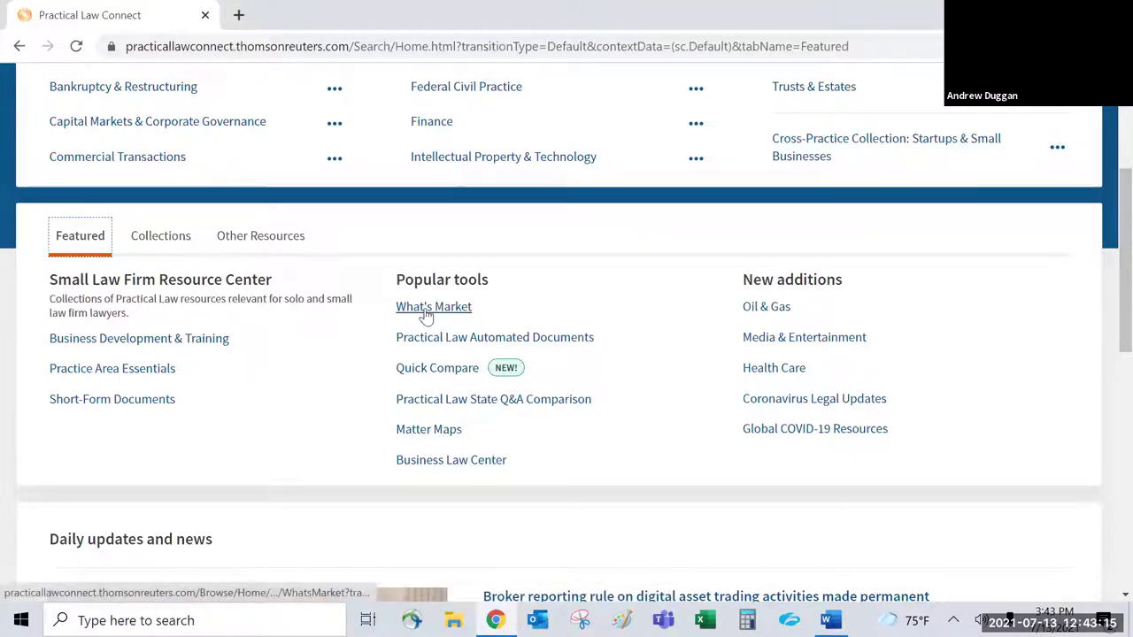
pyautogui.click(426, 312)
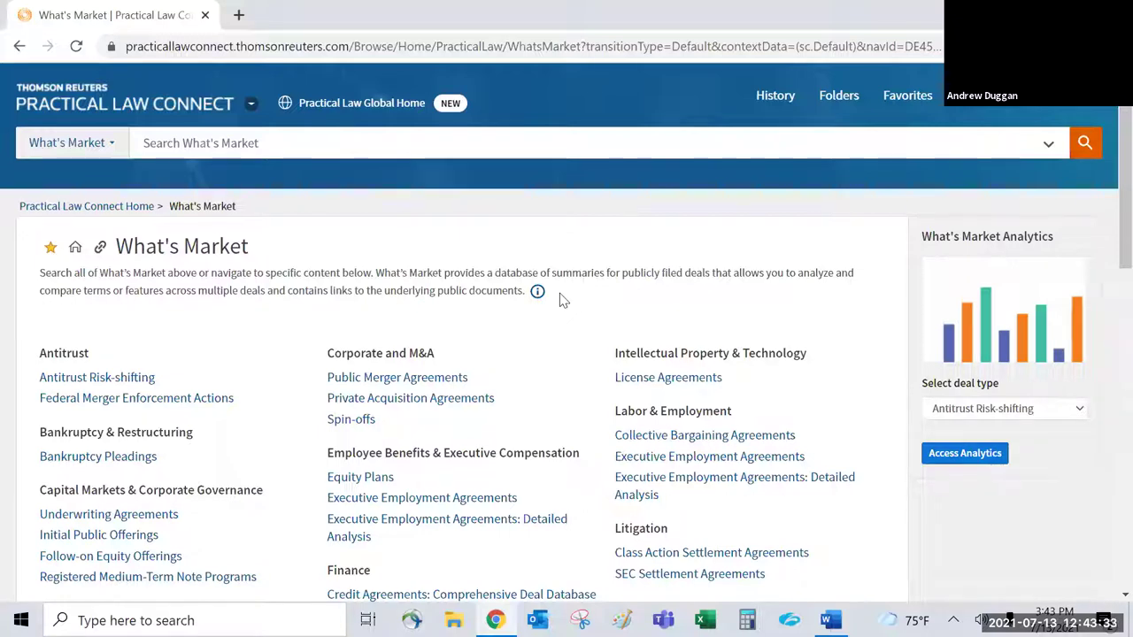
pyautogui.scroll(-1, 560, 301)
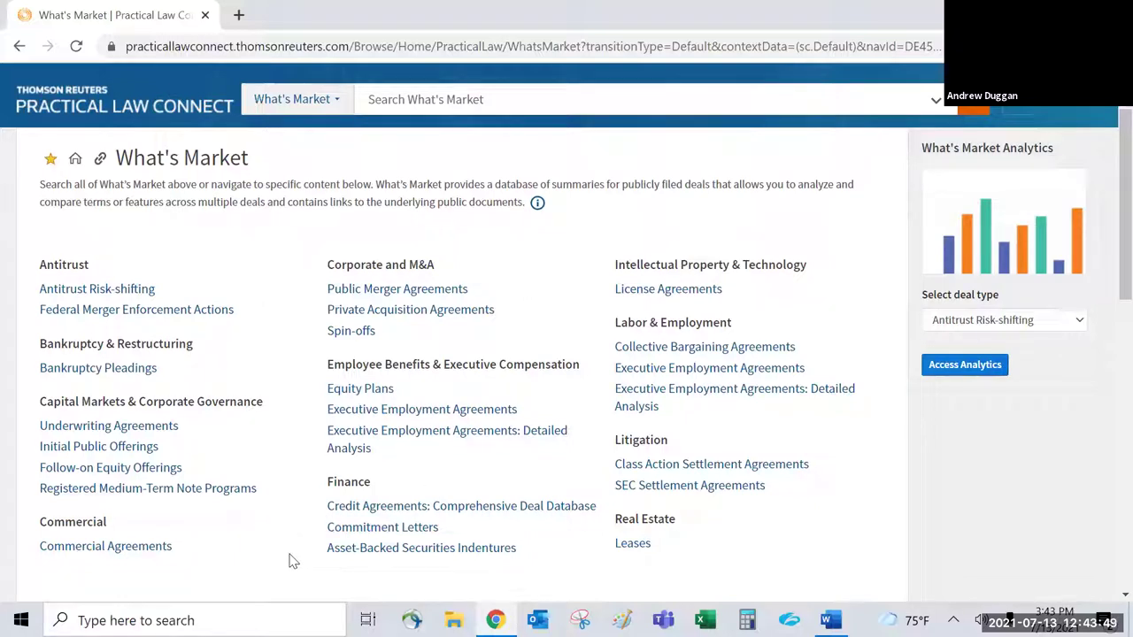
pyautogui.click(147, 551)
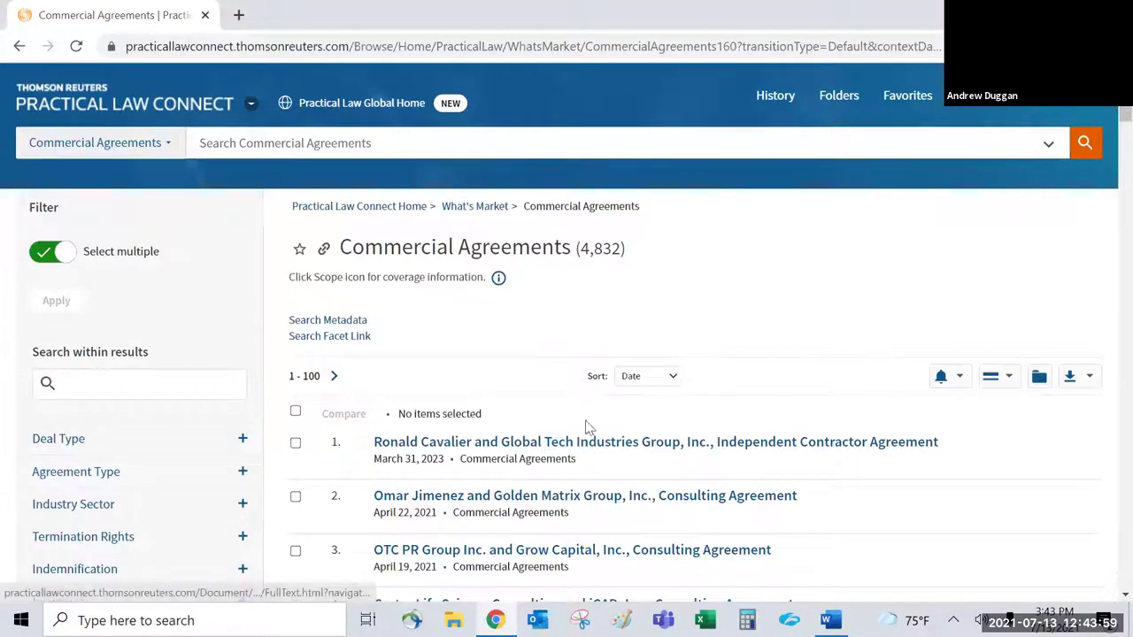
# Step: Look over the filters for Commercial Agreements, checking Deal Type and expanding the Agreement Type options
pyautogui.scroll(-1, 593, 509)
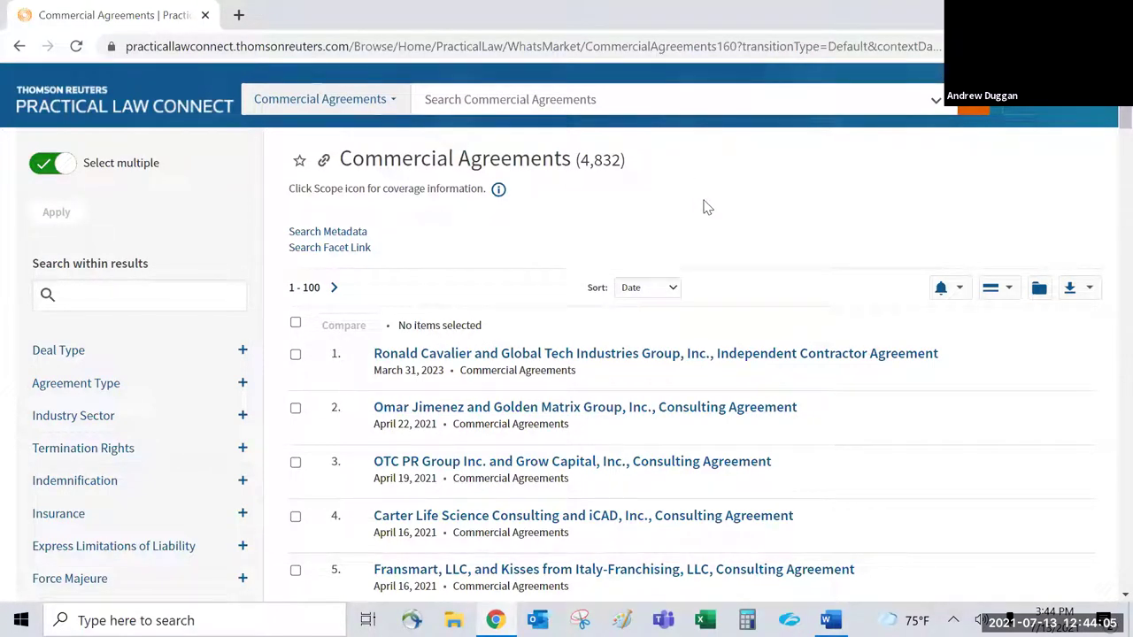
pyautogui.scroll(-1, 172, 380)
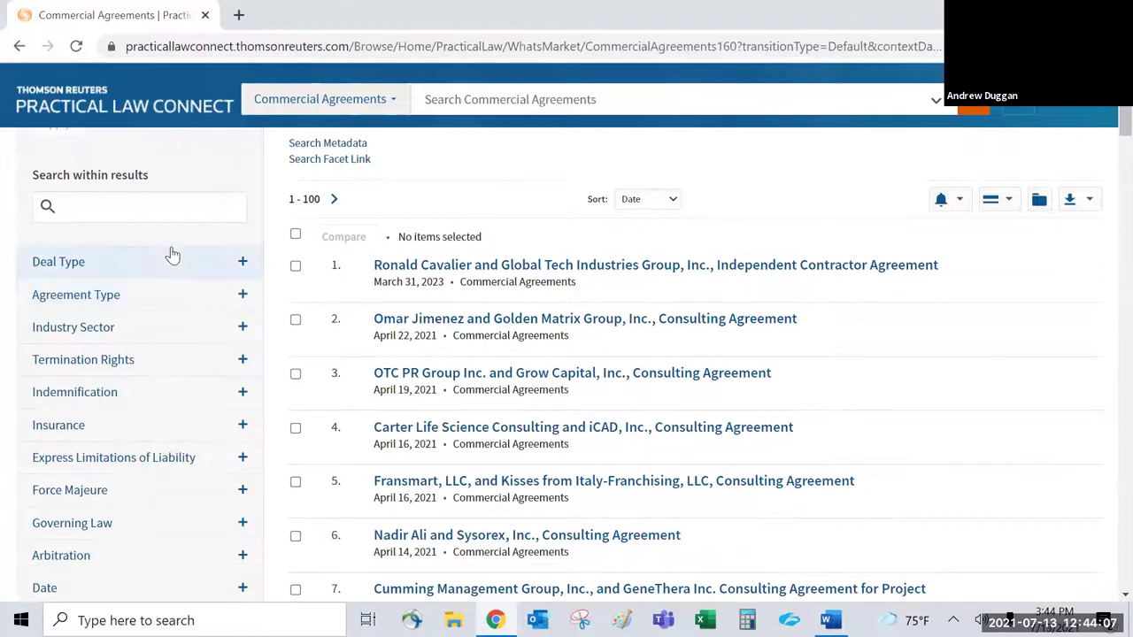
pyautogui.scroll(1, 571, 206)
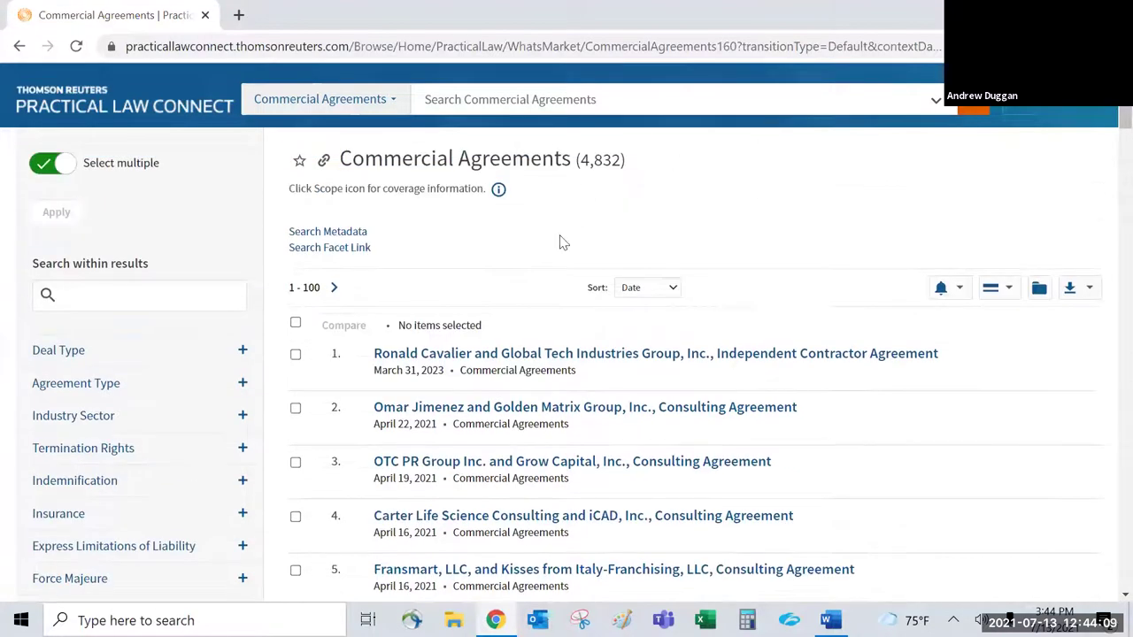
pyautogui.scroll(-1, 175, 322)
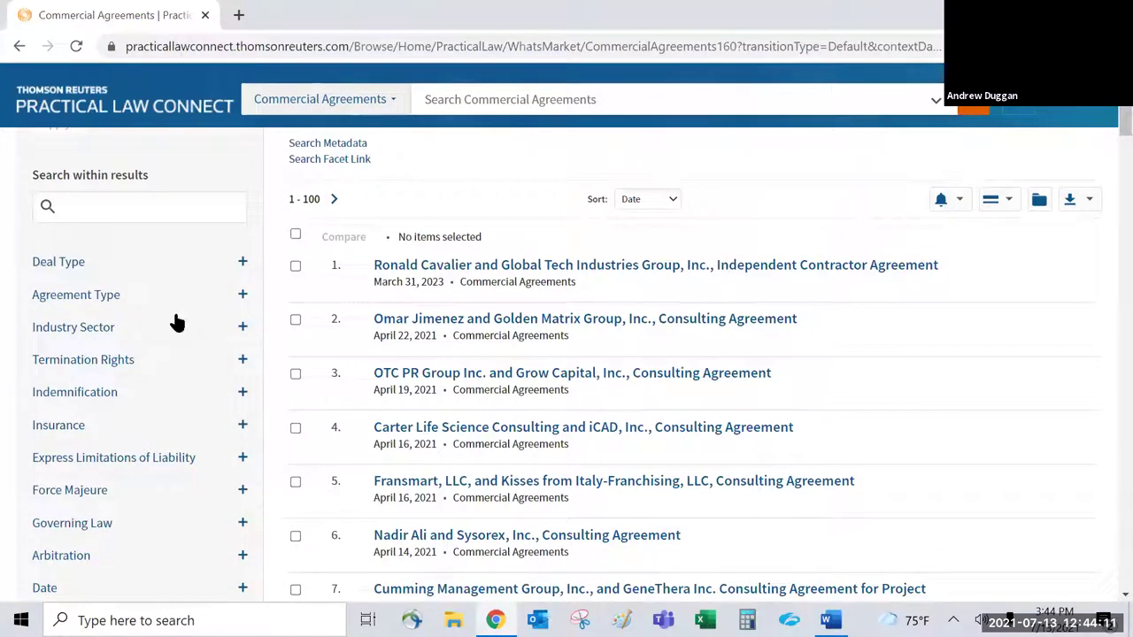
pyautogui.scroll(-1, 159, 255)
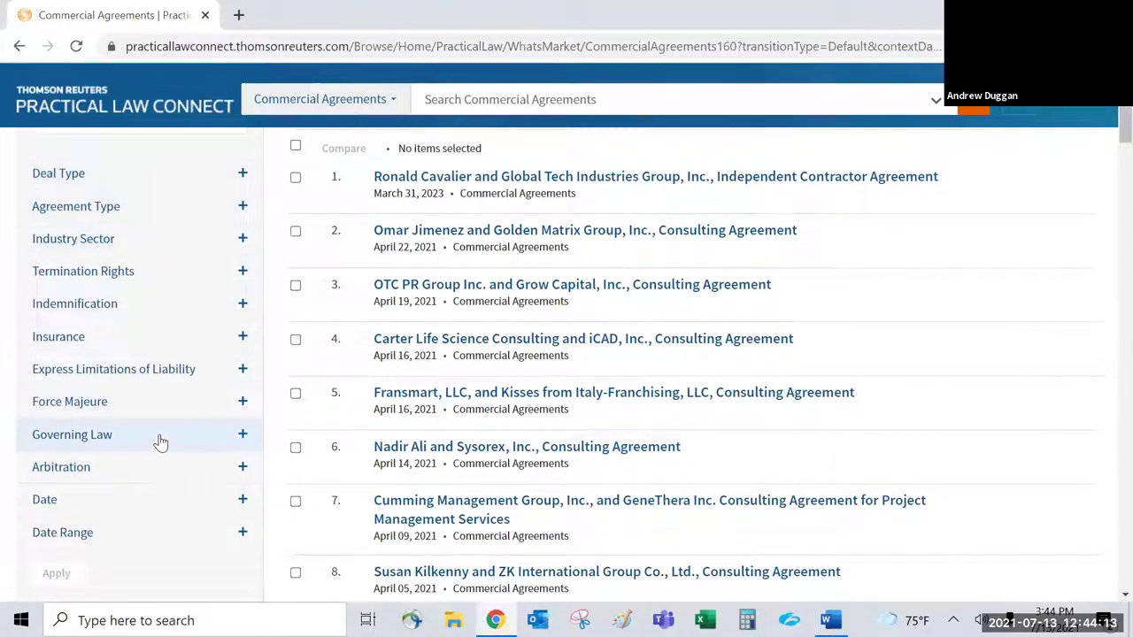
pyautogui.scroll(1, 178, 352)
pyautogui.click(245, 261)
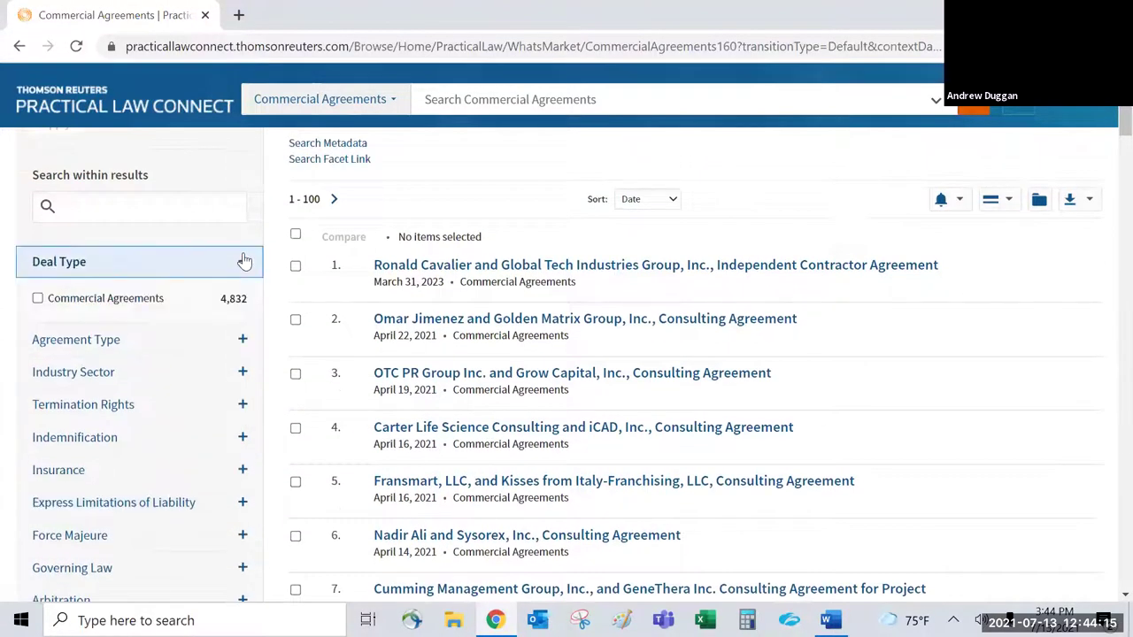
pyautogui.click(244, 261)
pyautogui.click(242, 298)
pyautogui.scroll(-2, 243, 299)
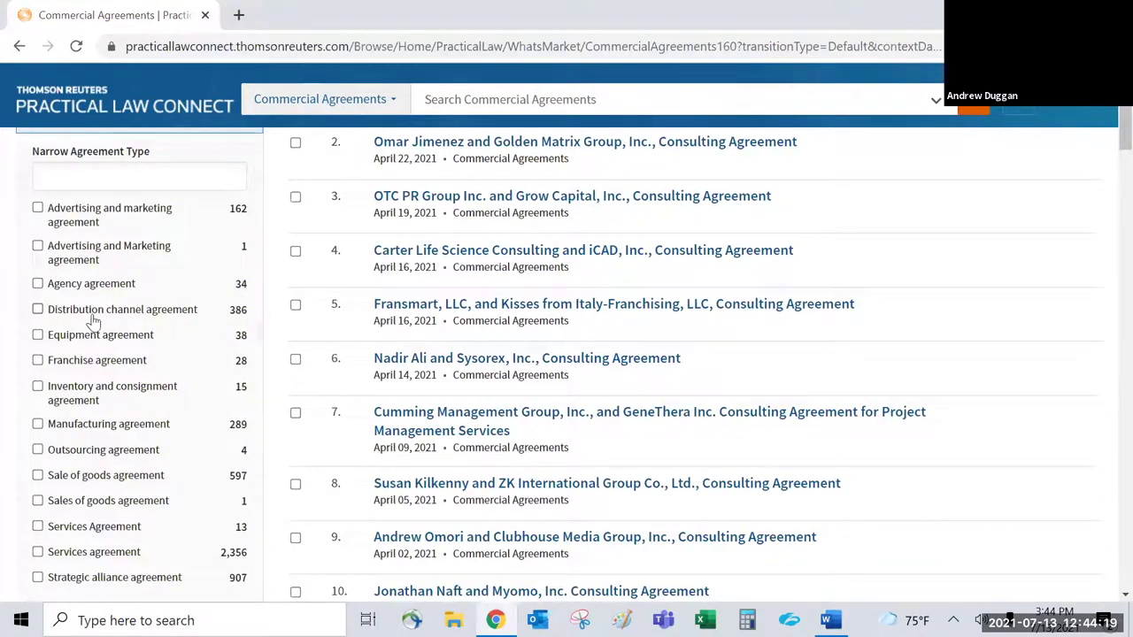
# Step: Select Services agreement among the Agreement Type filter options for Commercial Agreements
pyautogui.scroll(-2, 80, 323)
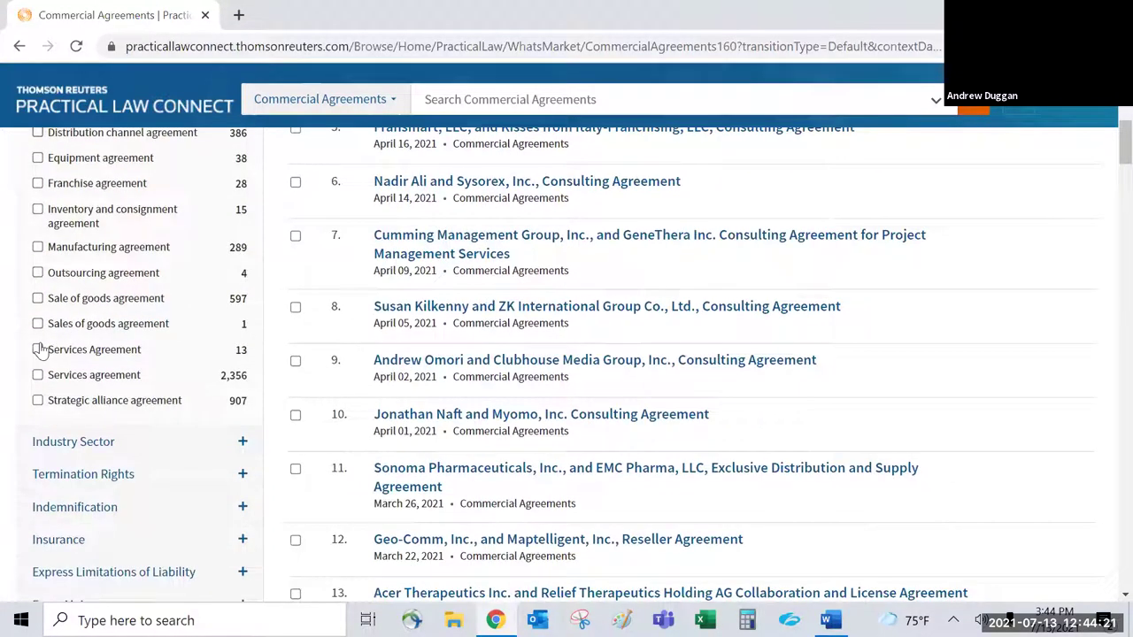
pyautogui.click(38, 351)
pyautogui.click(38, 375)
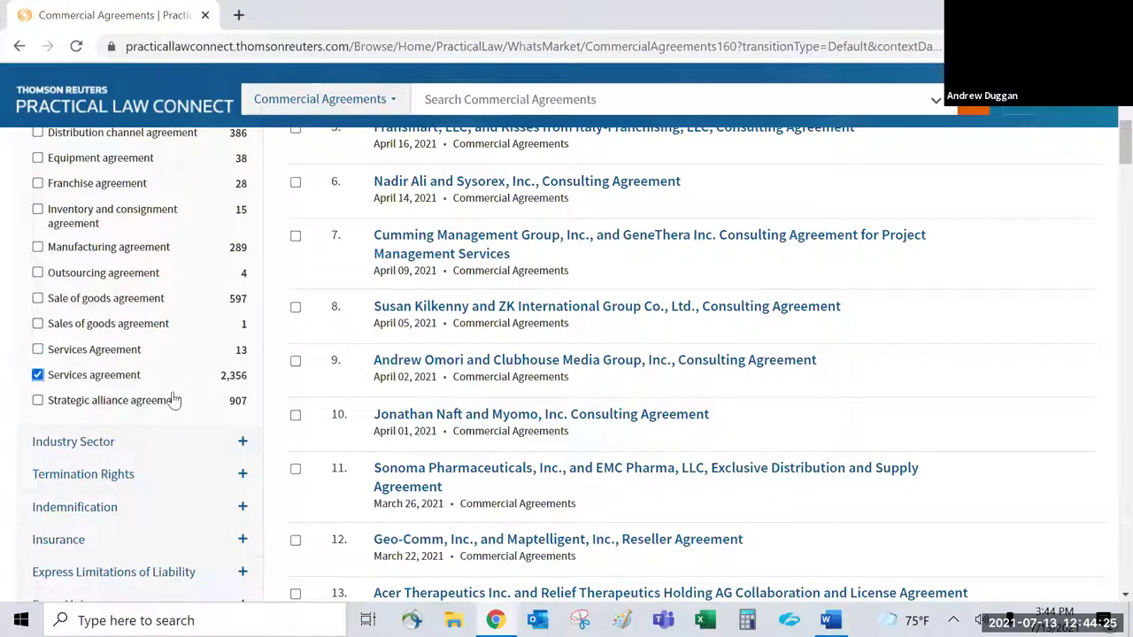
# Step: Look over the Industry Sector filter options and close them without choosing a sector
pyautogui.click(238, 448)
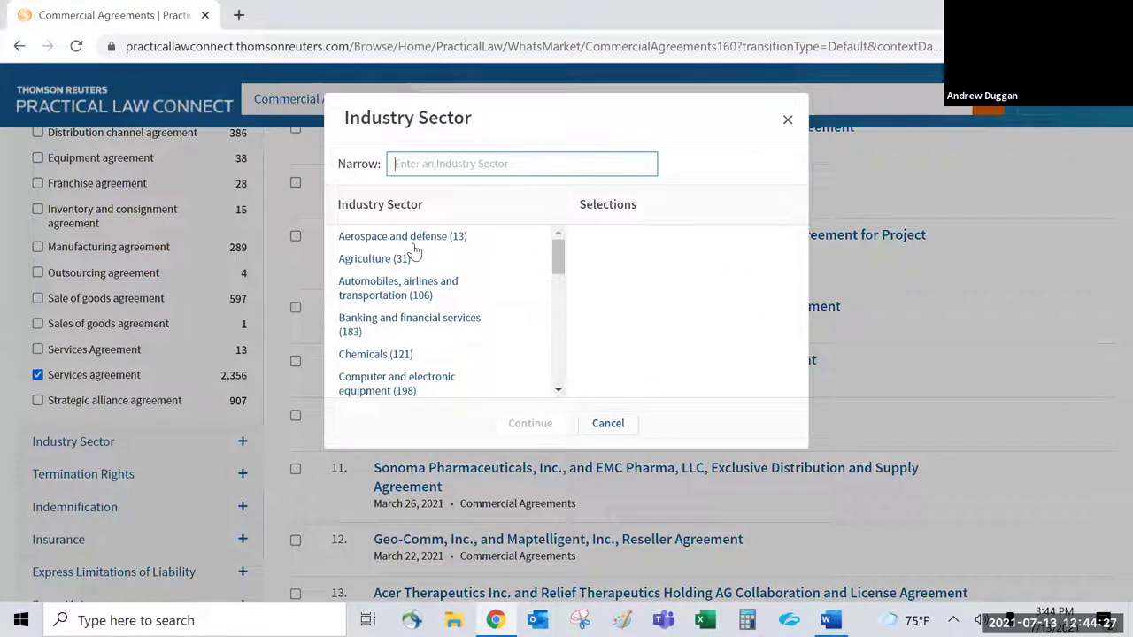
pyautogui.scroll(-3, 413, 252)
pyautogui.scroll(-2, 414, 252)
pyautogui.click(607, 423)
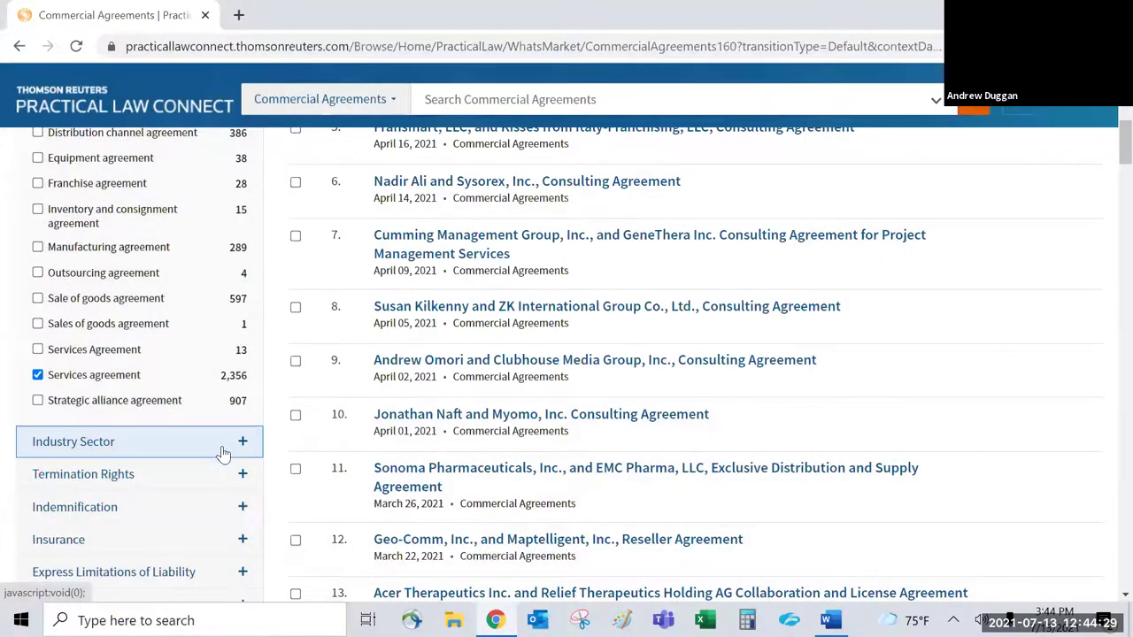
# Step: Set the Governing Law filter to California and apply the chosen filters to the Commercial Agreements
pyautogui.scroll(-2, 213, 459)
pyautogui.scroll(-2, 201, 462)
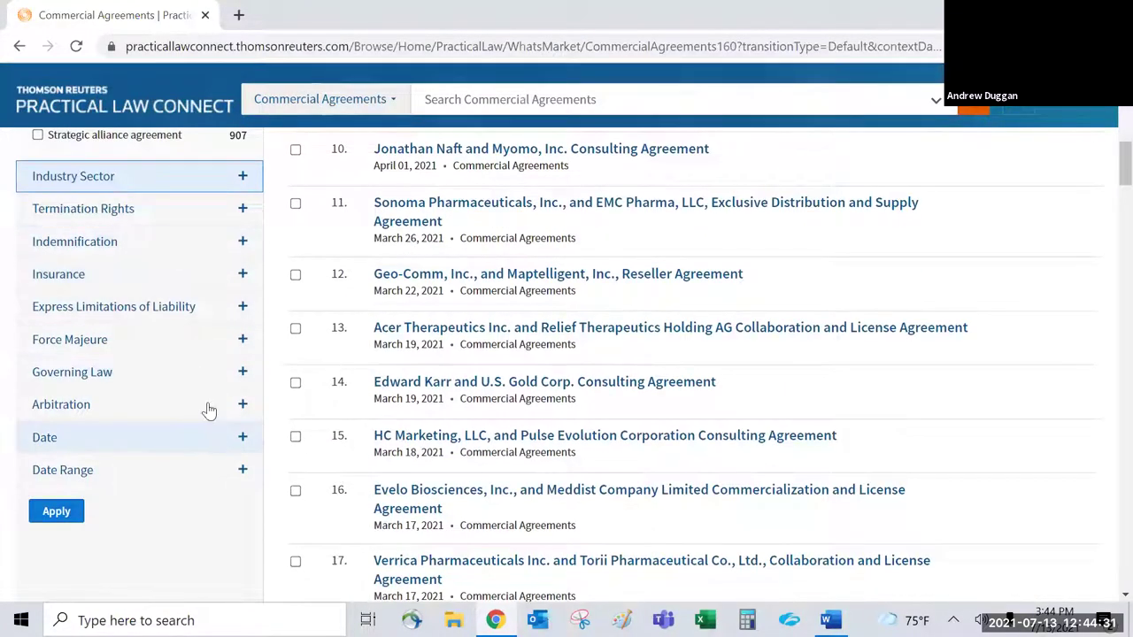
pyautogui.click(245, 374)
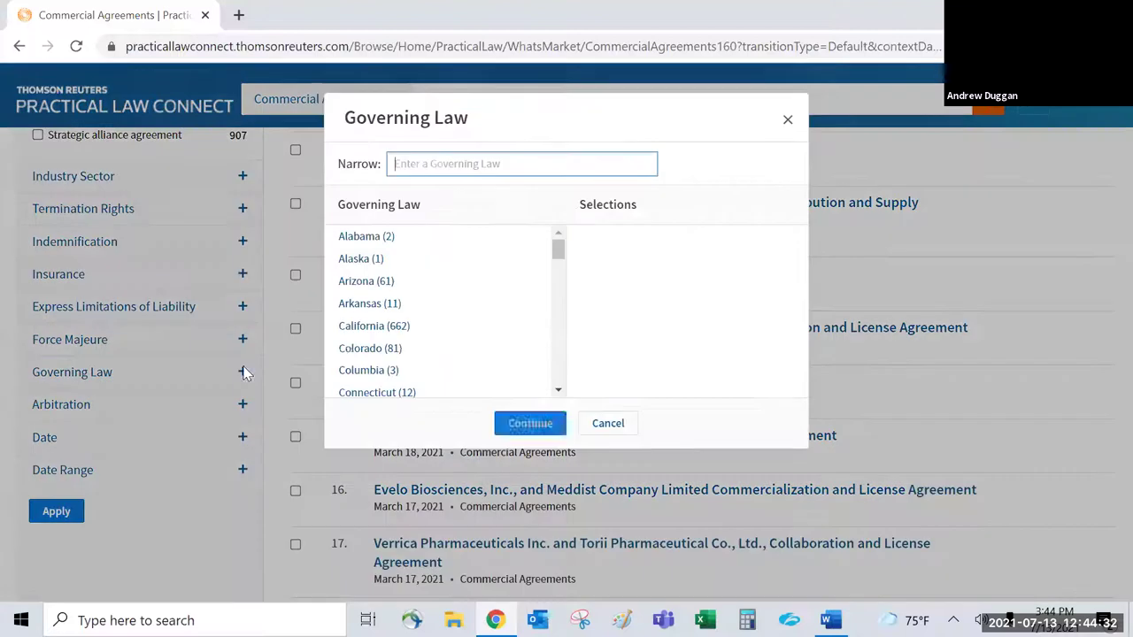
pyautogui.click(359, 327)
pyautogui.click(503, 424)
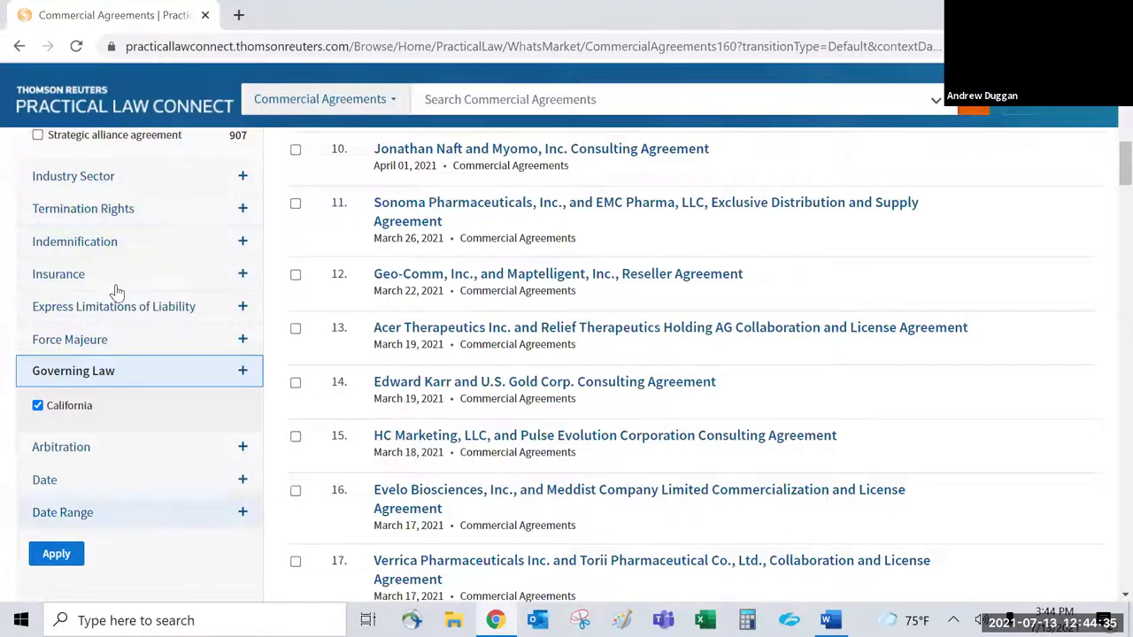
pyautogui.scroll(3, 151, 446)
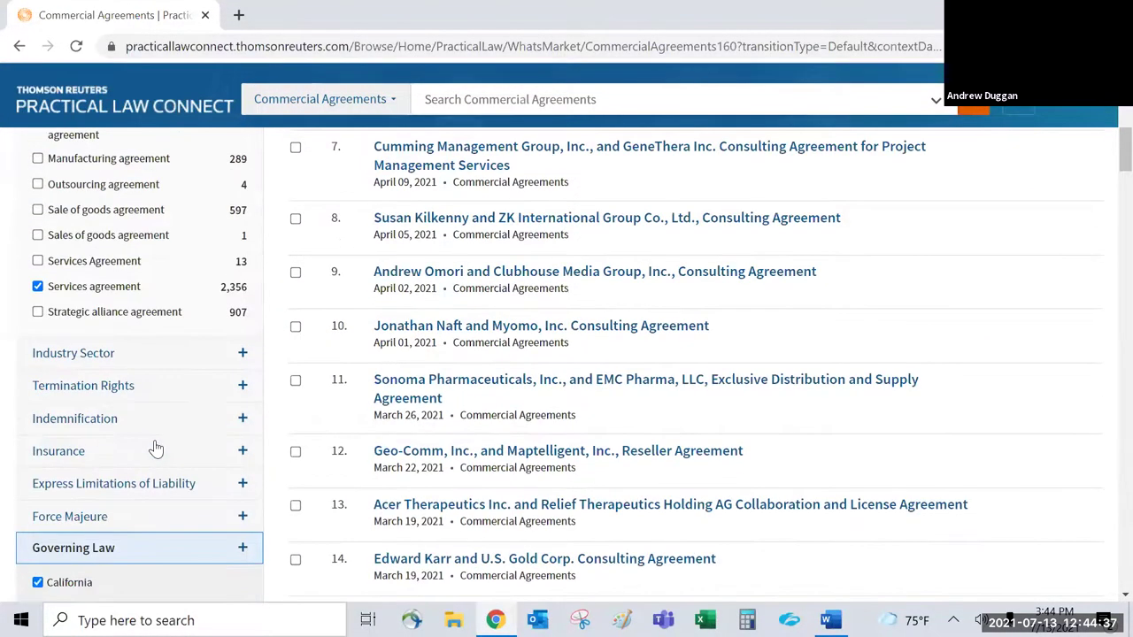
pyautogui.scroll(5, 139, 350)
pyautogui.click(56, 300)
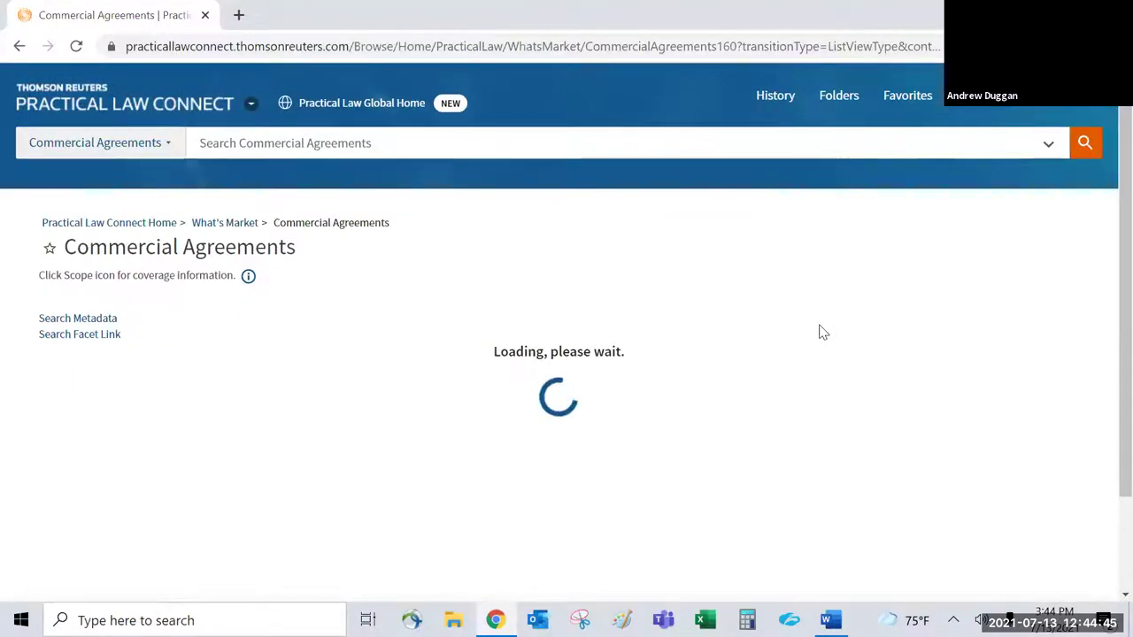
# Step: Open the Sysorex, Inc. Consulting Agreement dated April 14, 2021 from the results and review its summary of terms
pyautogui.scroll(-1, 764, 281)
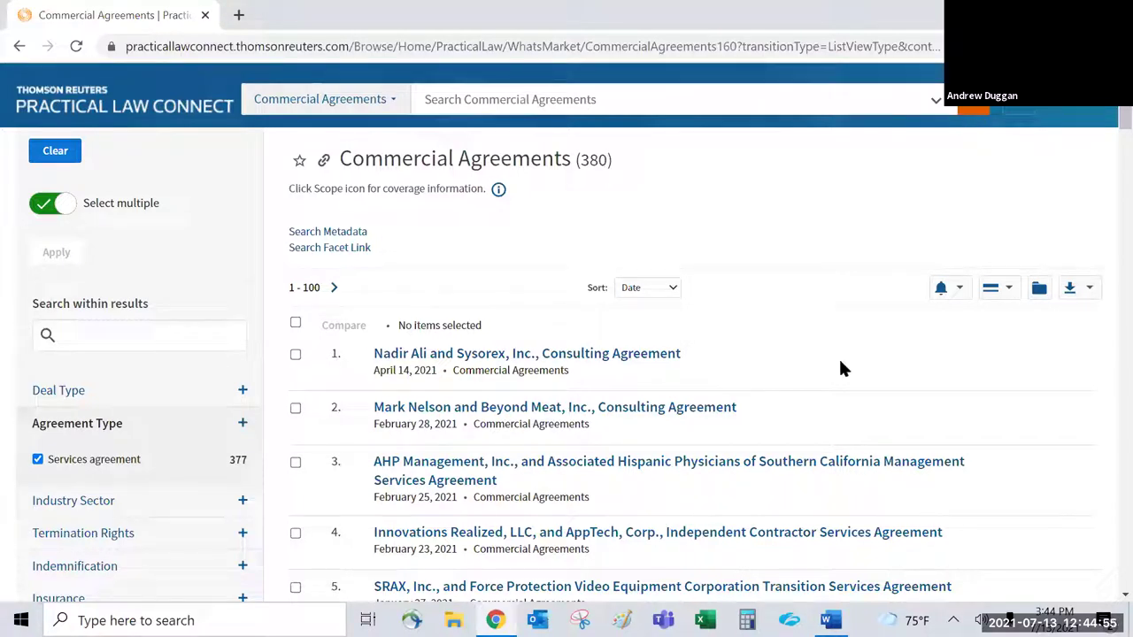
pyautogui.scroll(-1, 843, 369)
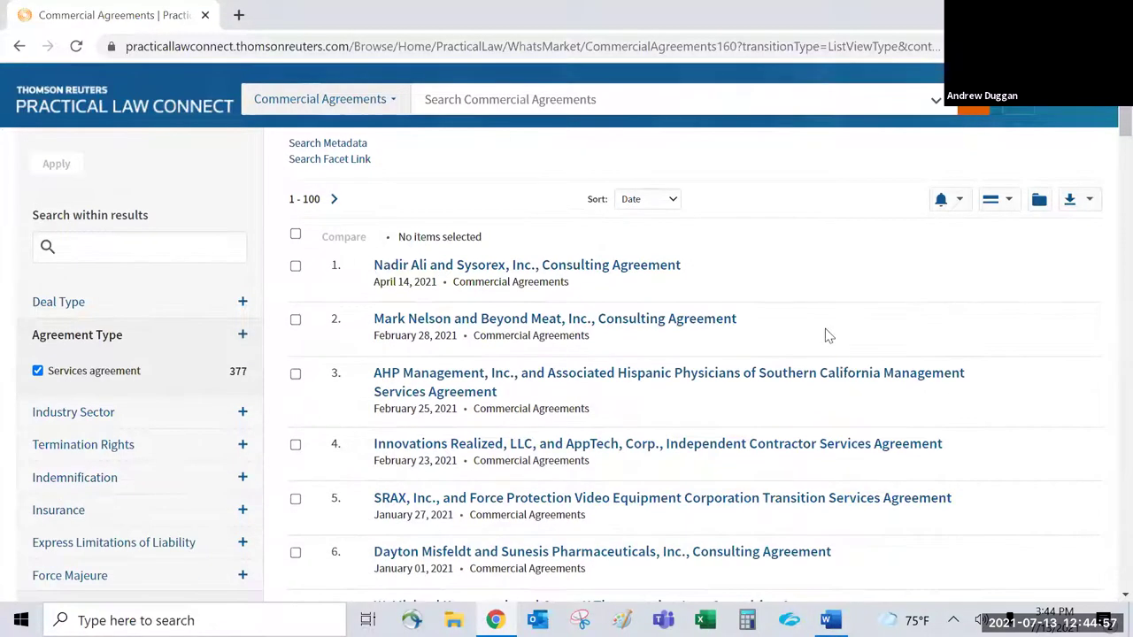
pyautogui.click(589, 270)
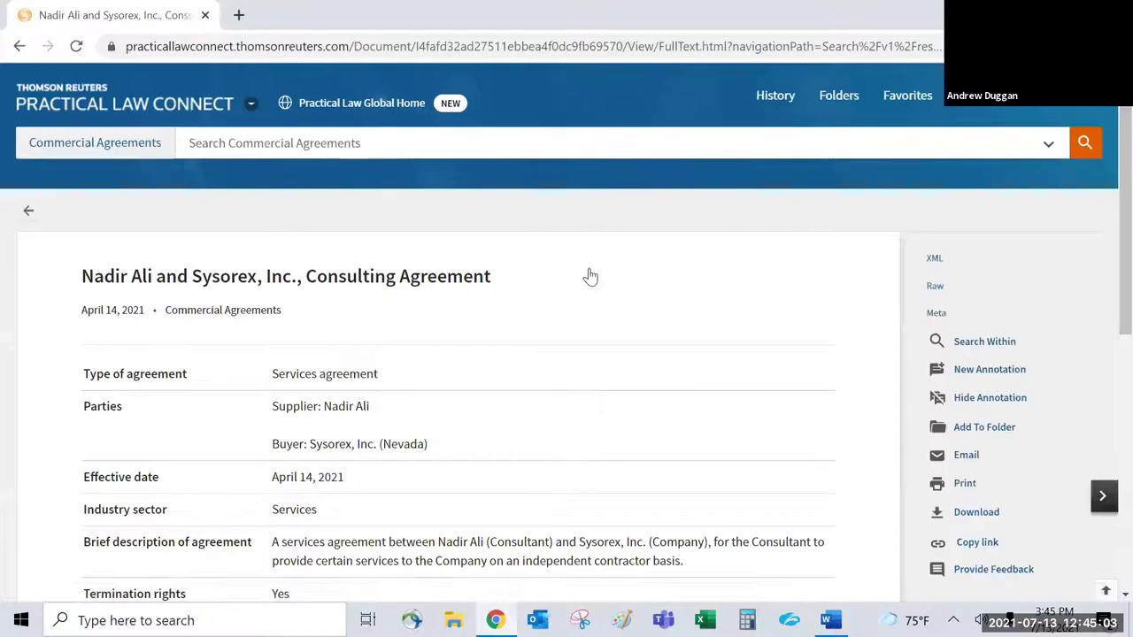
pyautogui.scroll(-2, 518, 324)
pyautogui.scroll(2, 519, 324)
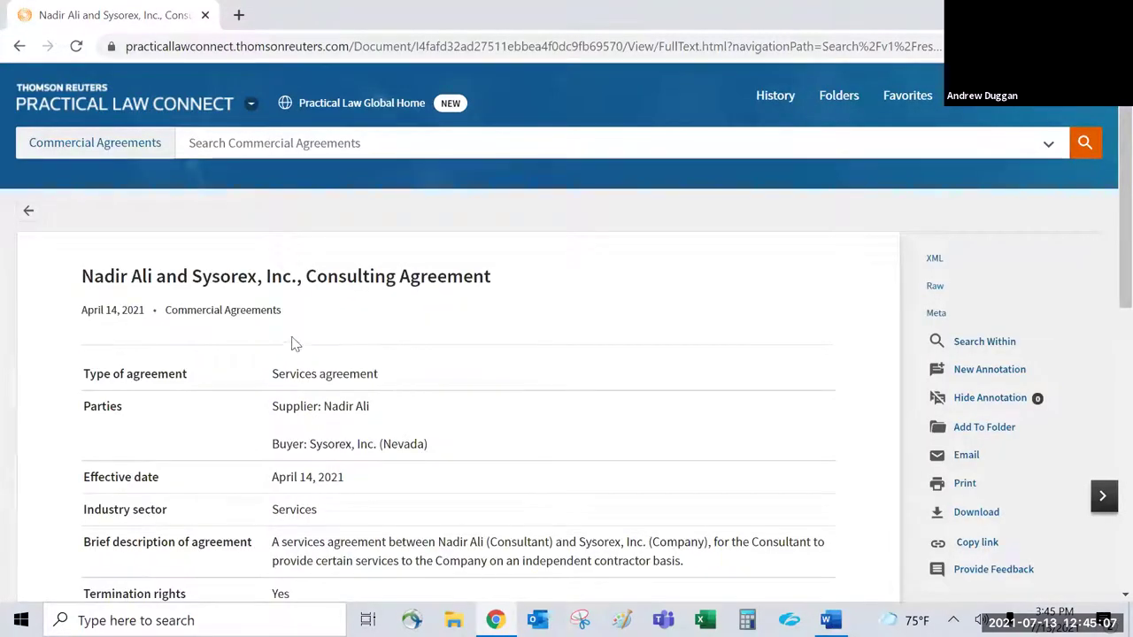
pyautogui.scroll(-2, 487, 485)
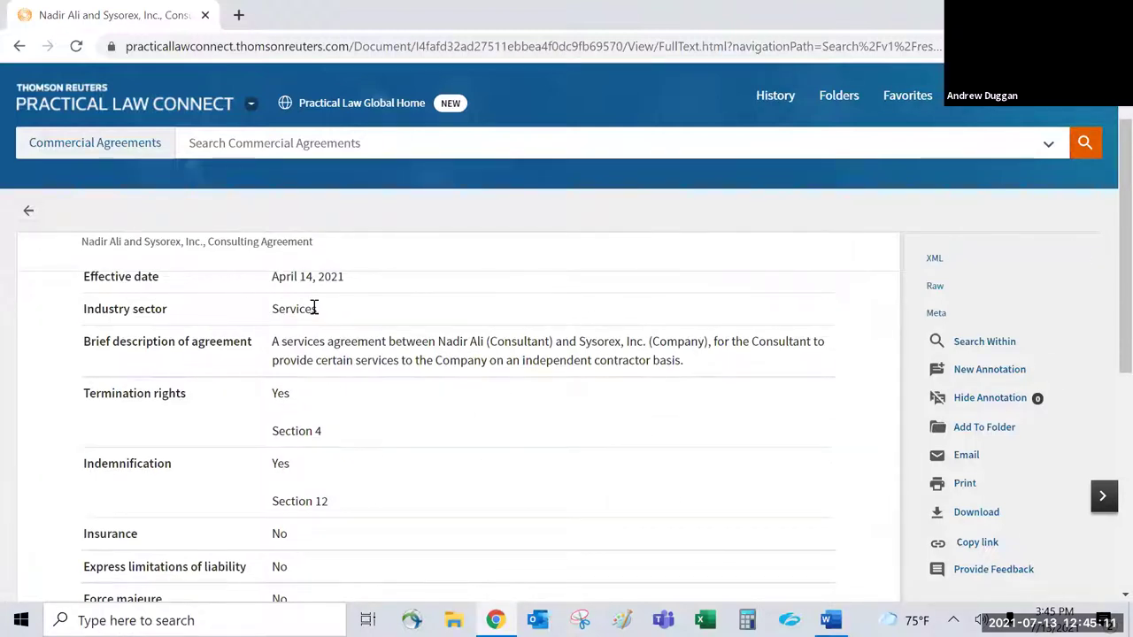
pyautogui.scroll(-1, 534, 375)
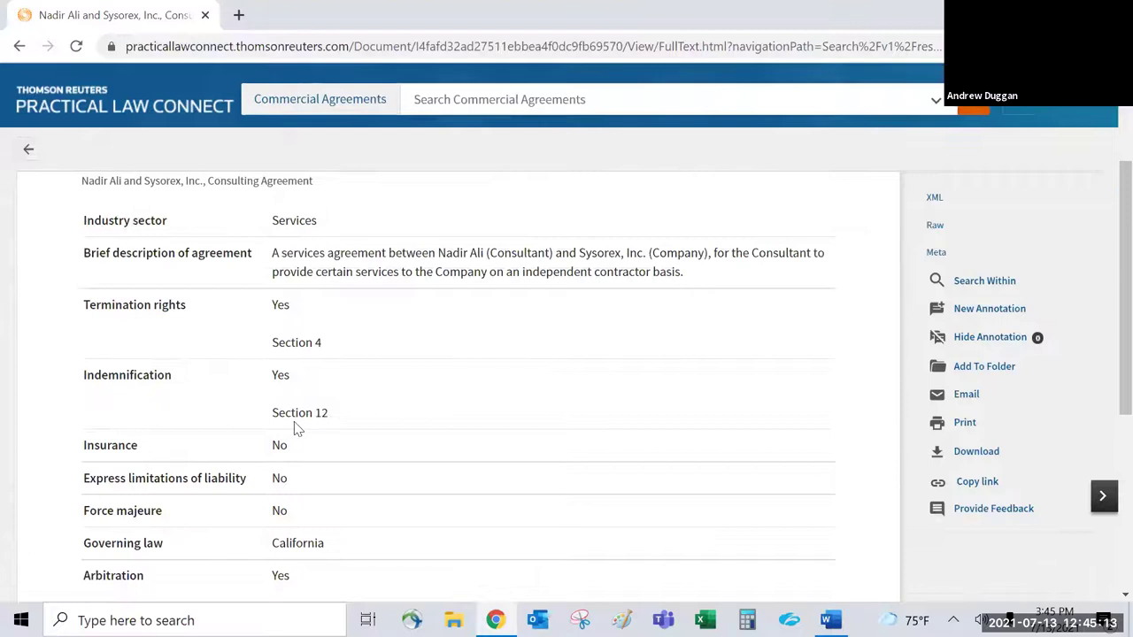
pyautogui.scroll(-2, 297, 429)
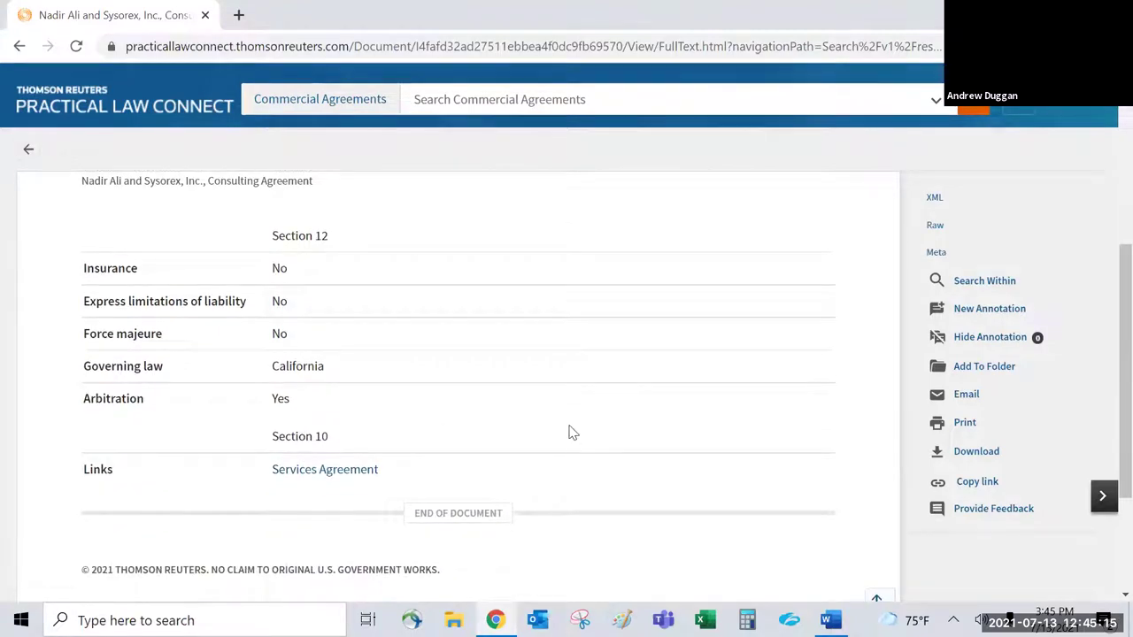
# Step: Open the linked Services Agreement on sec.gov, look over its opening sections, and close it
pyautogui.click(310, 474)
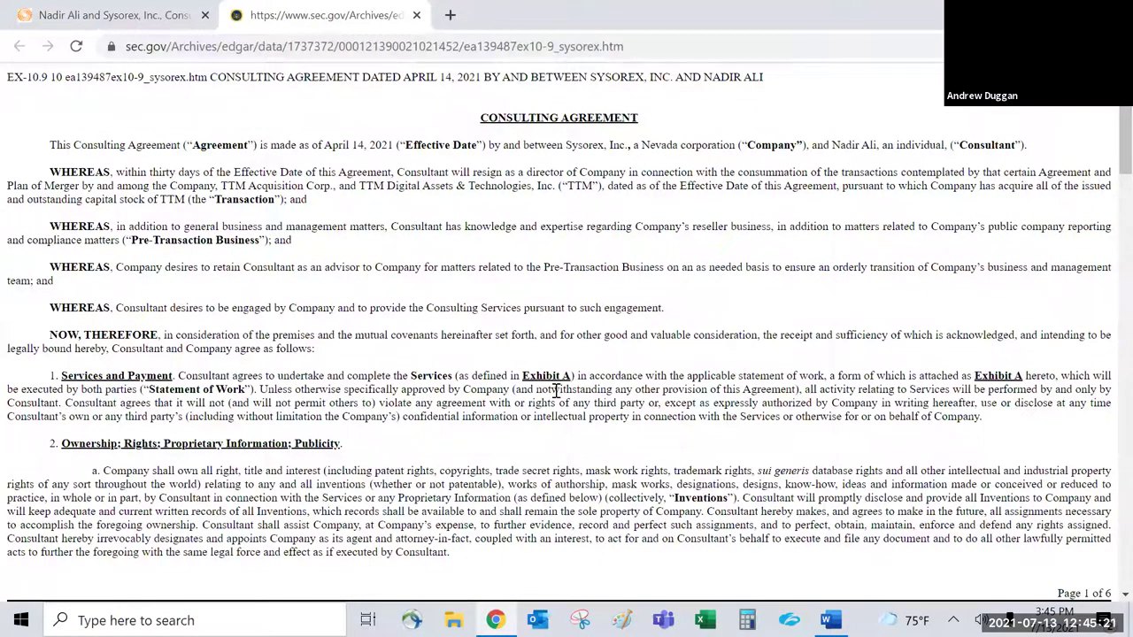
pyautogui.scroll(-1, 671, 391)
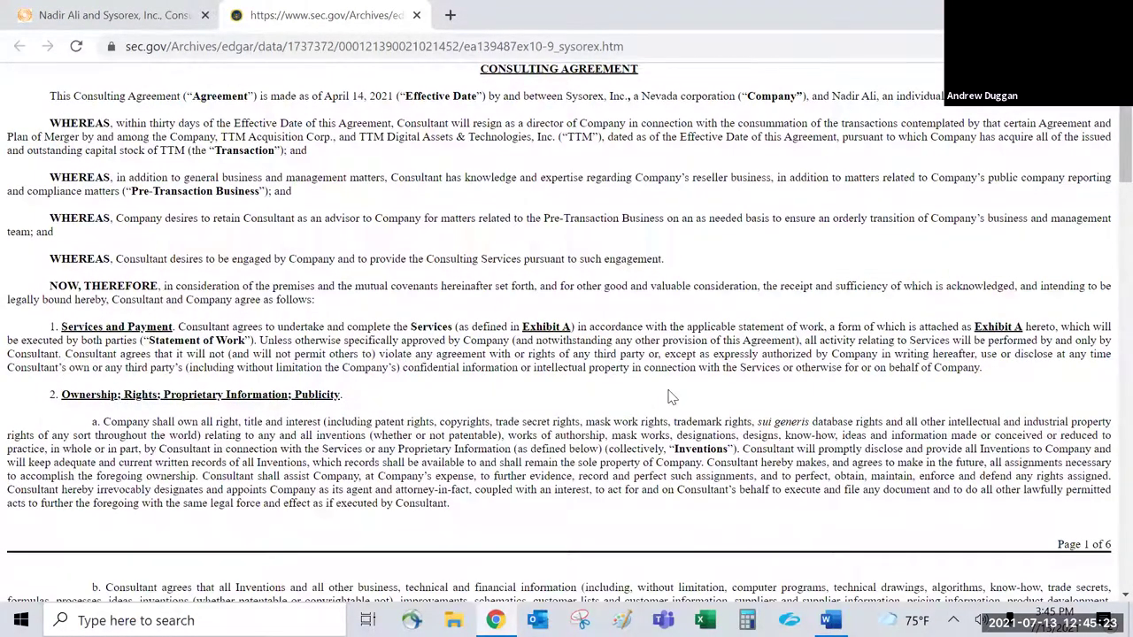
pyautogui.scroll(-5, 670, 398)
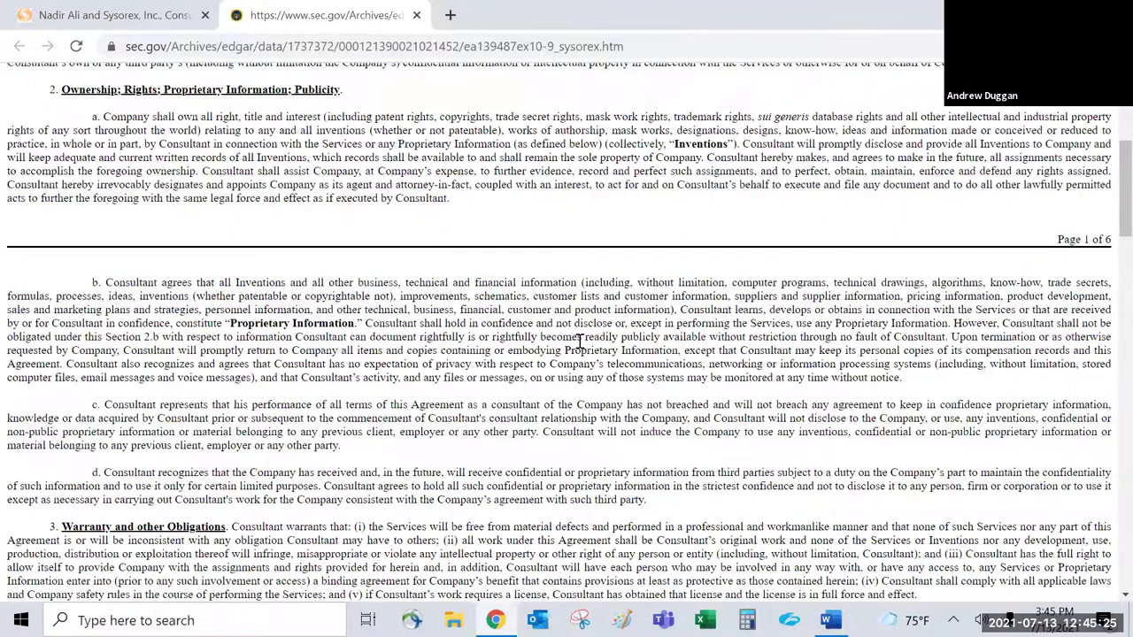
pyautogui.scroll(6, 643, 499)
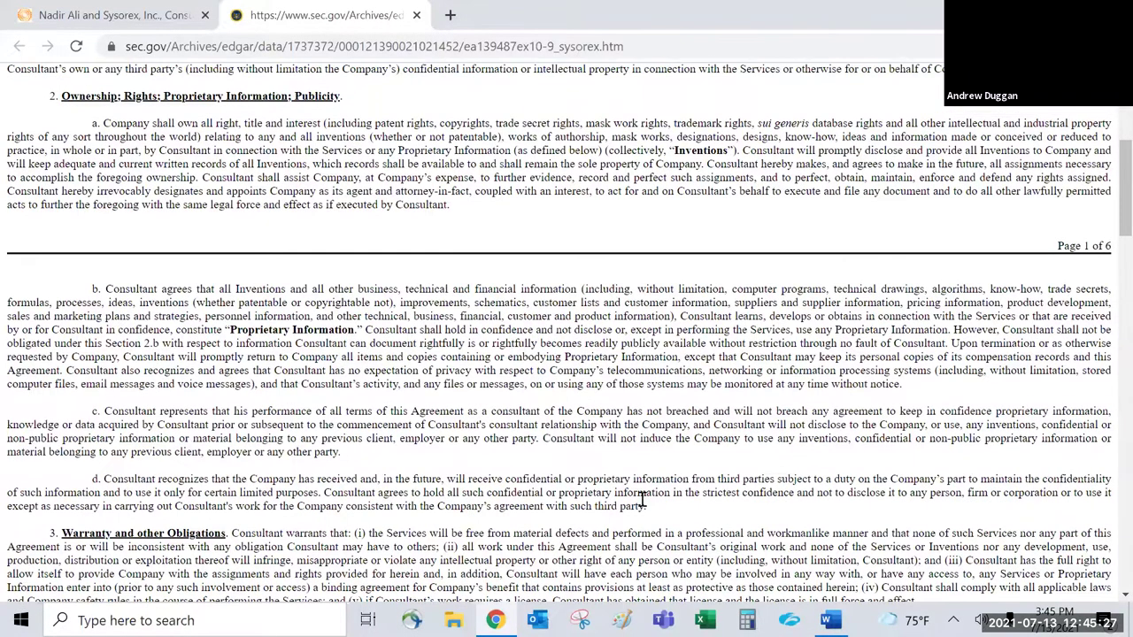
pyautogui.click(418, 16)
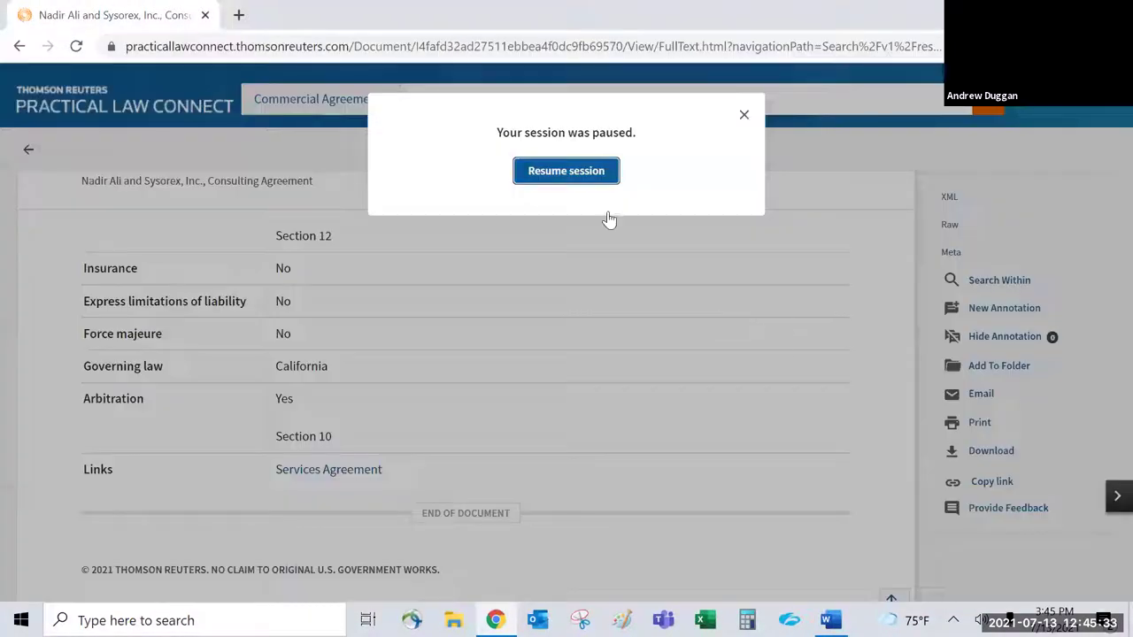
# Step: Resume the paused session and return from the agreement summary to the Commercial Agreements results
pyautogui.click(592, 175)
pyautogui.scroll(15, 502, 263)
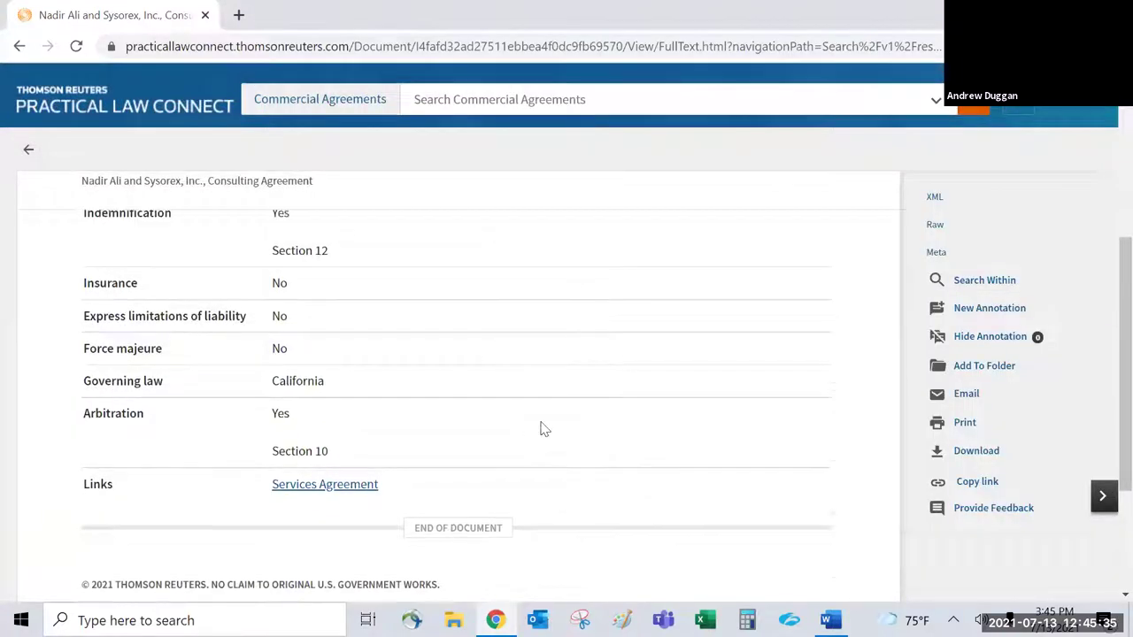
pyautogui.click(28, 212)
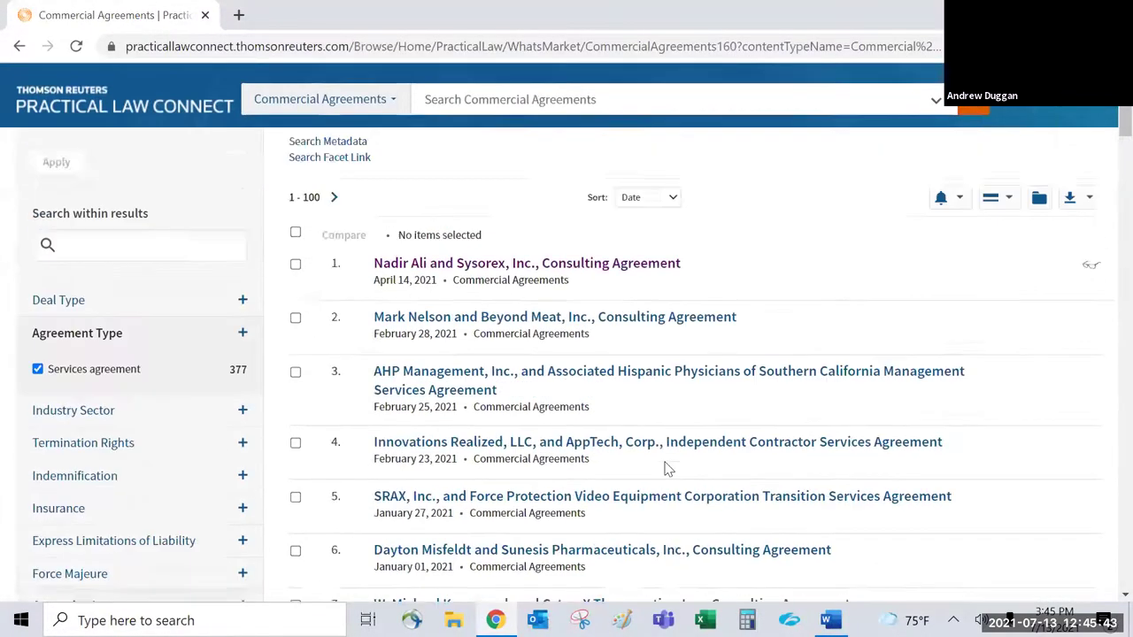
# Step: Go back to the Practical Law Connect home page and open Quick Compare from the popular tools
pyautogui.click(369, 212)
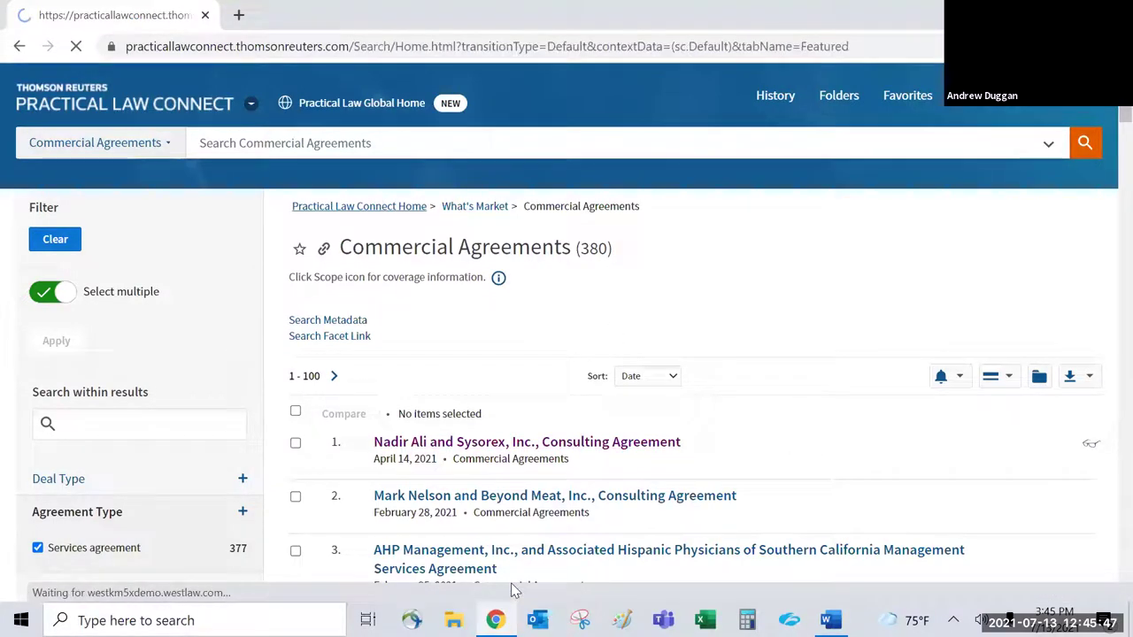
pyautogui.scroll(-2, 639, 397)
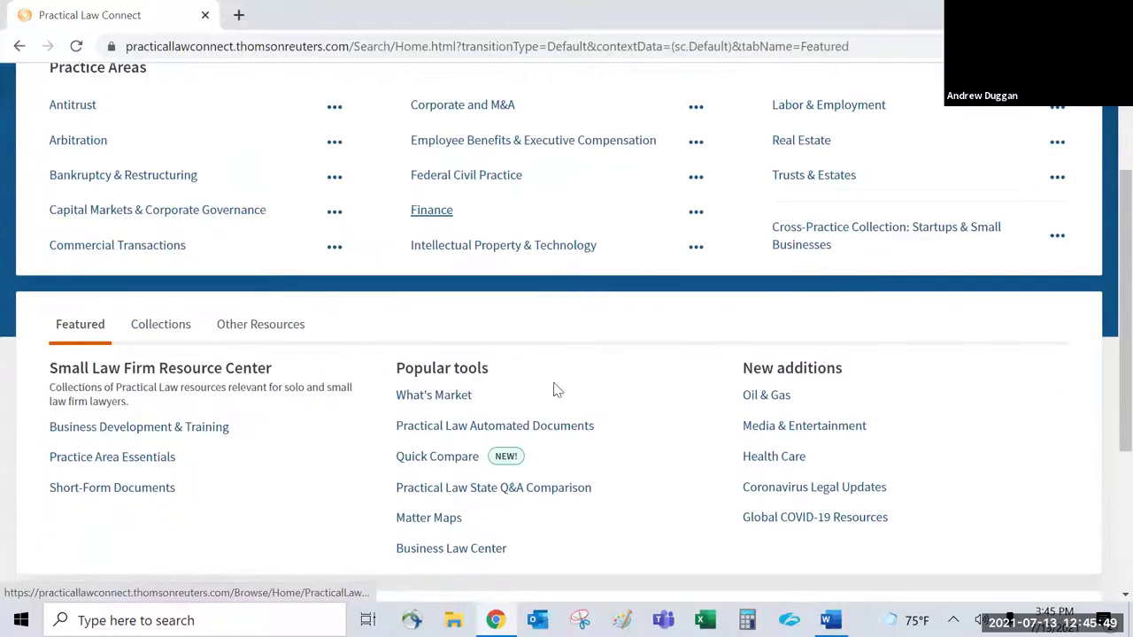
pyautogui.scroll(-1, 673, 516)
pyautogui.scroll(-1, 673, 516)
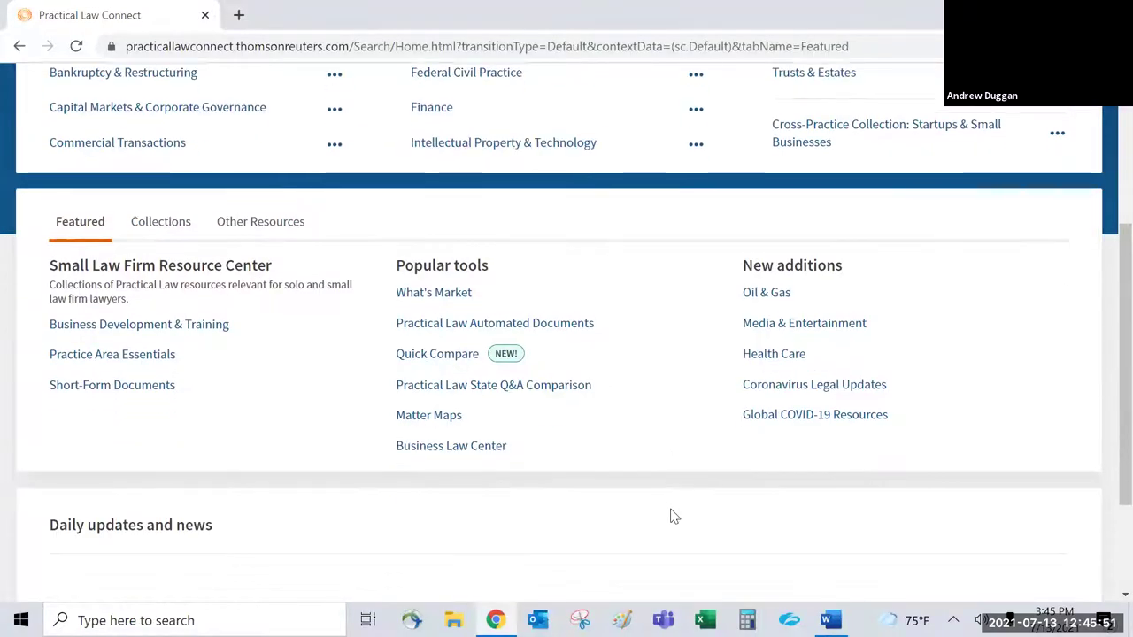
pyautogui.scroll(2, 673, 516)
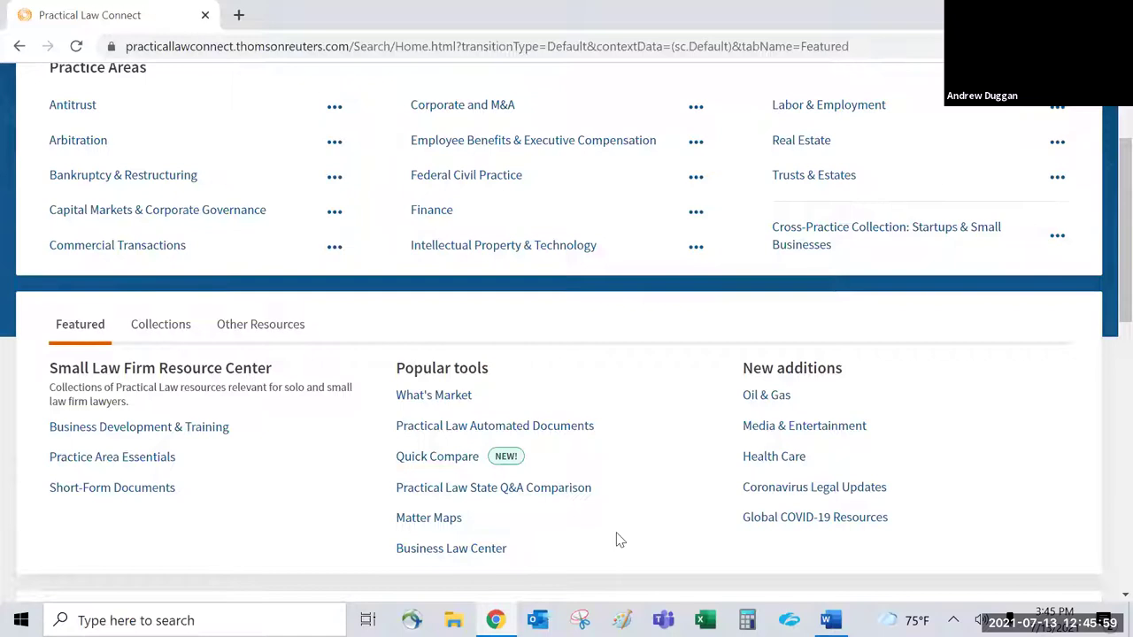
pyautogui.click(434, 463)
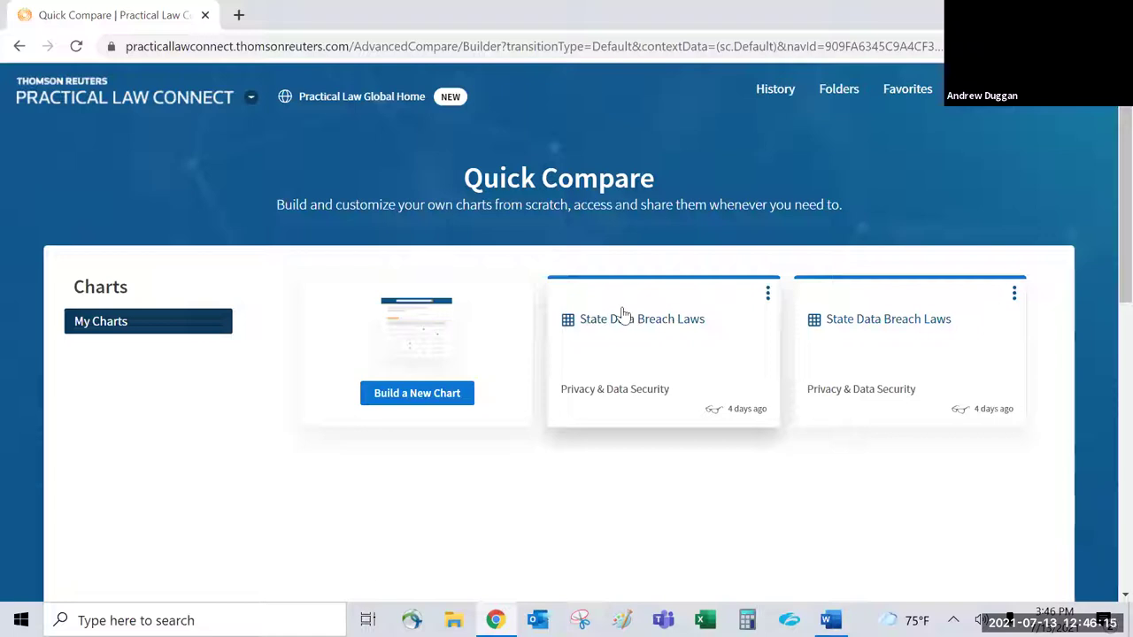
# Step: Start building a new Quick Compare chart and choose Real Estate as the US practice area
pyautogui.click(434, 398)
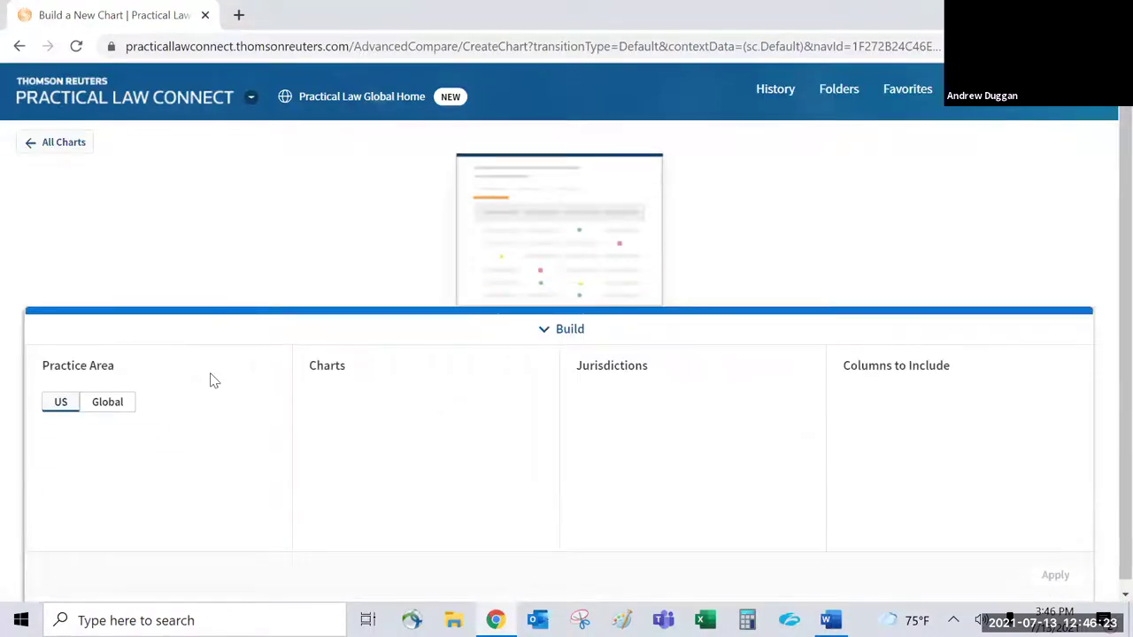
pyautogui.scroll(-1, 152, 474)
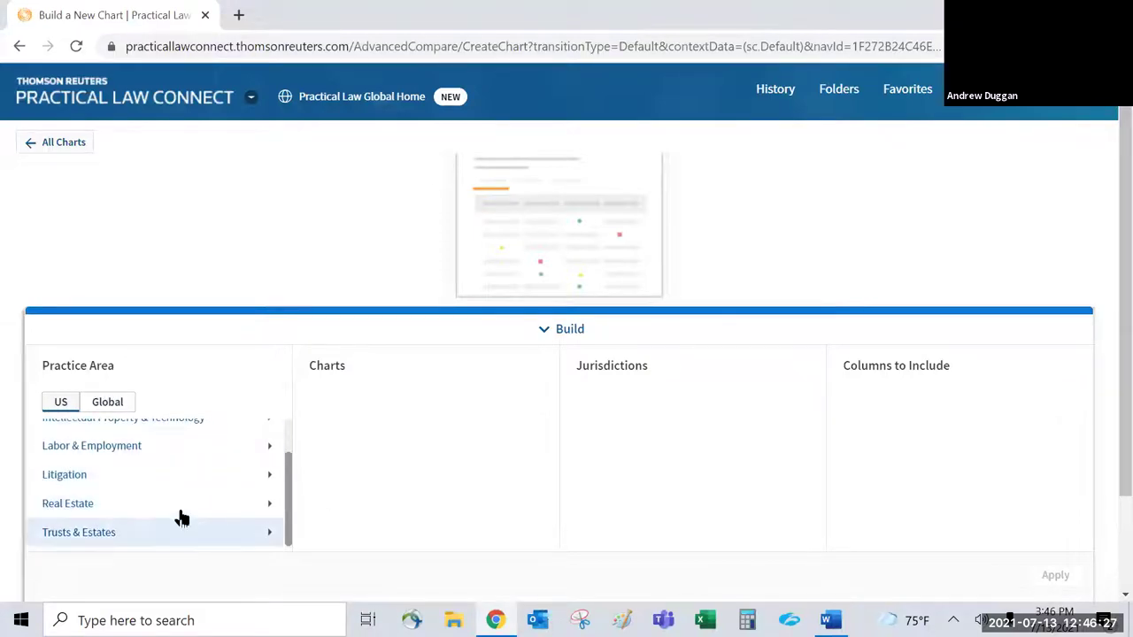
pyautogui.scroll(1, 177, 516)
pyautogui.scroll(-1, 151, 501)
pyautogui.scroll(1, 149, 502)
pyautogui.scroll(-1, 149, 501)
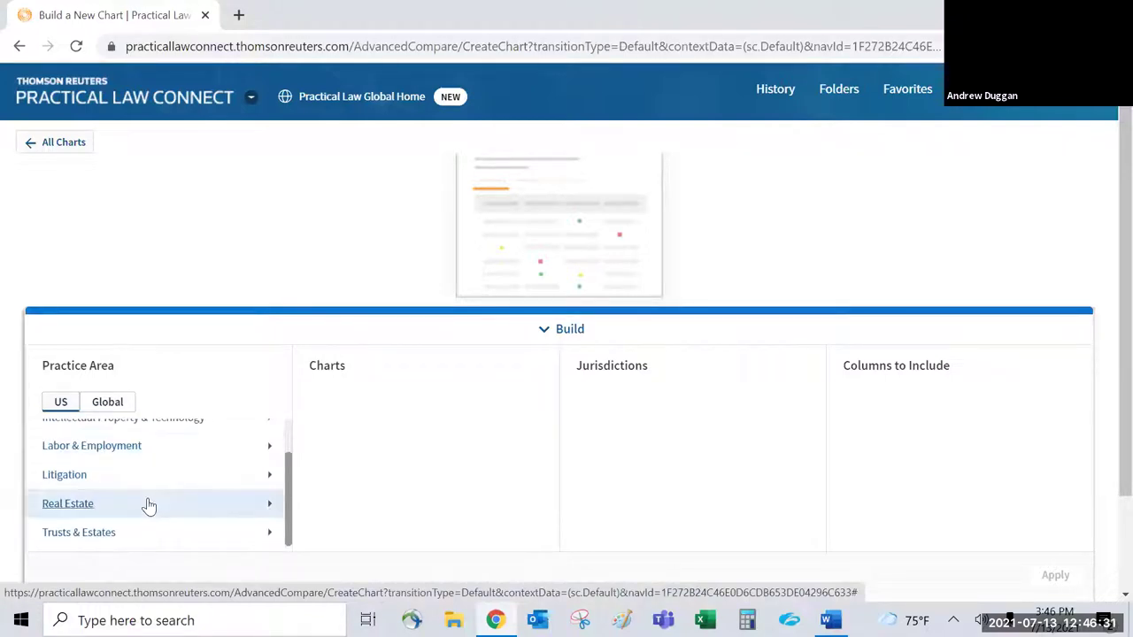
pyautogui.click(148, 505)
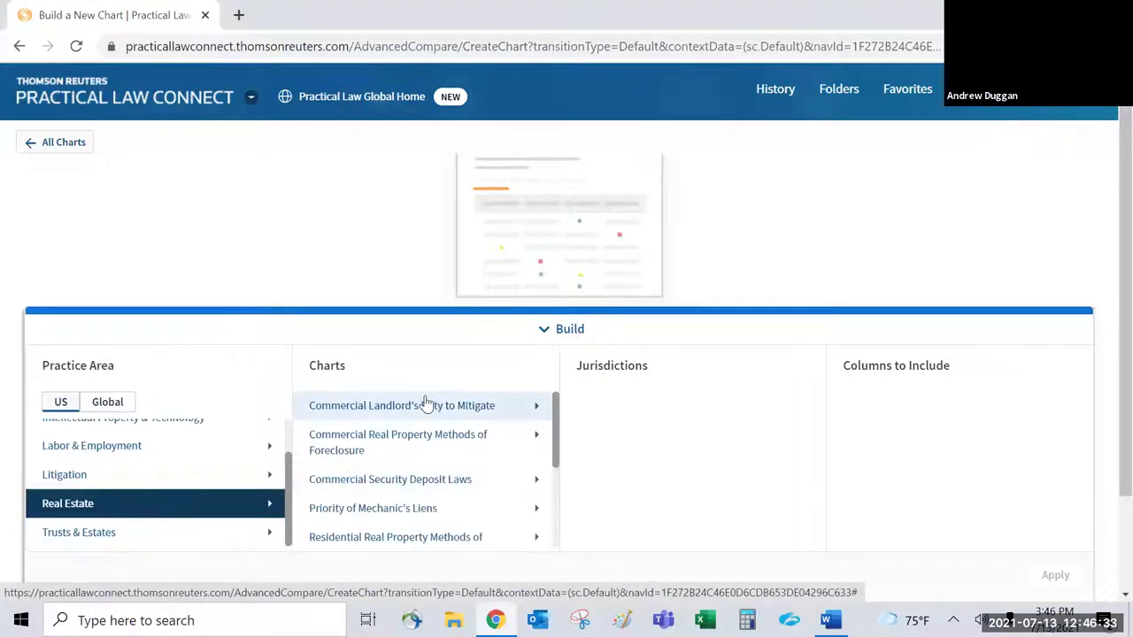
# Step: Choose State Transfer Taxes from the Real Estate charts for the new comparison
pyautogui.scroll(-2, 425, 403)
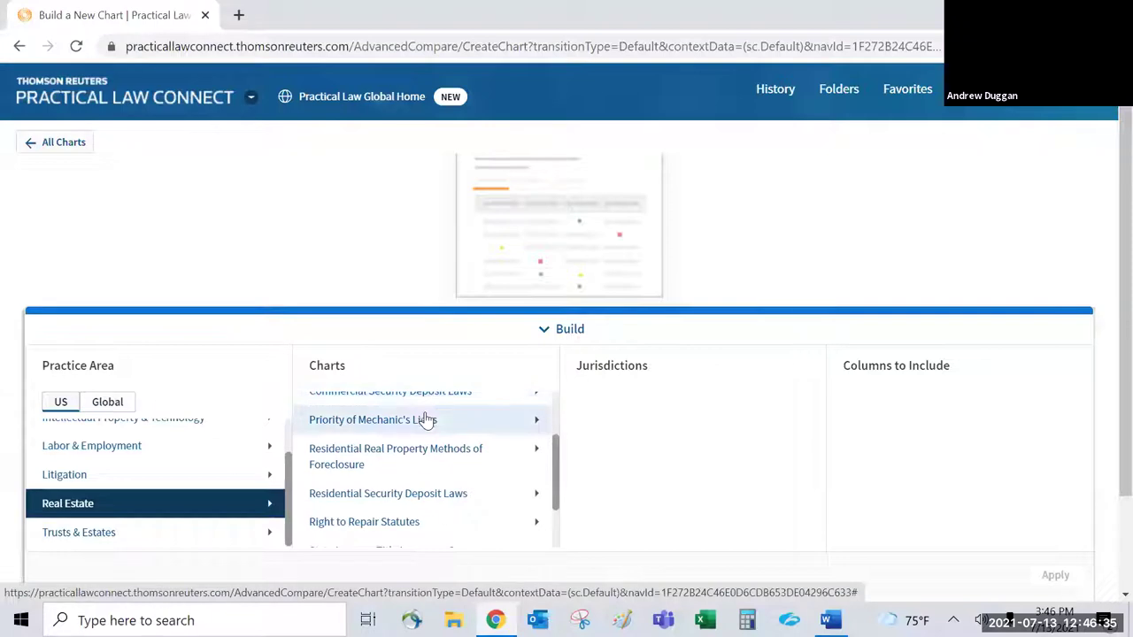
pyautogui.scroll(-2, 425, 417)
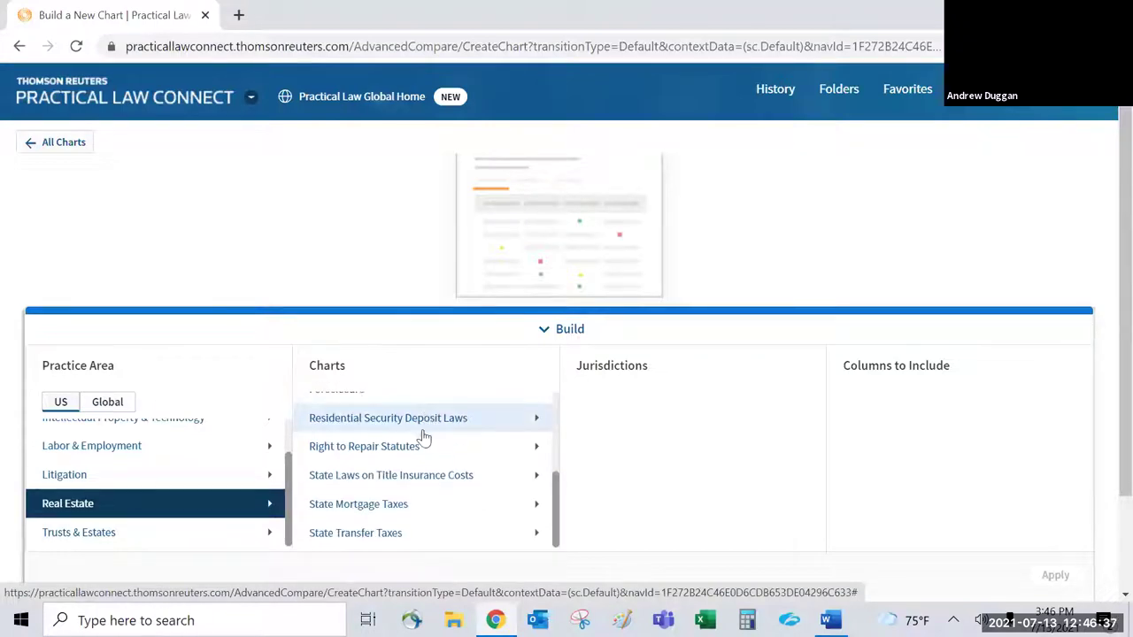
pyautogui.click(394, 534)
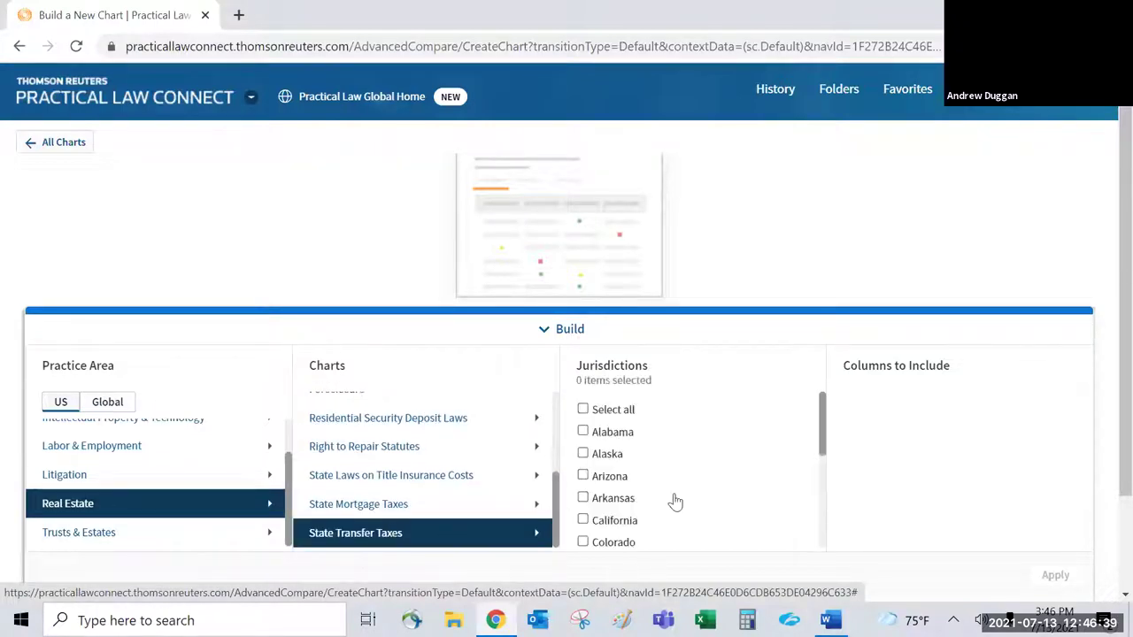
# Step: Build the State Transfer Taxes chart for California and Arizona with all four columns included
pyautogui.click(584, 521)
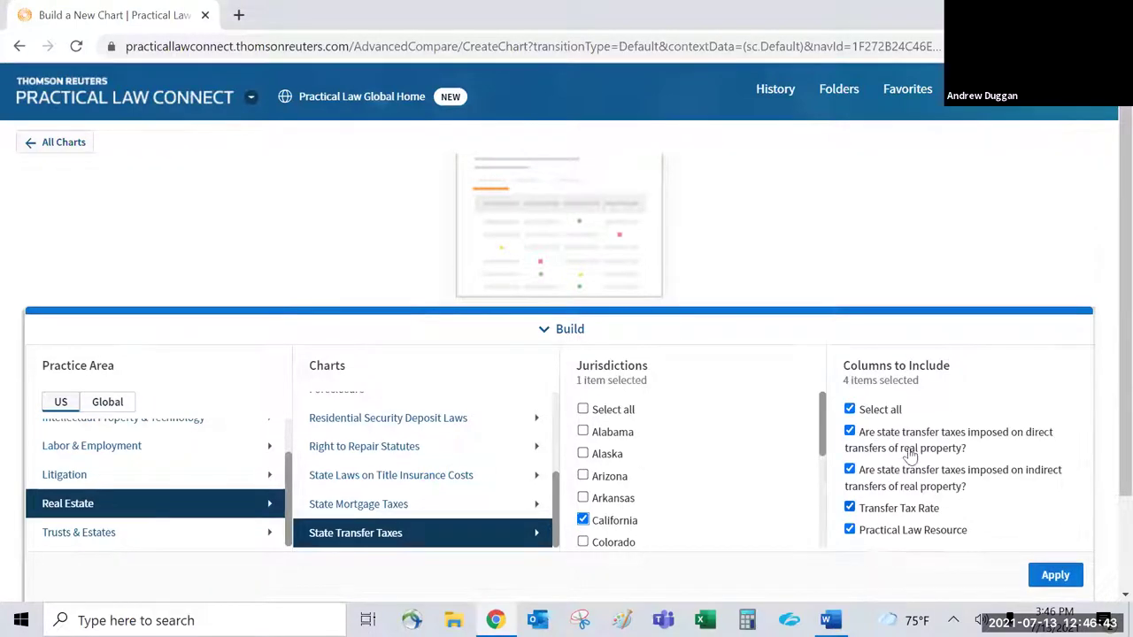
pyautogui.scroll(-2, 903, 460)
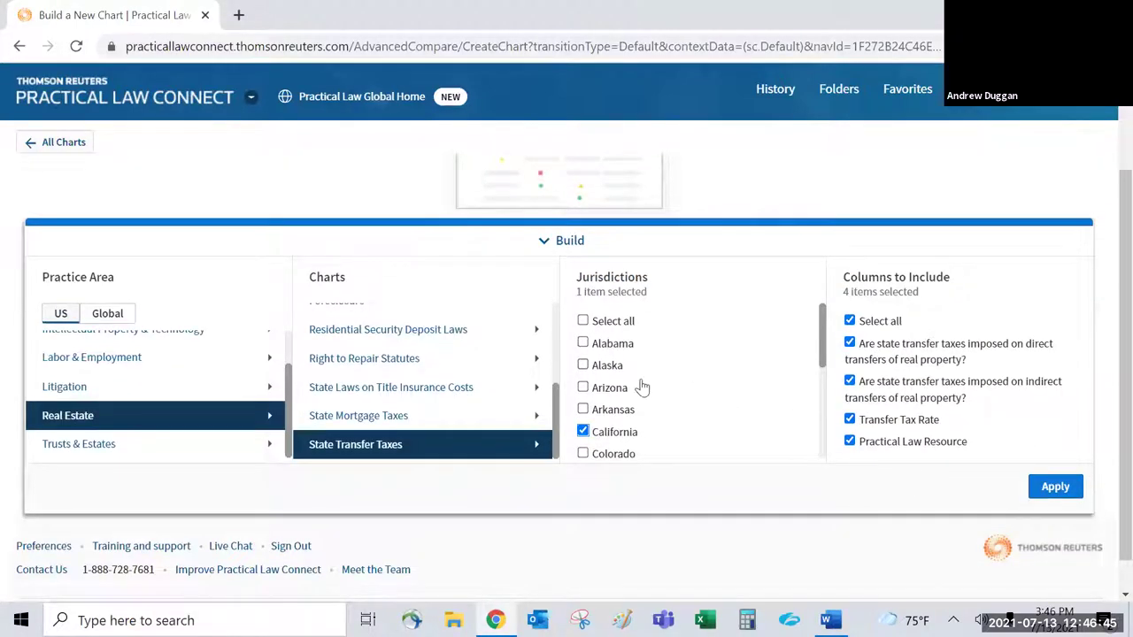
pyautogui.click(583, 388)
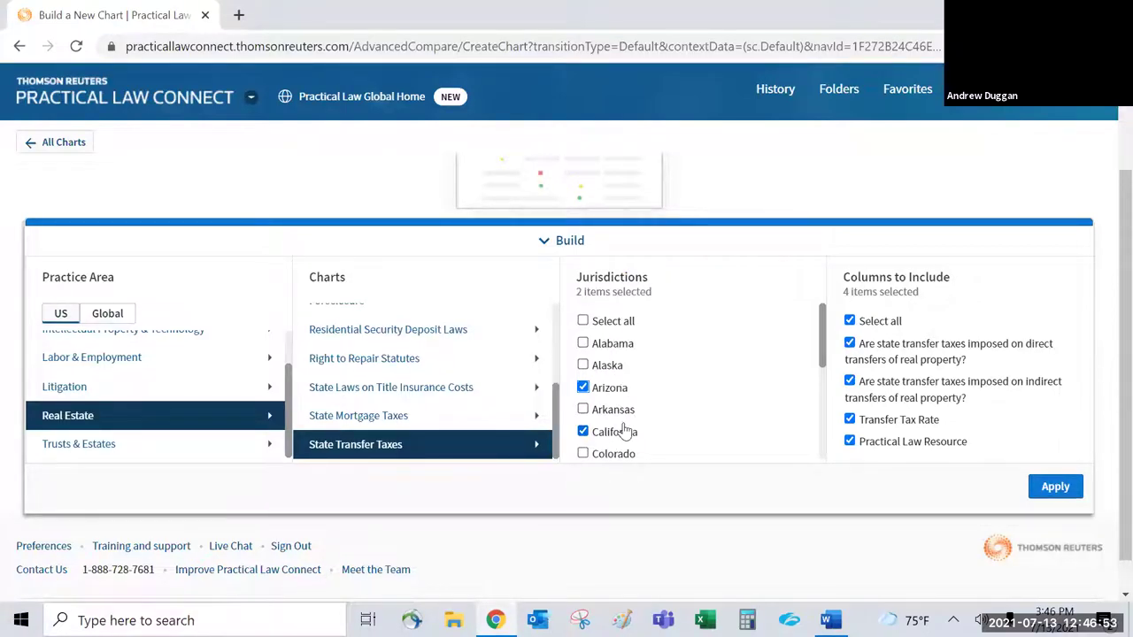
pyautogui.click(1057, 488)
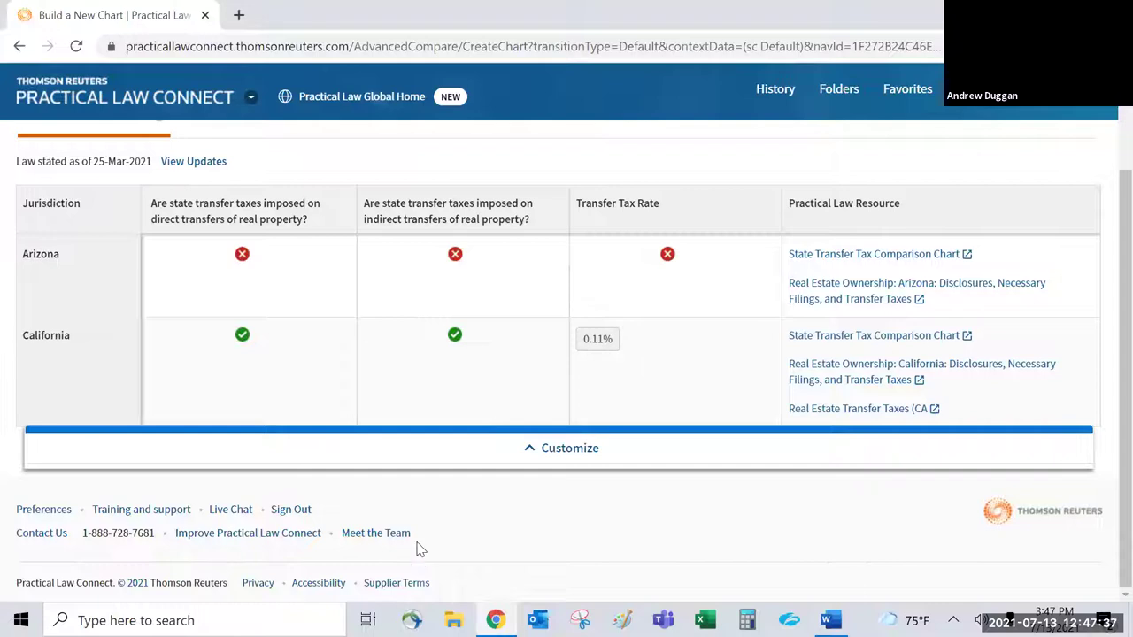
# Step: Return to the Practical Law Connect home page and open the Practical Law State Q&A Comparison tool
pyautogui.click(19, 47)
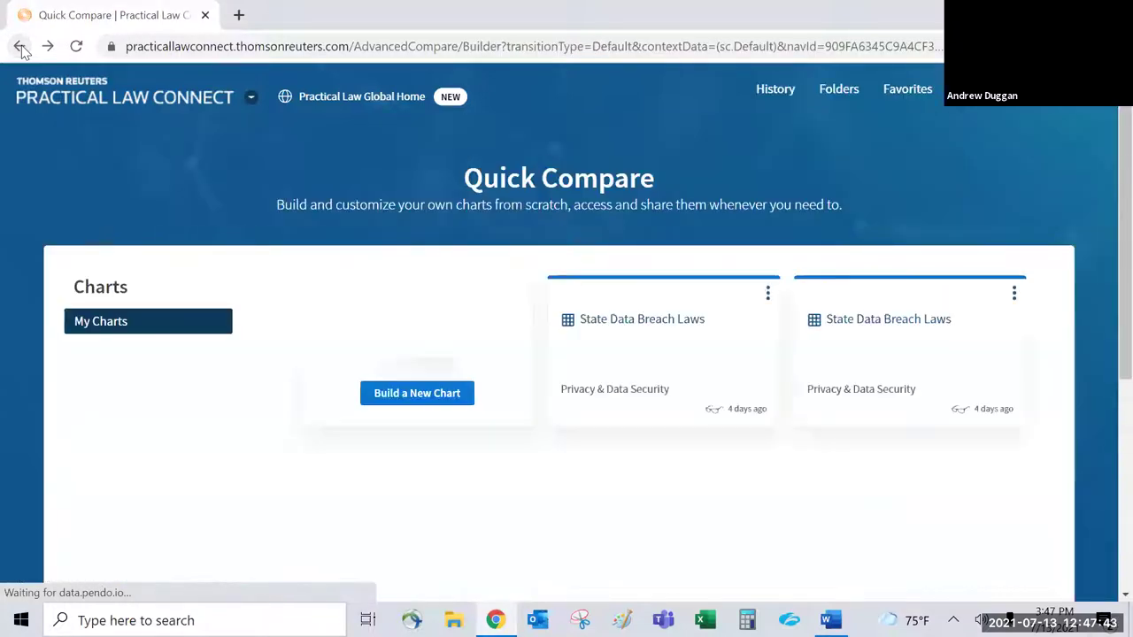
pyautogui.click(19, 47)
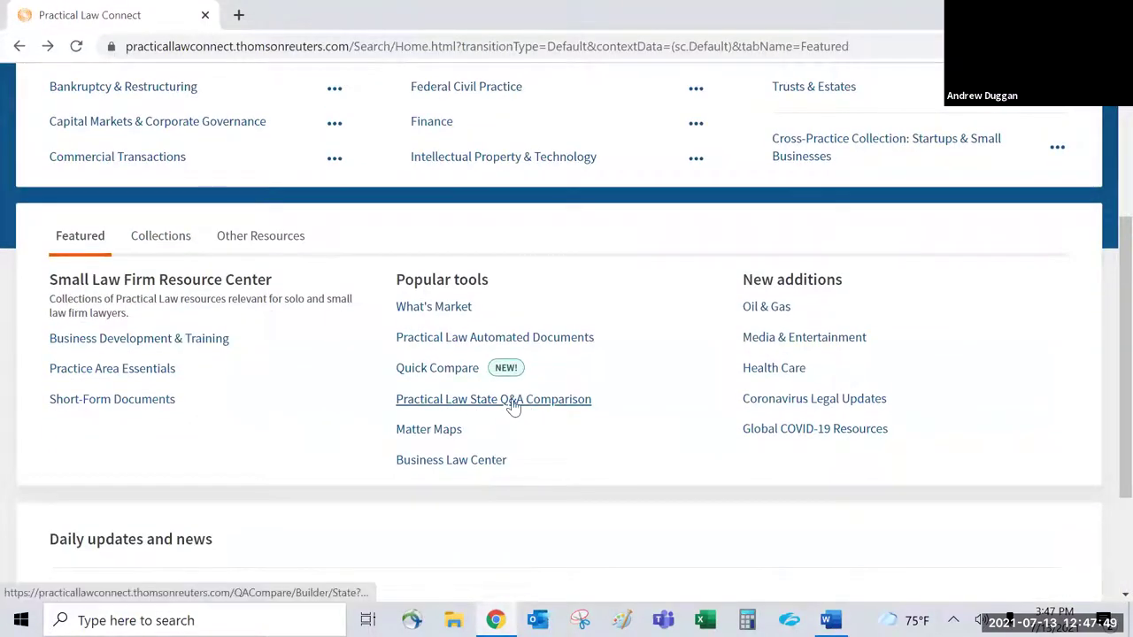
pyautogui.click(514, 403)
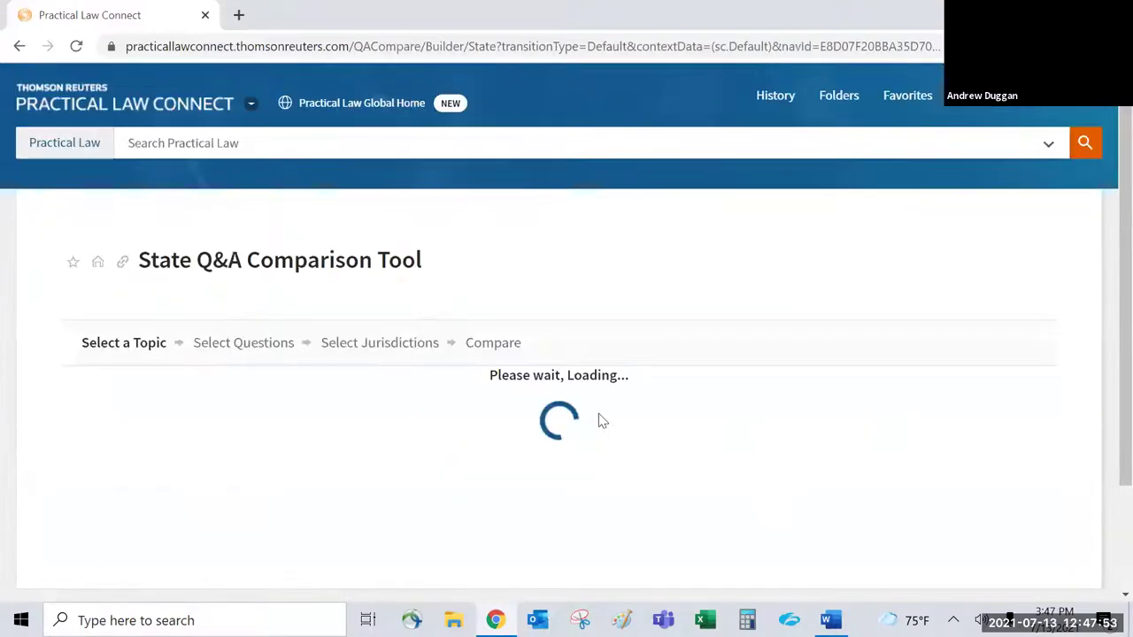
# Step: Choose Wills under Trusts & Estates as the topic for the state comparison
pyautogui.scroll(-5, 493, 400)
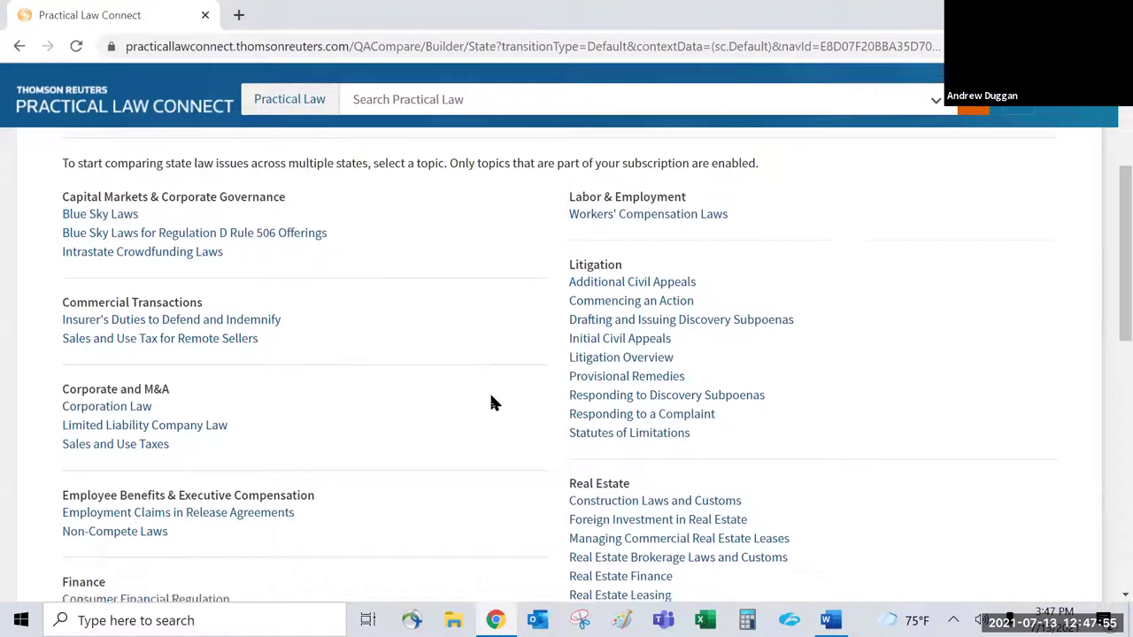
pyautogui.scroll(-2, 550, 461)
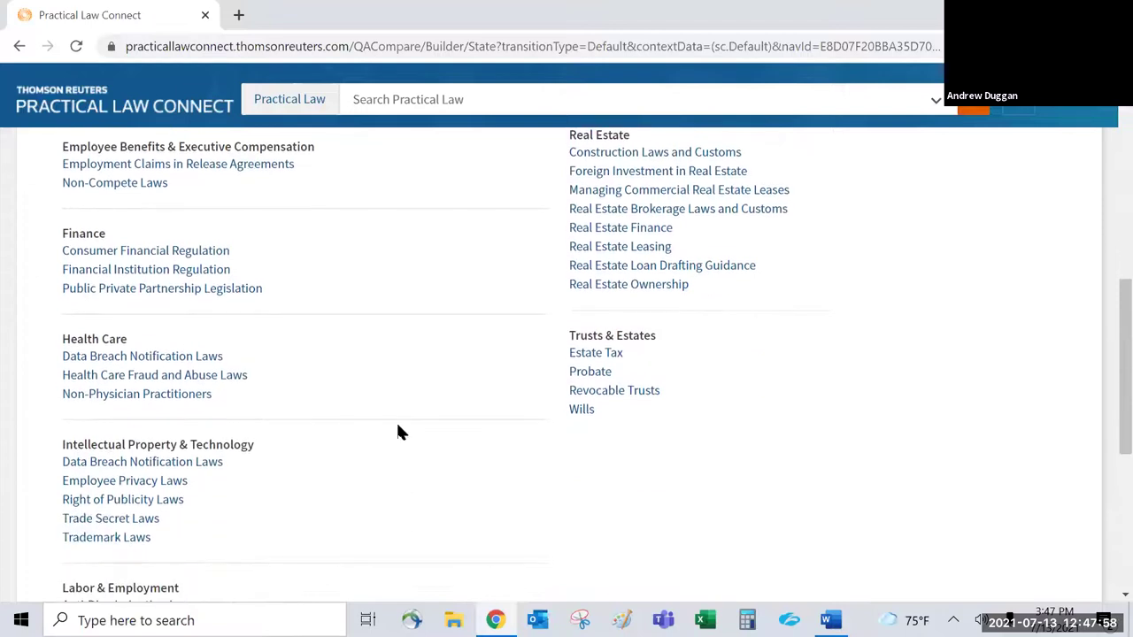
pyautogui.click(582, 409)
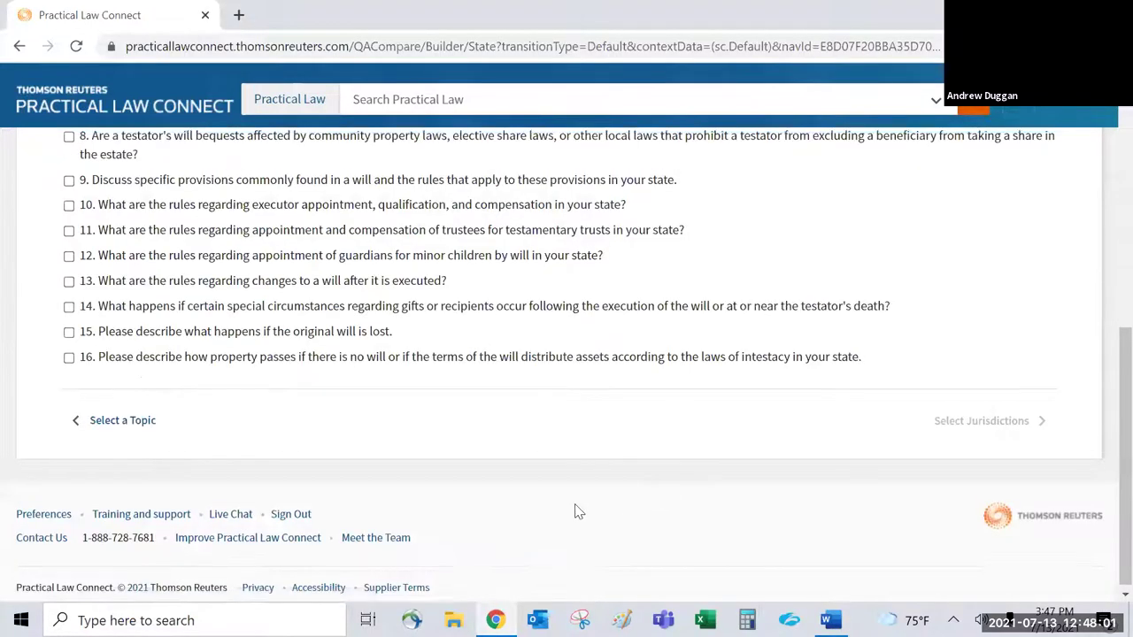
# Step: Include all of the Wills questions in the comparison and continue to the jurisdiction selection
pyautogui.scroll(3, 575, 511)
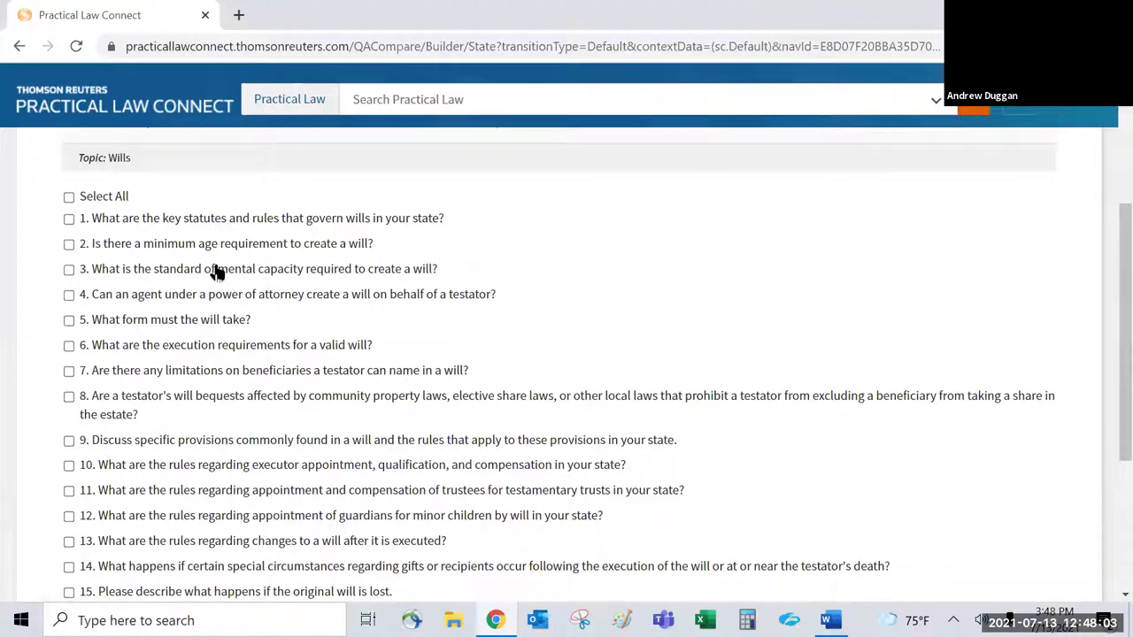
pyautogui.scroll(2, 343, 396)
pyautogui.scroll(-1, 343, 396)
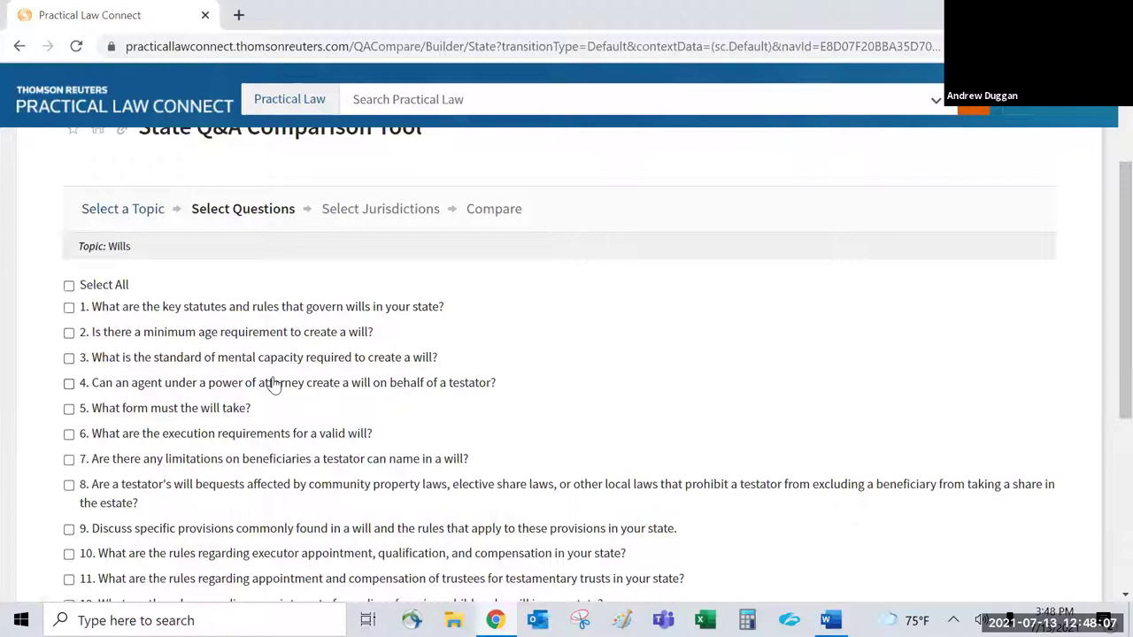
pyautogui.scroll(-1, 271, 384)
pyautogui.scroll(2, 89, 358)
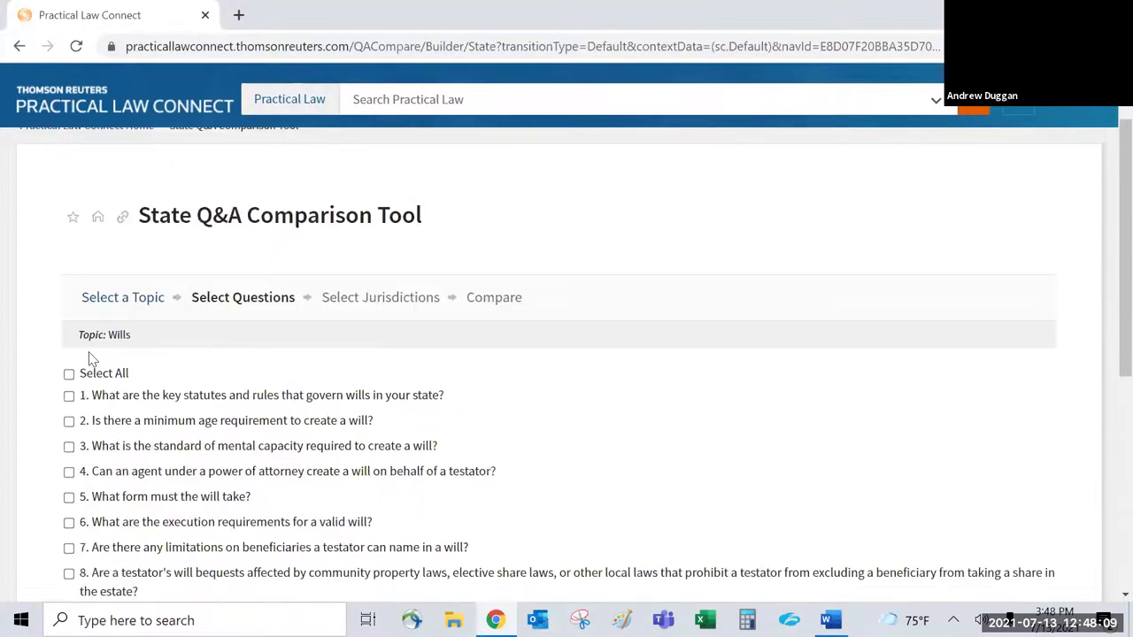
pyautogui.click(68, 374)
pyautogui.scroll(-4, 615, 422)
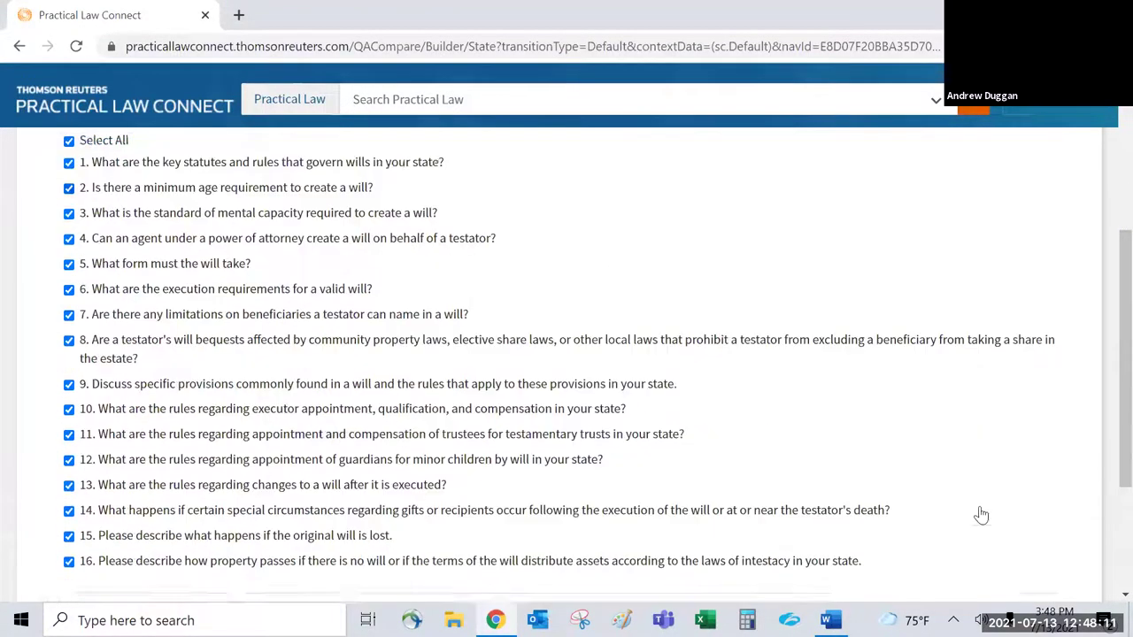
pyautogui.click(987, 504)
# Step: Compare the Wills answers for California, Colorado and Connecticut
pyautogui.scroll(2, 292, 309)
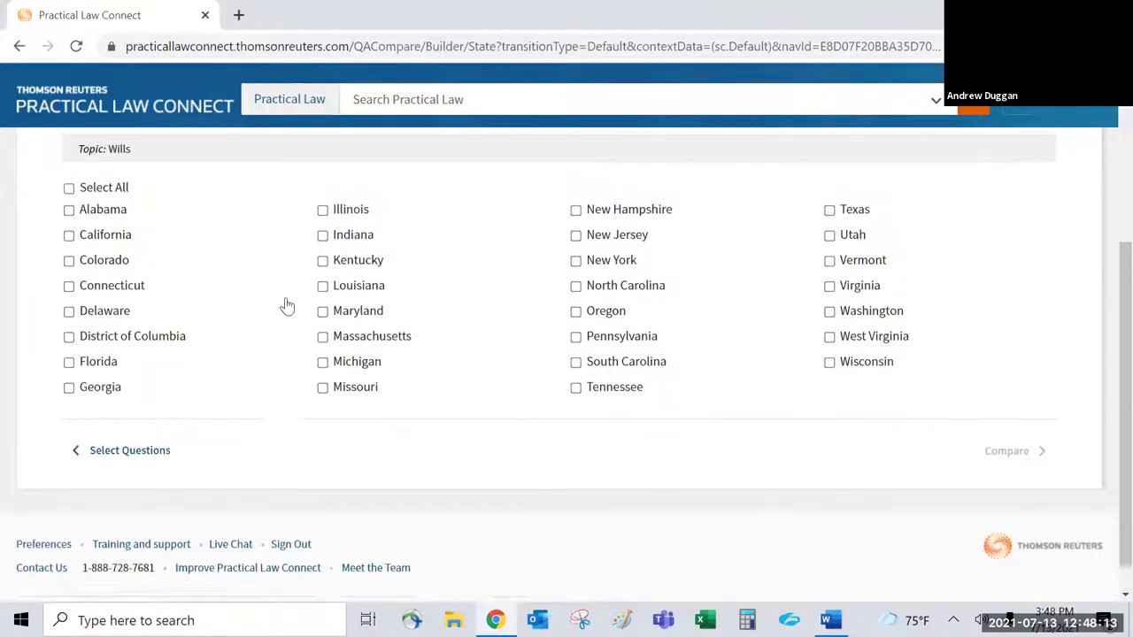
pyautogui.click(68, 289)
pyautogui.click(68, 315)
pyautogui.click(69, 339)
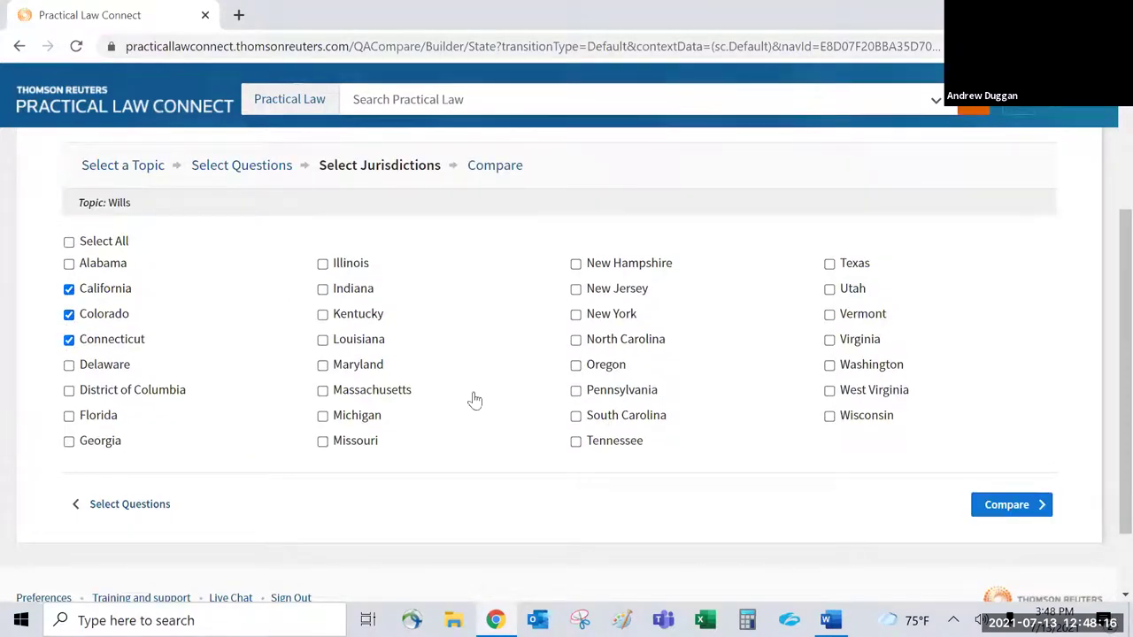
pyautogui.click(1018, 506)
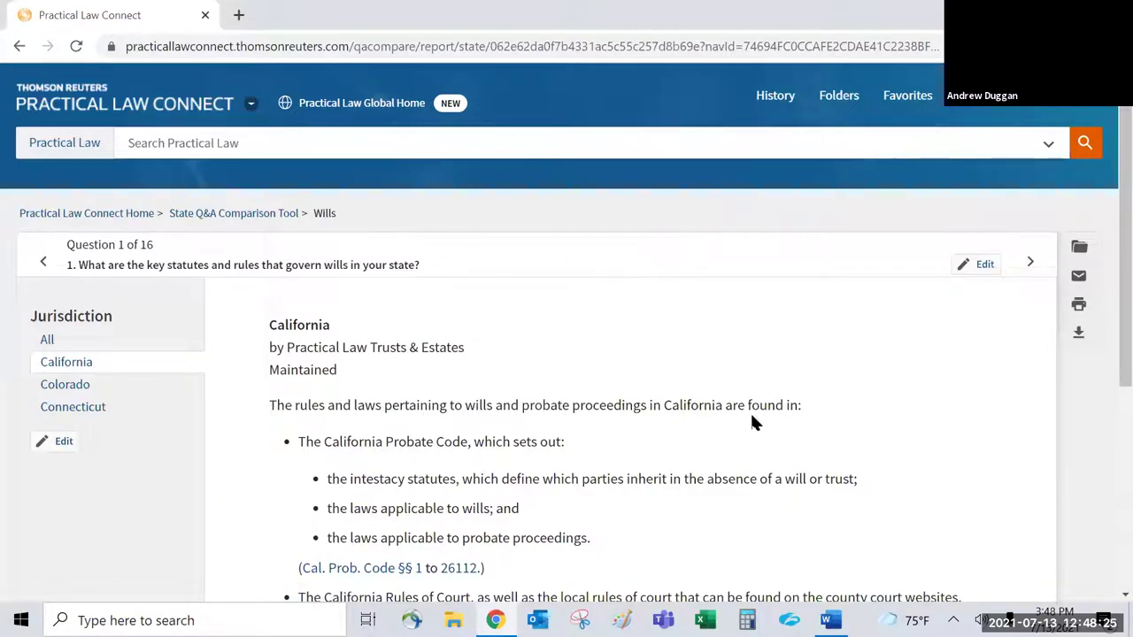
# Step: Review the California, Colorado and Connecticut answers on the key statutes and rules governing wills
pyautogui.moveTo(152, 268); pyautogui.dragTo(413, 270)
pyautogui.click(541, 344)
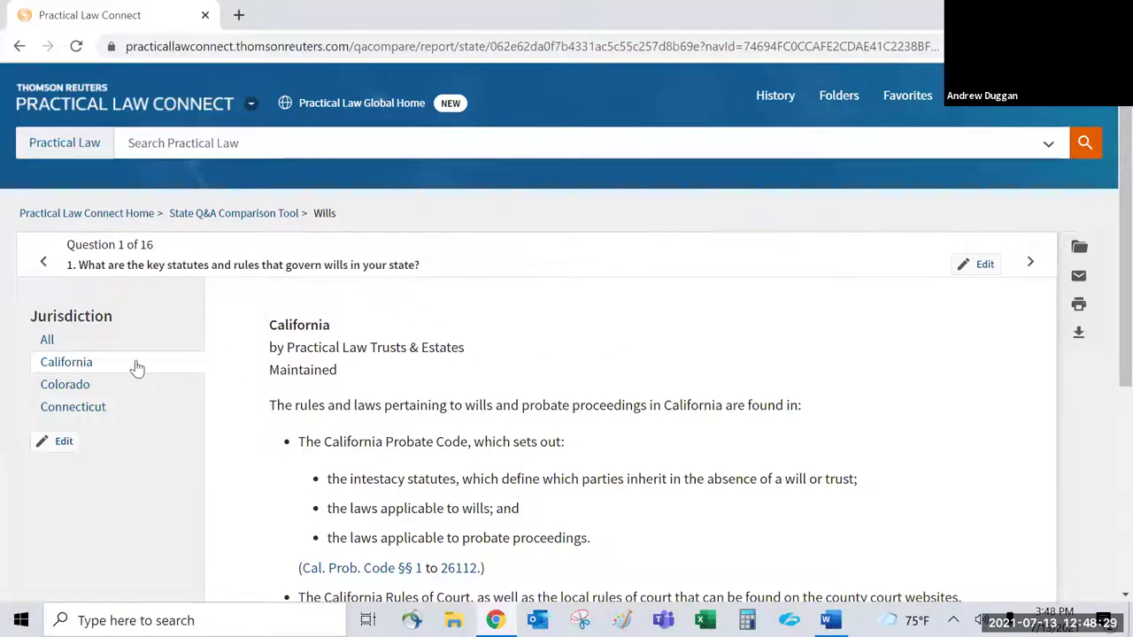
pyautogui.scroll(-1, 449, 445)
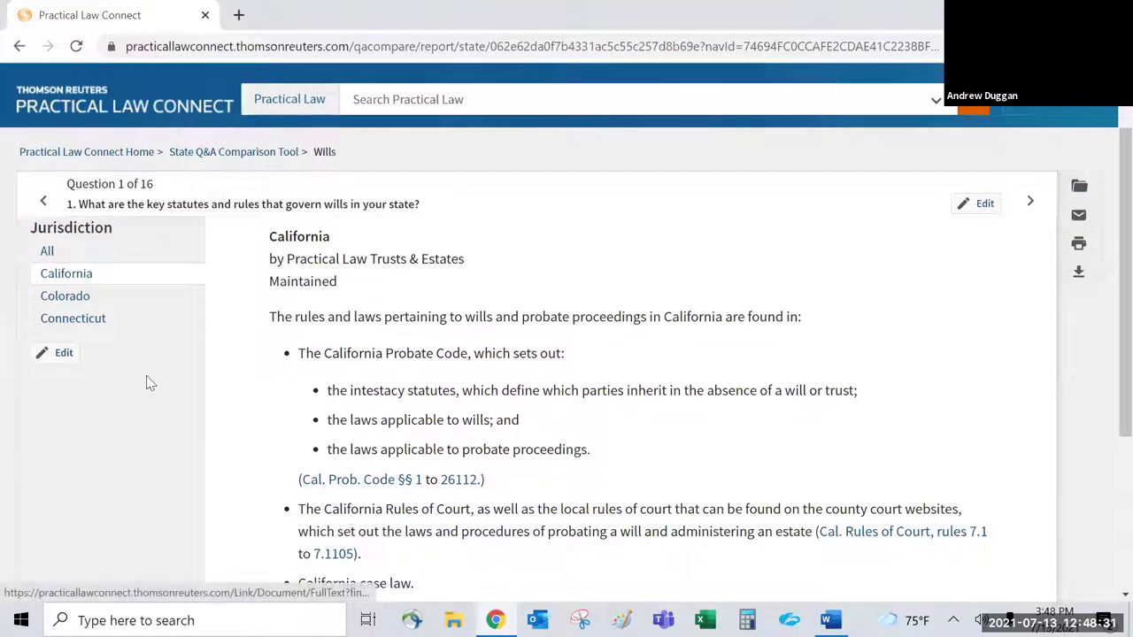
pyautogui.scroll(1, 98, 389)
pyautogui.click(96, 388)
pyautogui.click(89, 409)
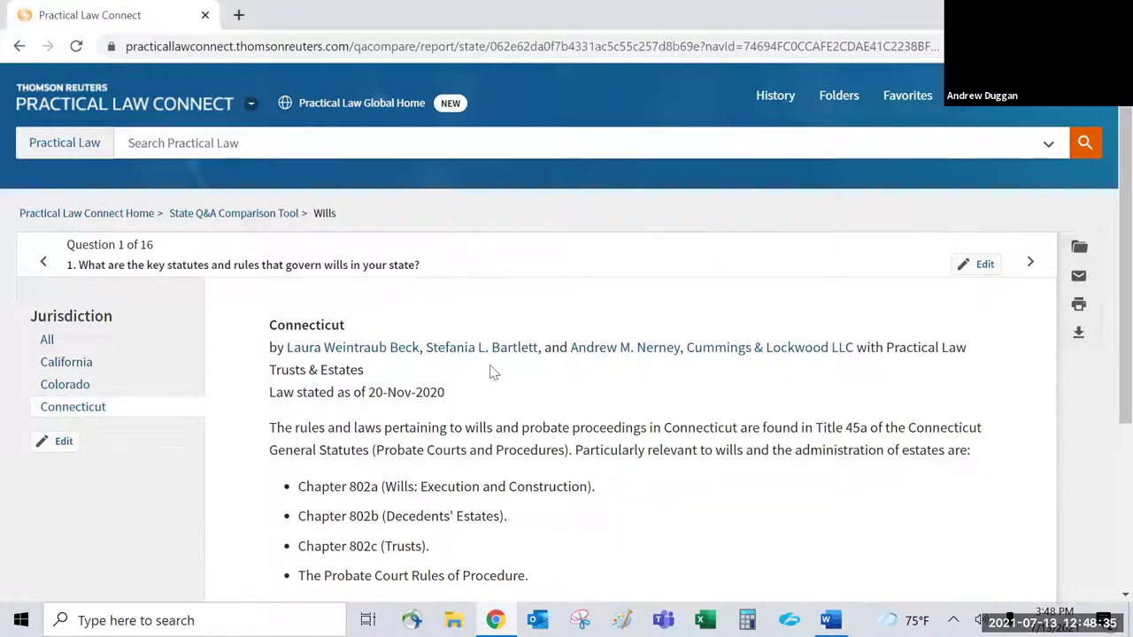
# Step: Go to question 2 on the minimum age to create a will and view the Colorado and California answers
pyautogui.click(1029, 262)
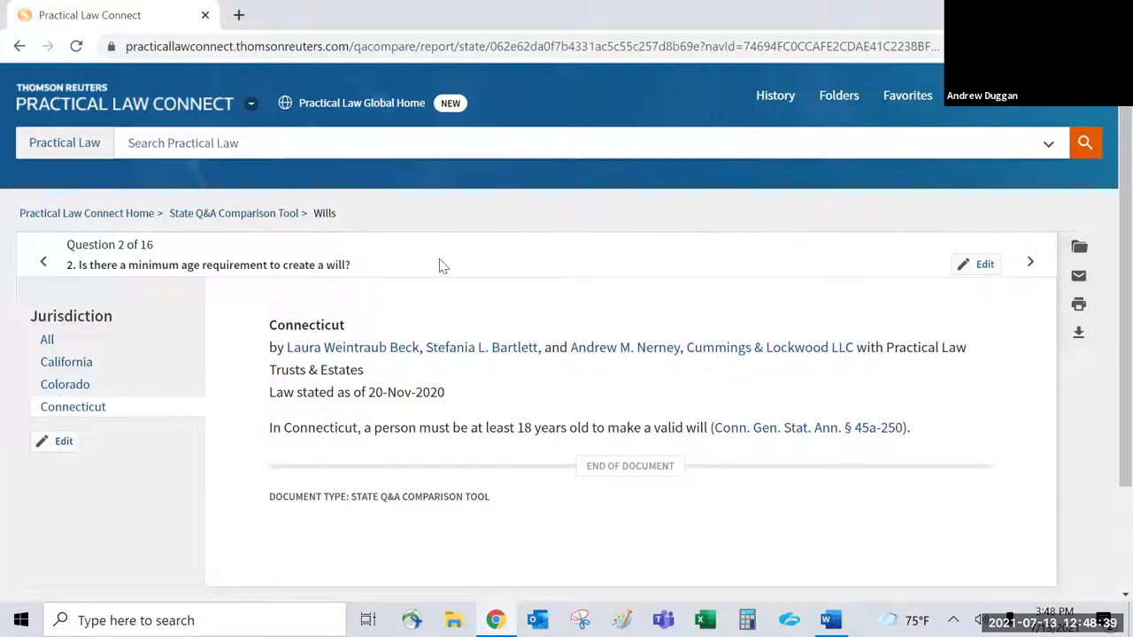
pyautogui.click(62, 391)
pyautogui.click(56, 364)
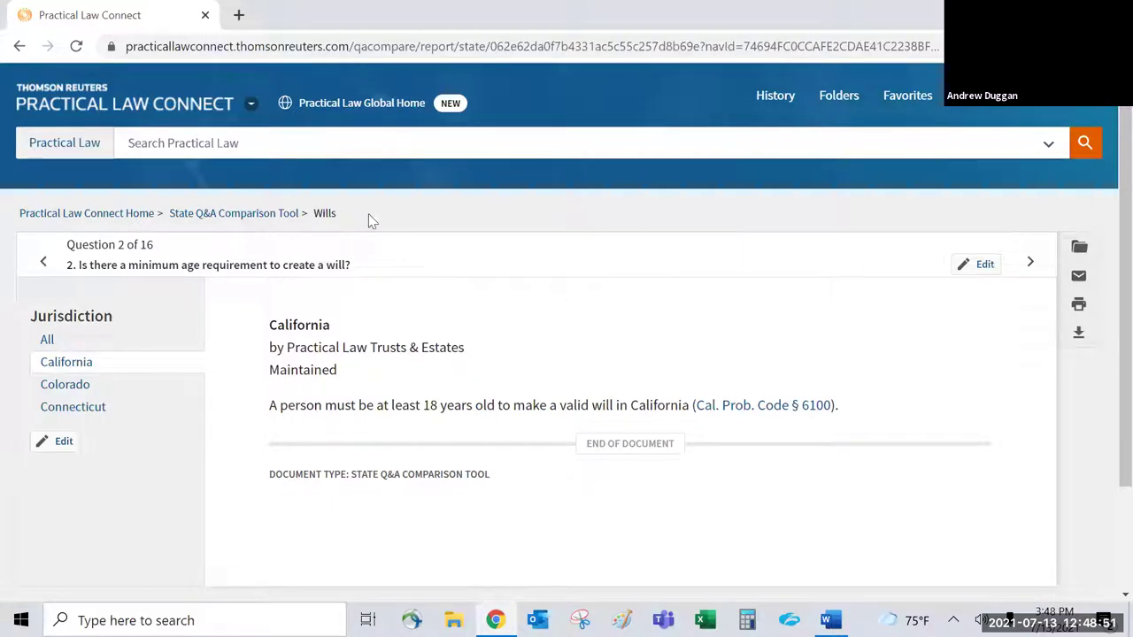
# Step: Return to the Practical Law Connect home page and open Matter Maps from the popular tools
pyautogui.click(157, 113)
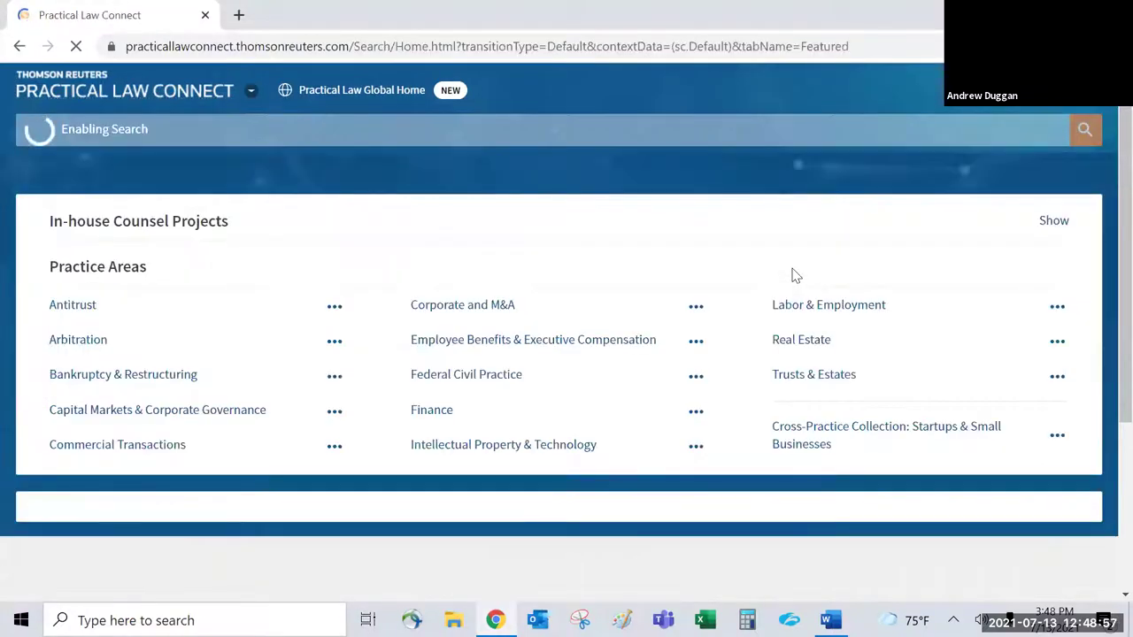
pyautogui.scroll(-3, 695, 299)
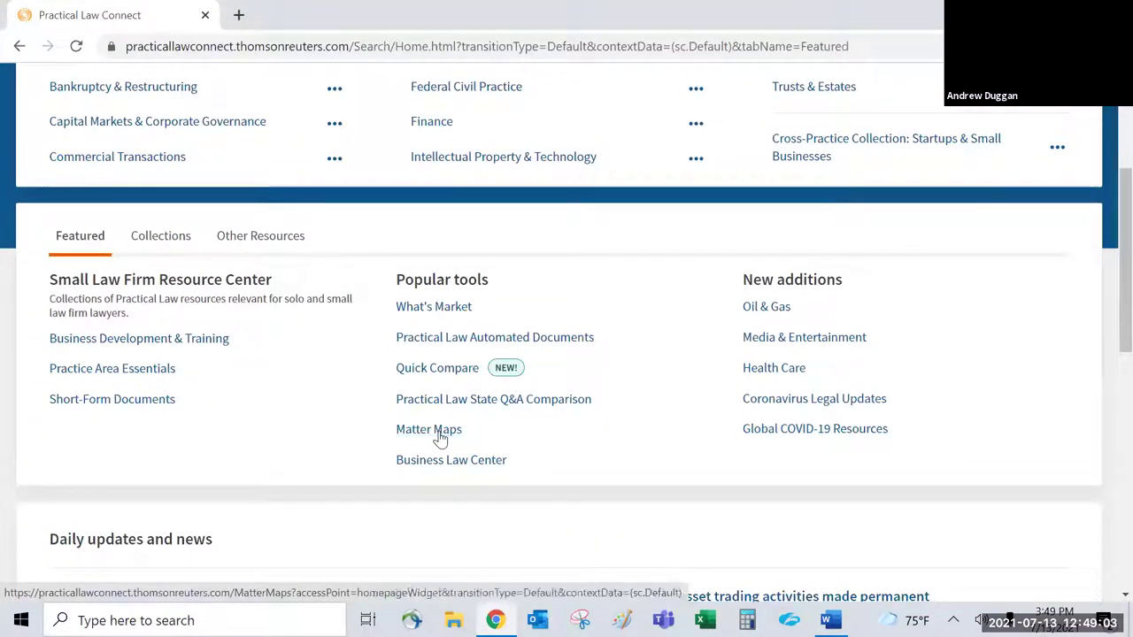
pyautogui.click(440, 433)
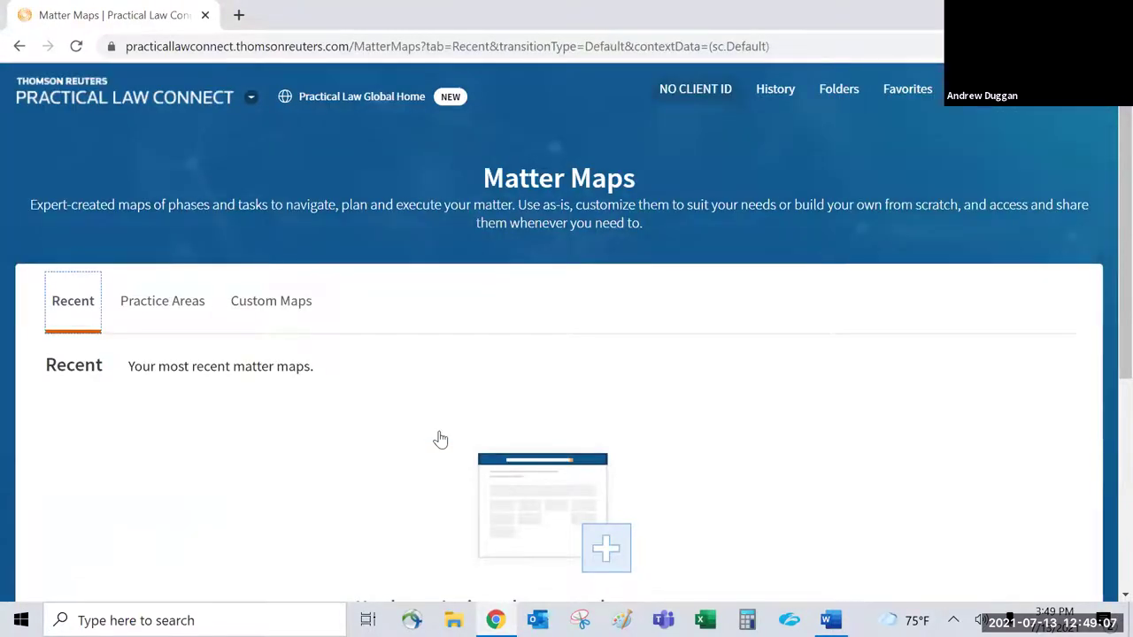
# Step: List the matter maps by practice area and narrow them to Corporate and M&A
pyautogui.scroll(-2, 473, 405)
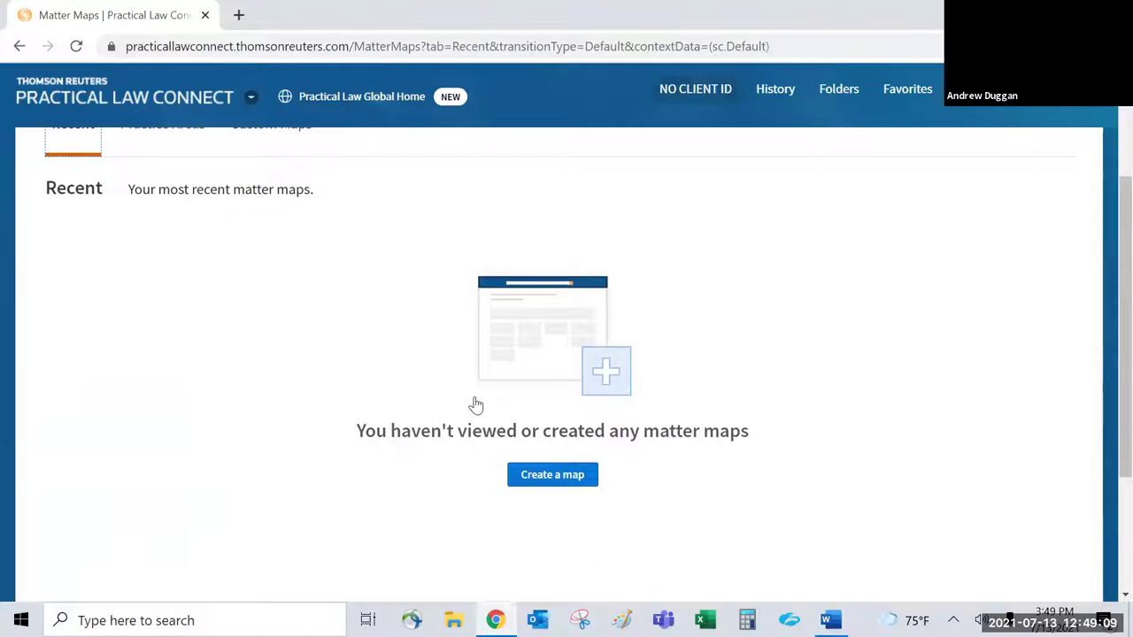
pyautogui.scroll(1, 475, 405)
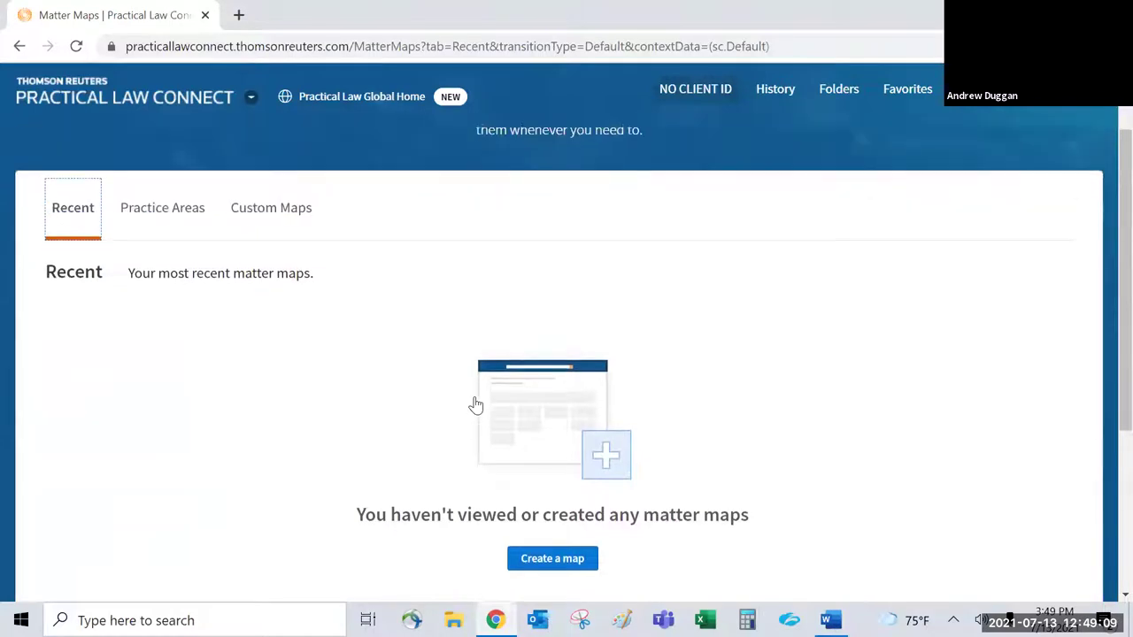
pyautogui.click(176, 221)
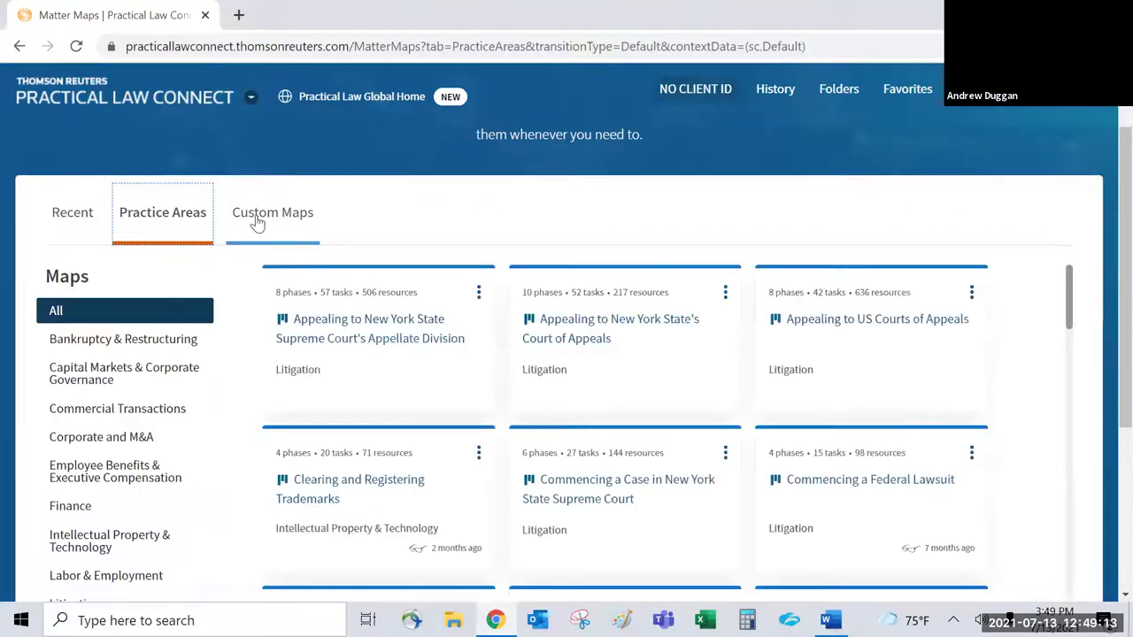
pyautogui.scroll(-1, 257, 223)
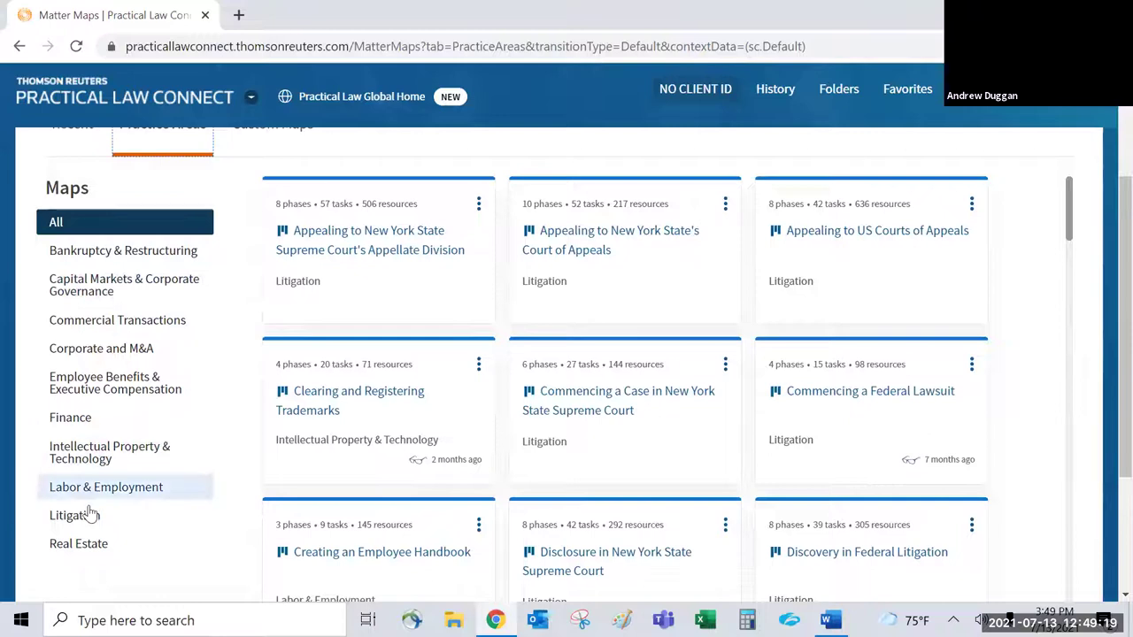
pyautogui.click(106, 350)
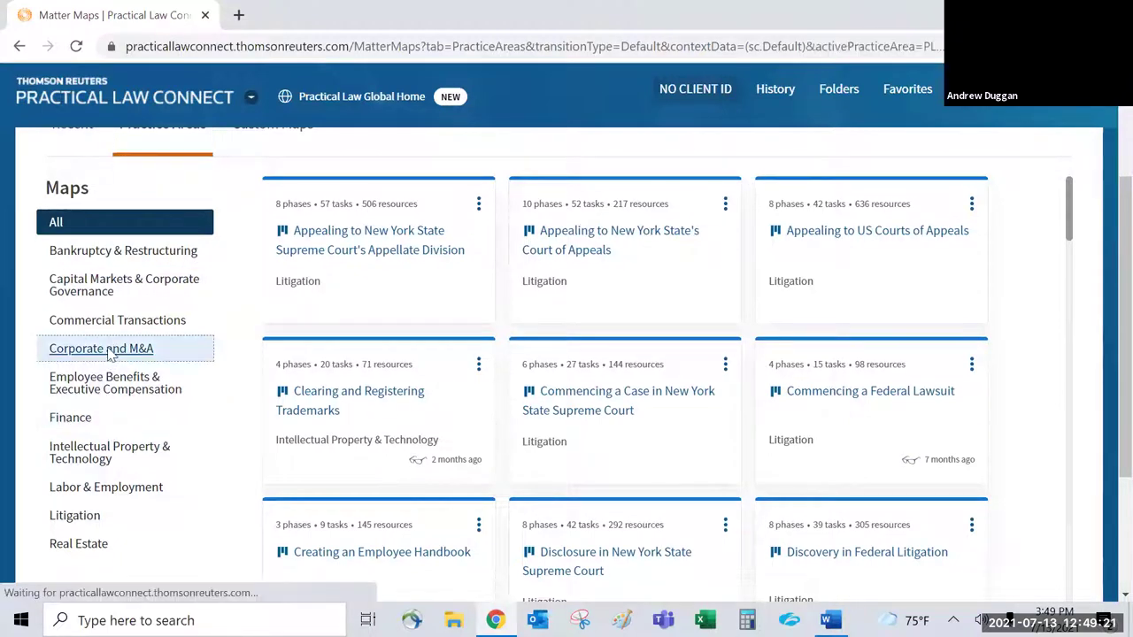
# Step: Open the map Representing a Buyer in the Negotiated Acquisition of a Public Target and review its phases through Post-closing
pyautogui.scroll(-2, 526, 328)
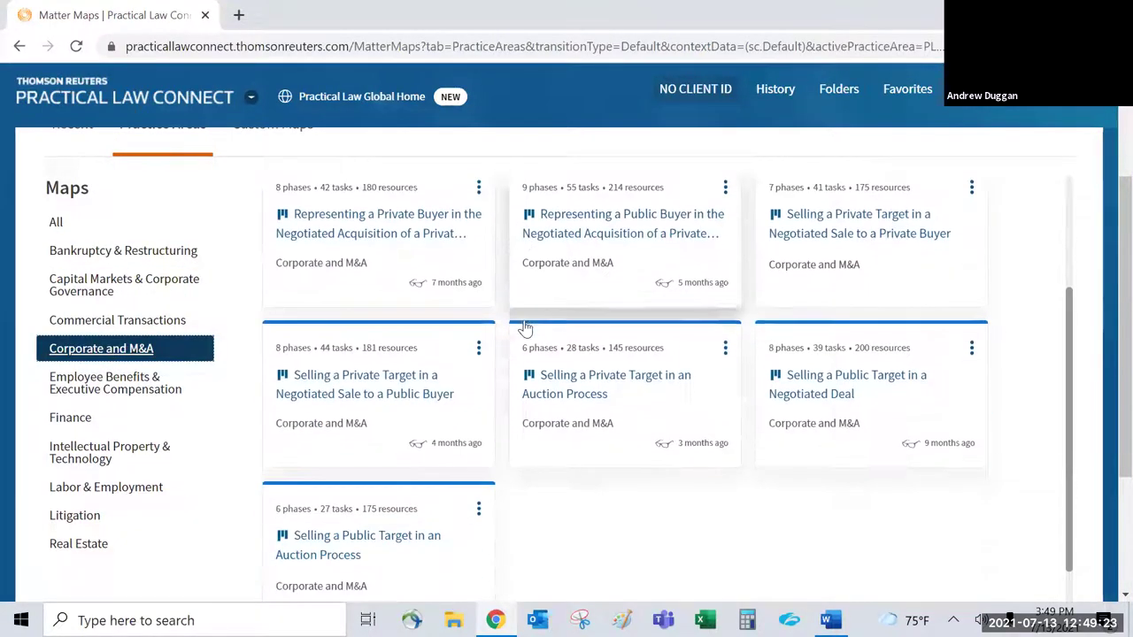
pyautogui.scroll(-1, 721, 260)
pyautogui.scroll(3, 688, 426)
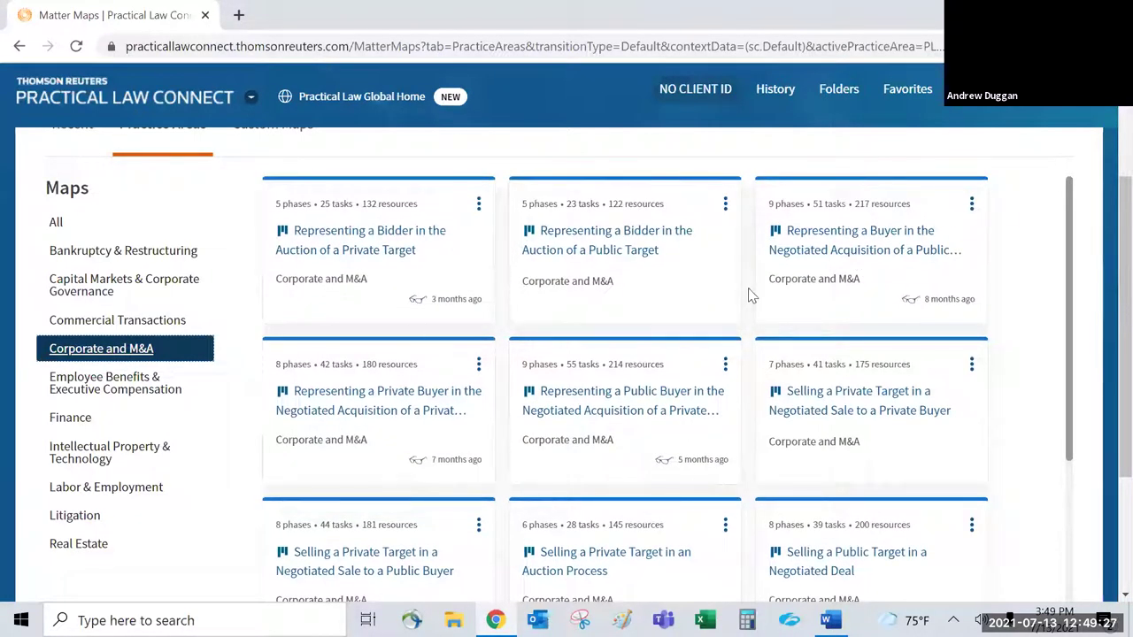
pyautogui.click(823, 251)
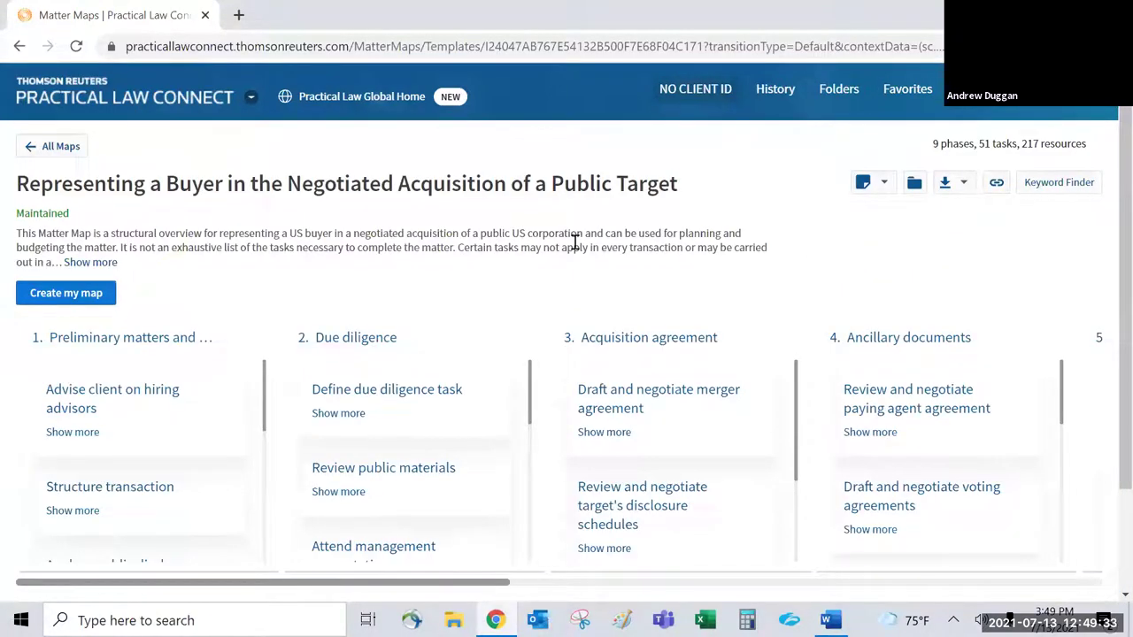
pyautogui.scroll(-1, 576, 240)
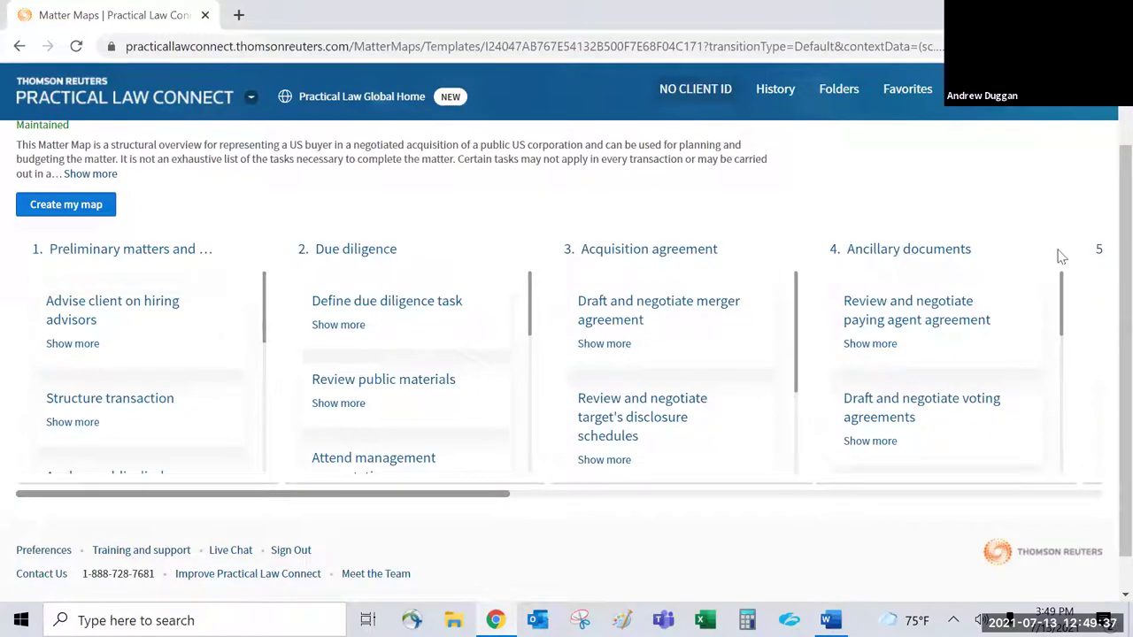
pyautogui.moveTo(365, 498); pyautogui.dragTo(1014, 511)
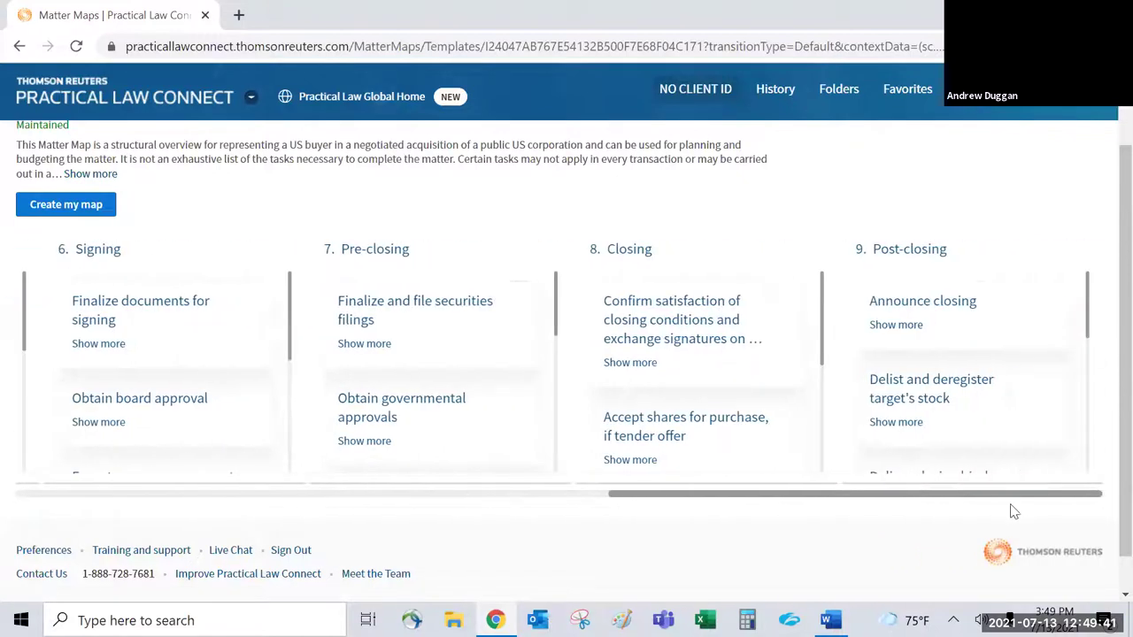
# Step: Open the Draft and negotiate merger agreement task in the Acquisition agreement phase, review its list of resources, and close the task details
pyautogui.moveTo(889, 520); pyautogui.dragTo(235, 513)
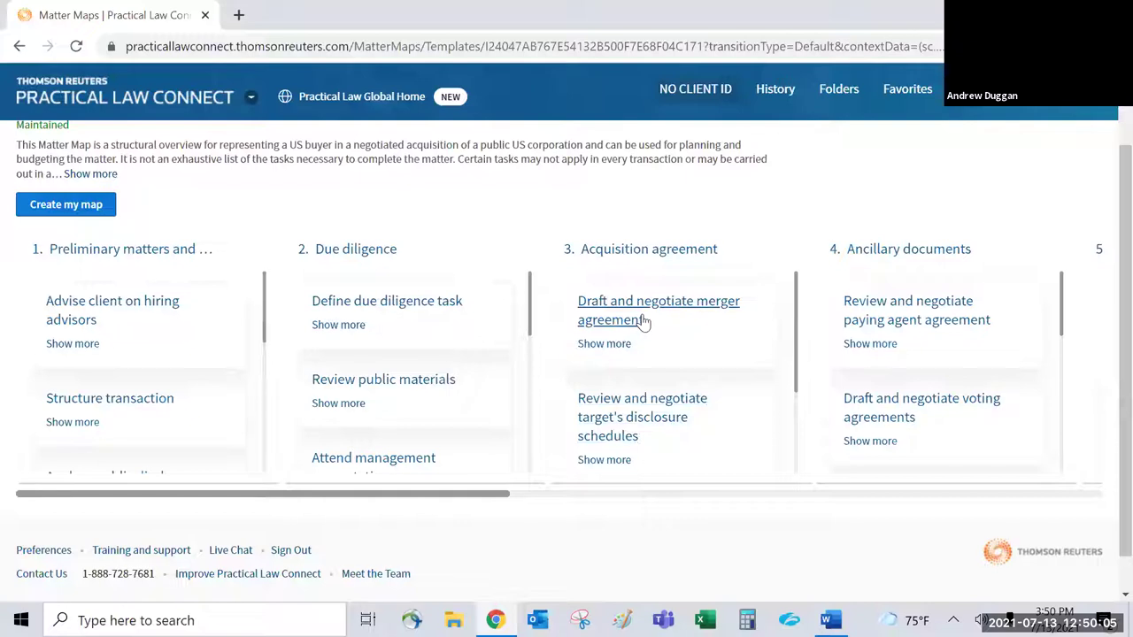
pyautogui.scroll(-2, 644, 443)
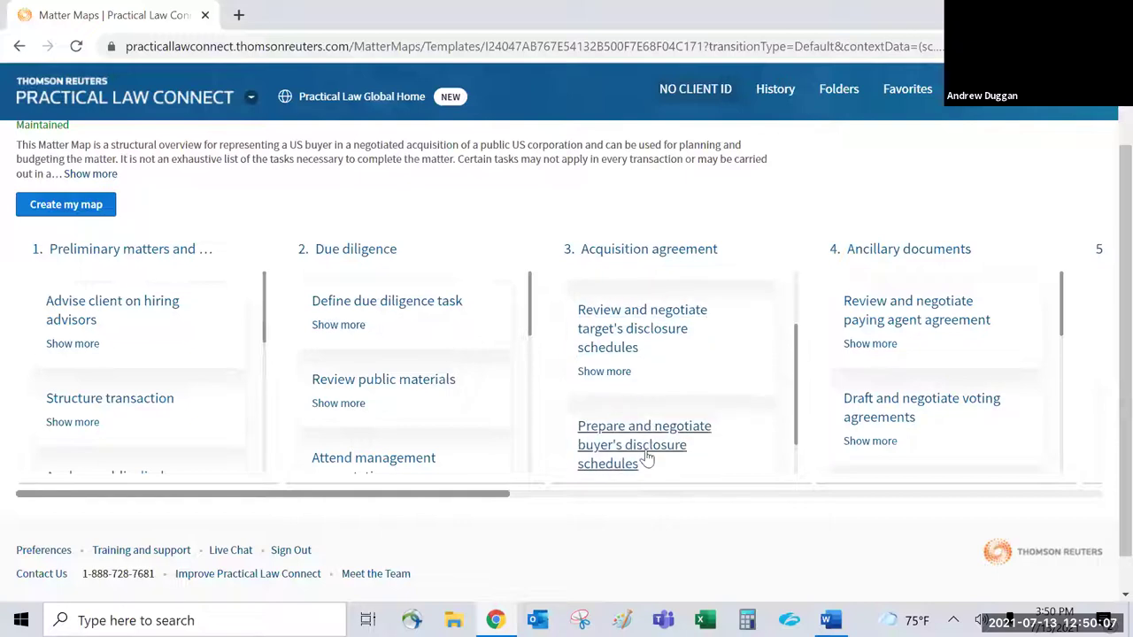
pyautogui.scroll(-1, 645, 484)
pyautogui.scroll(1, 658, 399)
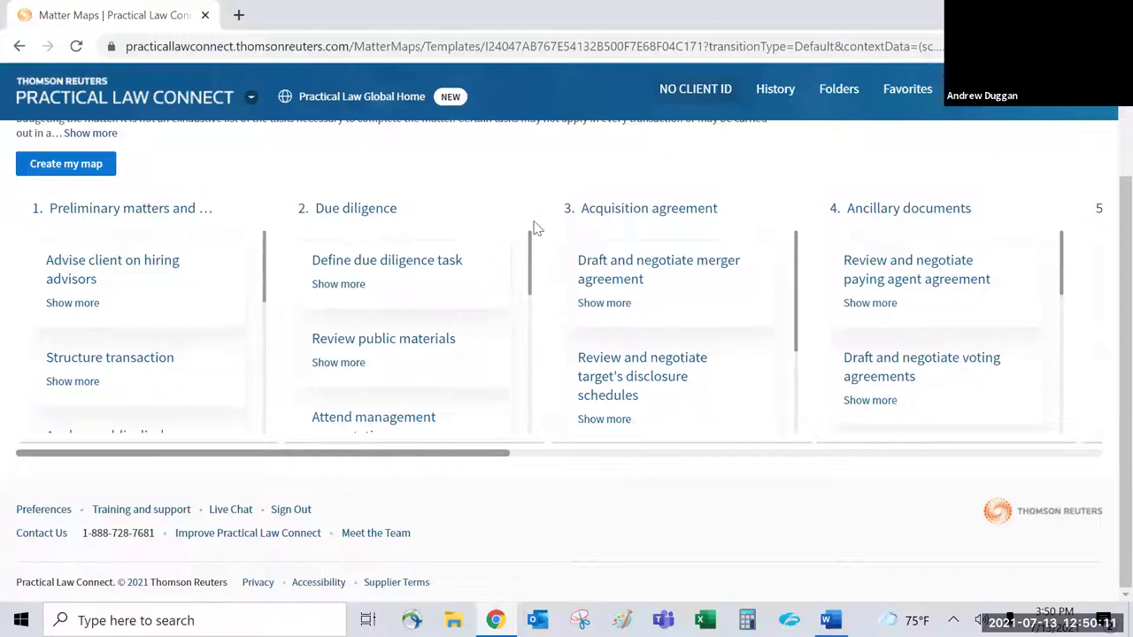
pyautogui.click(641, 284)
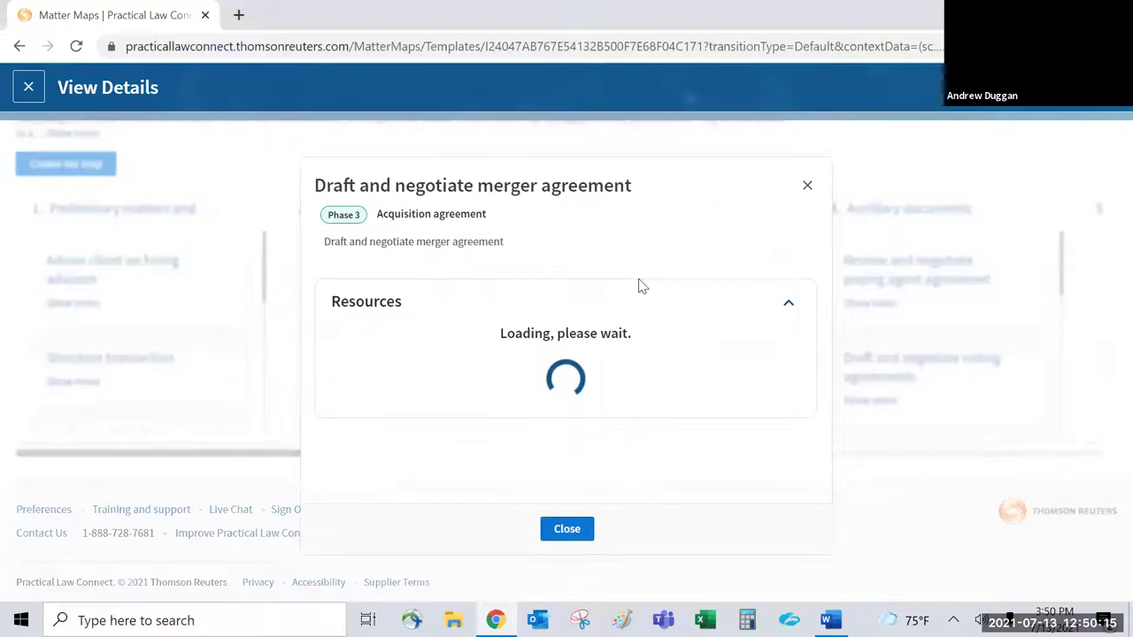
pyautogui.scroll(-1, 633, 349)
pyautogui.scroll(-2, 633, 350)
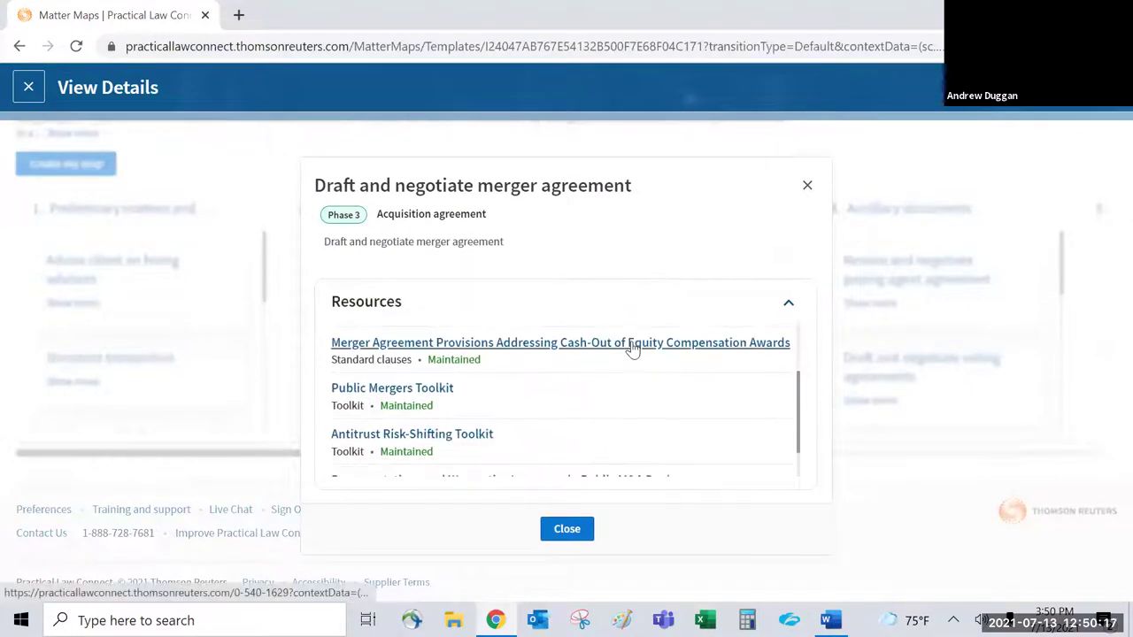
pyautogui.scroll(-1, 633, 350)
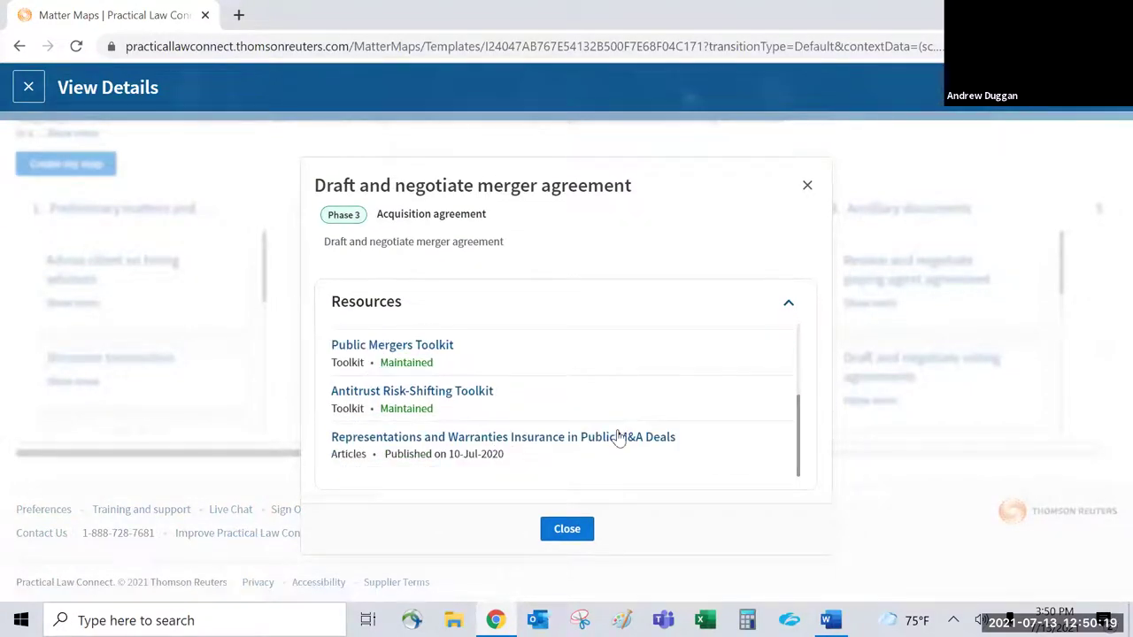
pyautogui.scroll(3, 617, 438)
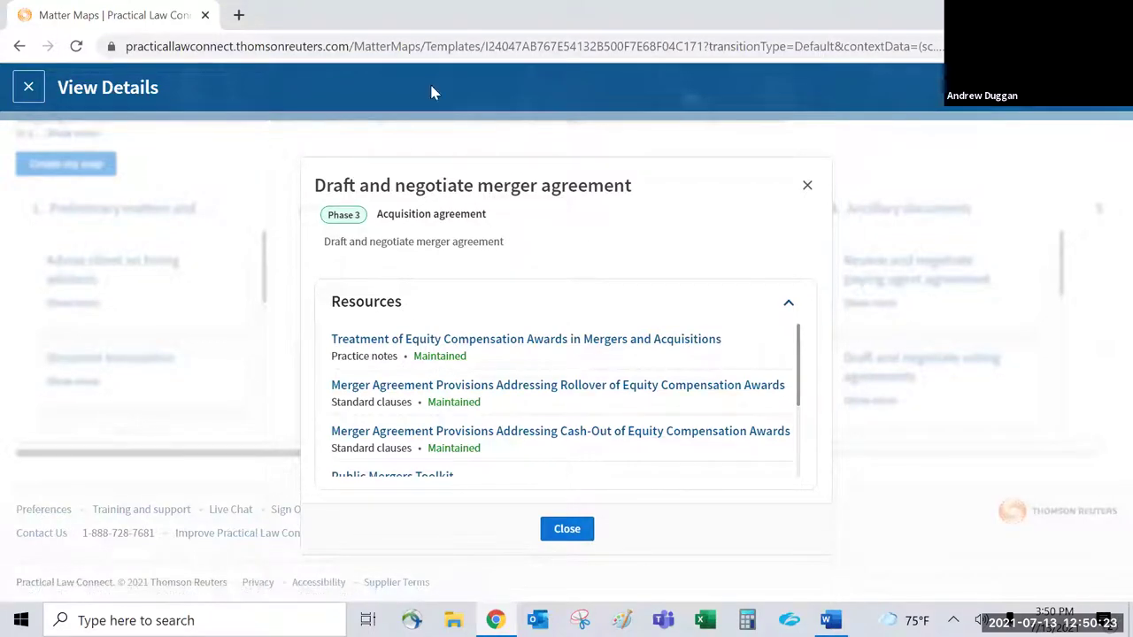
pyautogui.click(567, 533)
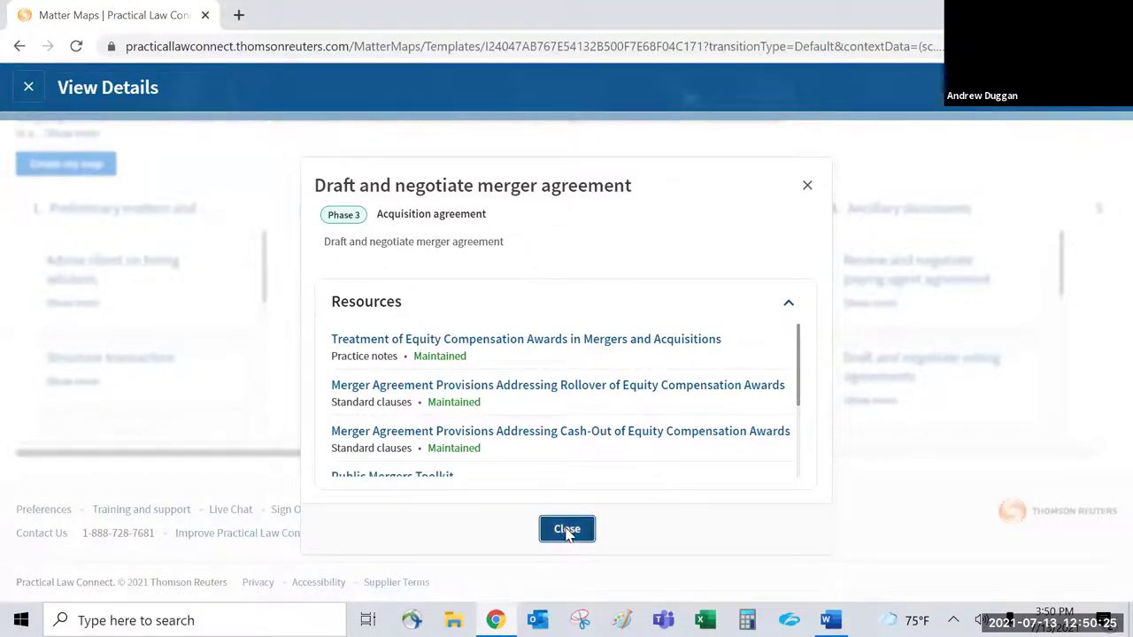
# Step: Return to the Practical Law Connect home page and look over its practice areas and popular tools
pyautogui.scroll(2, 758, 467)
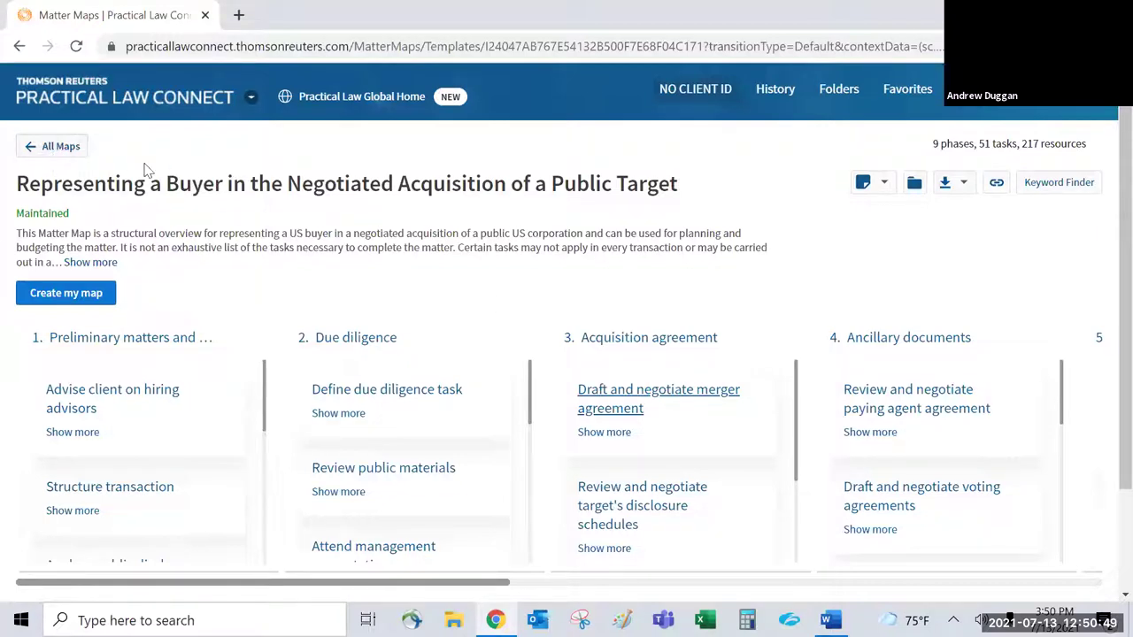
pyautogui.click(123, 104)
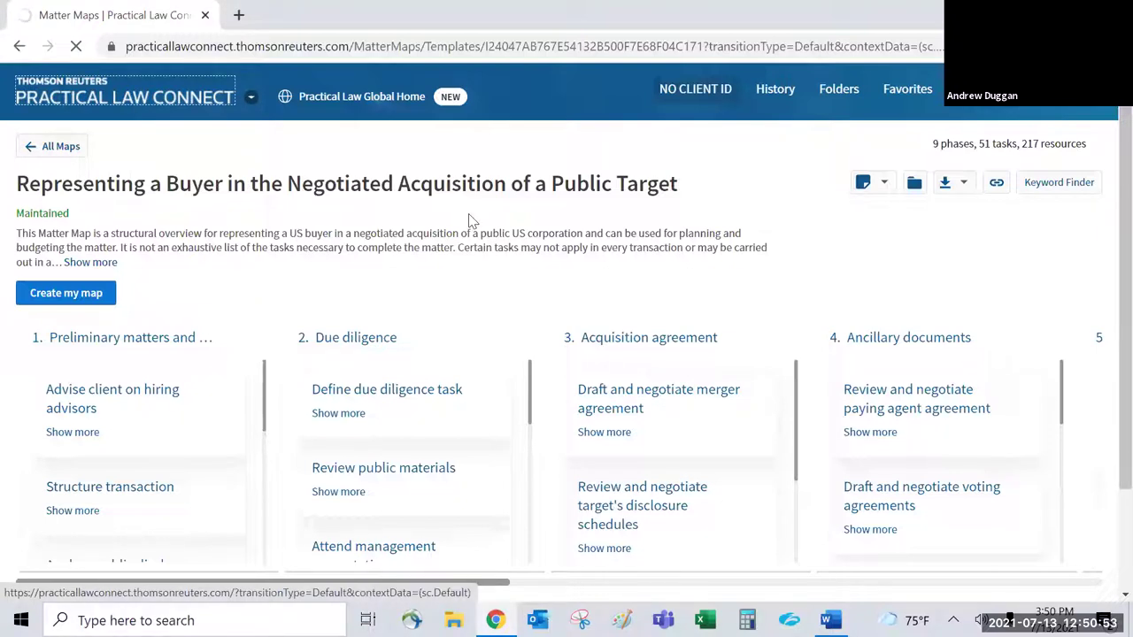
pyautogui.scroll(-3, 600, 400)
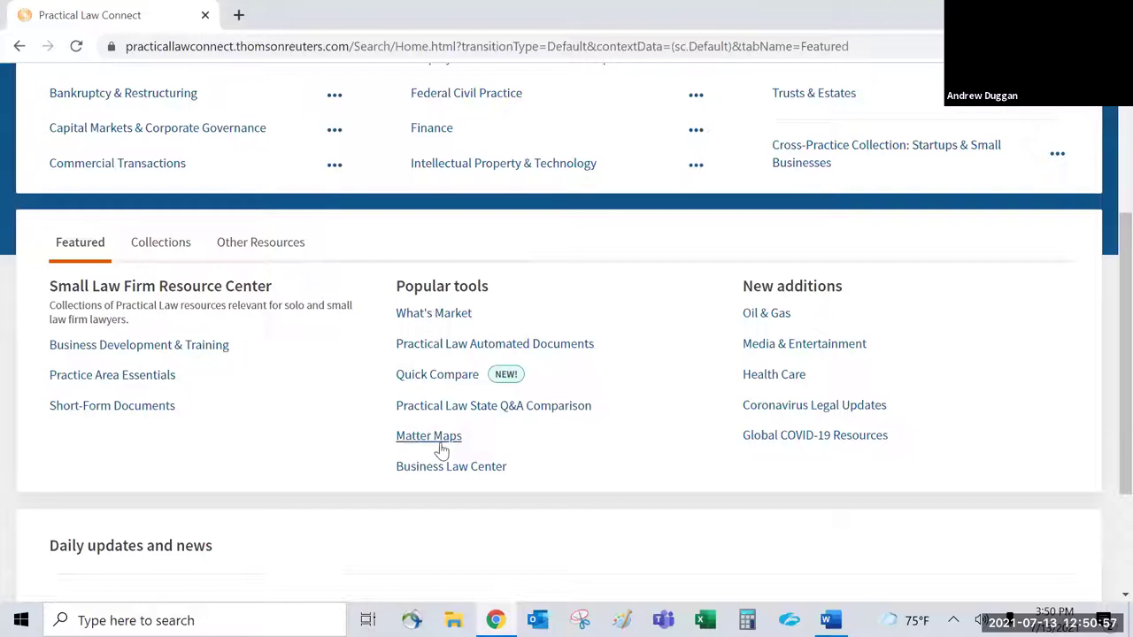
pyautogui.scroll(1, 629, 470)
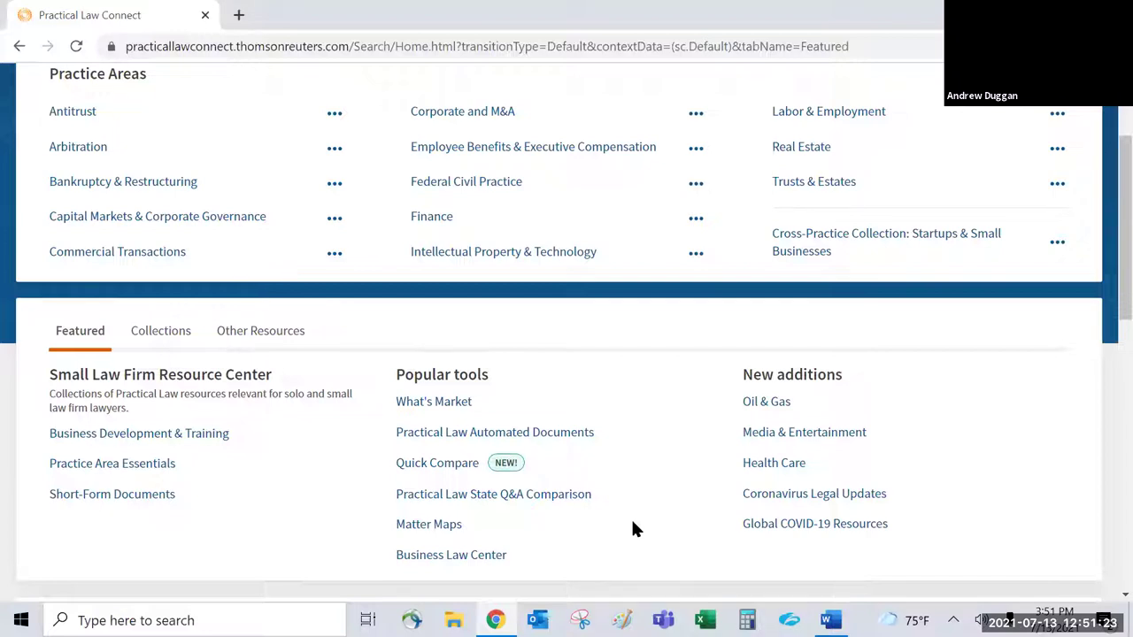
pyautogui.scroll(1, 633, 523)
pyautogui.scroll(1, 632, 523)
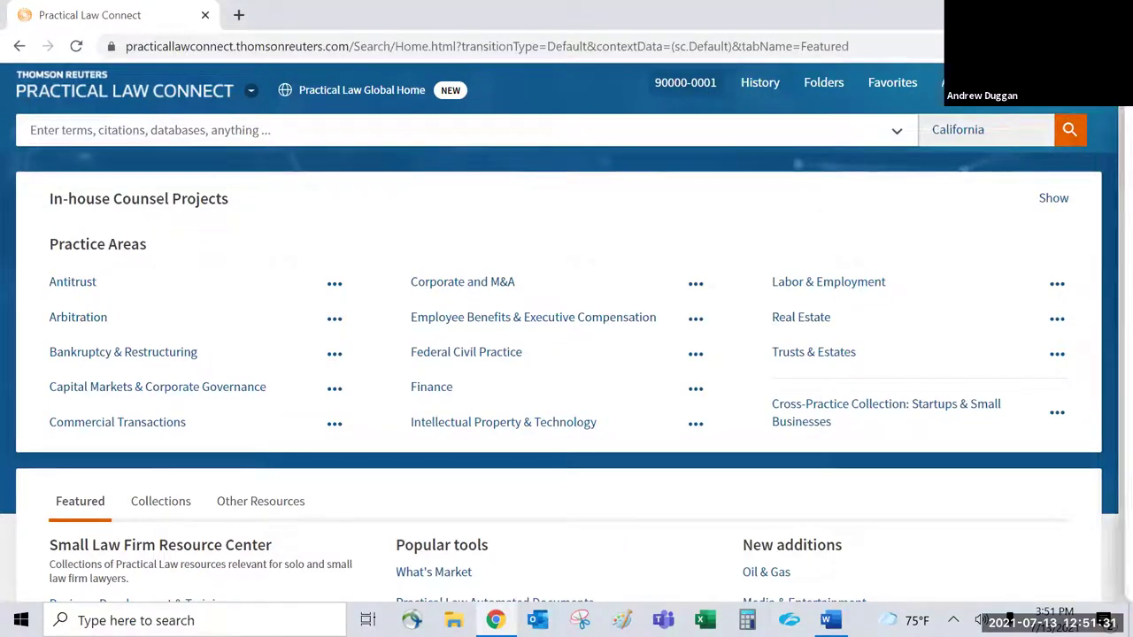
pyautogui.click(974, 83)
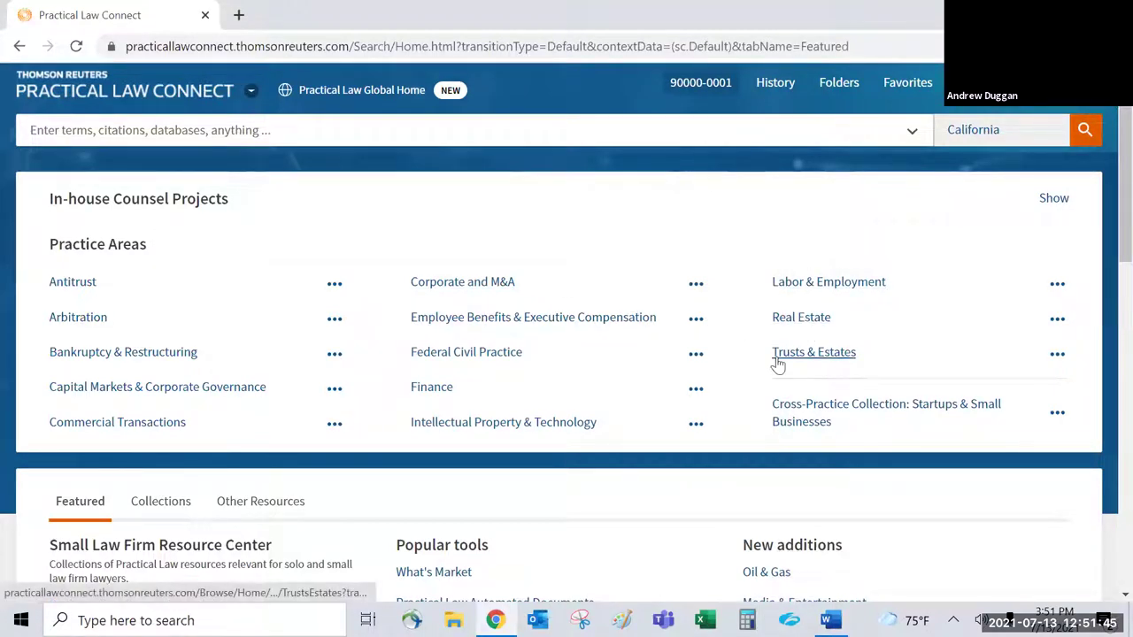
# Step: Look up "pour over" in the search box's Tasks & Projects suggestions, and clear the search text
pyautogui.click(83, 130)
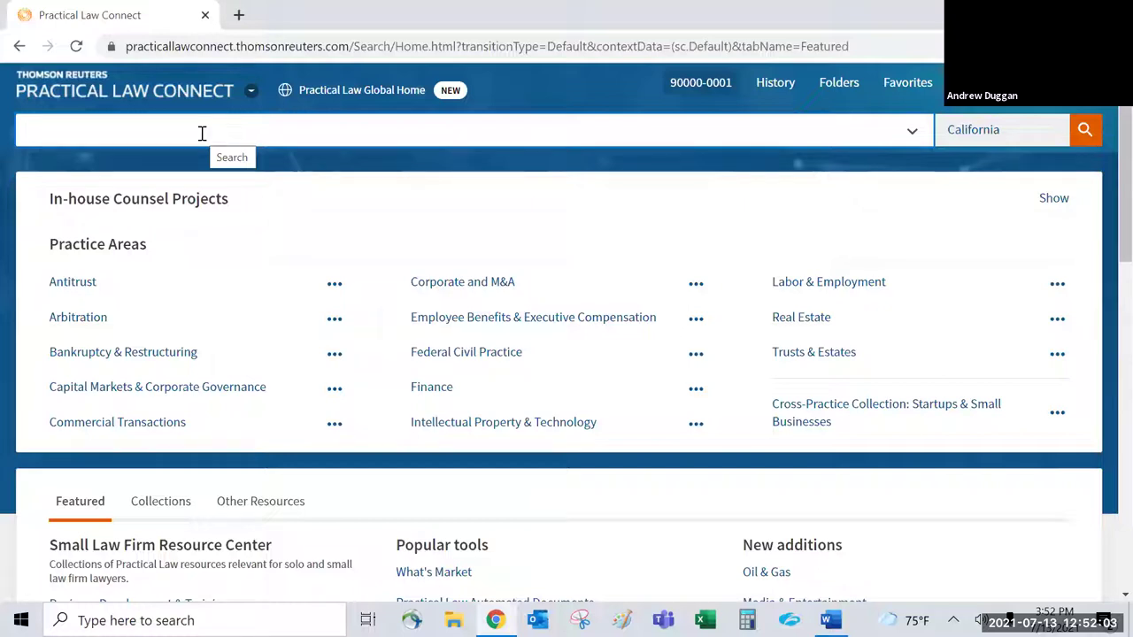
pyautogui.write('pour ov')
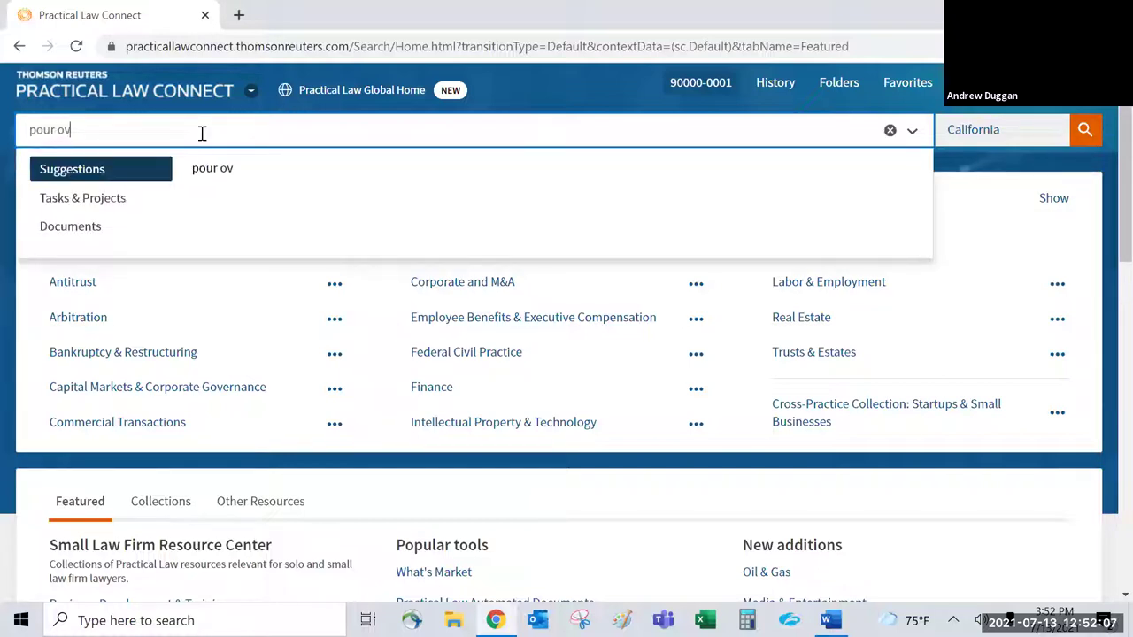
pyautogui.write('er')
pyautogui.click(96, 203)
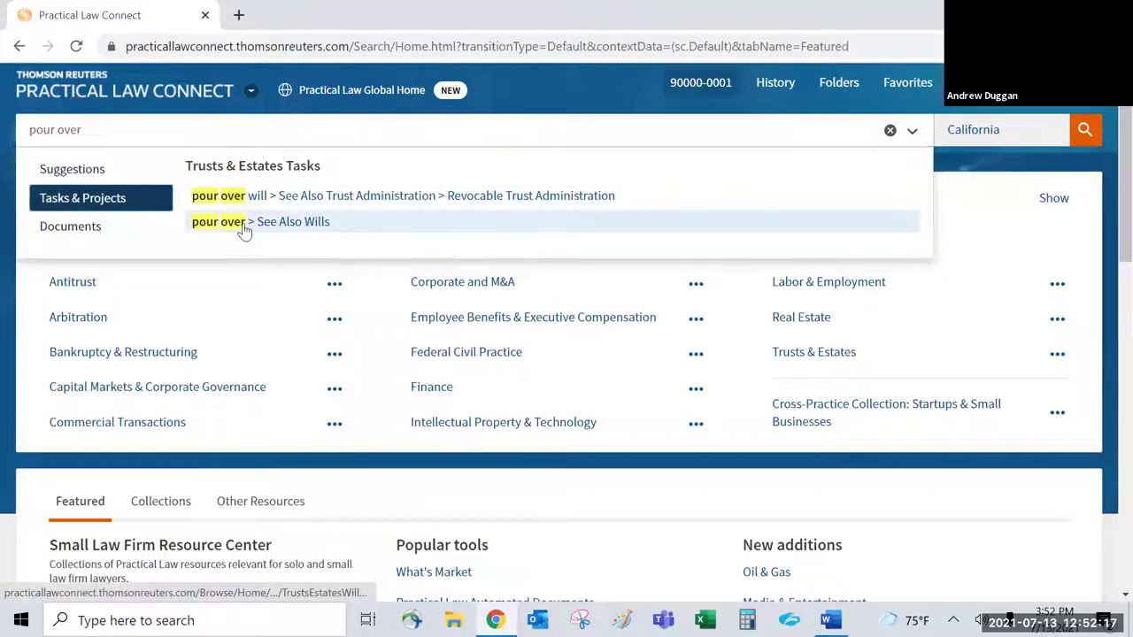
pyautogui.click(728, 370)
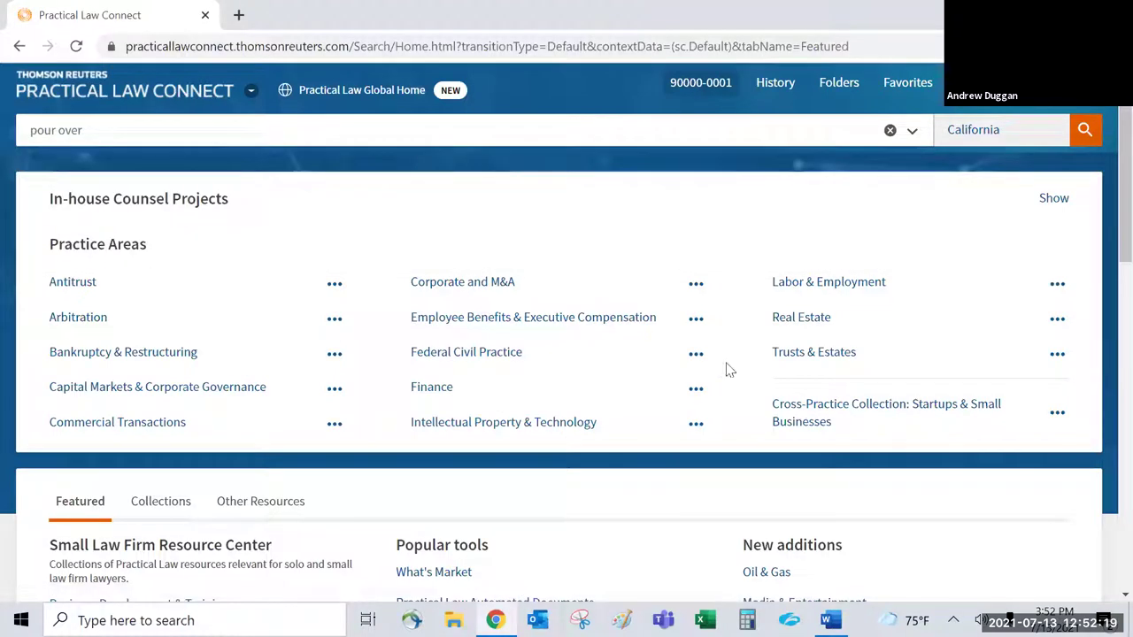
pyautogui.click(889, 130)
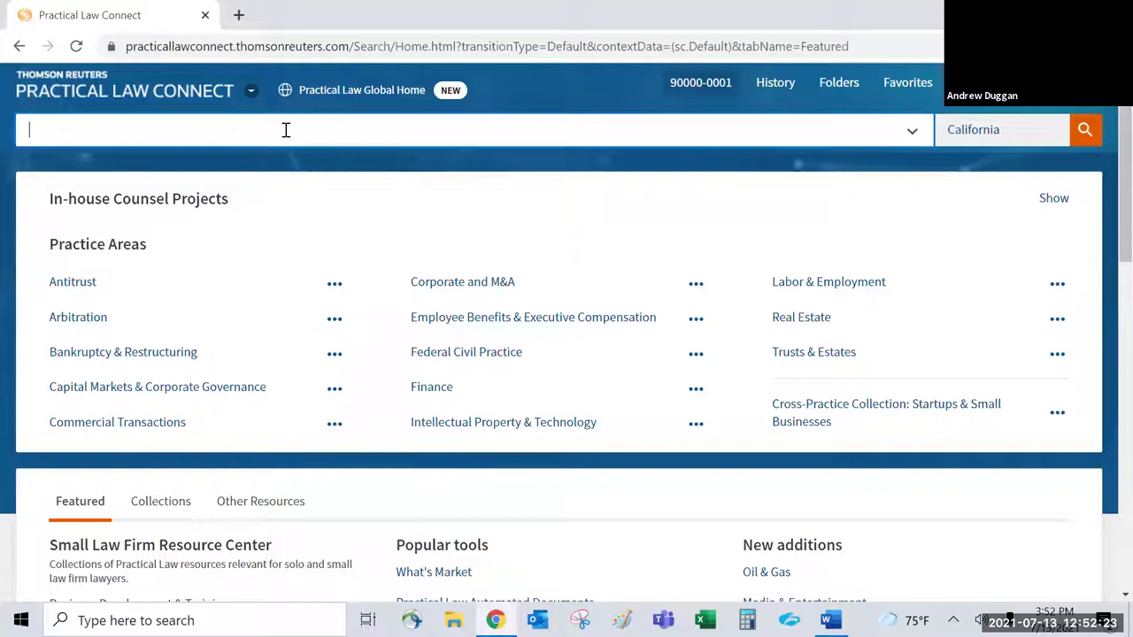
# Step: Search with the suggested question "What is a grantor trust?" after entering "what is a gran"
pyautogui.write('what is')
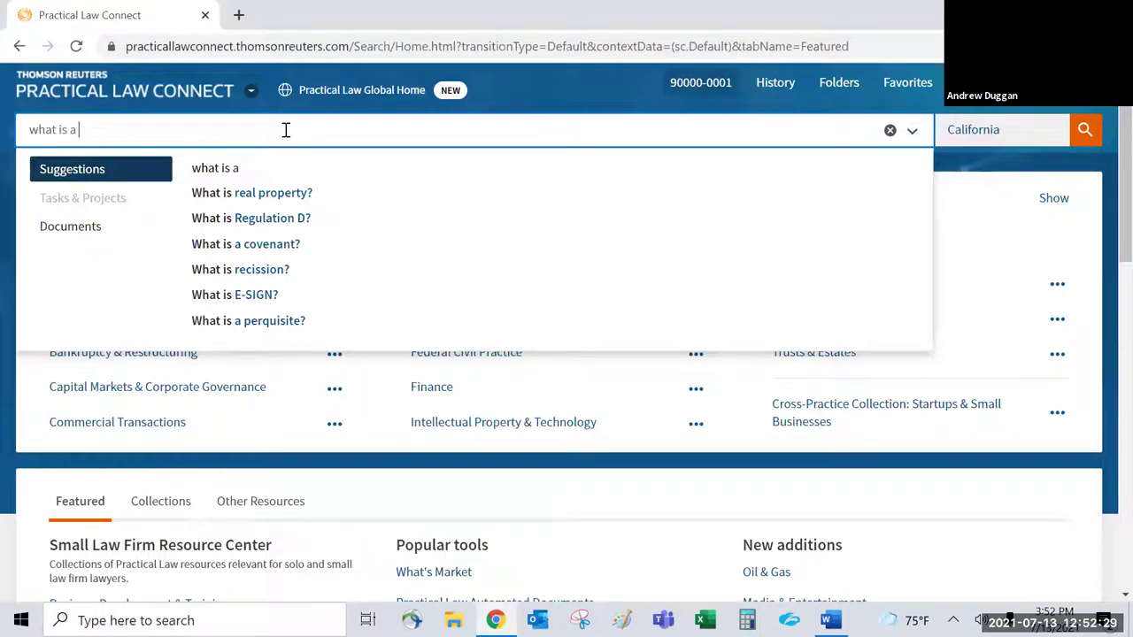
pyautogui.write('an')
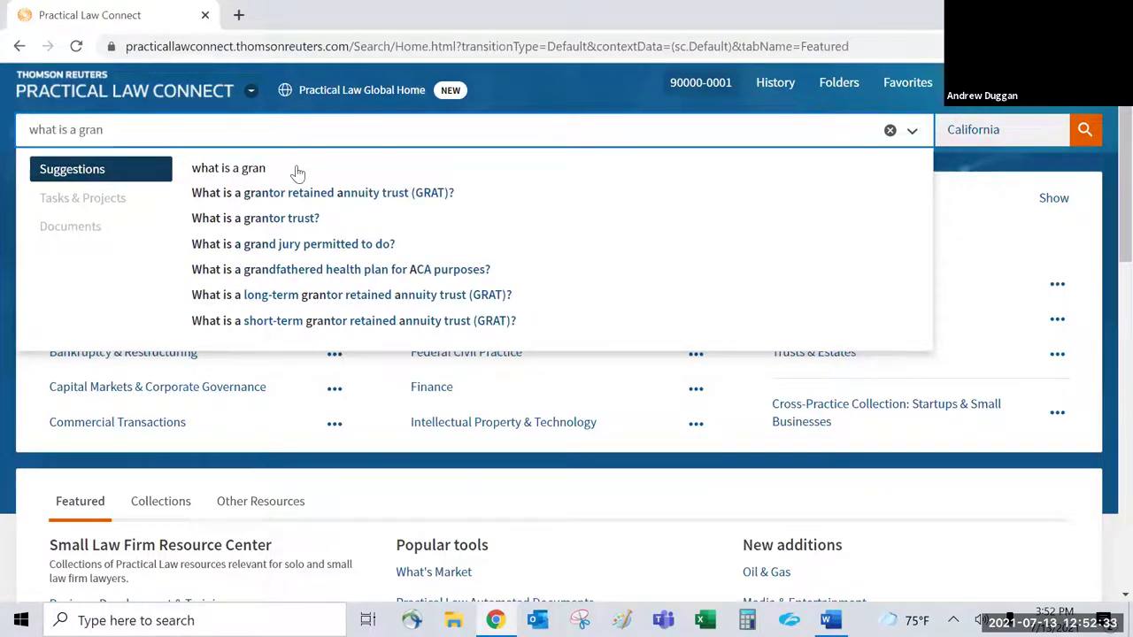
pyautogui.click(252, 221)
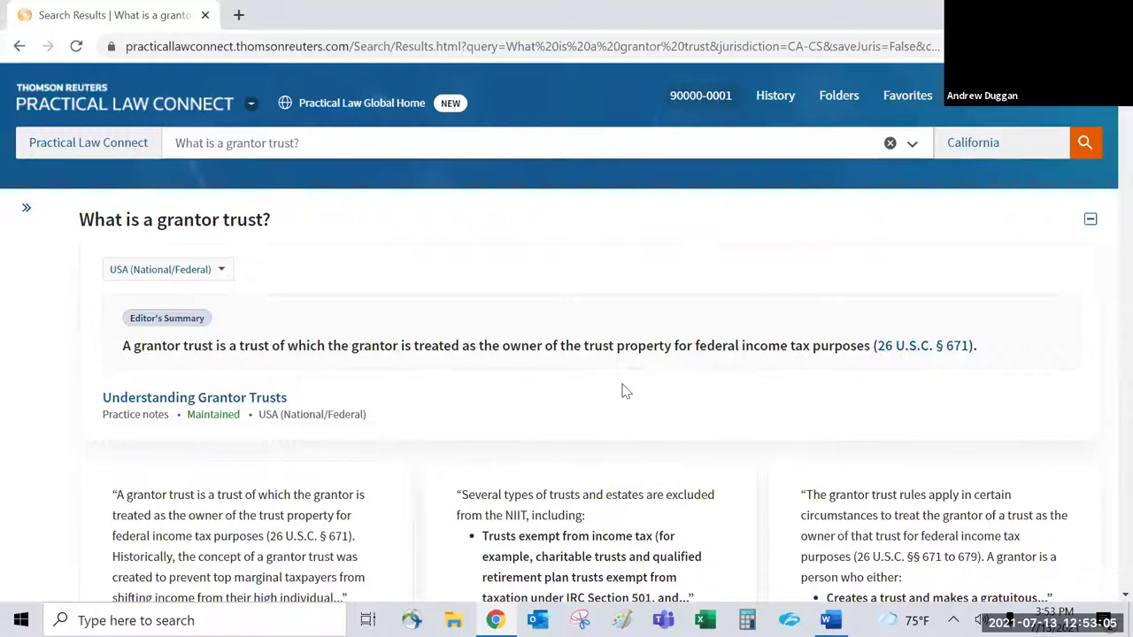
# Step: Examine the grantor trust results, including the editor's summary, the excerpts with their source documents, and the suggested questions
pyautogui.scroll(-1, 624, 390)
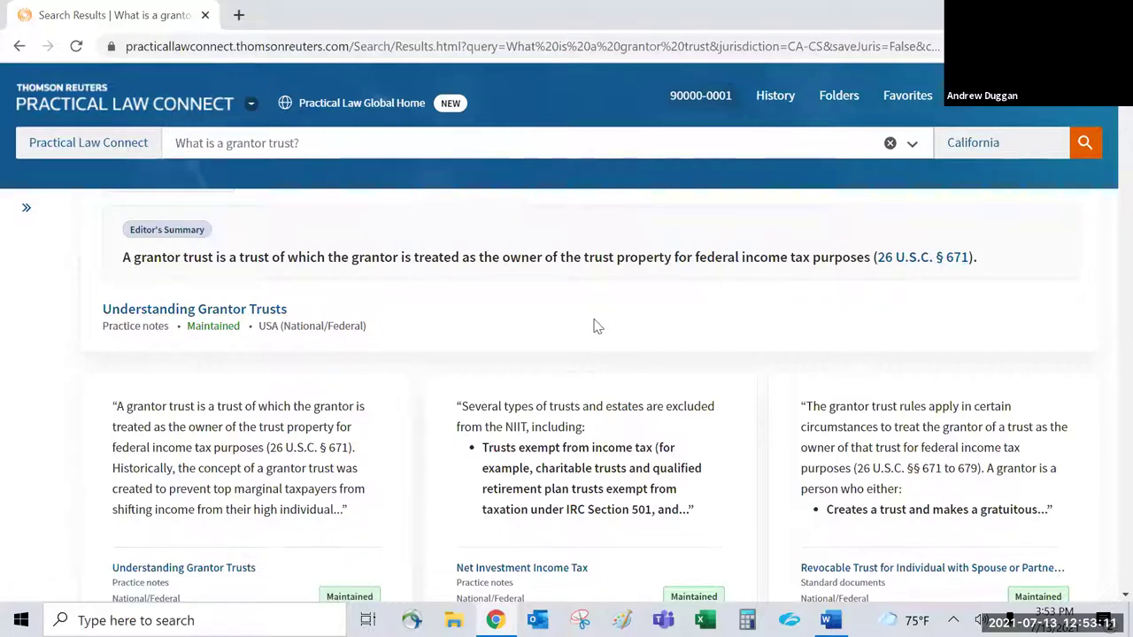
pyautogui.scroll(-2, 598, 327)
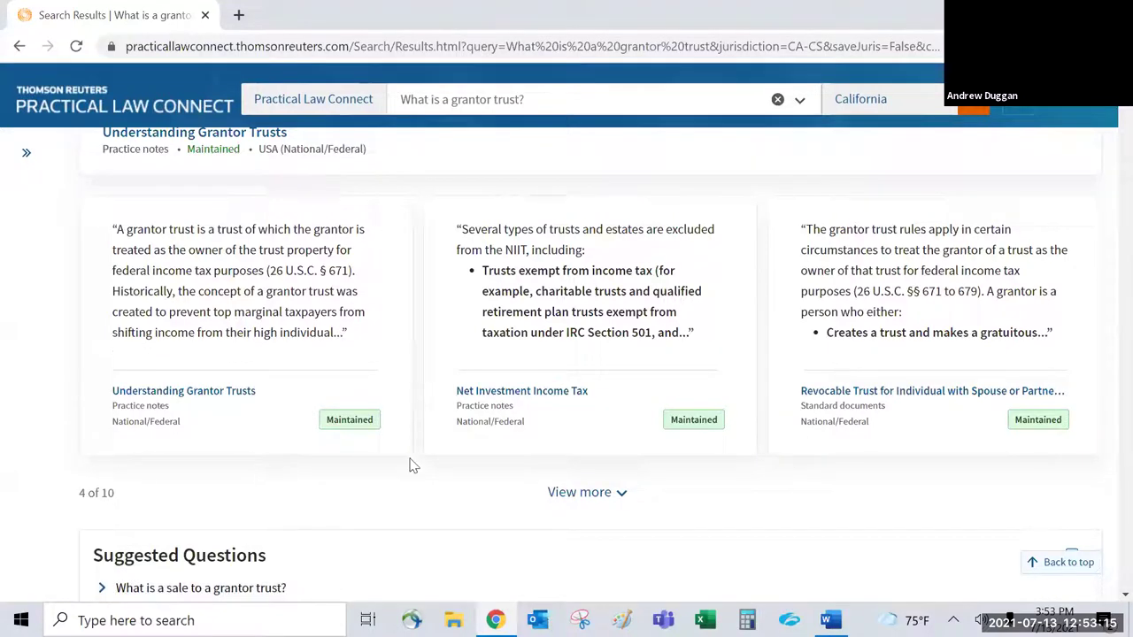
pyautogui.moveTo(569, 404)
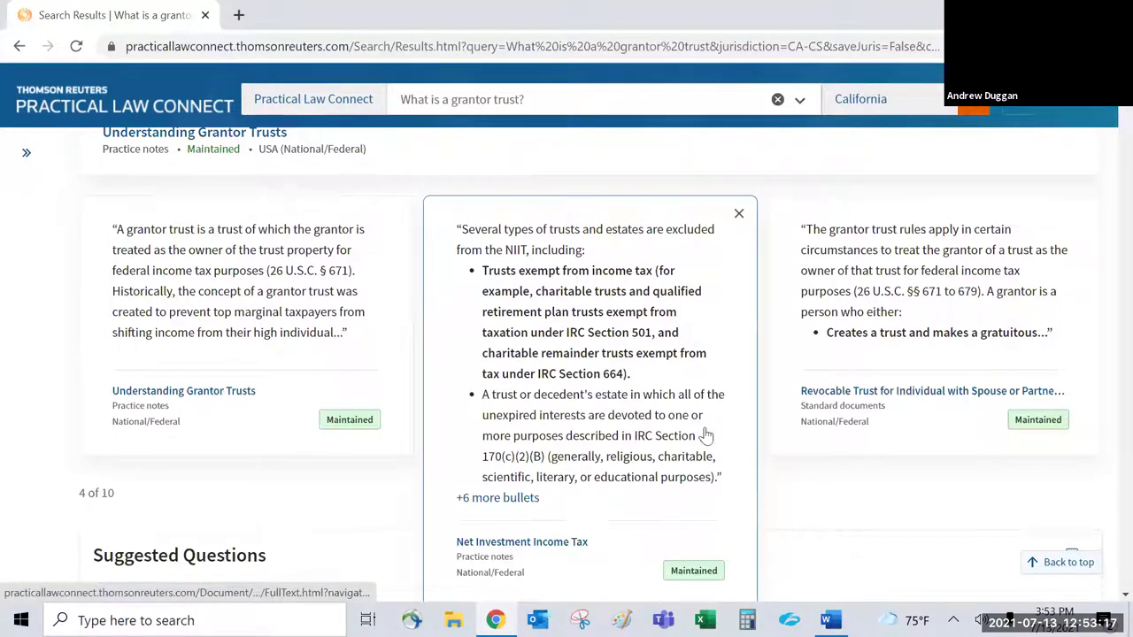
pyautogui.moveTo(889, 372)
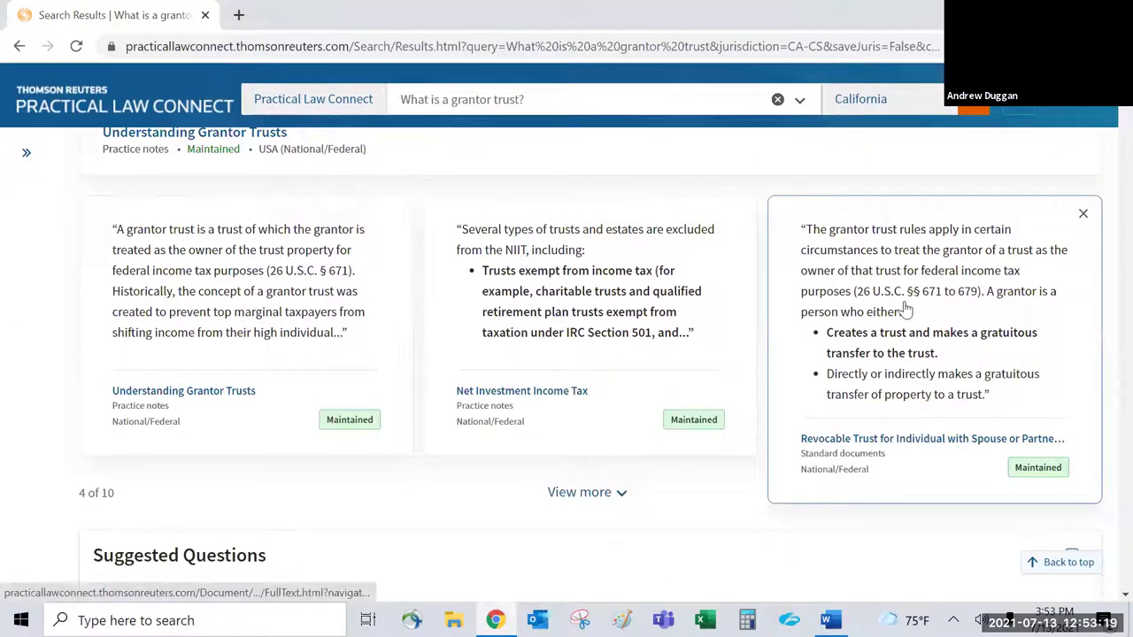
pyautogui.scroll(-2, 266, 498)
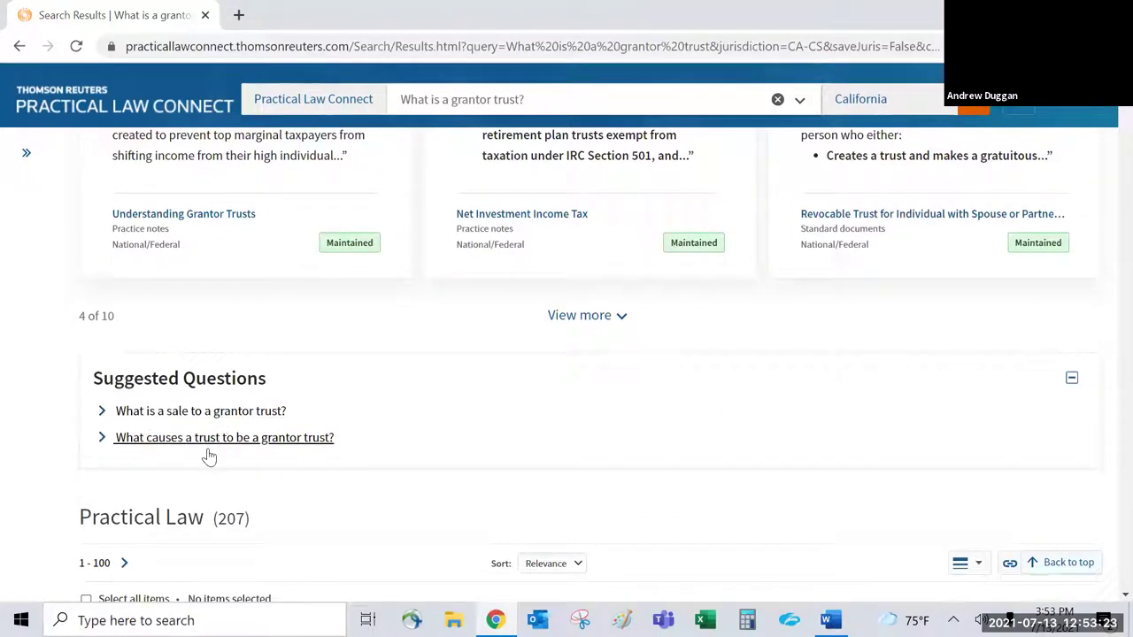
pyautogui.scroll(1, 215, 388)
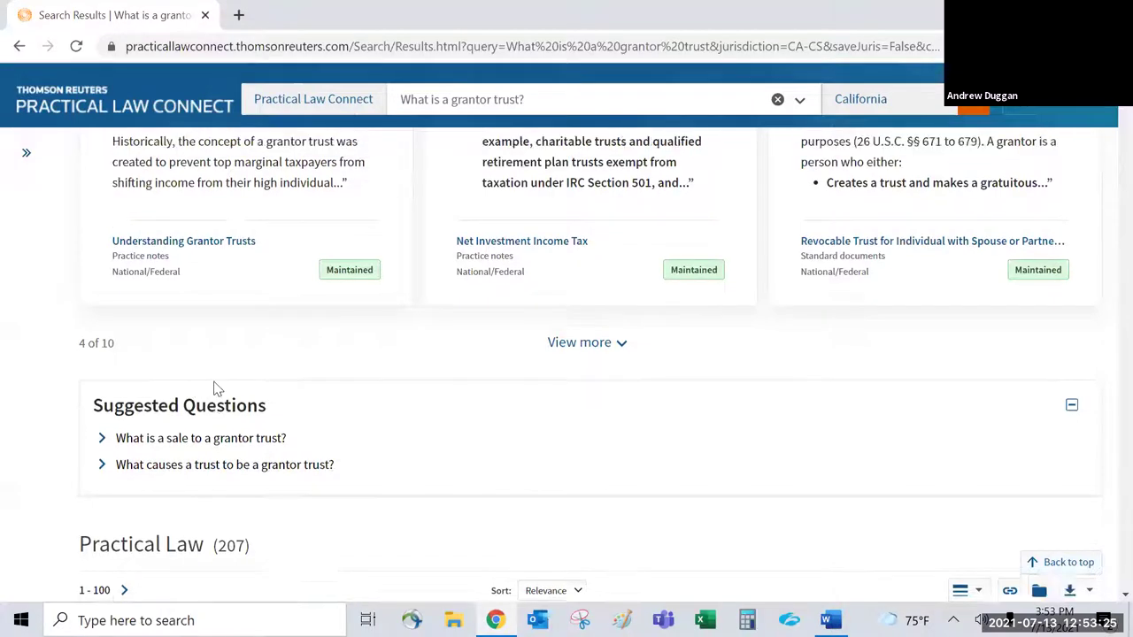
pyautogui.scroll(4, 215, 388)
pyautogui.scroll(-4, 202, 313)
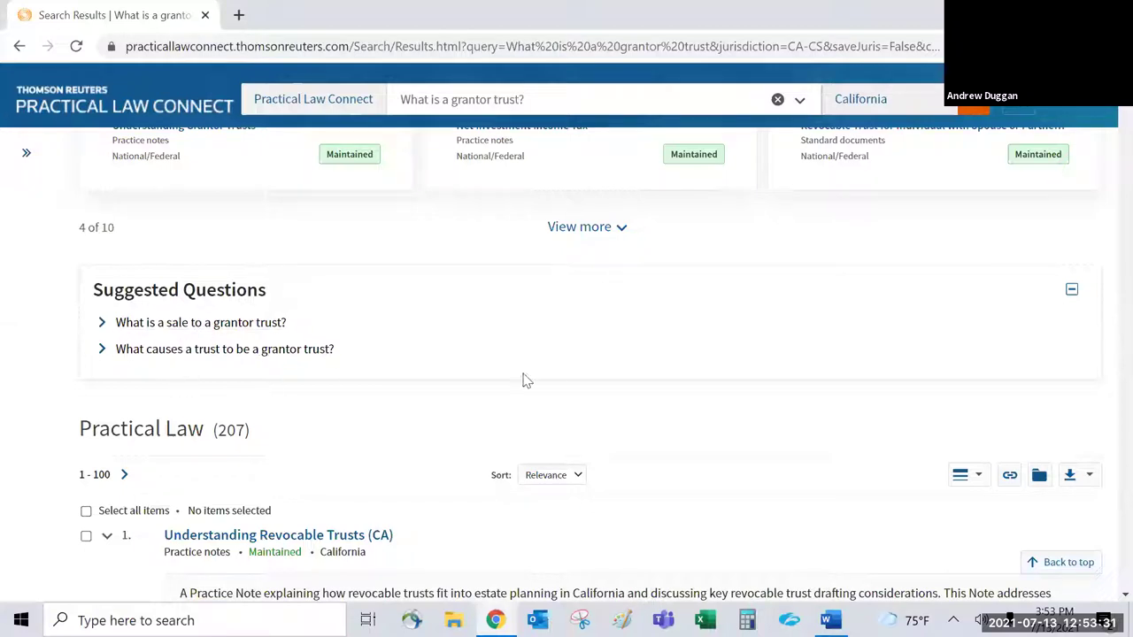
pyautogui.scroll(3, 705, 458)
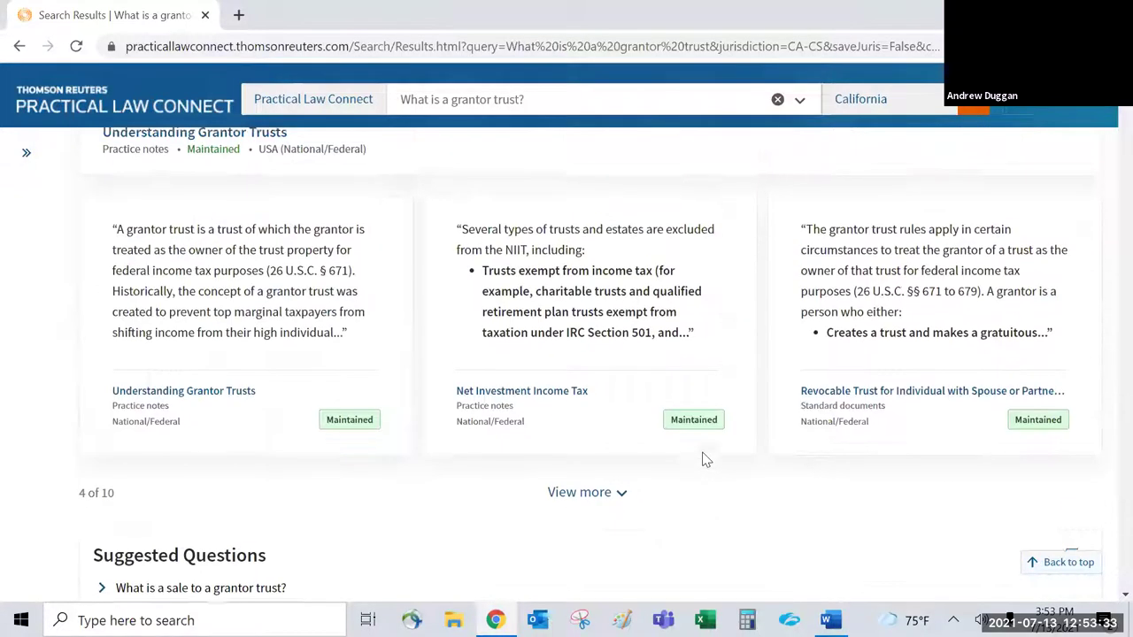
pyautogui.scroll(3, 704, 457)
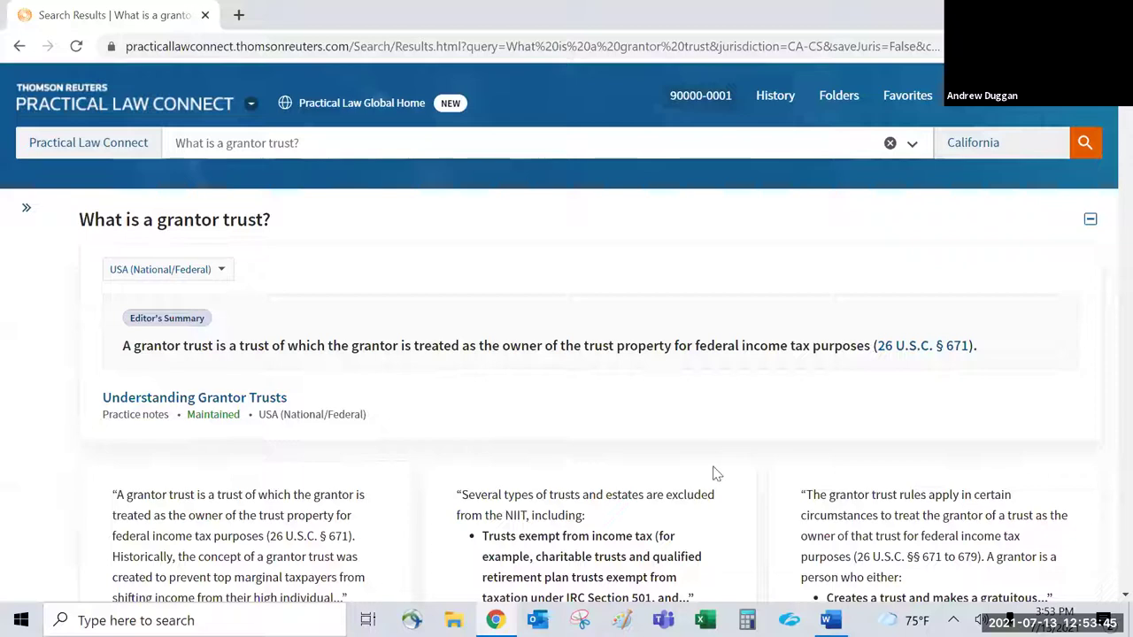
pyautogui.click(301, 501)
pyautogui.scroll(-2, 301, 500)
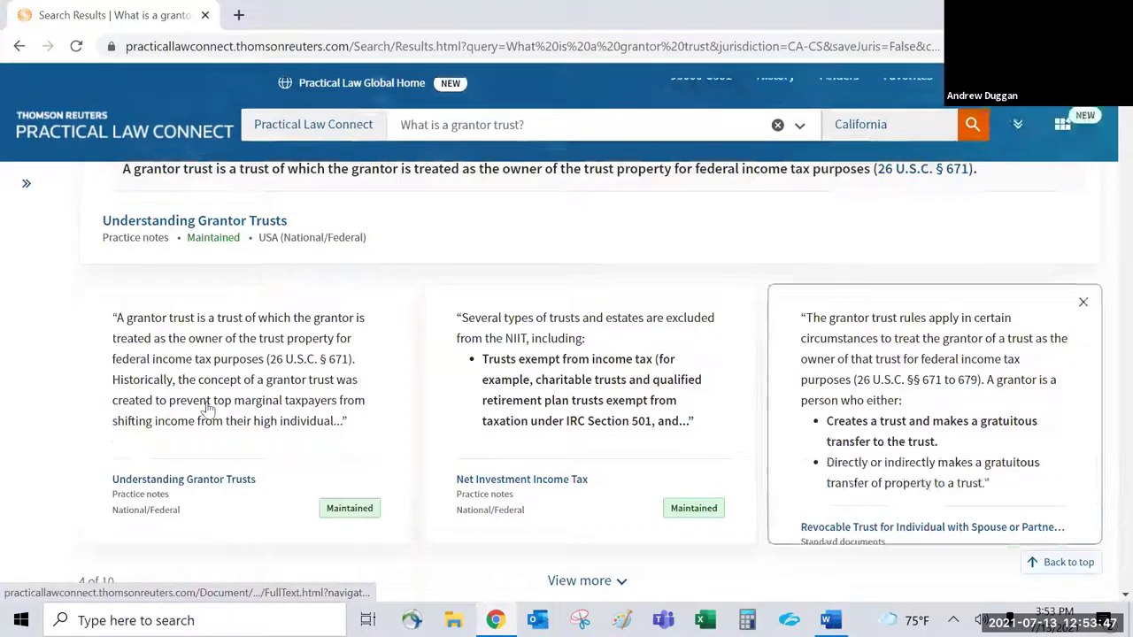
pyautogui.scroll(2, 26, 346)
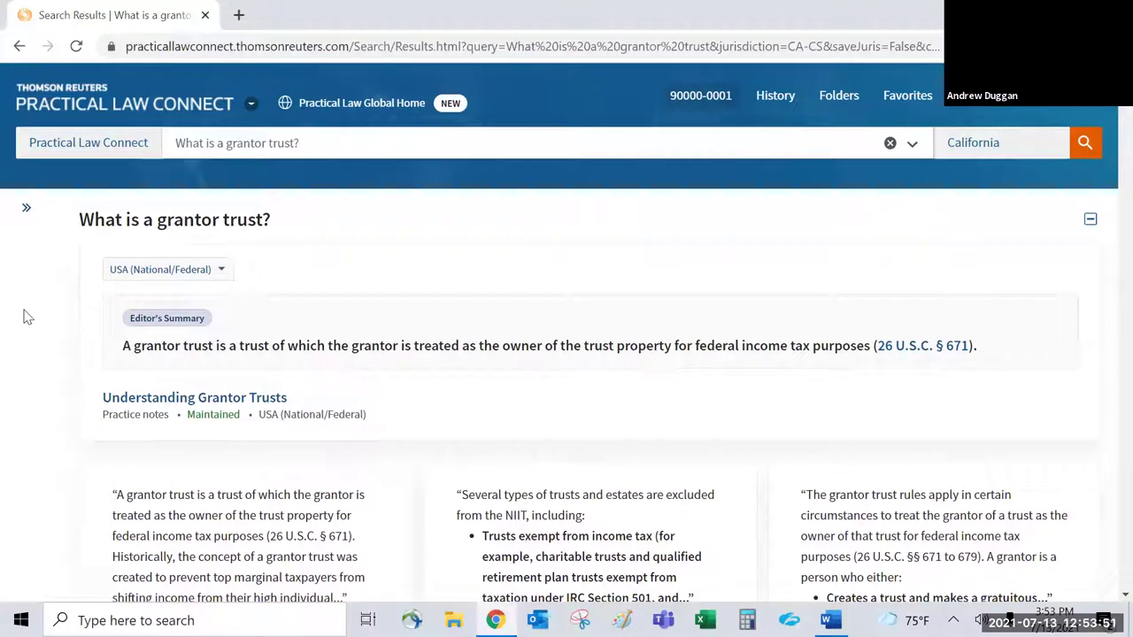
# Step: Go back to the home page and open the Corporate and M&A practice area
pyautogui.click(16, 47)
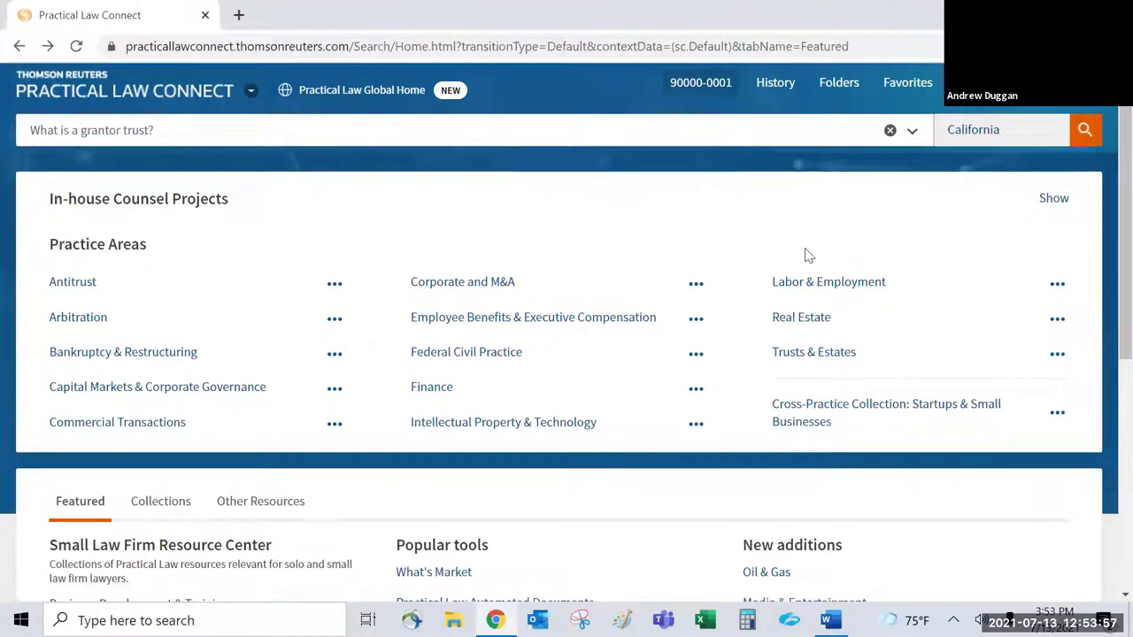
pyautogui.click(487, 292)
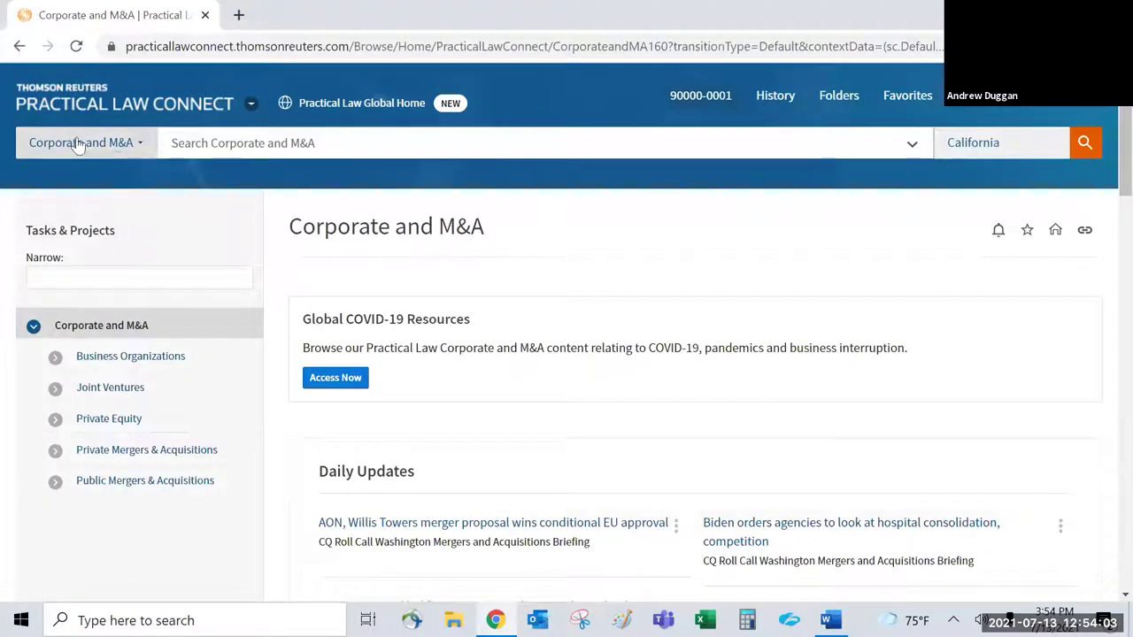
# Step: Return from the Corporate and M&A practice area to the home page and look over its practice areas and featured tools
pyautogui.click(285, 147)
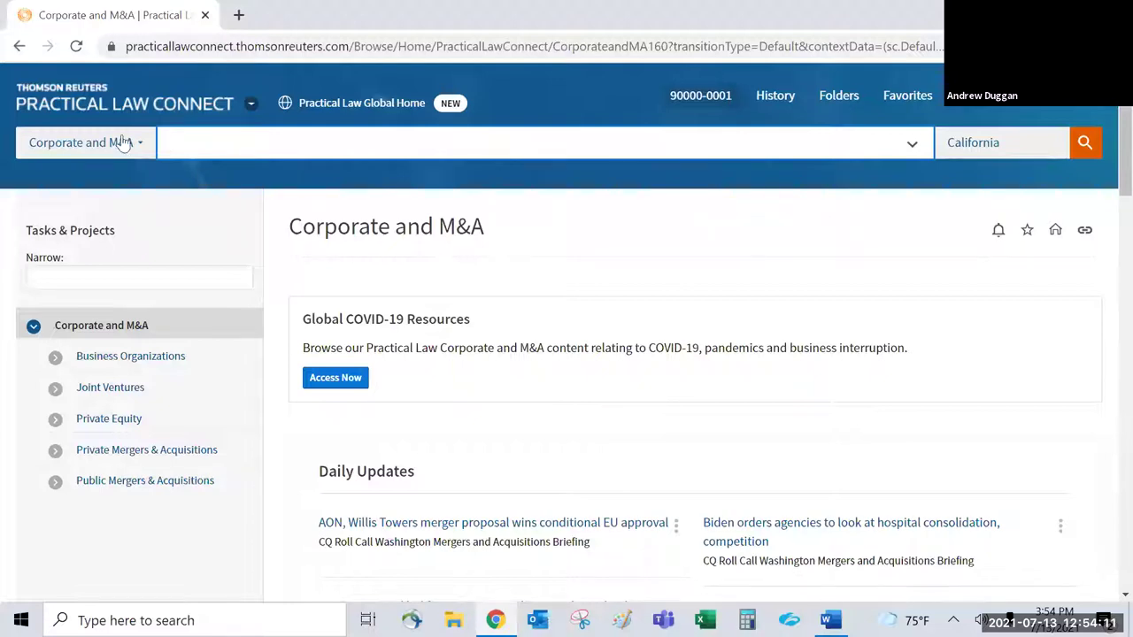
pyautogui.click(20, 47)
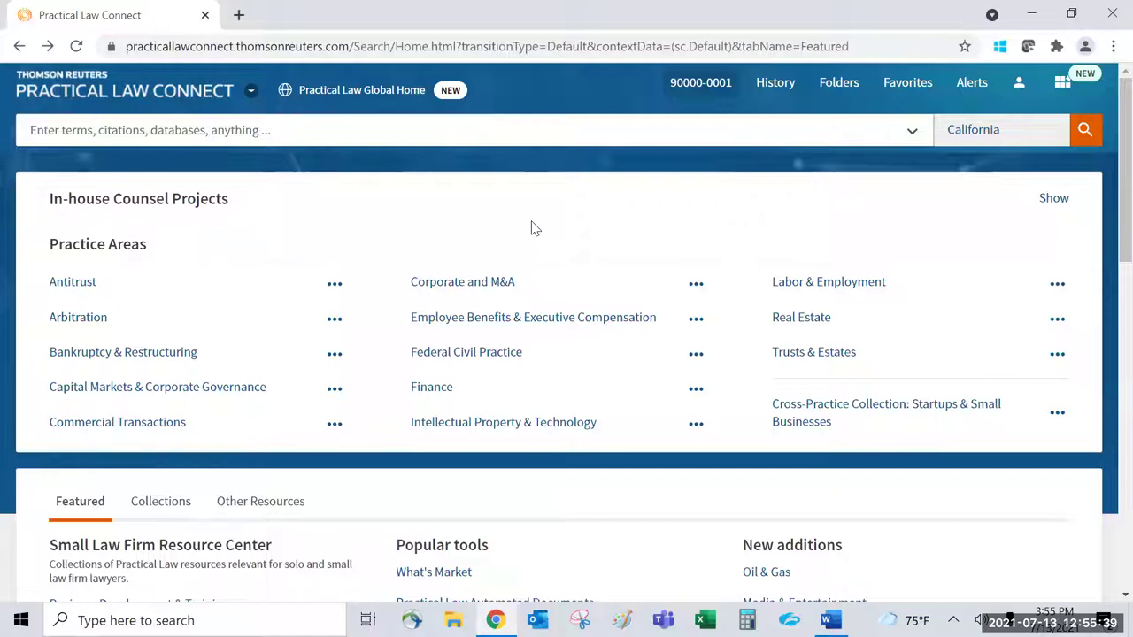
pyautogui.scroll(-2, 534, 228)
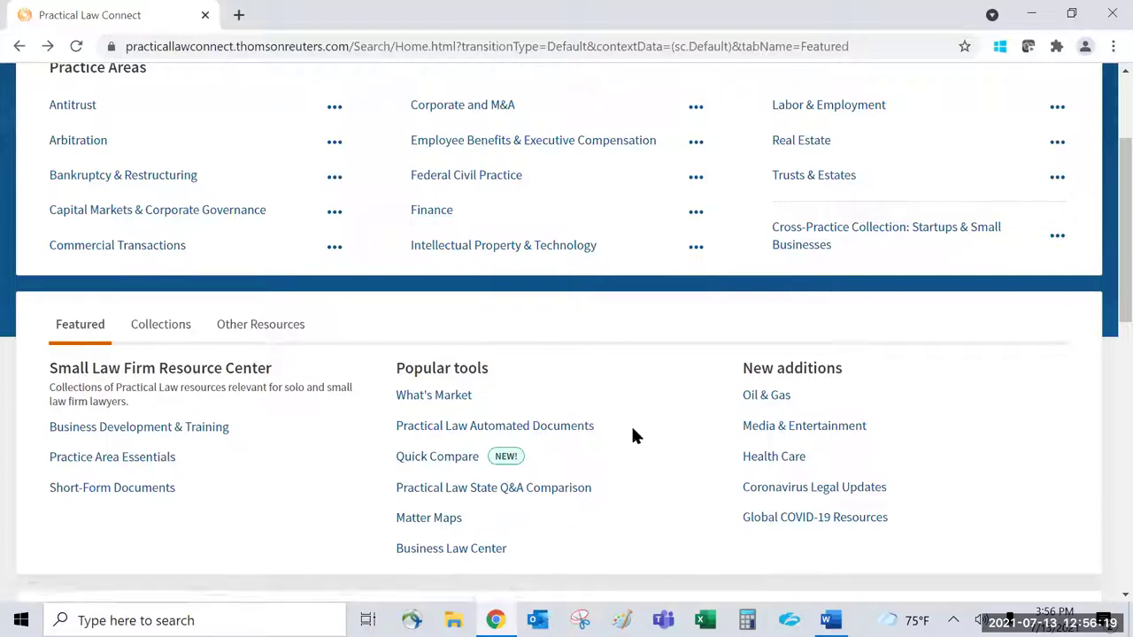
pyautogui.scroll(2, 634, 436)
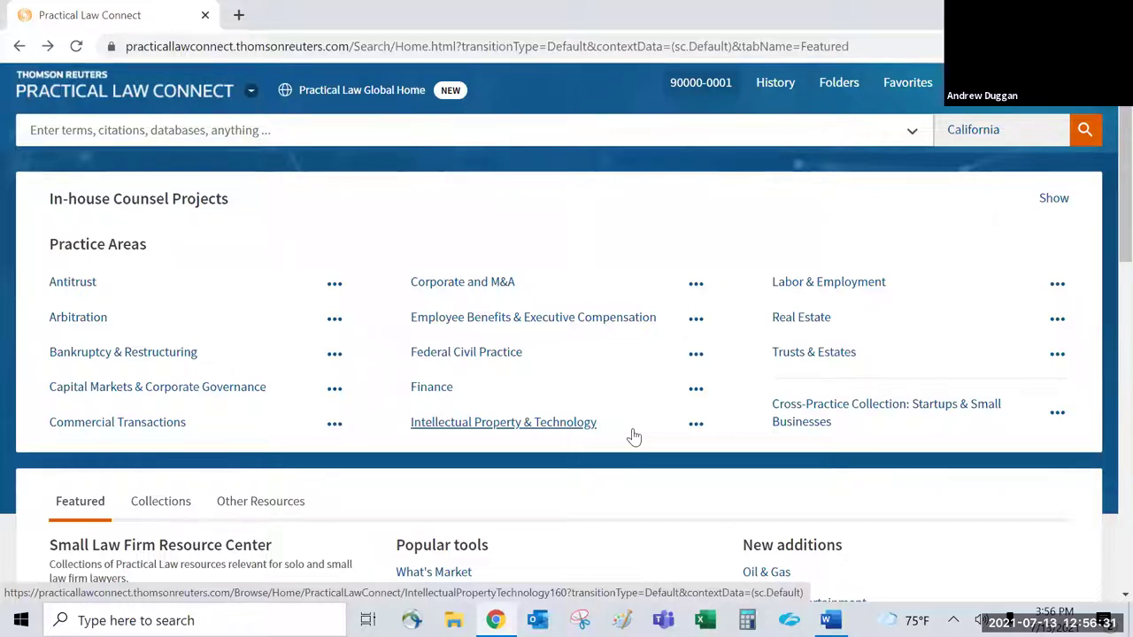
# Step: Open the Labor & Employment practice area and search it with the suggestion "sexual harassment training" after entering "sexual"
pyautogui.click(825, 286)
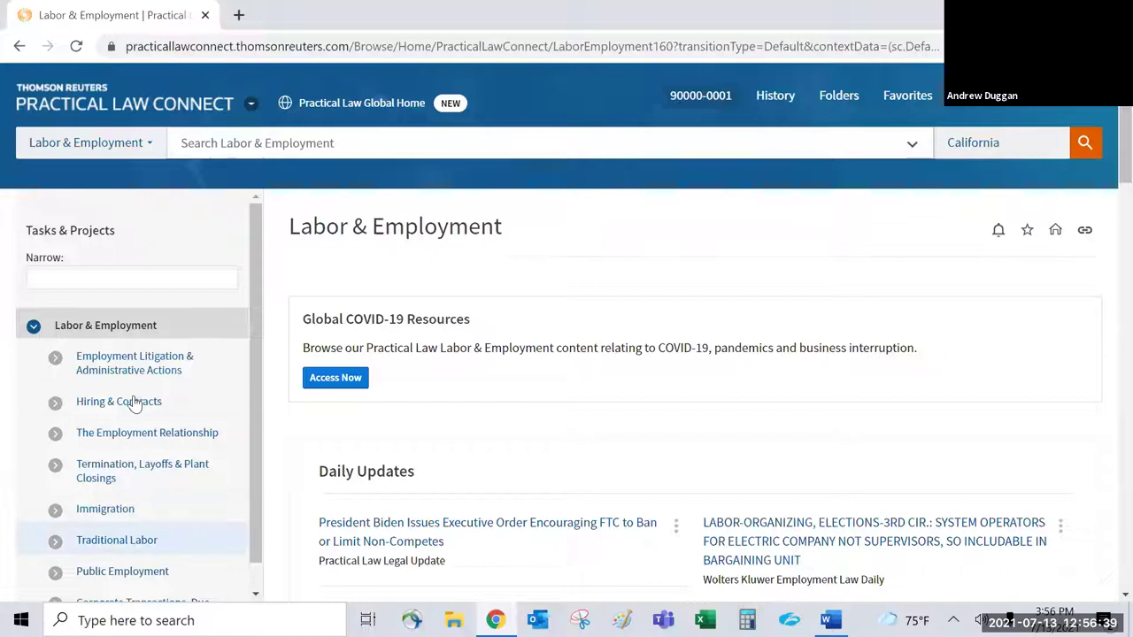
pyautogui.scroll(-1, 121, 447)
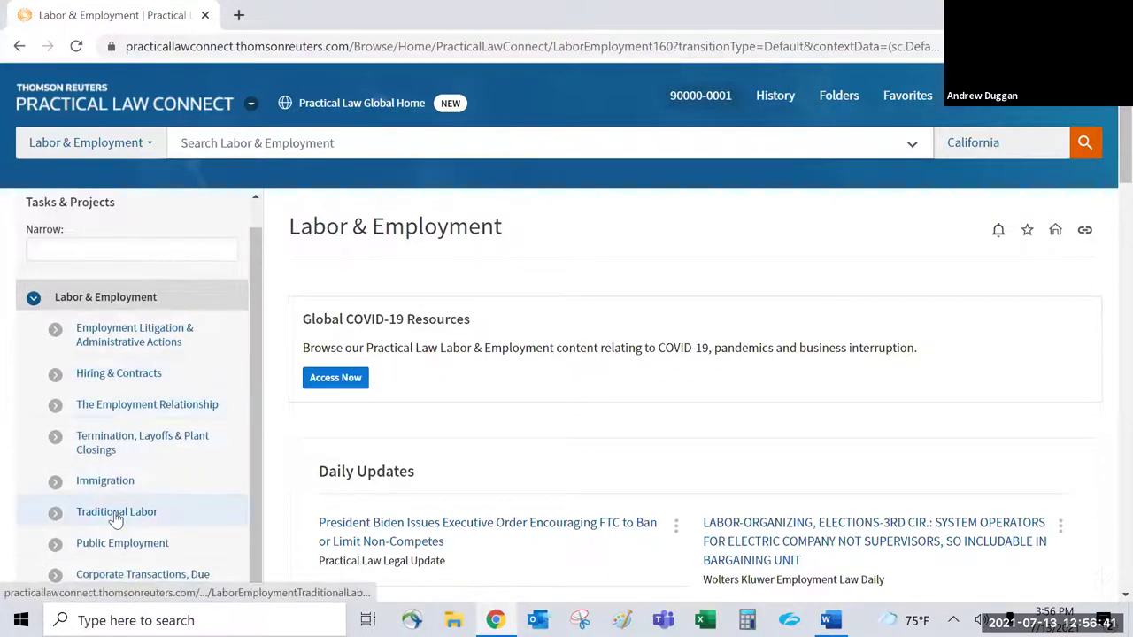
pyautogui.click(245, 149)
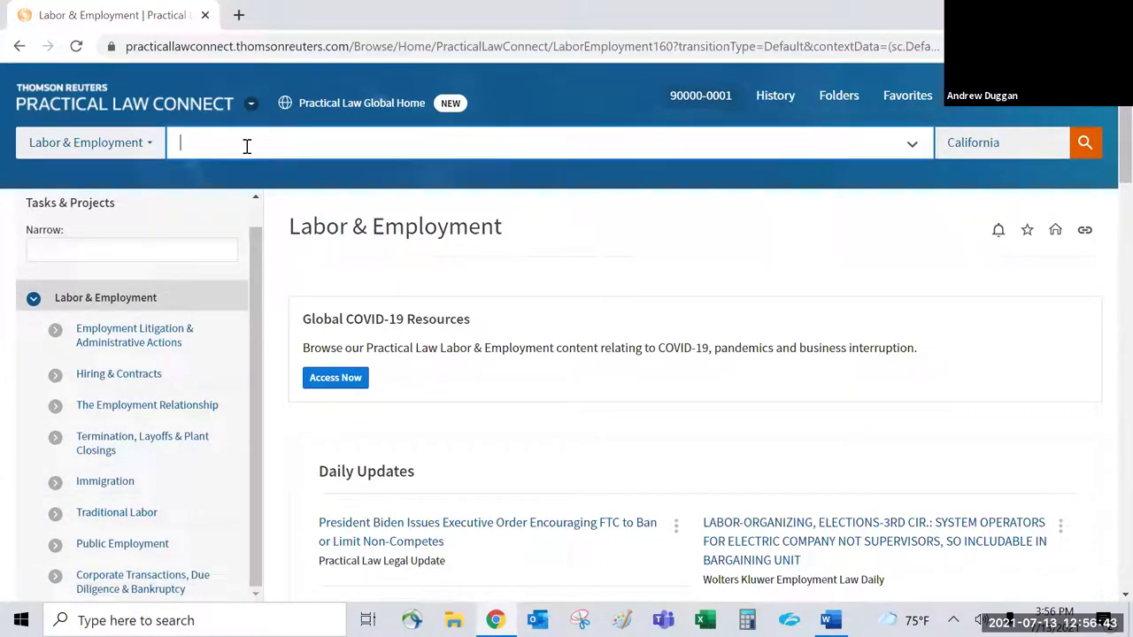
pyautogui.write('sexual')
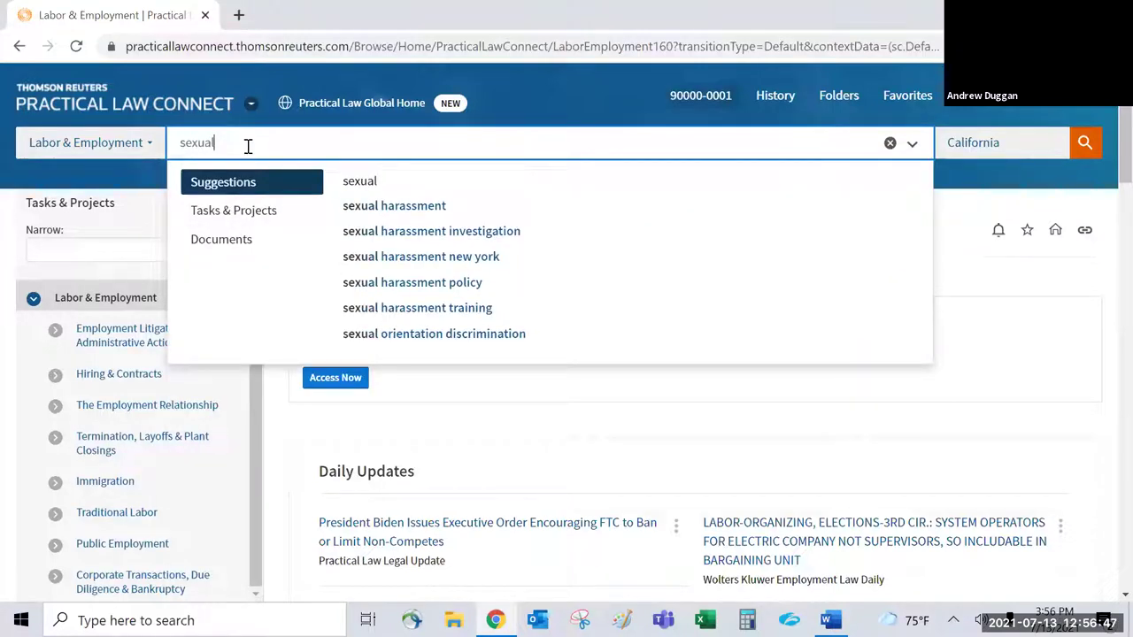
pyautogui.click(405, 312)
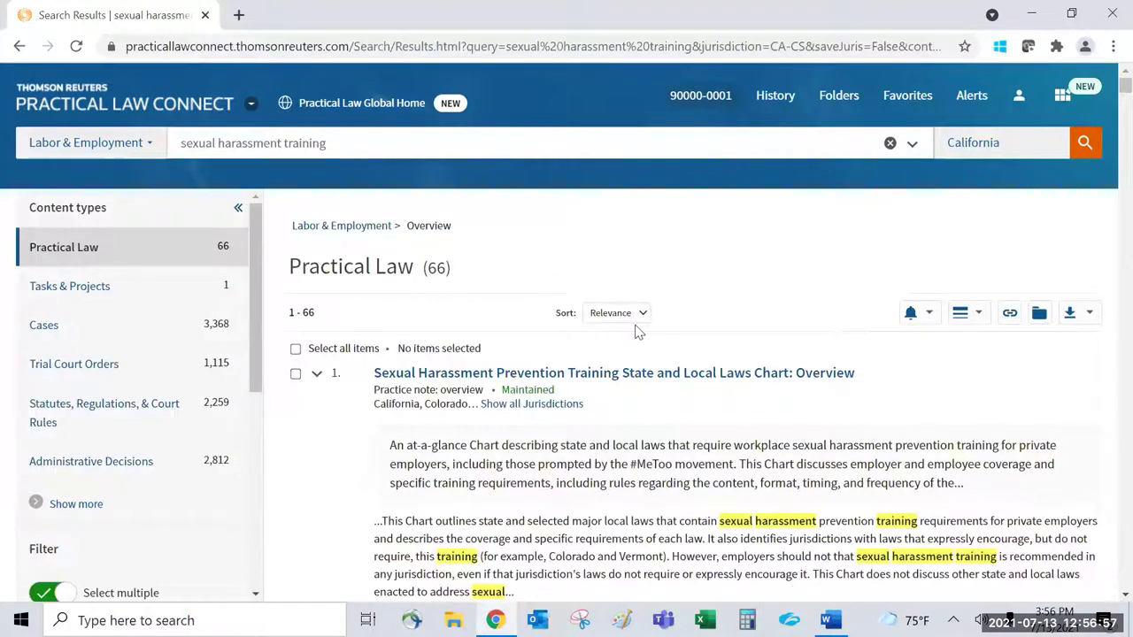
# Step: Examine the sexual harassment training results down to the support phone number and Live Chat link in the page footer
pyautogui.scroll(-1, 634, 330)
pyautogui.scroll(-4, 634, 330)
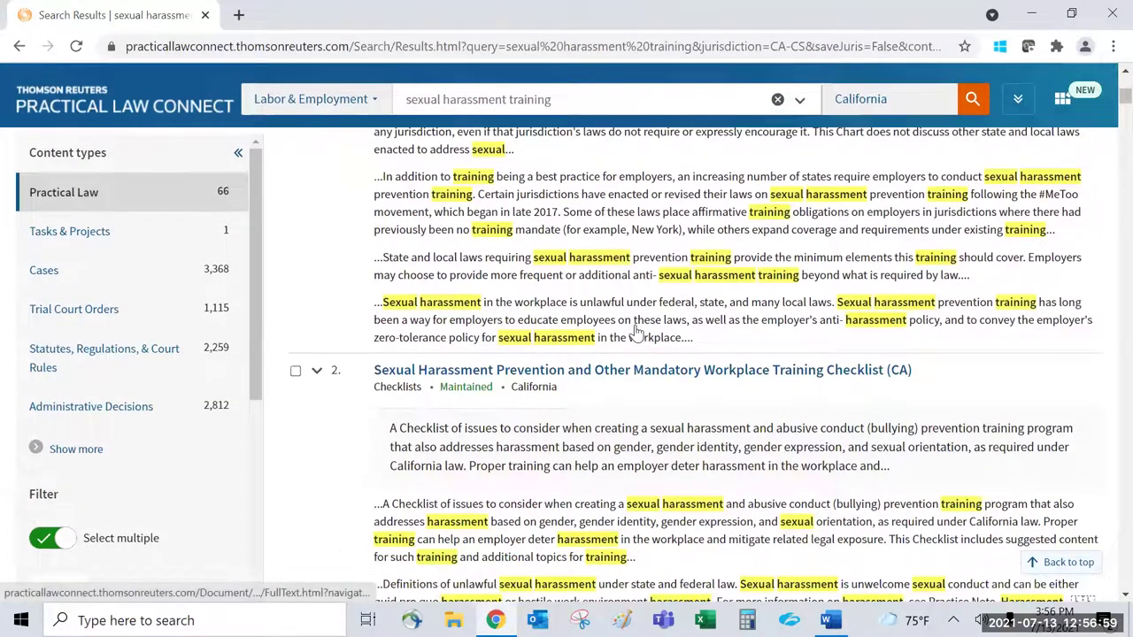
pyautogui.scroll(-5, 634, 330)
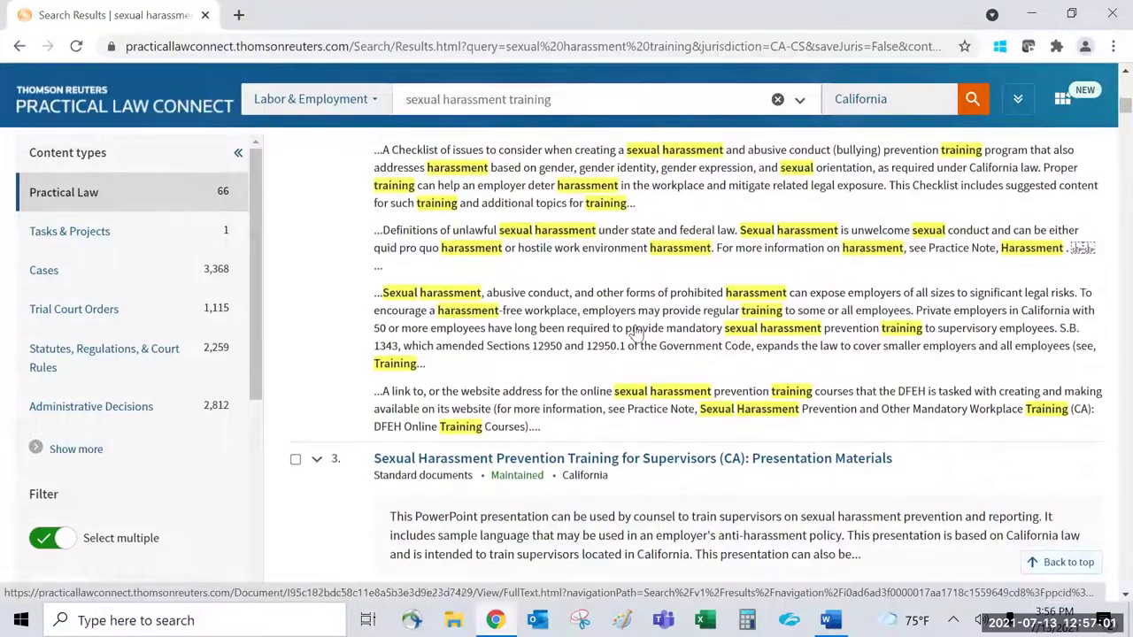
pyautogui.scroll(-3, 635, 331)
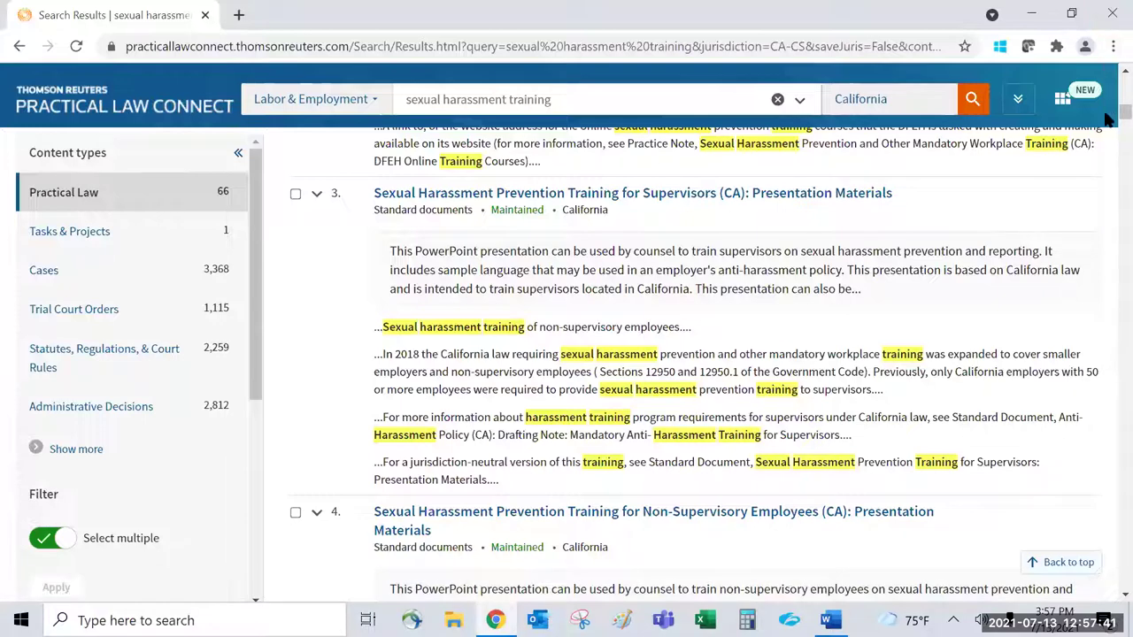
pyautogui.scroll(-1, 1107, 279)
pyautogui.scroll(-20, 1105, 279)
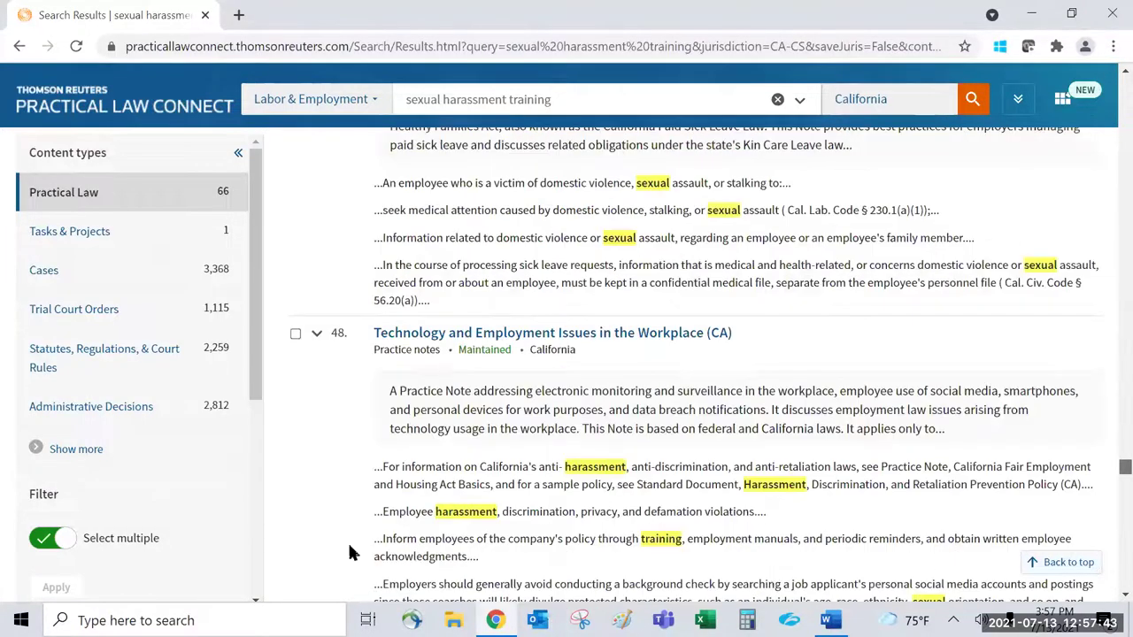
pyautogui.moveTo(83, 534); pyautogui.dragTo(142, 549)
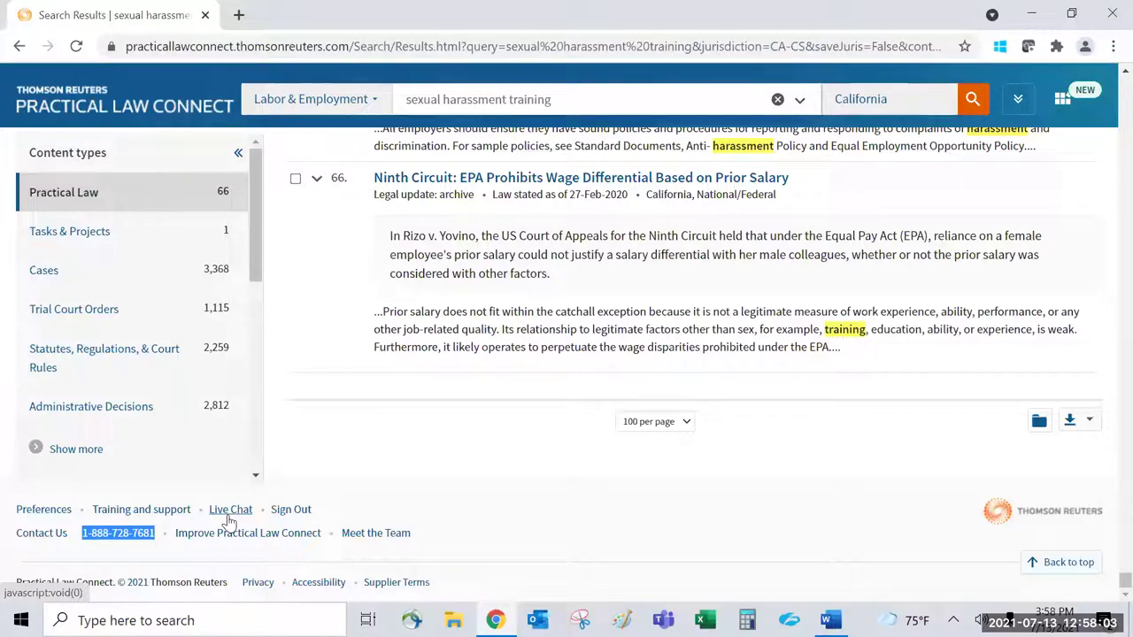
pyautogui.click(376, 501)
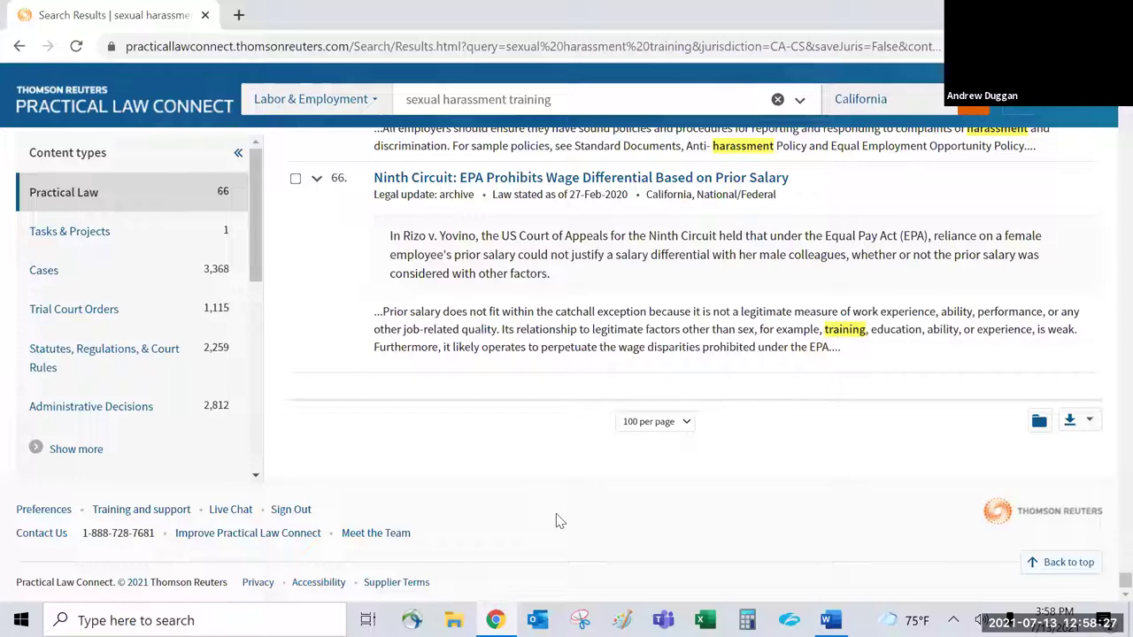
# Step: Find the third search result and open "Sexual Harassment Prevention Training for Supervisors (CA): Presentation Materials"
pyautogui.scroll(3, 556, 521)
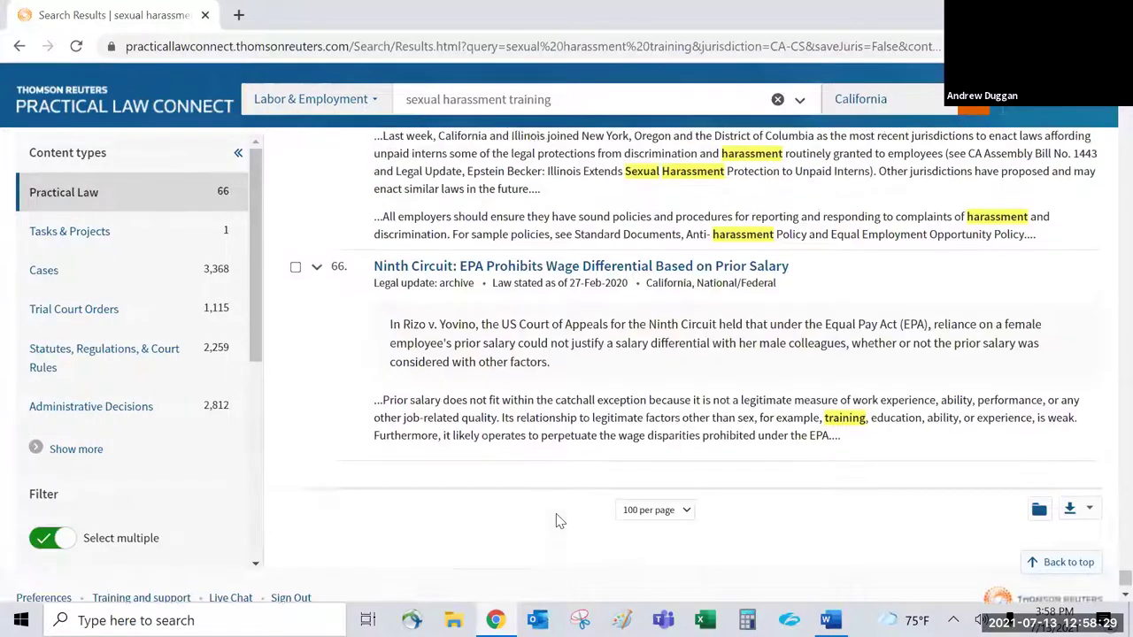
pyautogui.scroll(15, 558, 522)
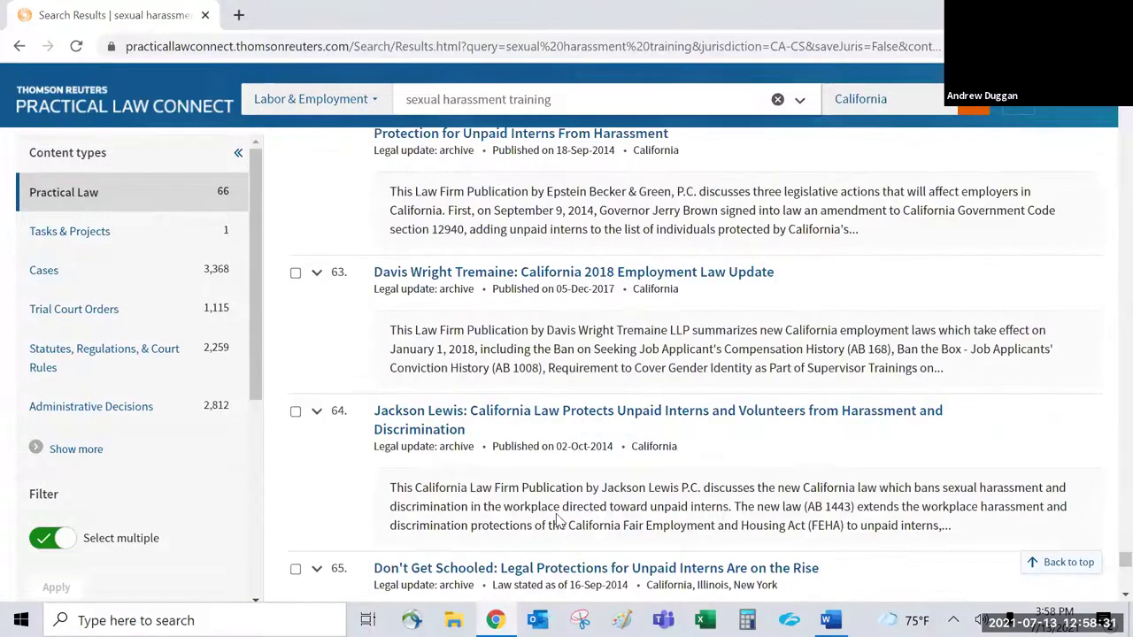
pyautogui.scroll(15, 558, 522)
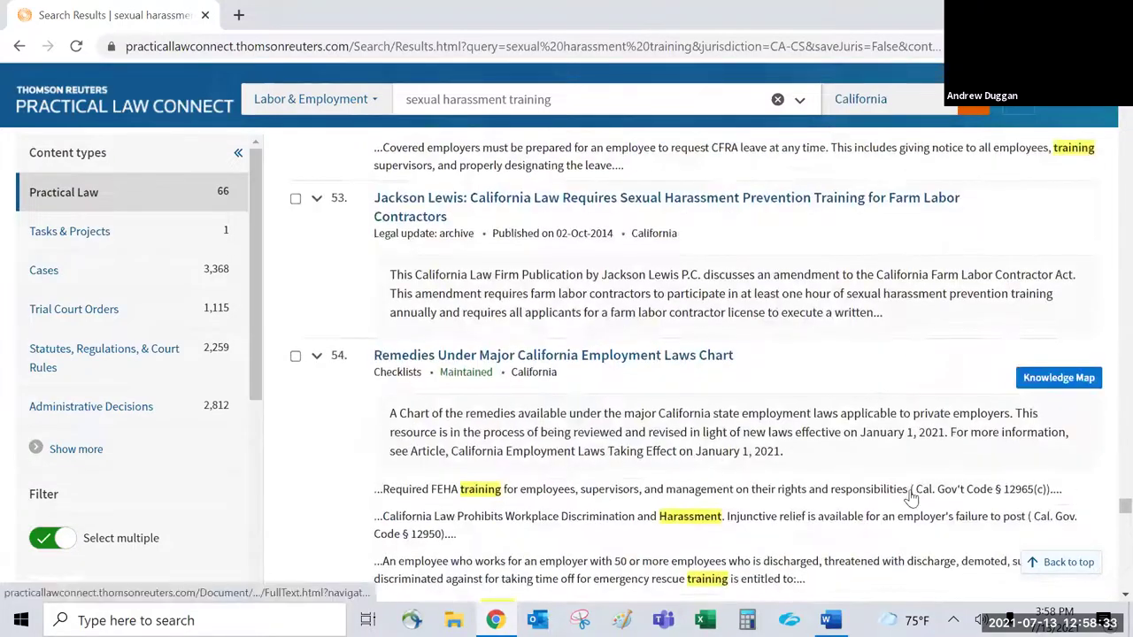
pyautogui.scroll(20, 912, 498)
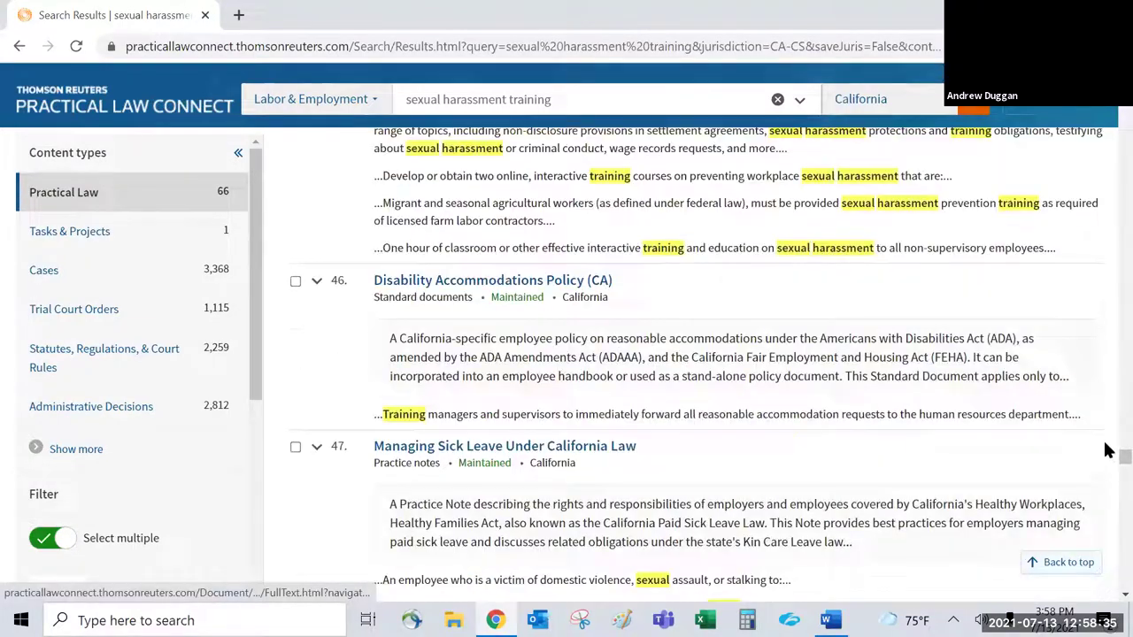
pyautogui.scroll(20, 1107, 240)
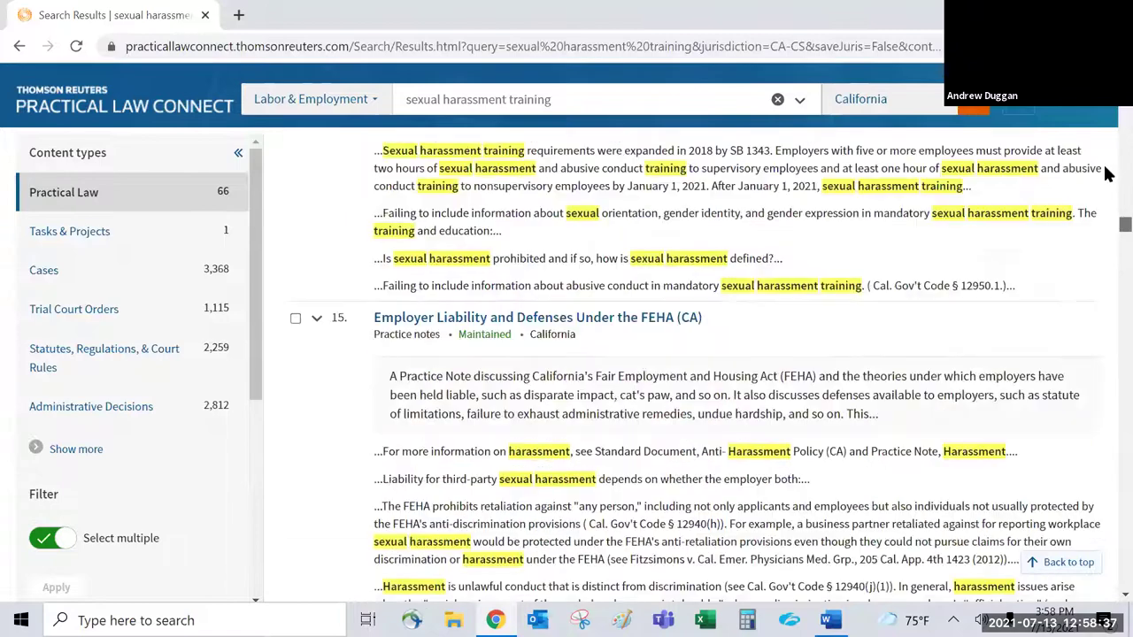
pyautogui.scroll(10, 1107, 117)
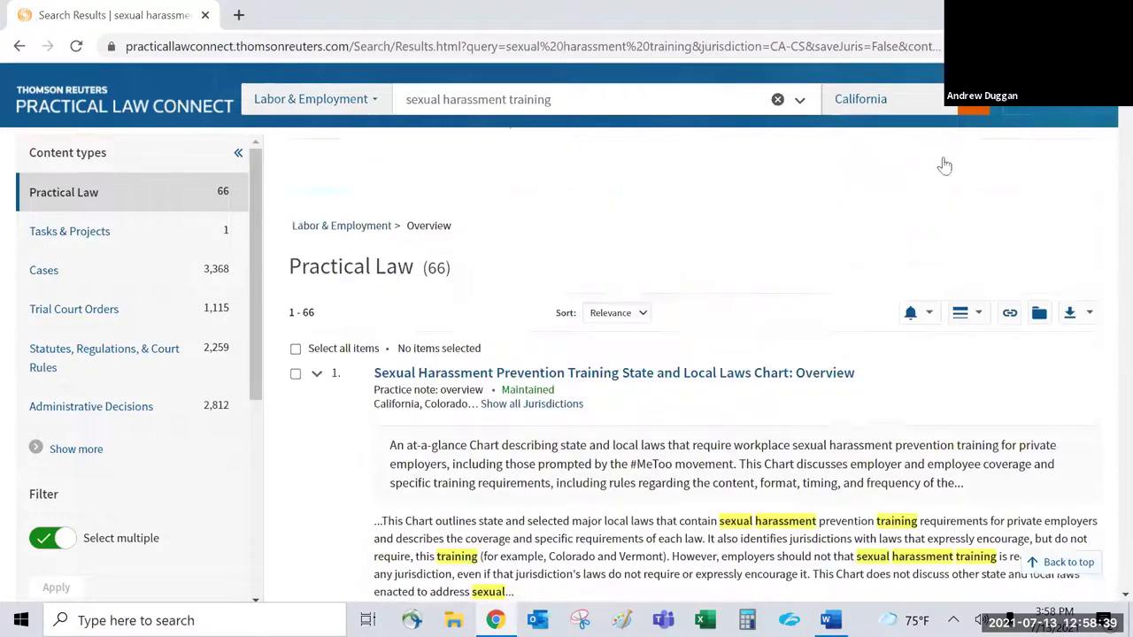
pyautogui.scroll(-5, 776, 281)
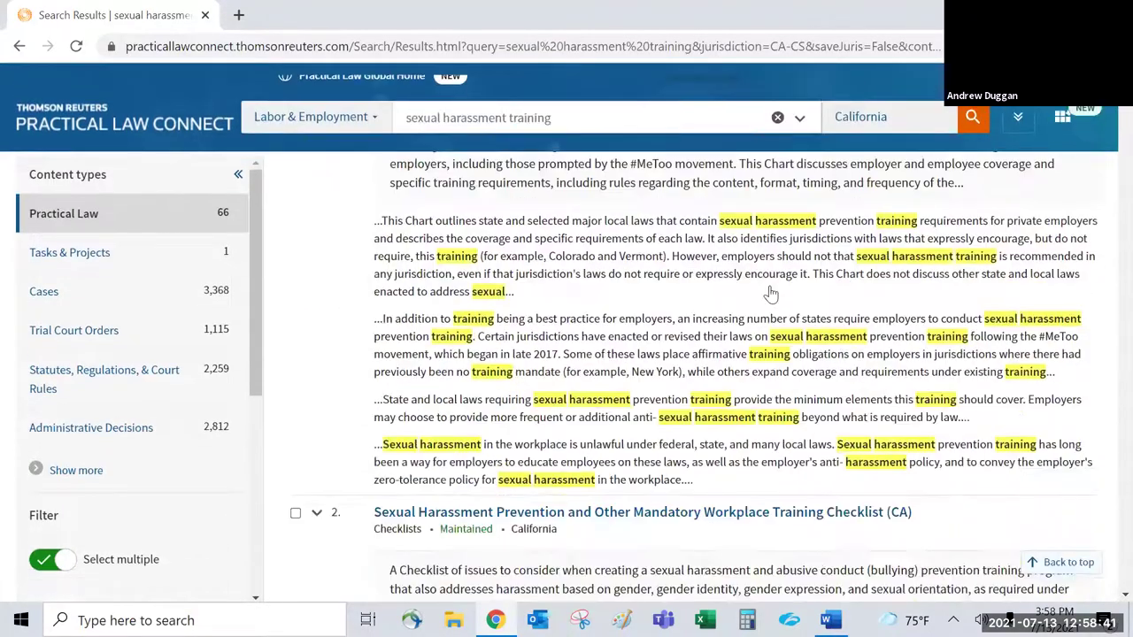
pyautogui.scroll(-1, 770, 304)
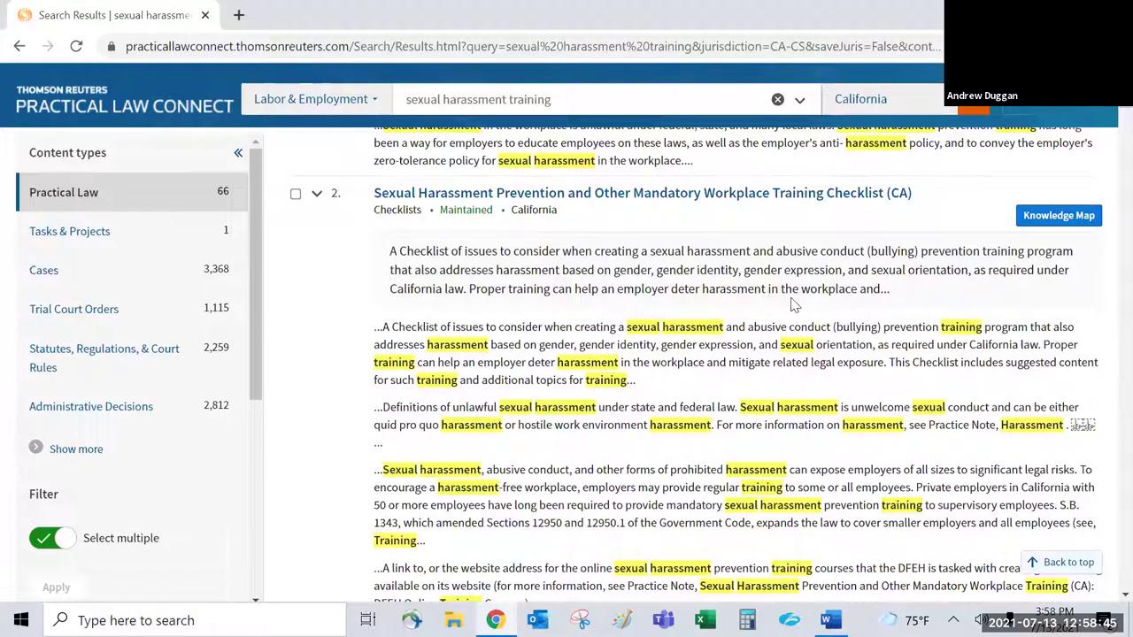
pyautogui.scroll(-1, 794, 288)
pyautogui.scroll(-4, 794, 288)
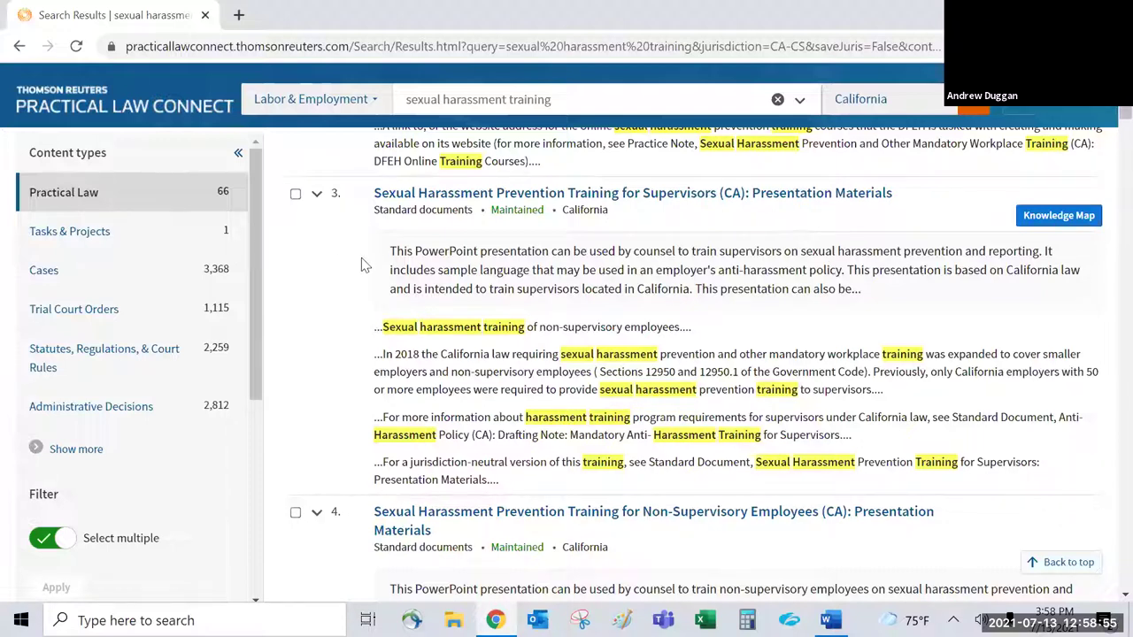
pyautogui.moveTo(391, 252); pyautogui.dragTo(705, 256)
pyautogui.click(730, 254)
pyautogui.click(691, 193)
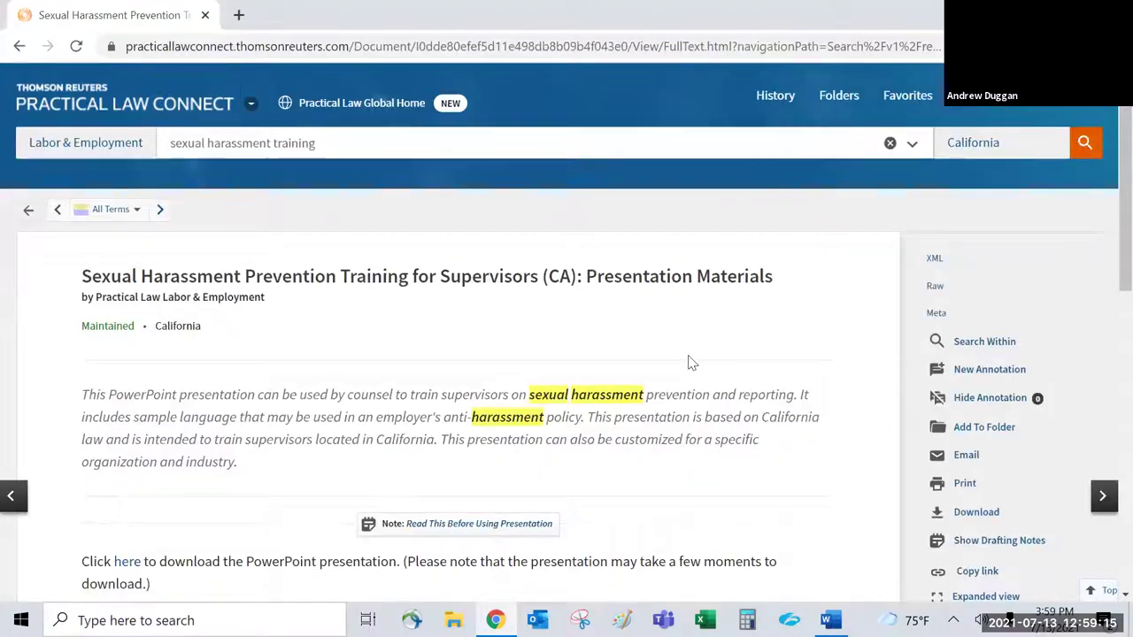
# Step: Review the presentation materials page, download its PowerPoint presentation and open the file in PowerPoint
pyautogui.scroll(-3, 696, 325)
pyautogui.scroll(-2, 696, 324)
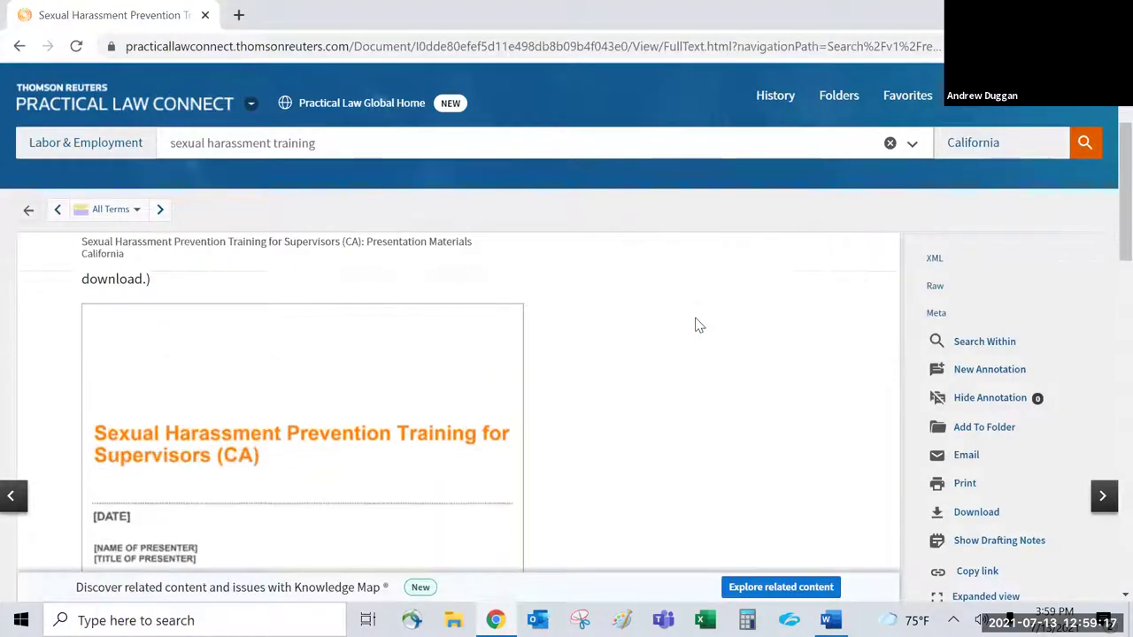
pyautogui.scroll(-1, 695, 325)
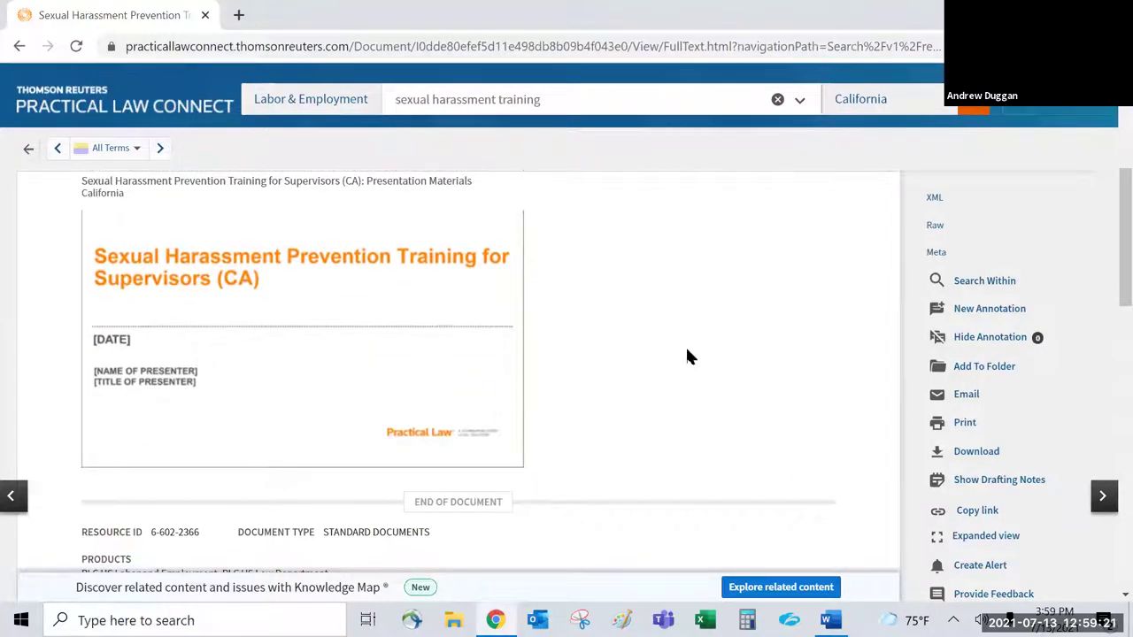
pyautogui.scroll(1, 687, 350)
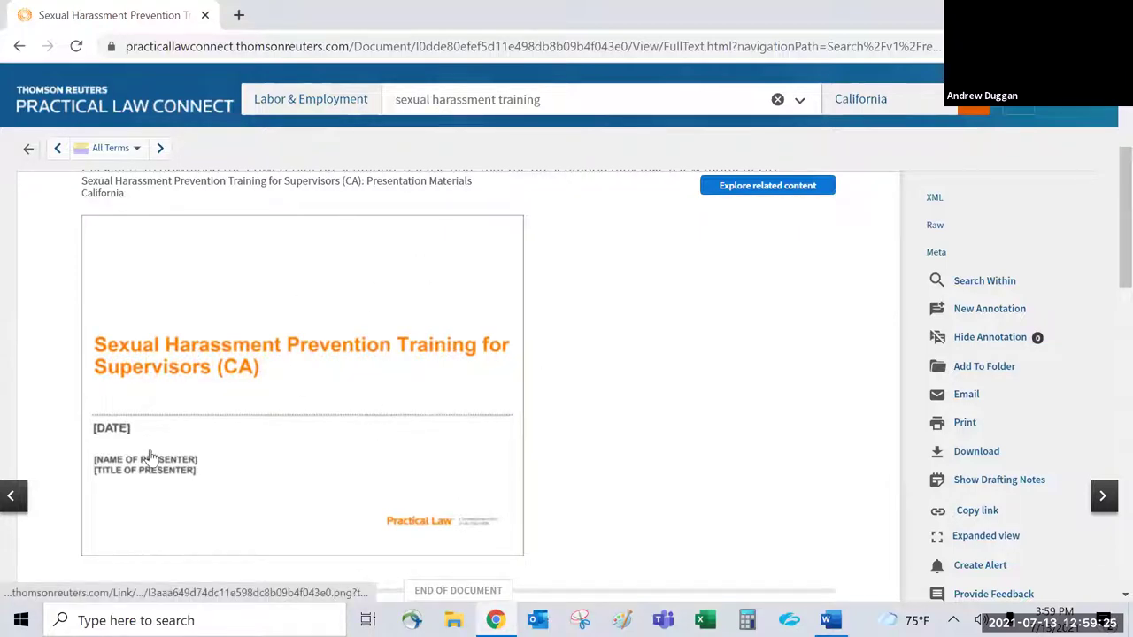
pyautogui.scroll(1, 694, 459)
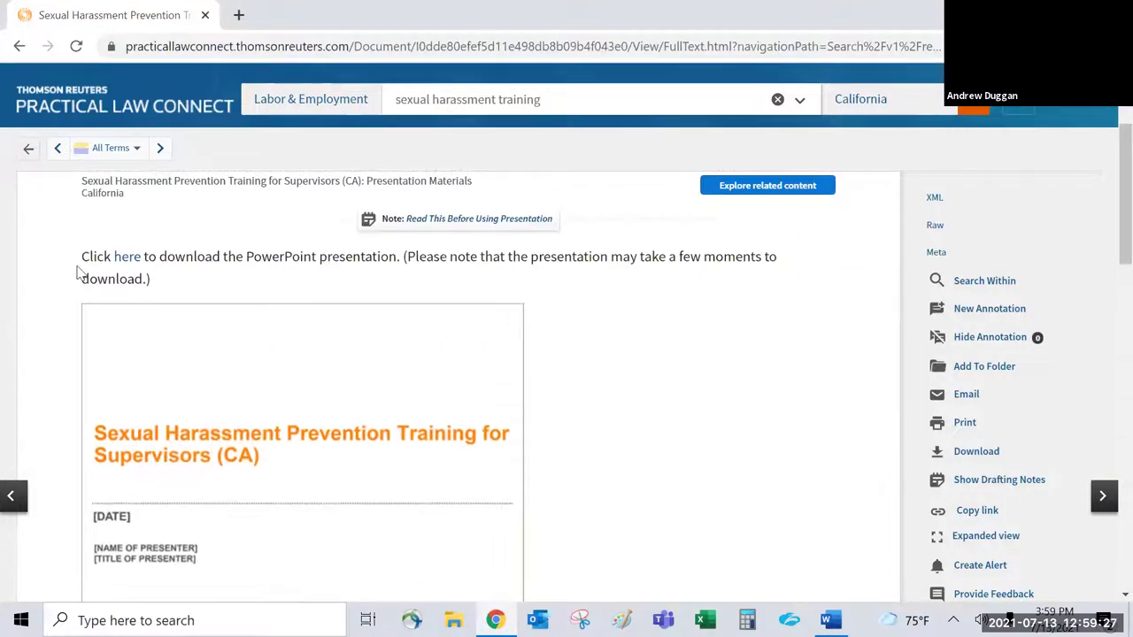
pyautogui.scroll(-1, 150, 297)
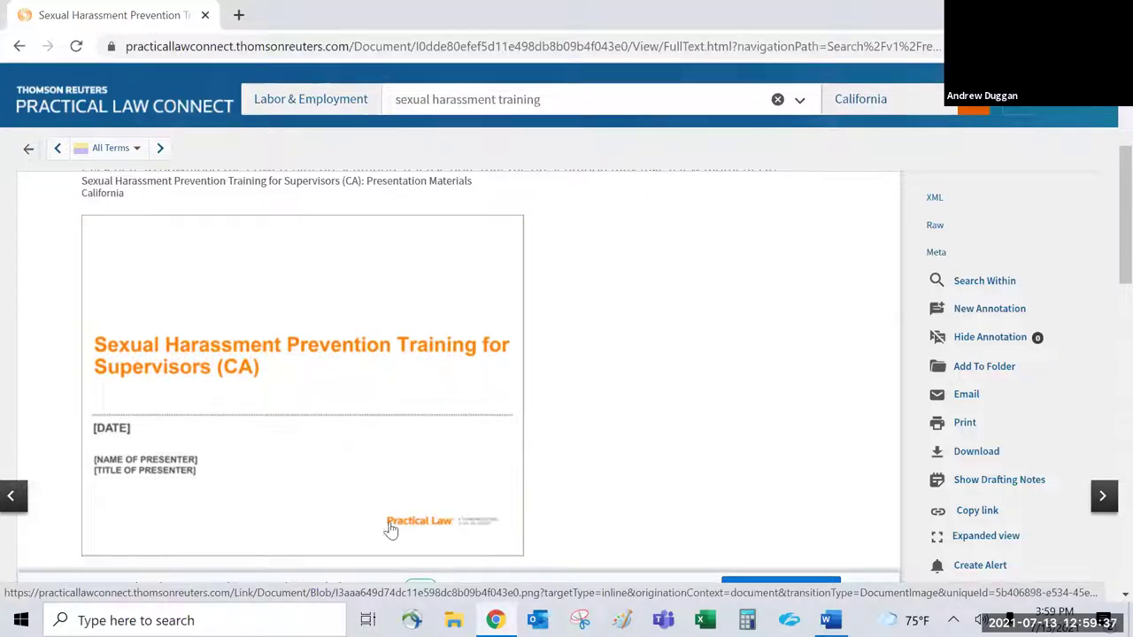
pyautogui.scroll(1, 595, 469)
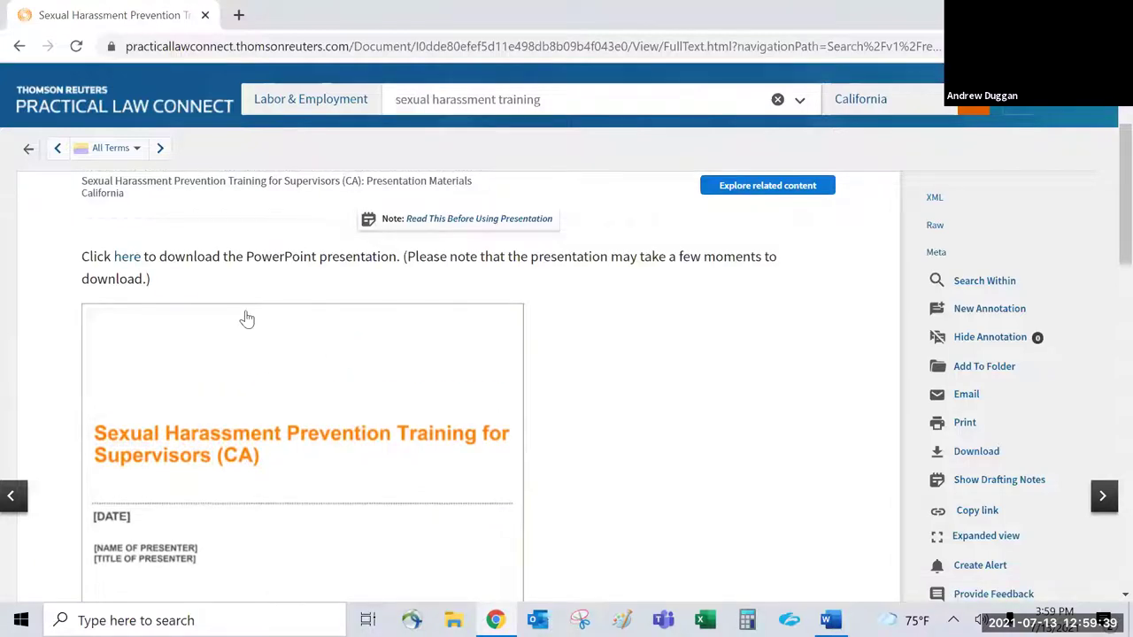
pyautogui.click(143, 257)
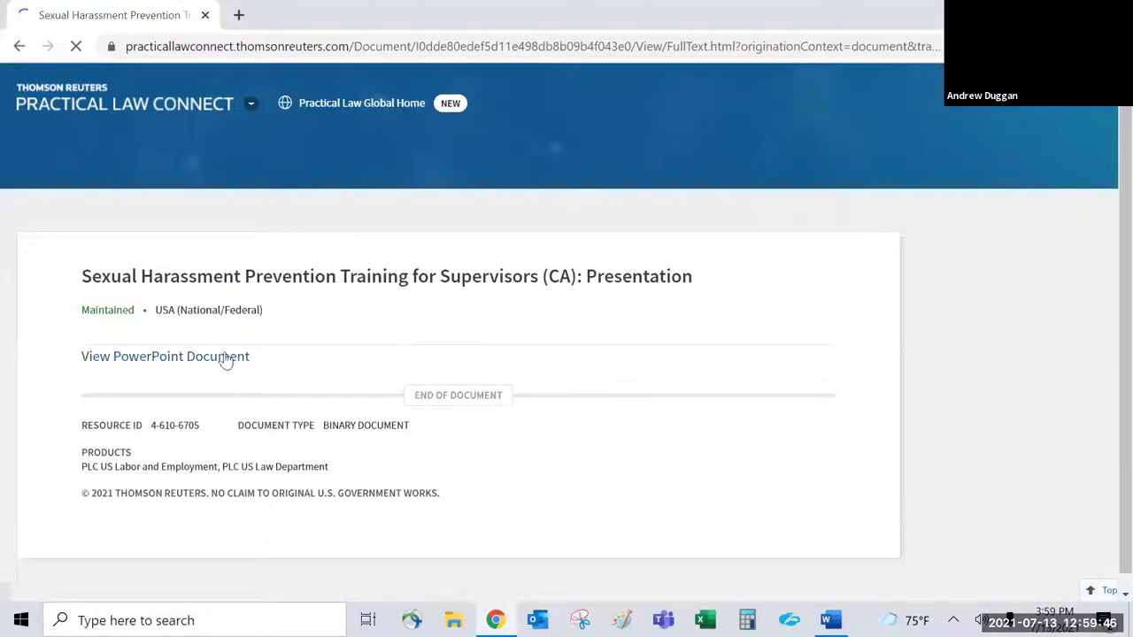
pyautogui.click(234, 358)
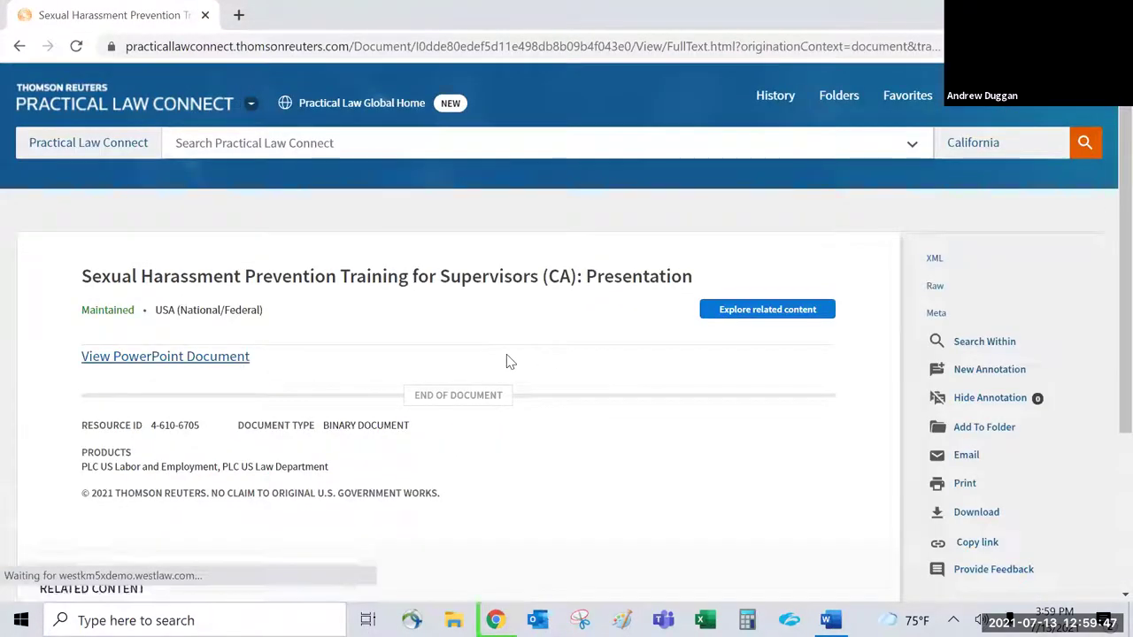
pyautogui.click(88, 576)
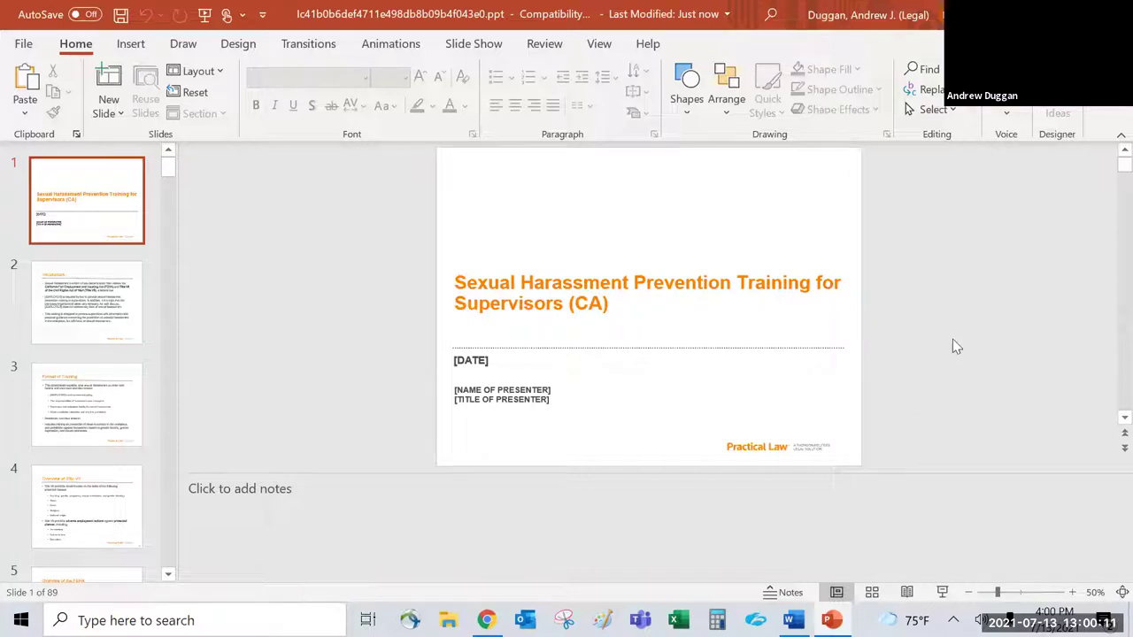
# Step: Display the Introduction slide and go to its presenter notes
pyautogui.click(86, 313)
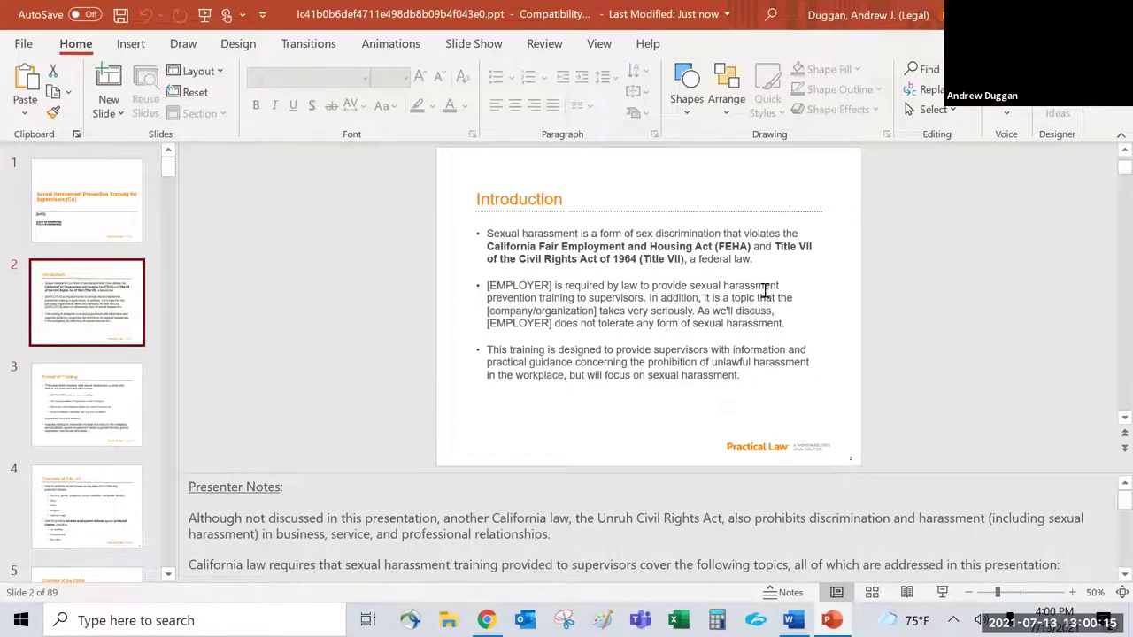
pyautogui.click(367, 501)
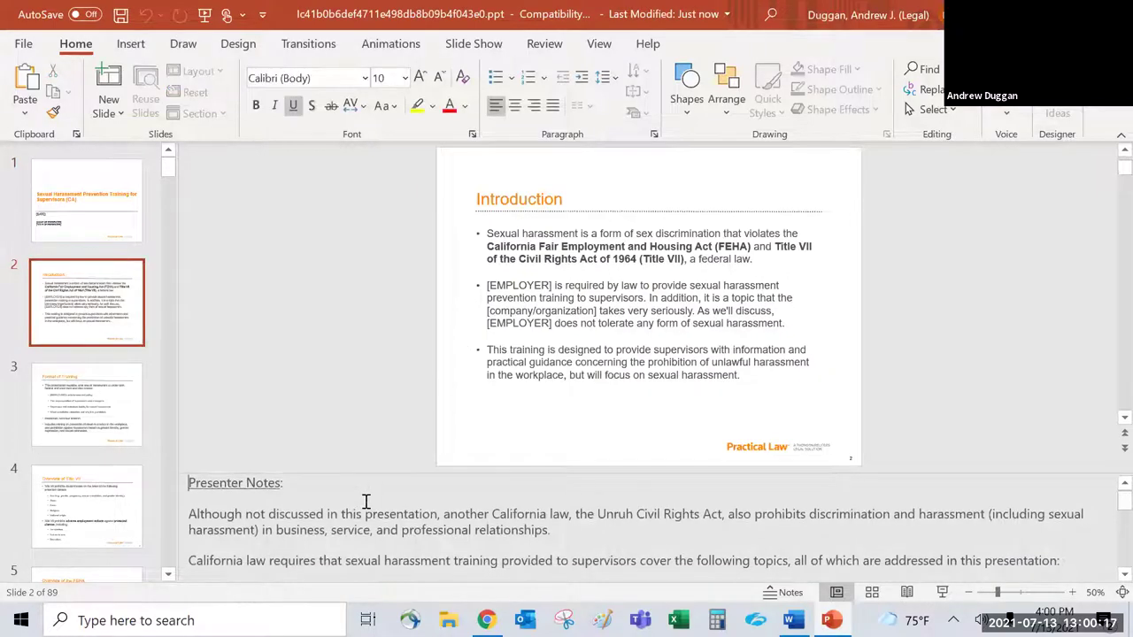